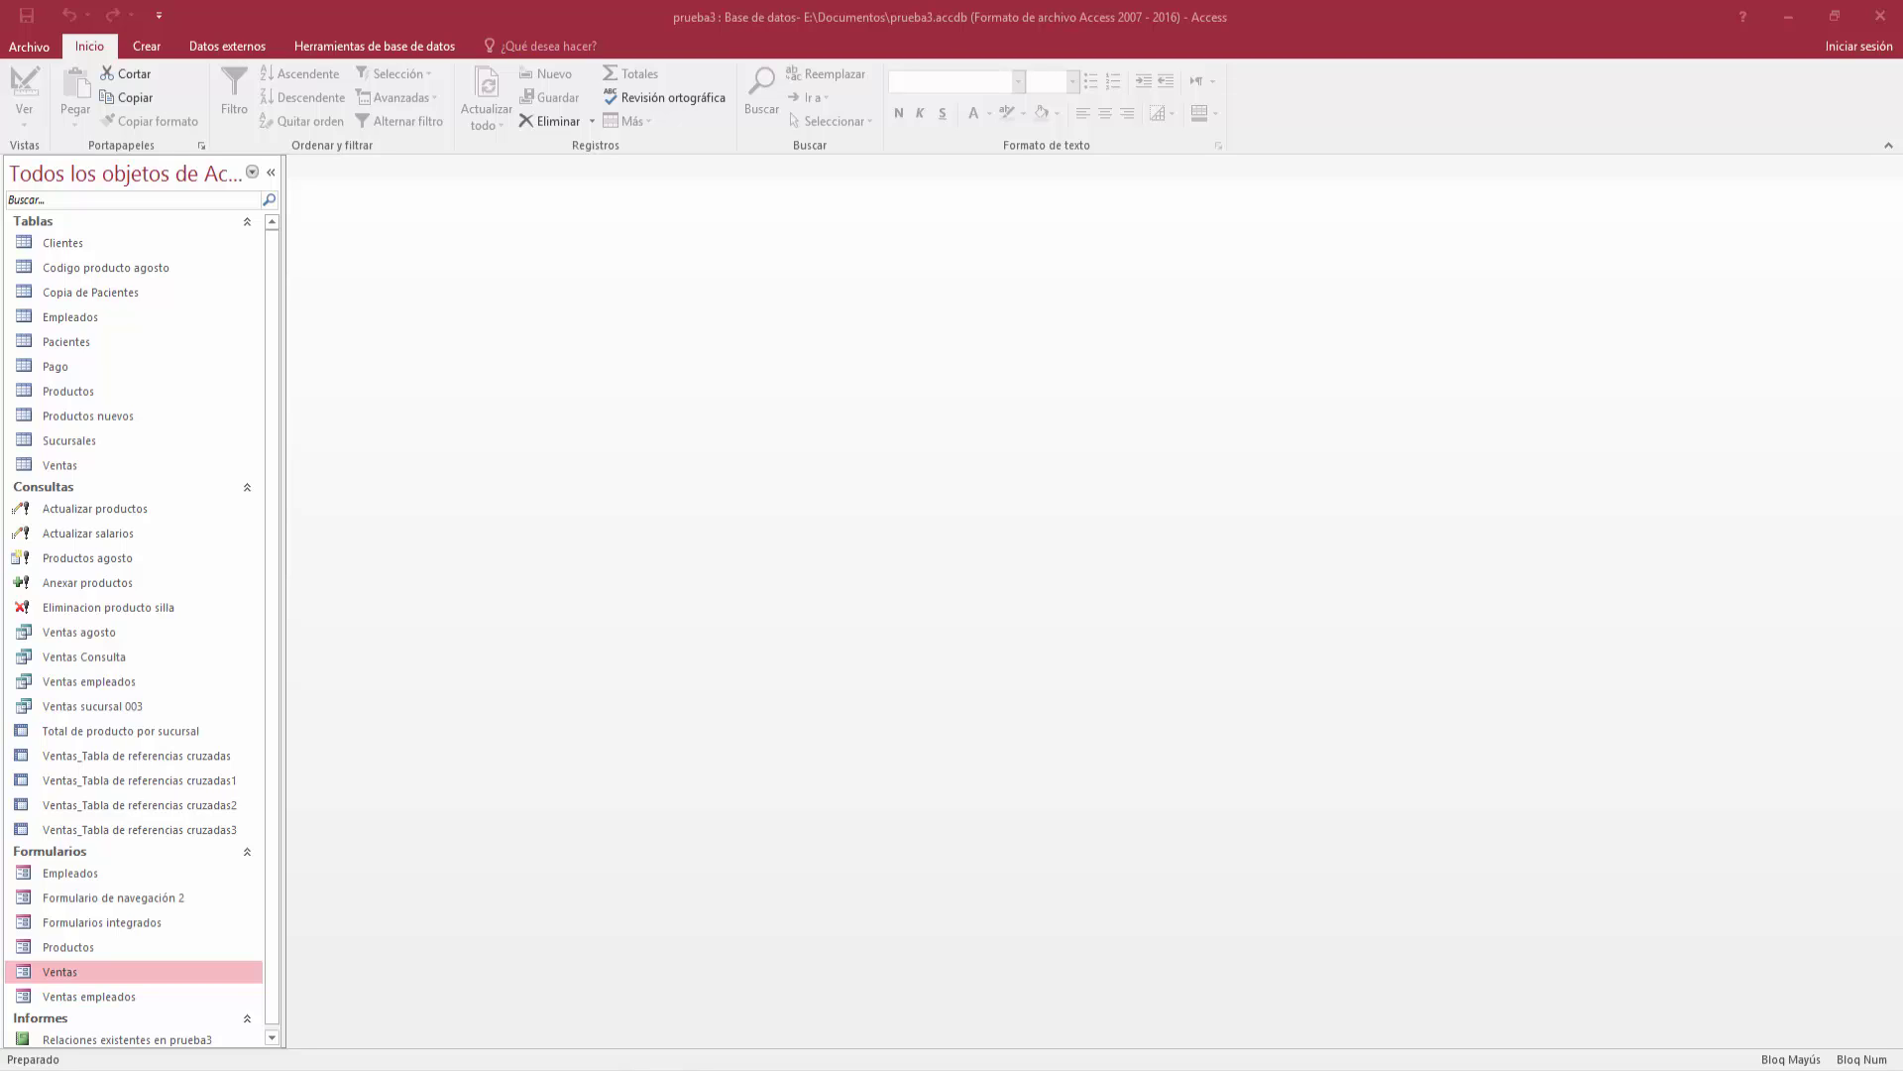
Open the Ventas form and switch it to Design View
double_click(73, 979)
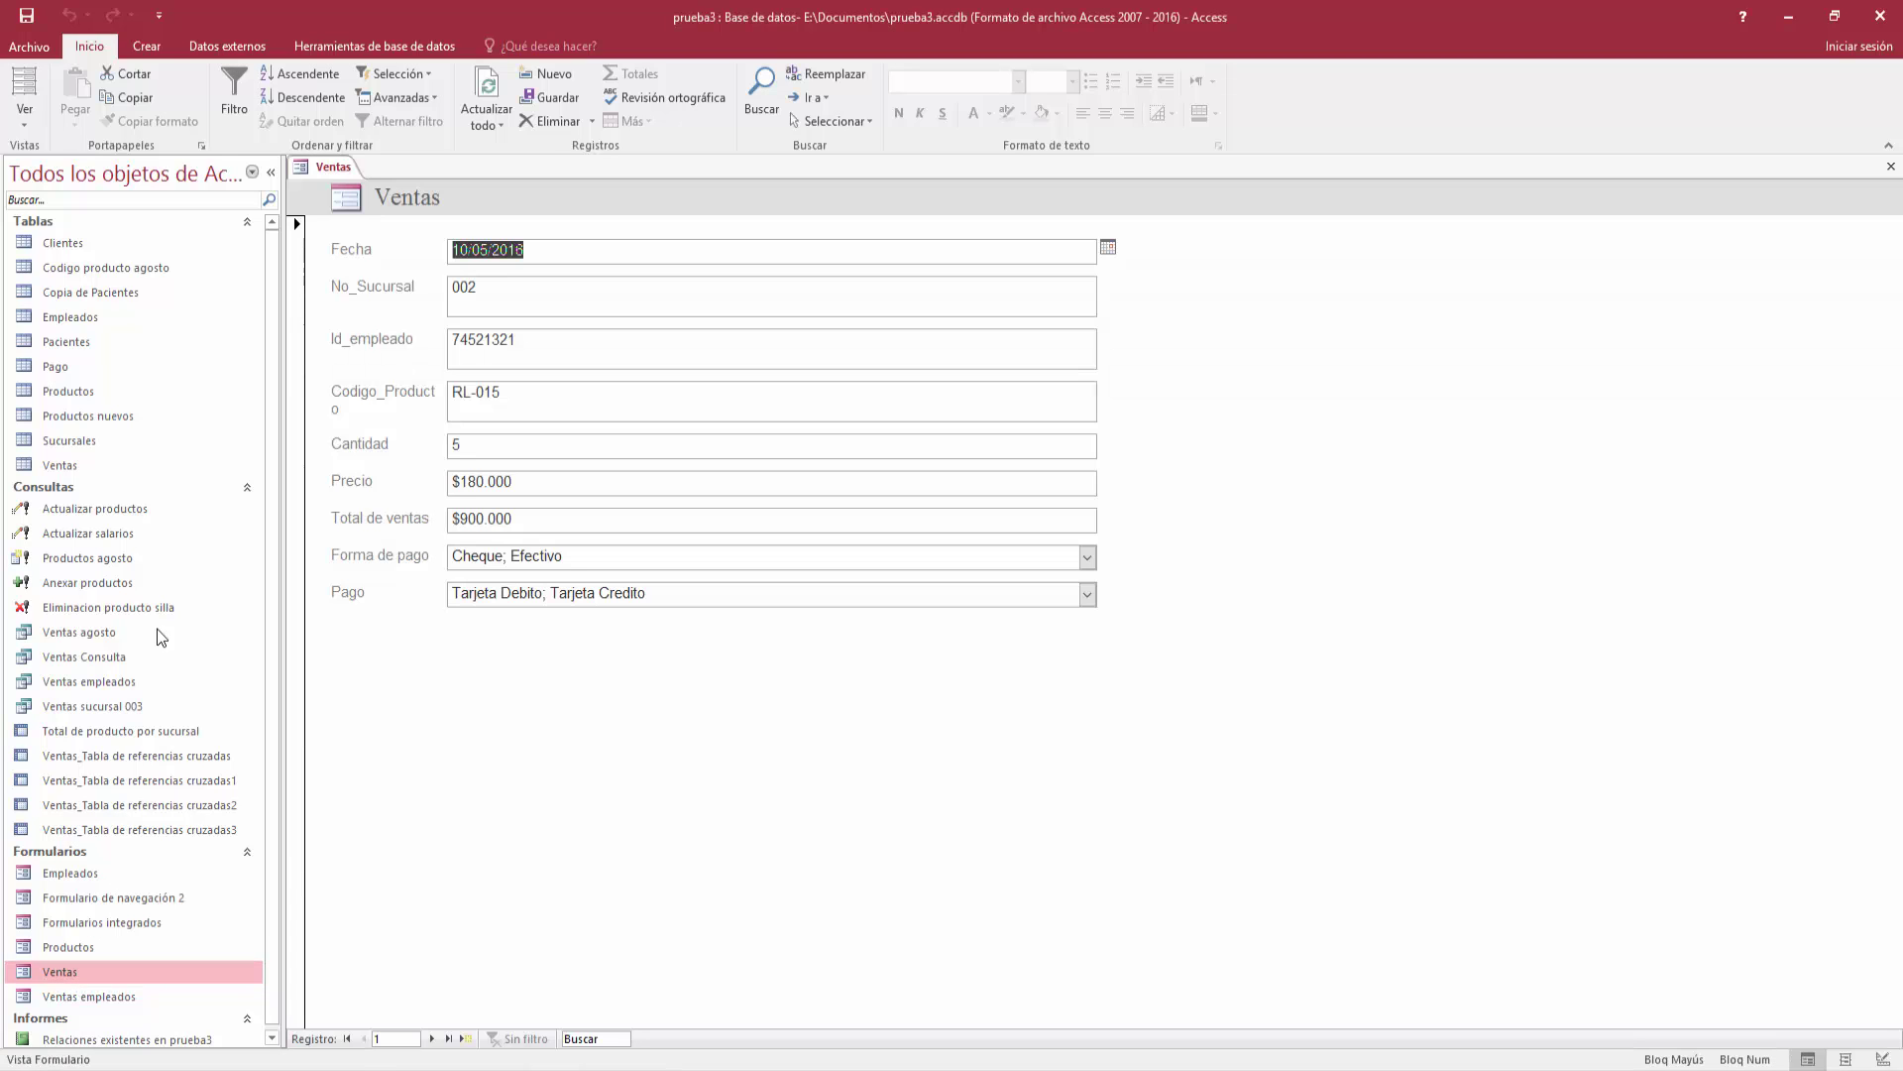
click(24, 111)
click(84, 248)
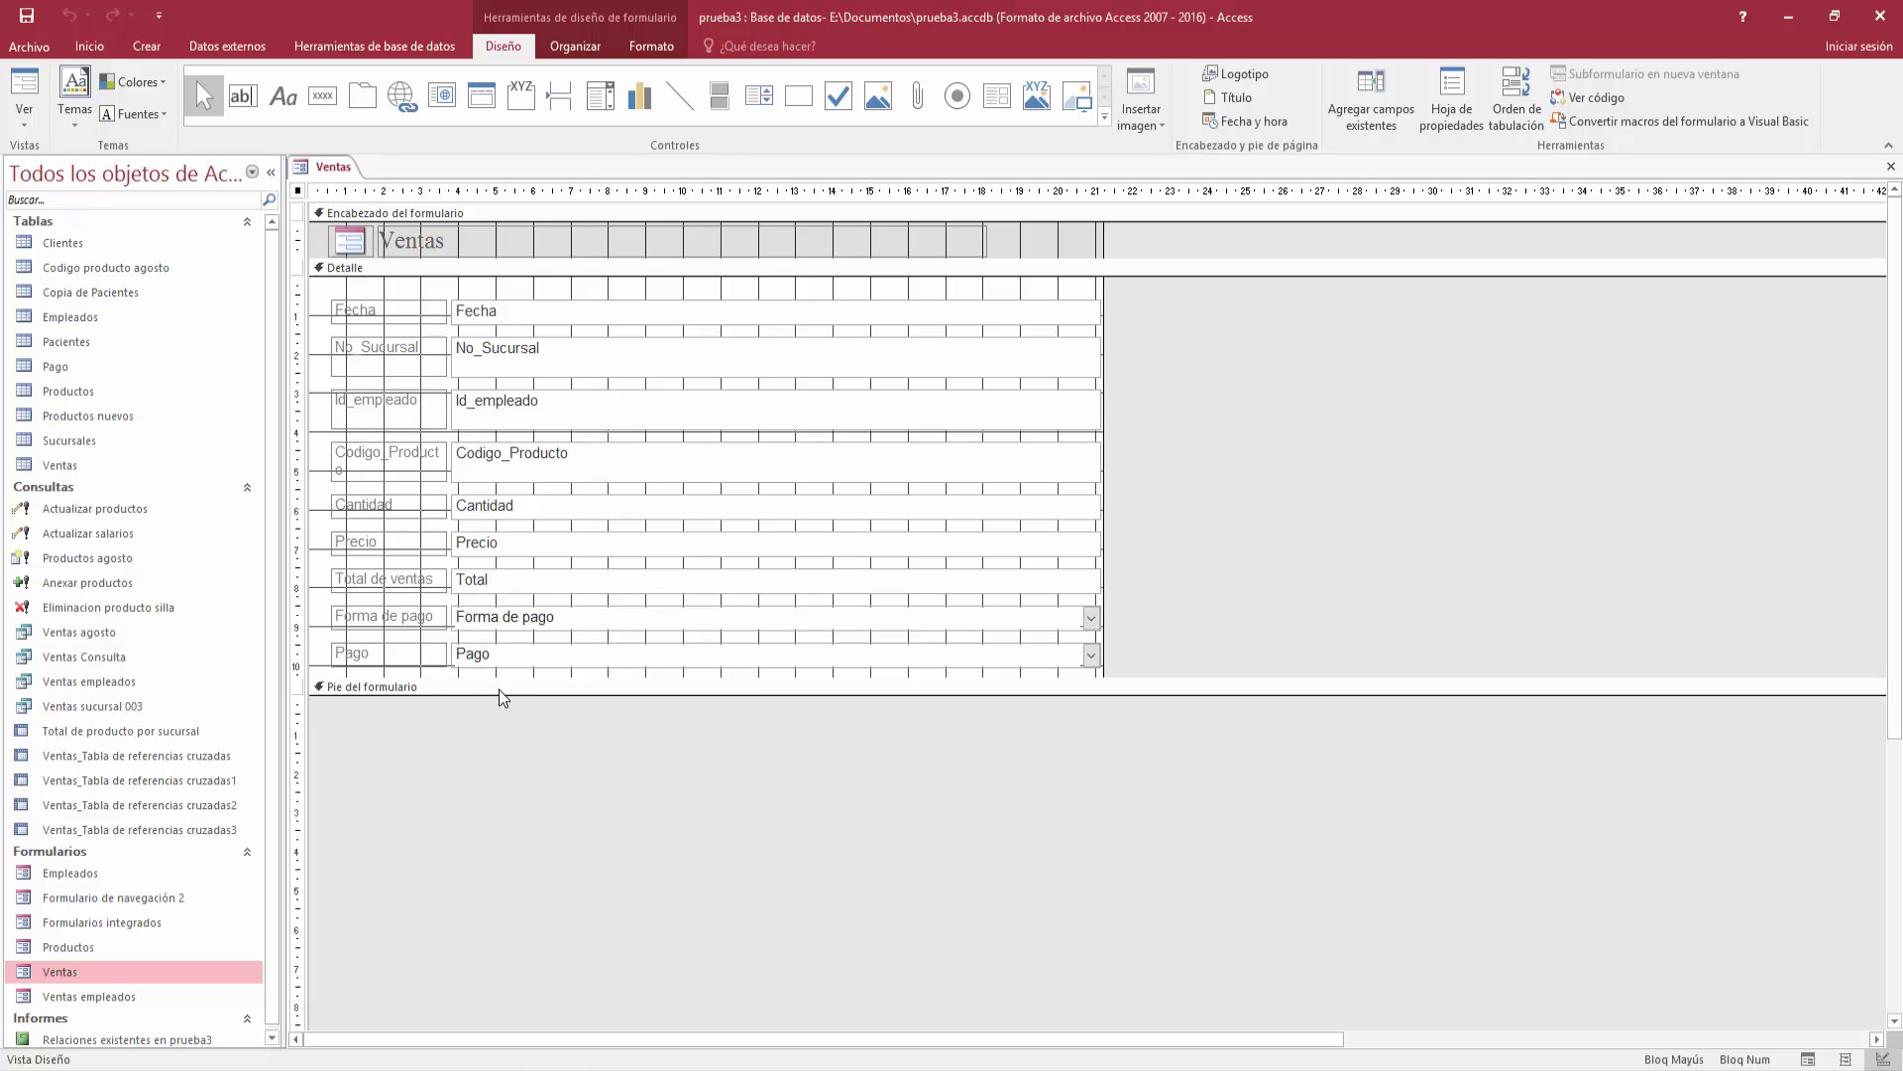
Add the long-format date and the time with seconds to the form header, and display the result in Form View
click(361, 242)
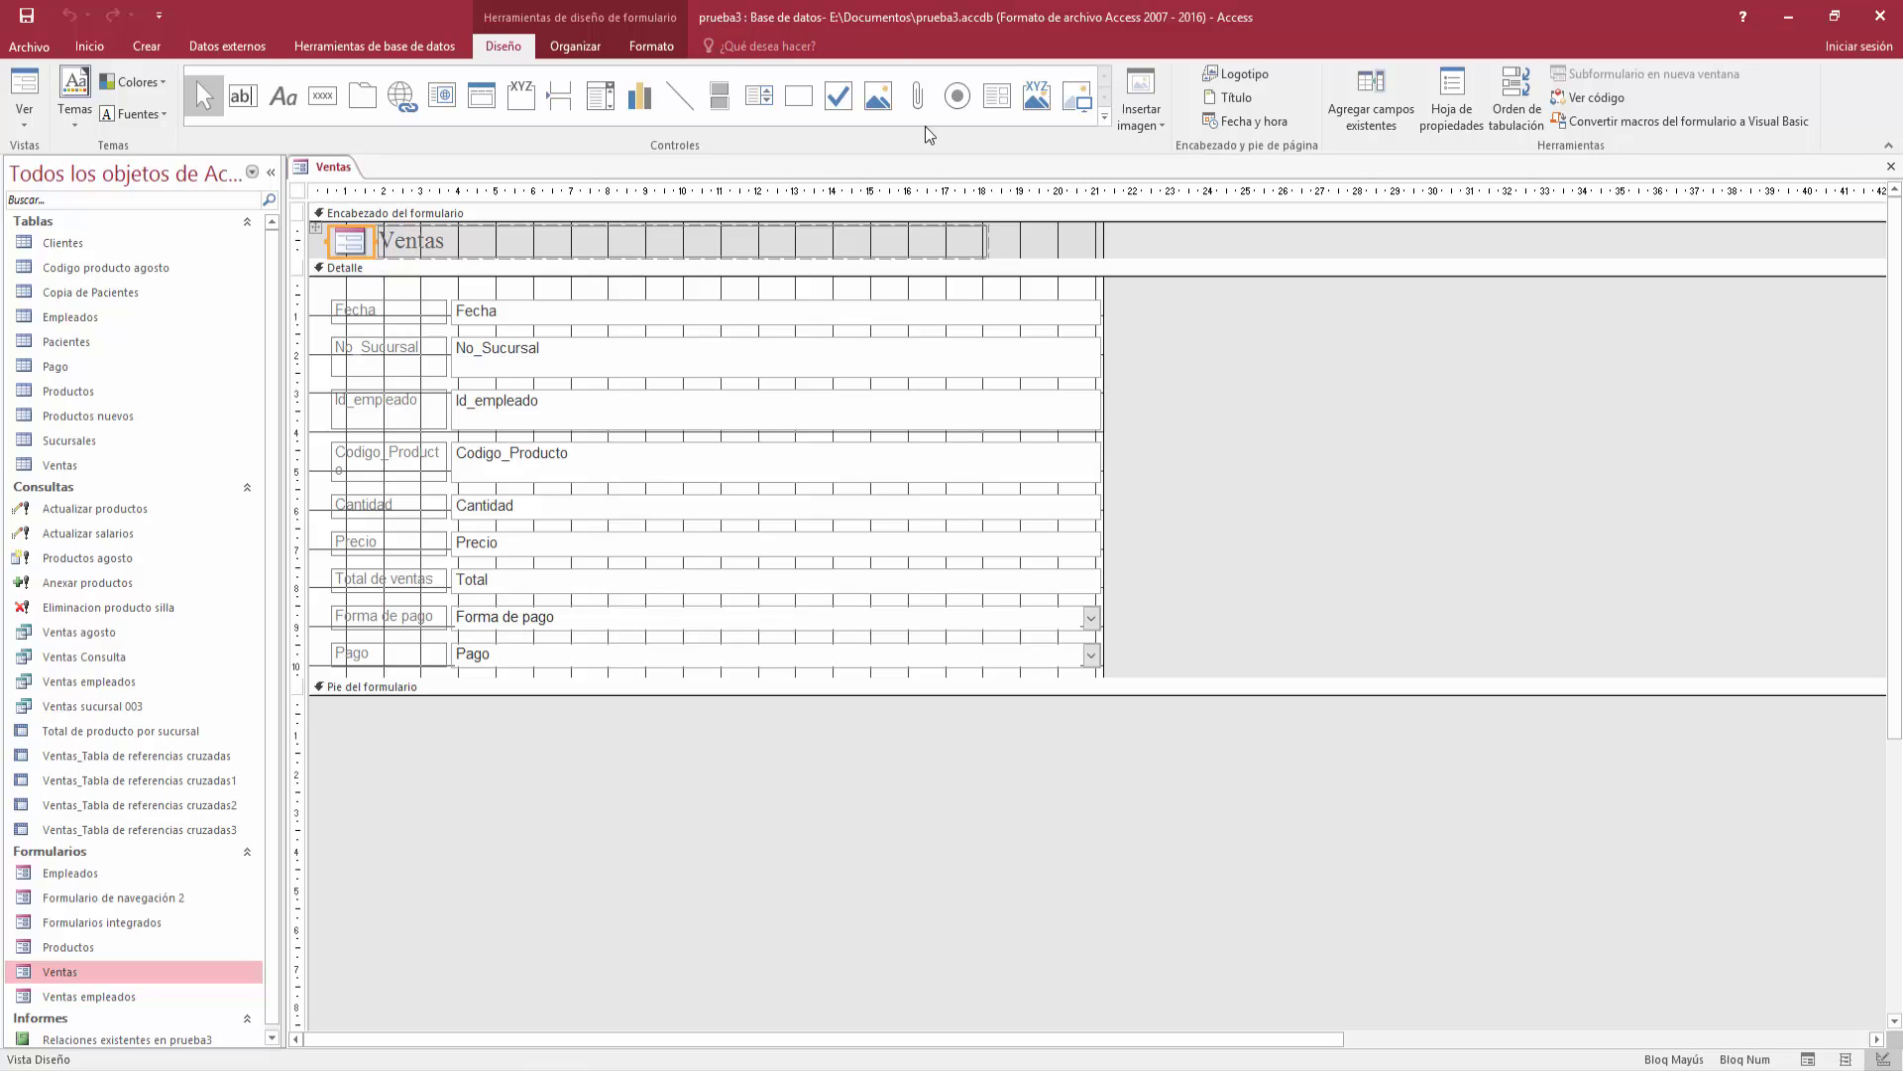
click(1252, 123)
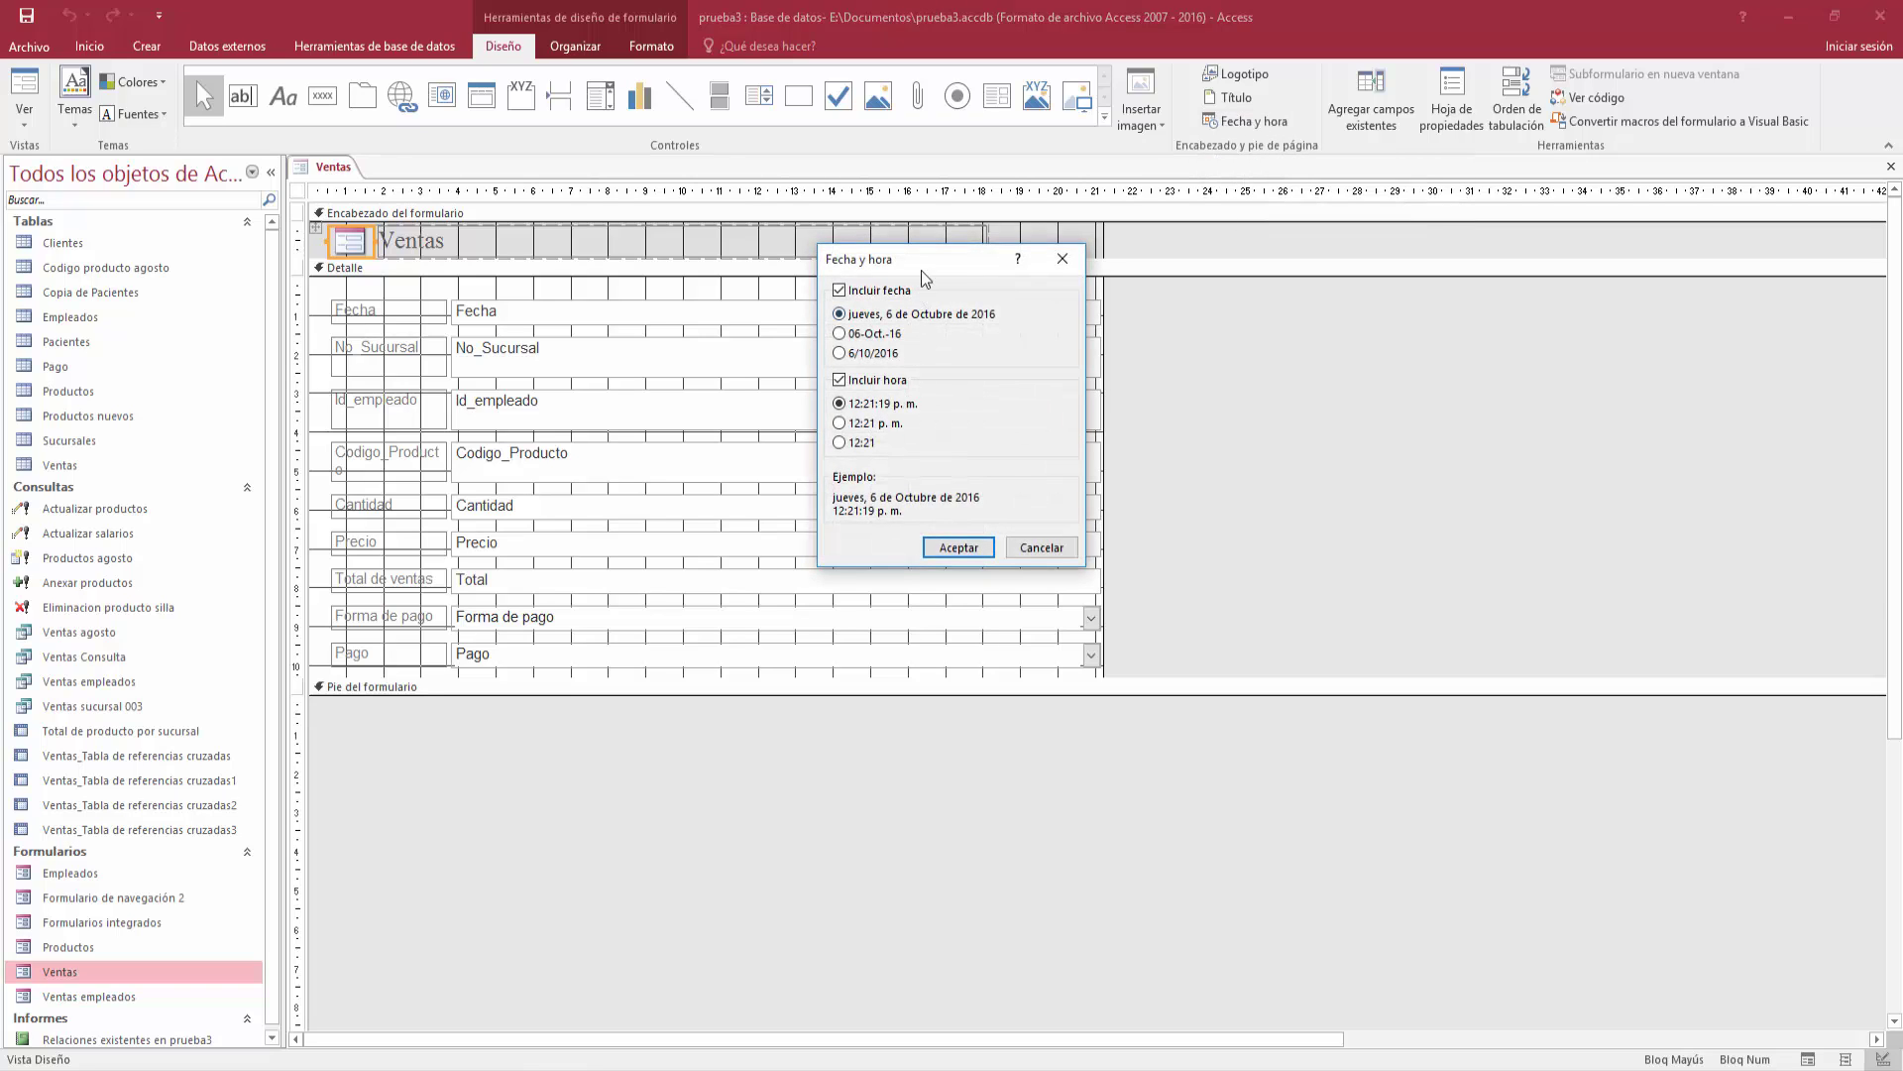
drag(920, 270, 941, 196)
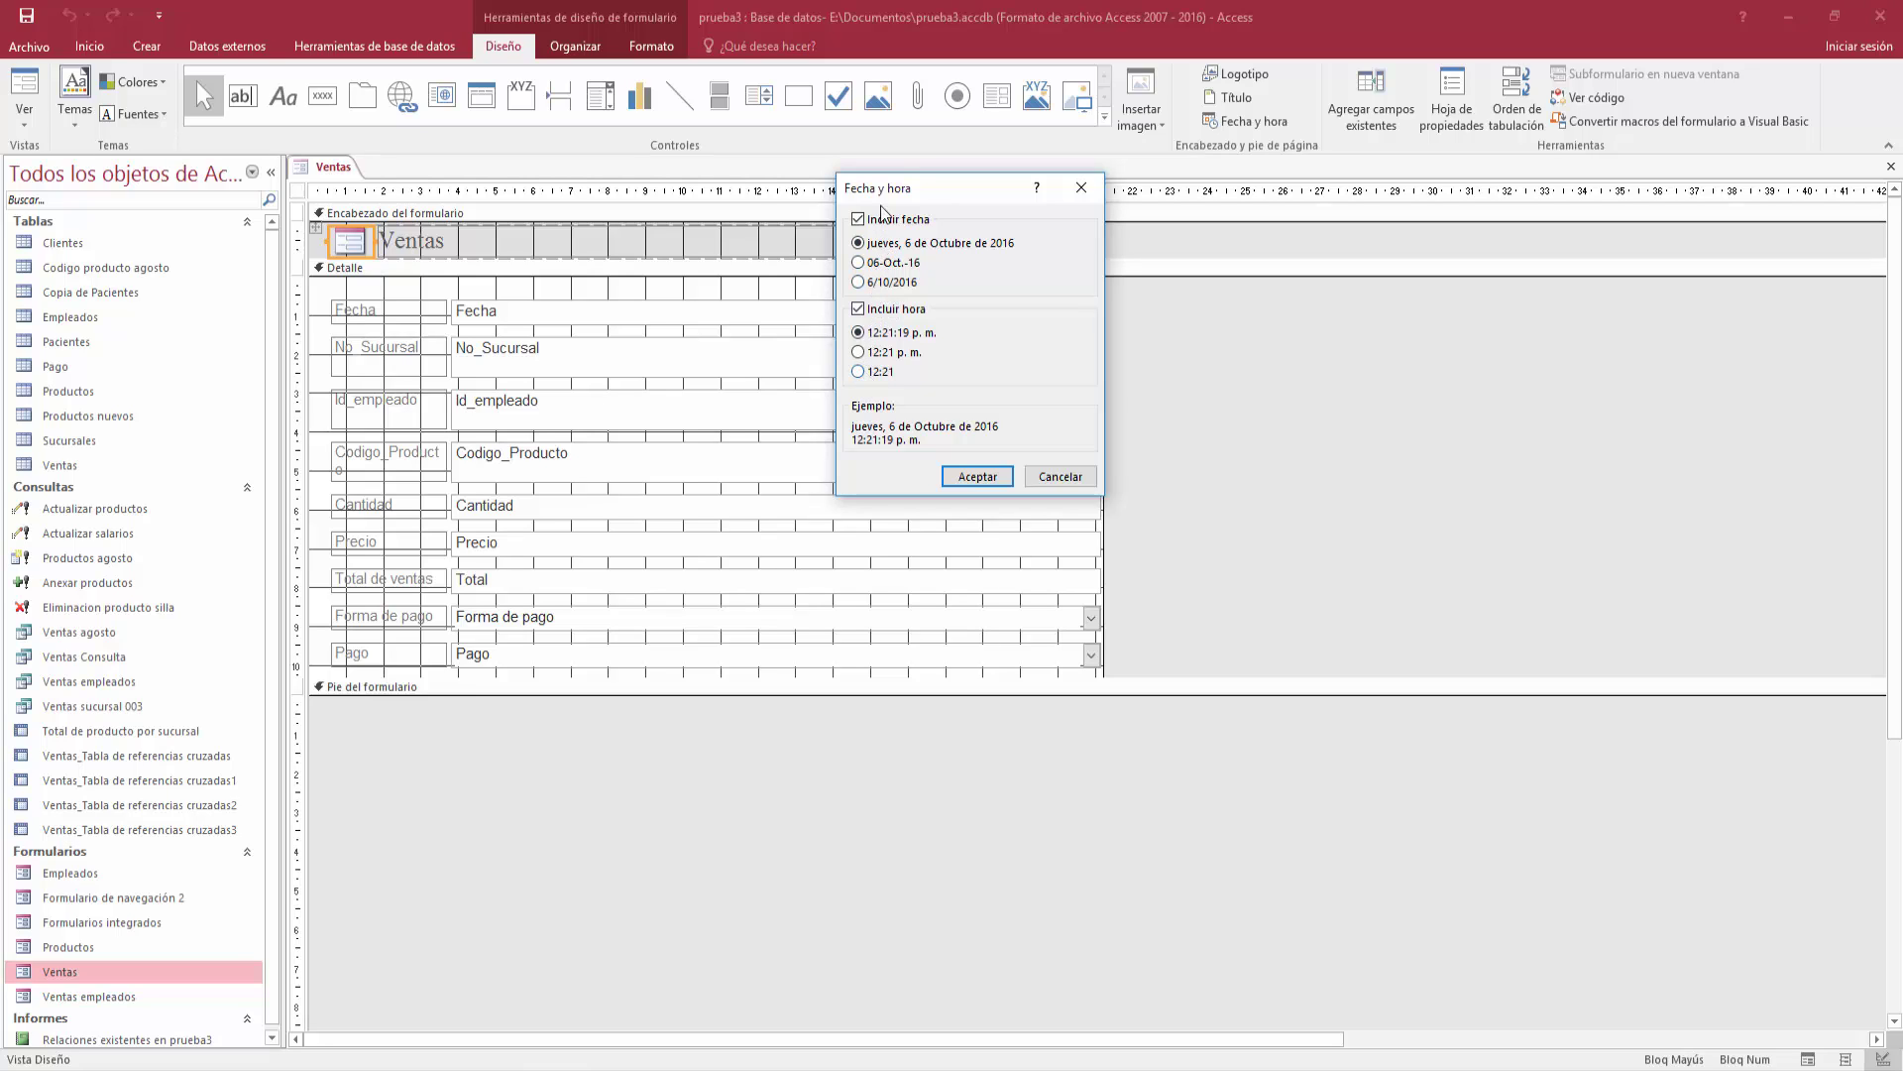
click(978, 480)
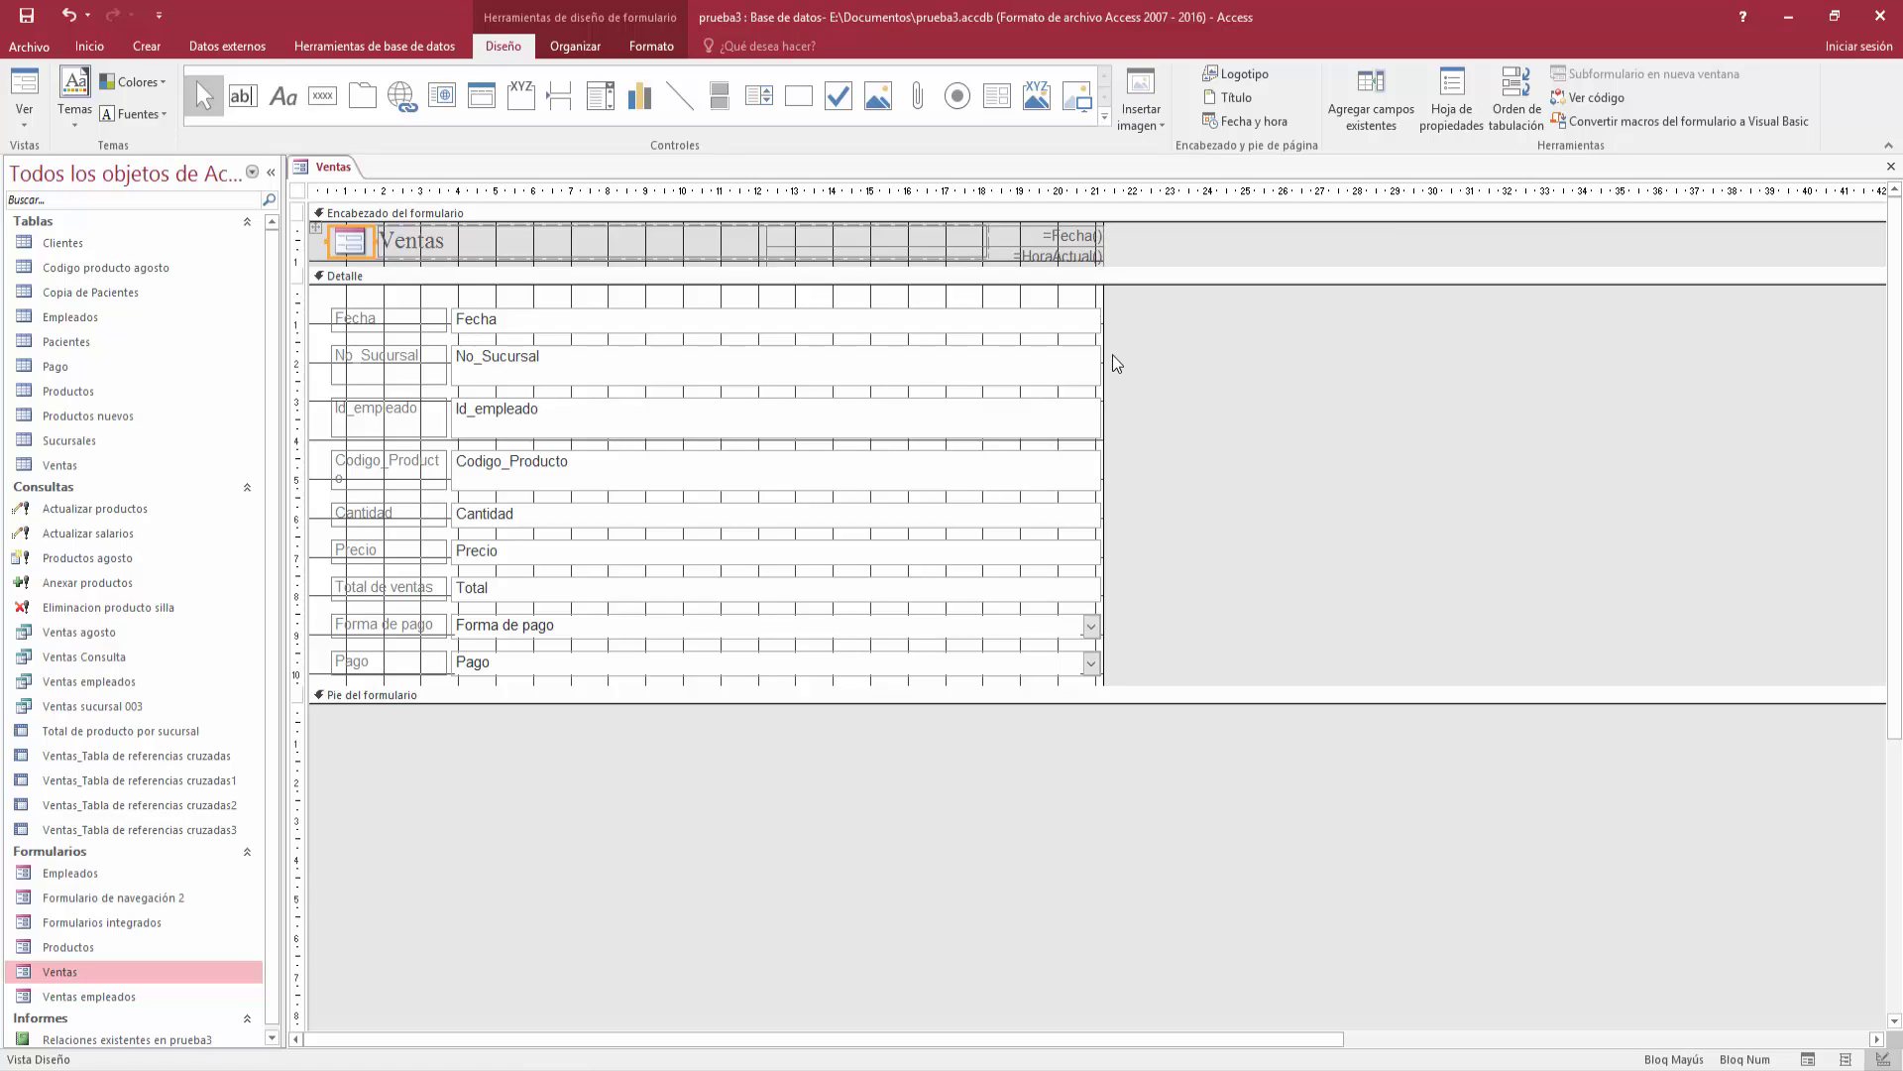
click(10, 94)
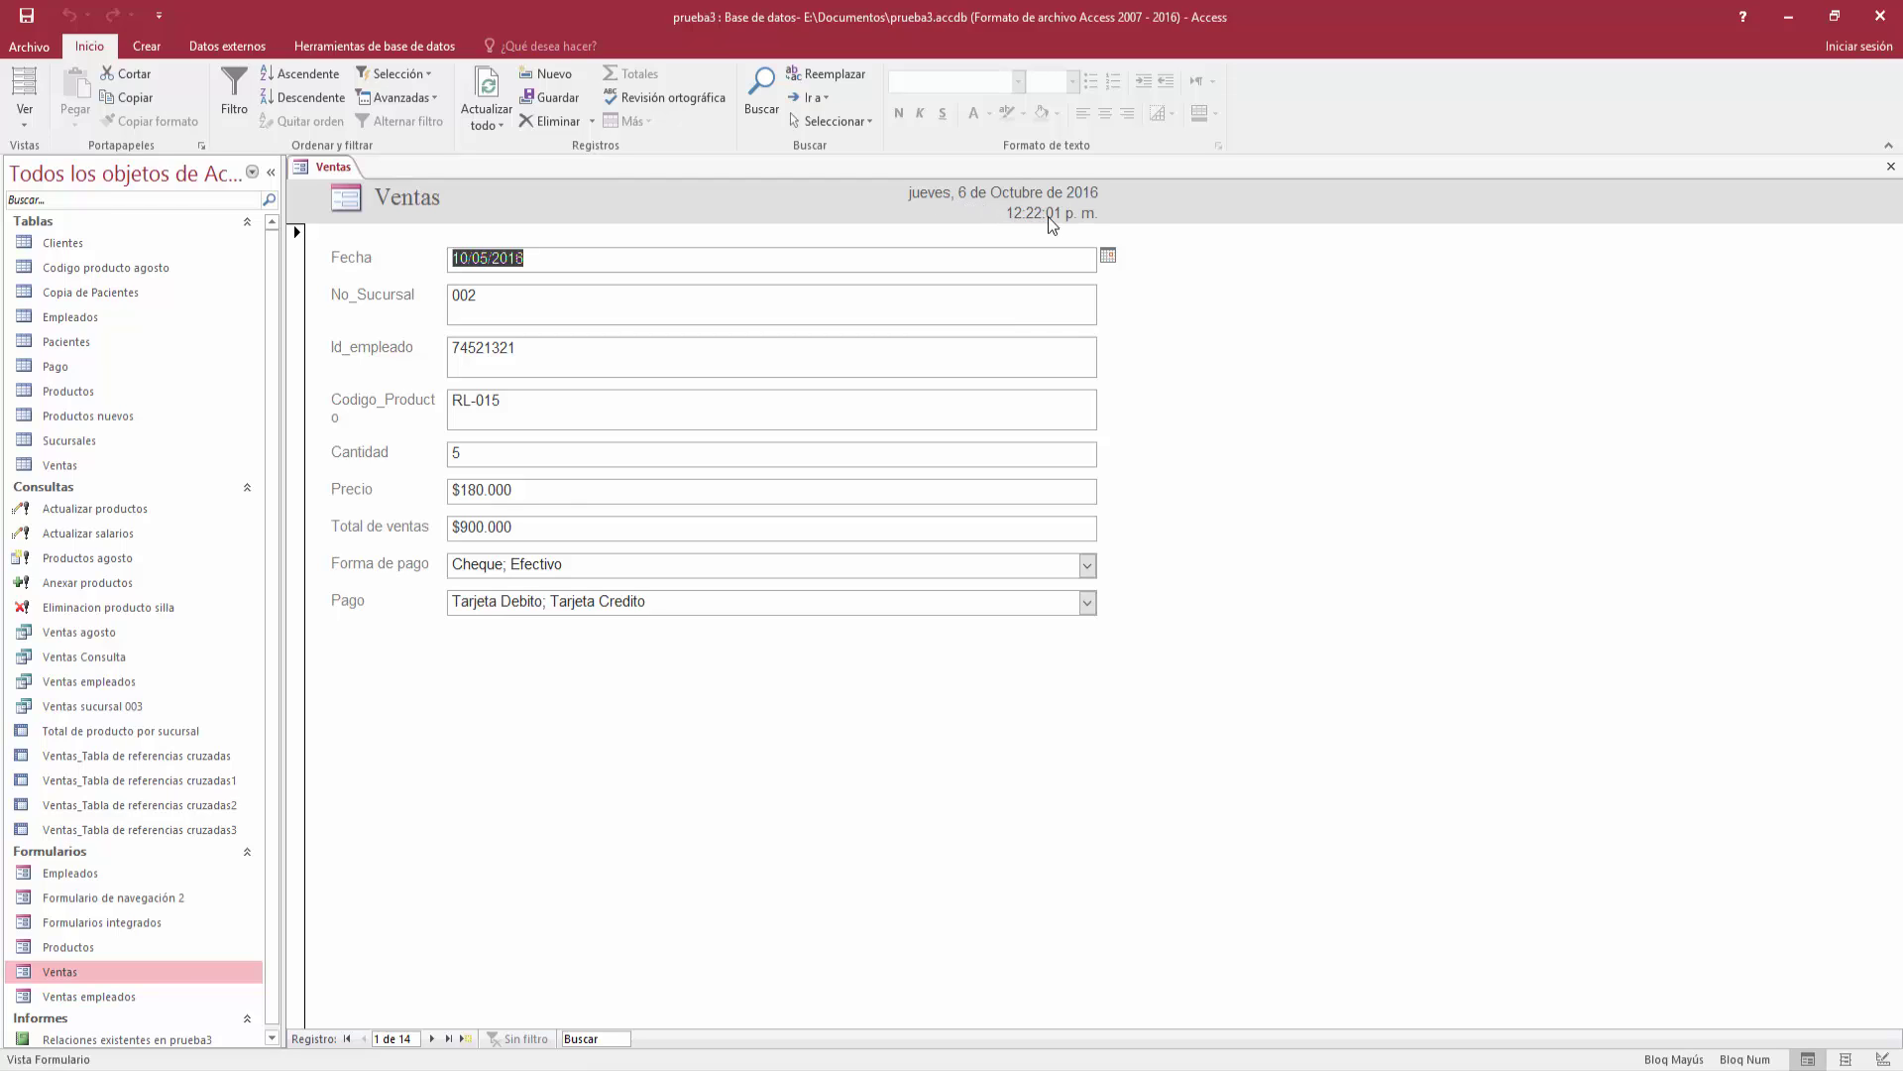
Return to Design View and replace the header logo with the image "icono access" from the Access Icono folder
click(37, 117)
click(80, 244)
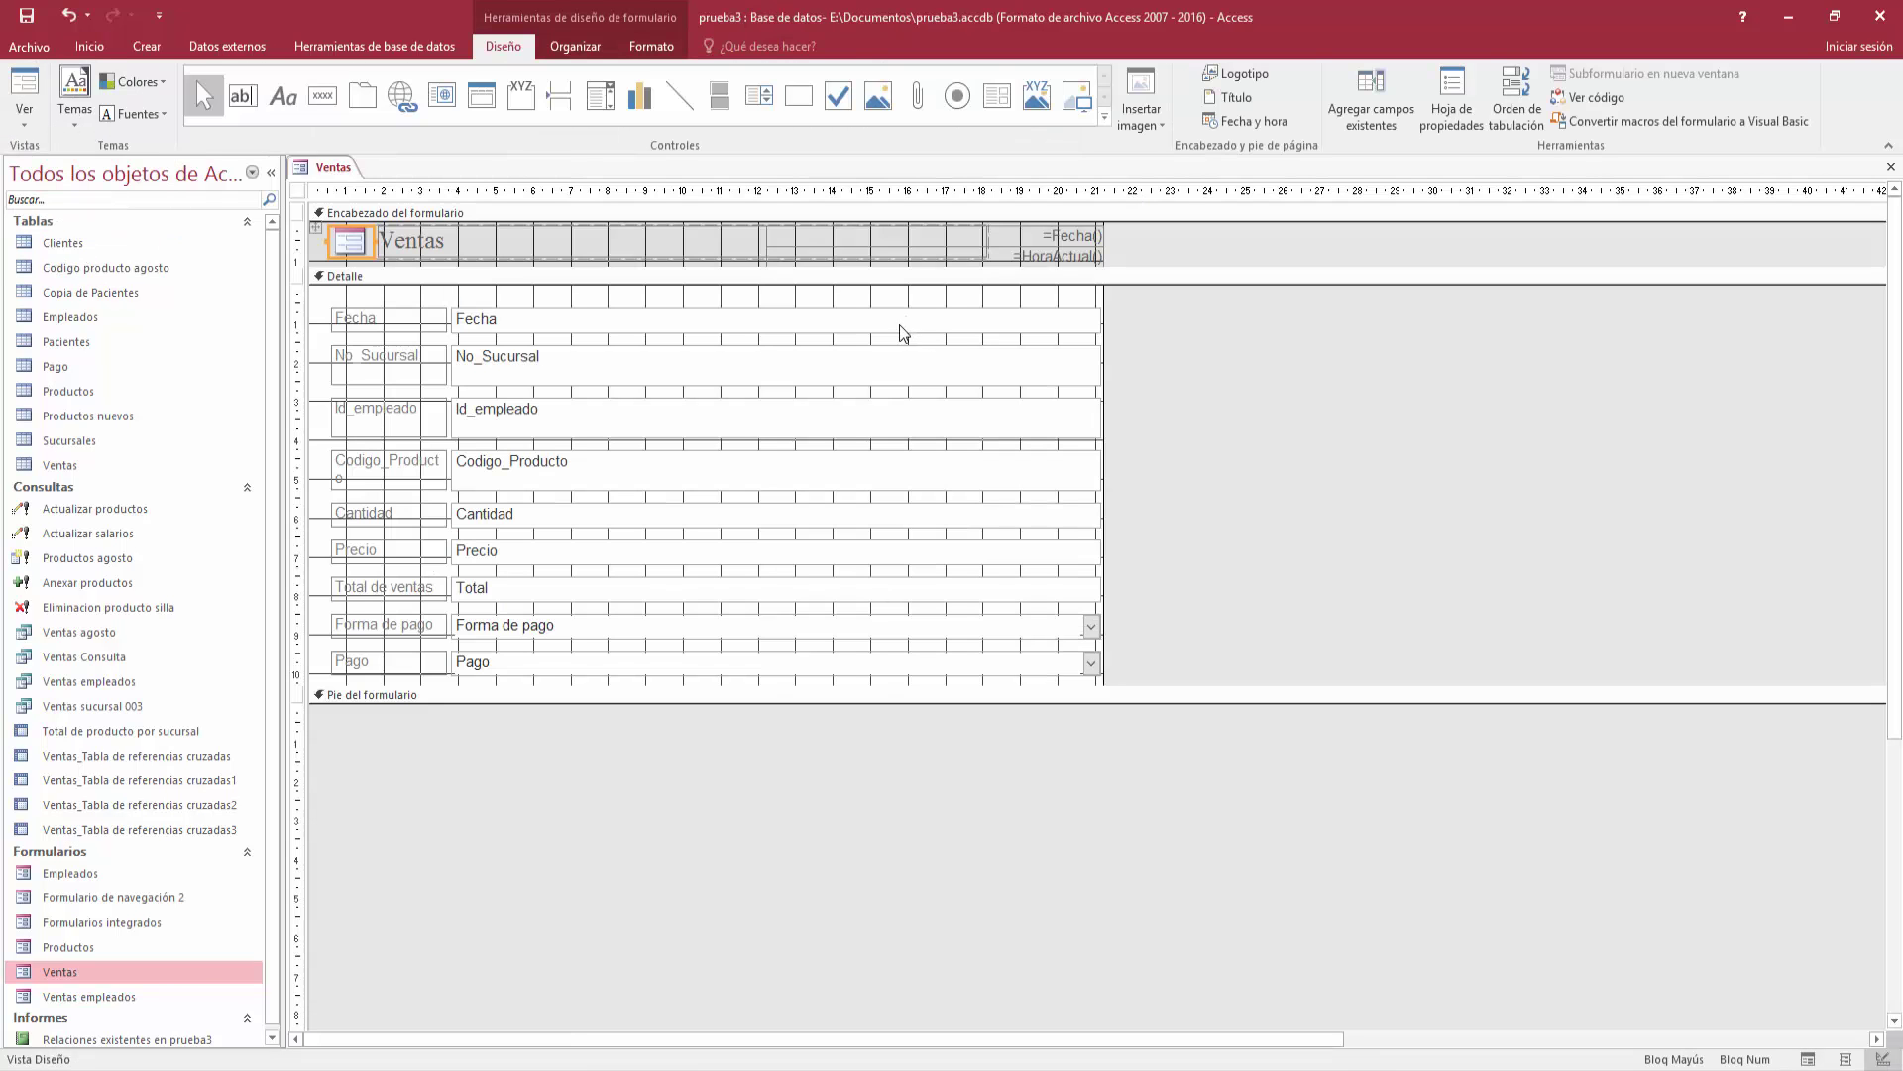
click(1258, 71)
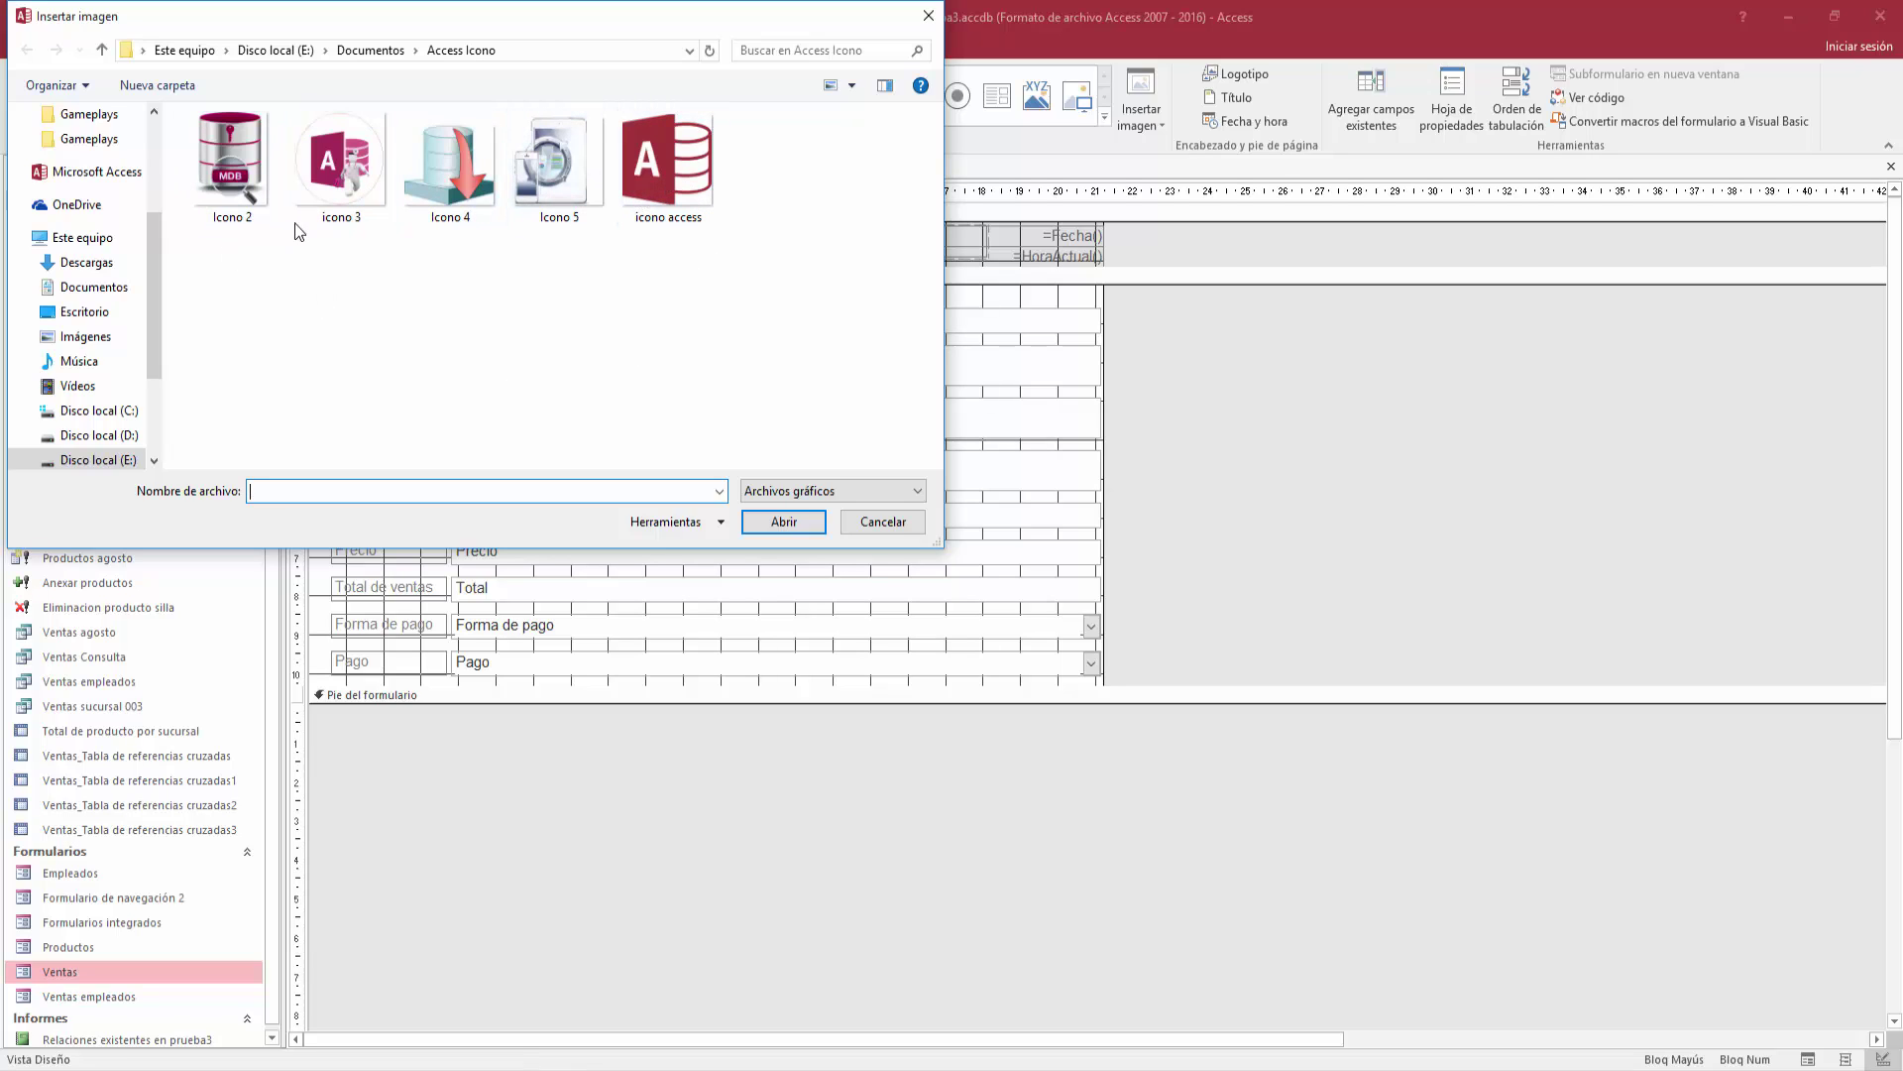
click(668, 176)
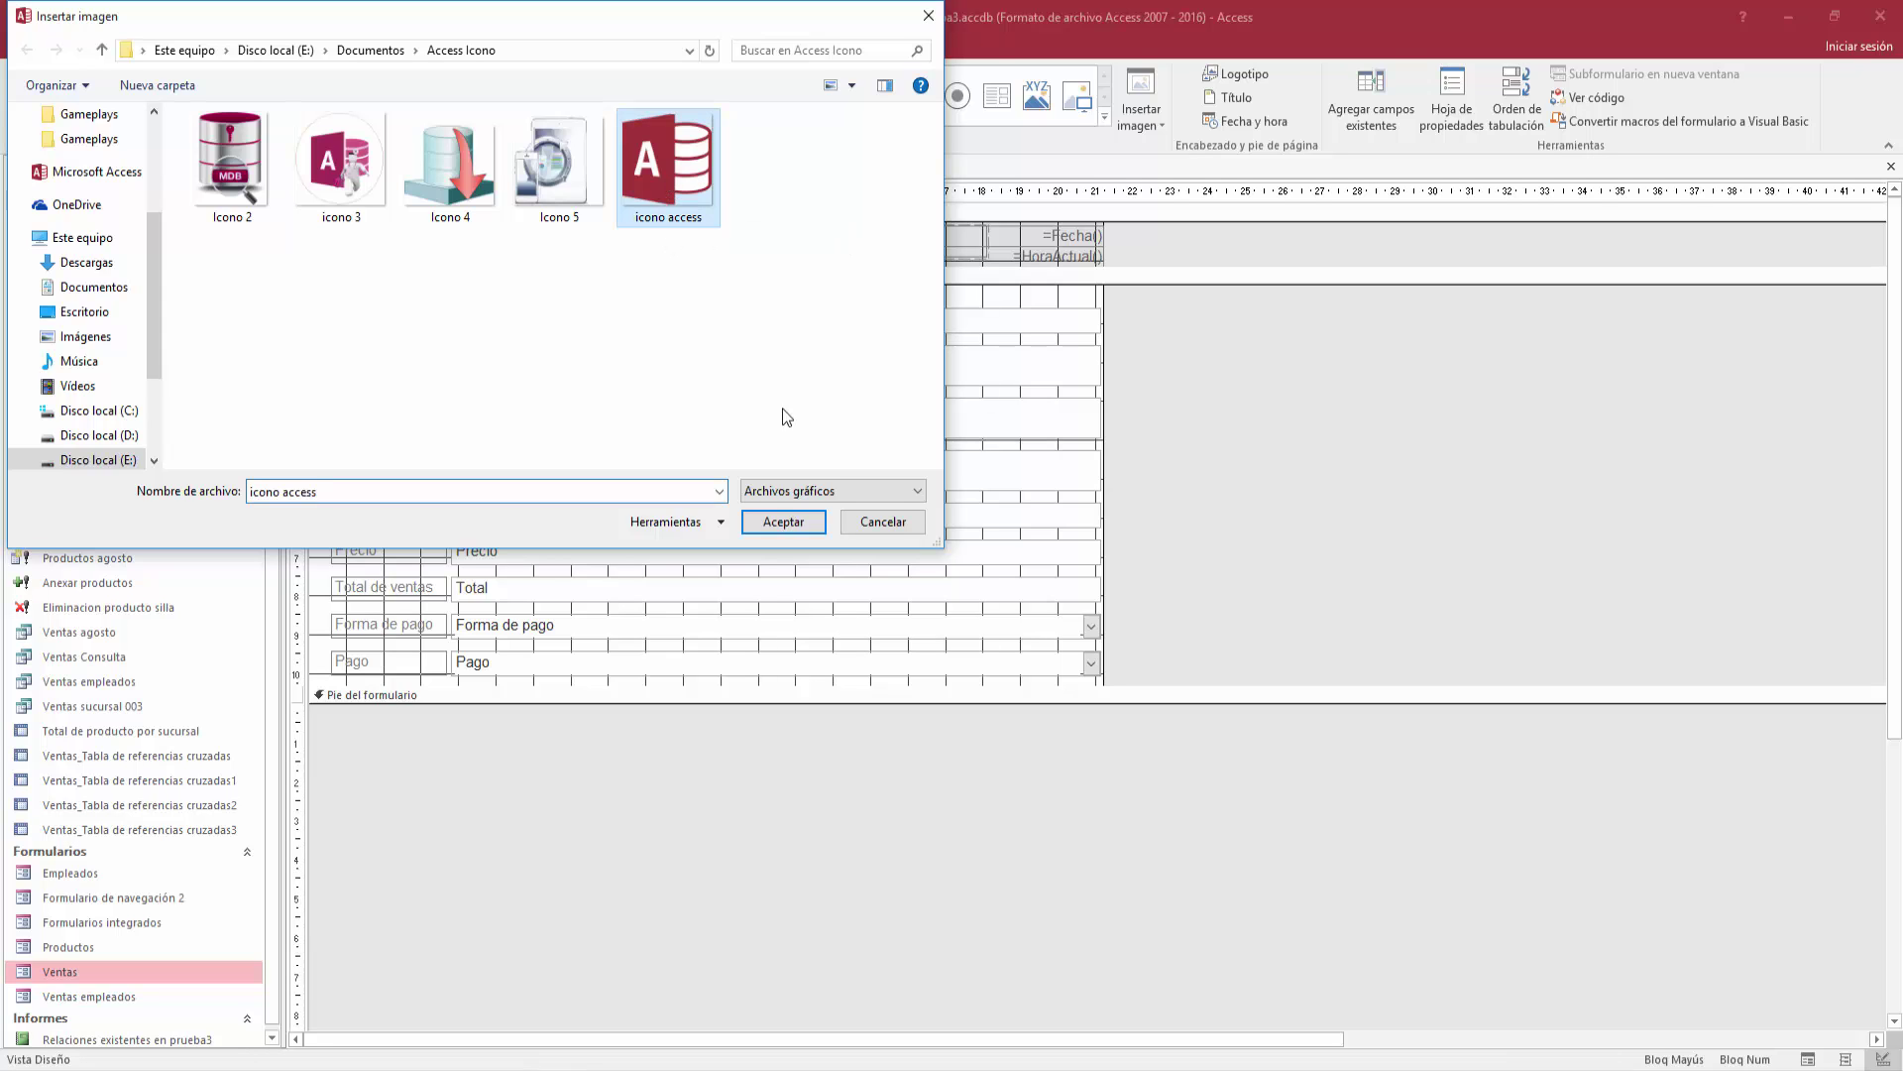
click(782, 523)
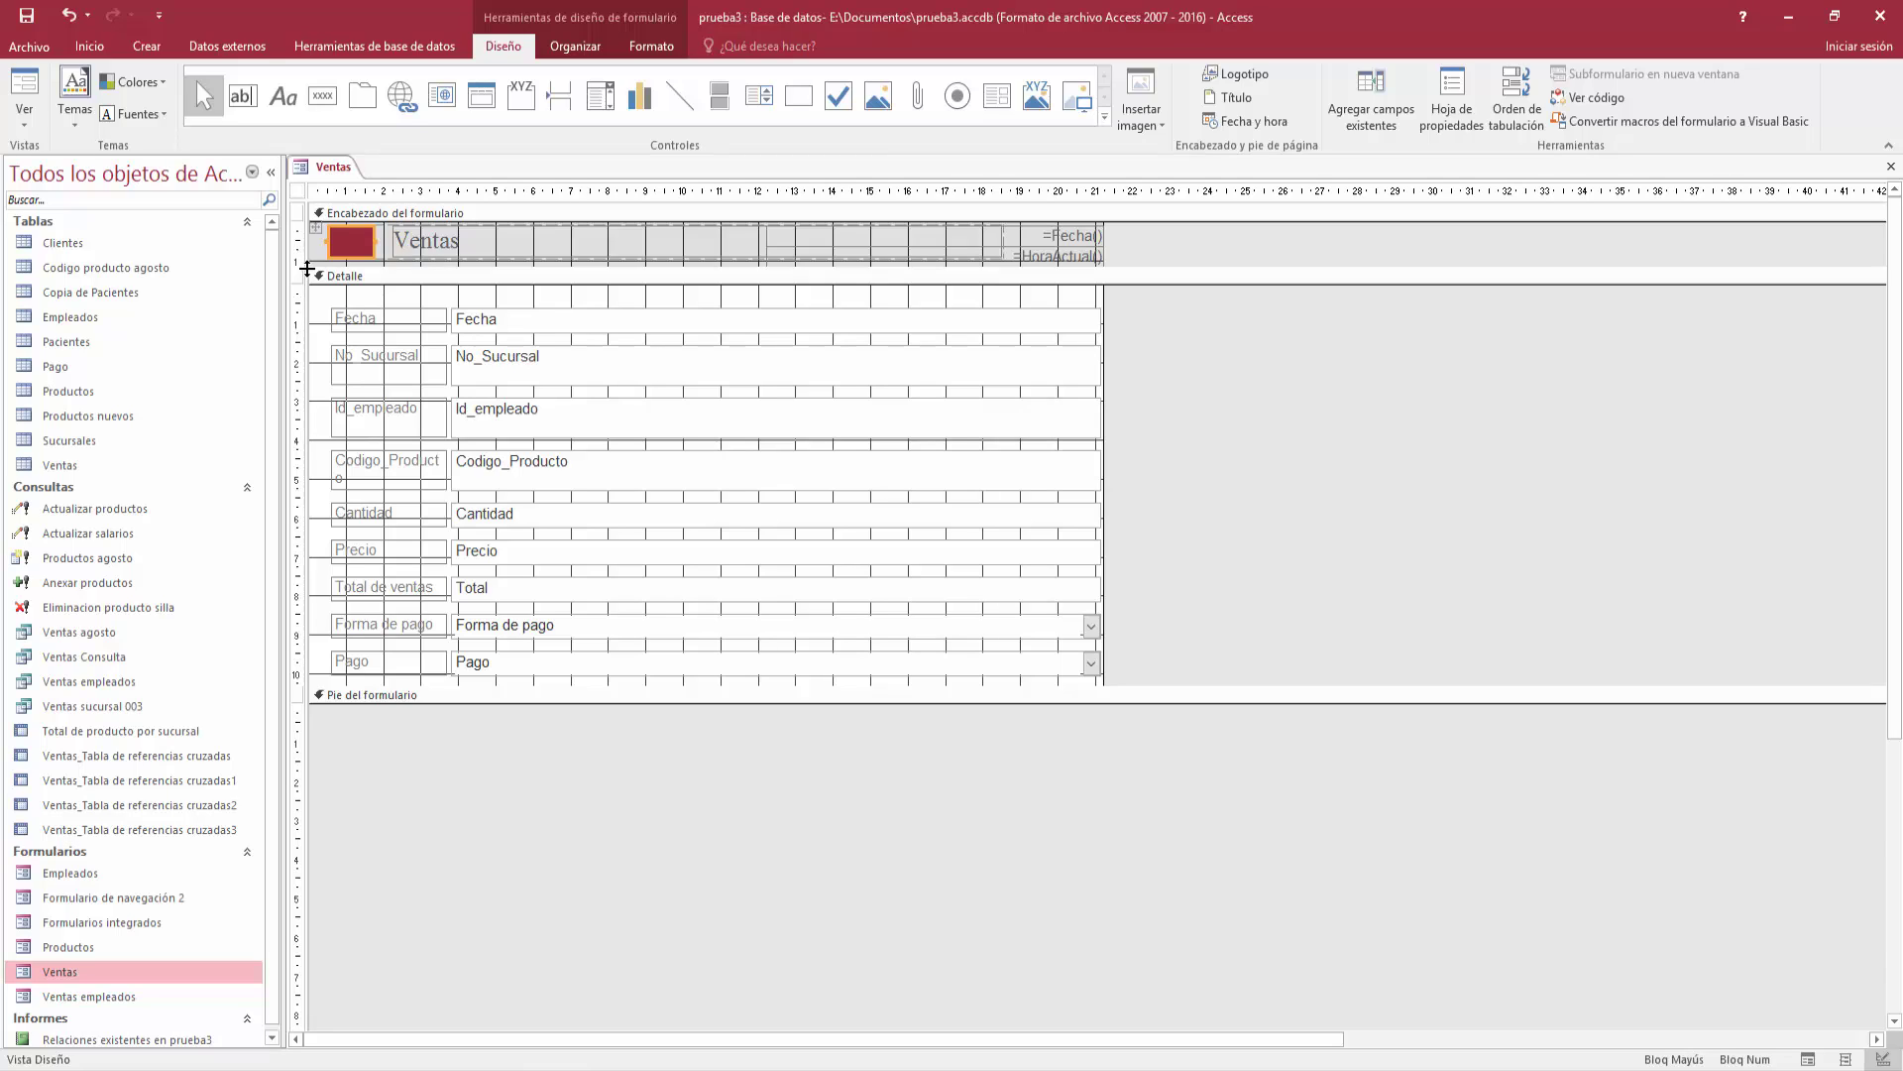
Extend the form header to about 5.5 cm high, enlarge the logo to about 8.5 × 5.3 cm, and preview the form
click(307, 268)
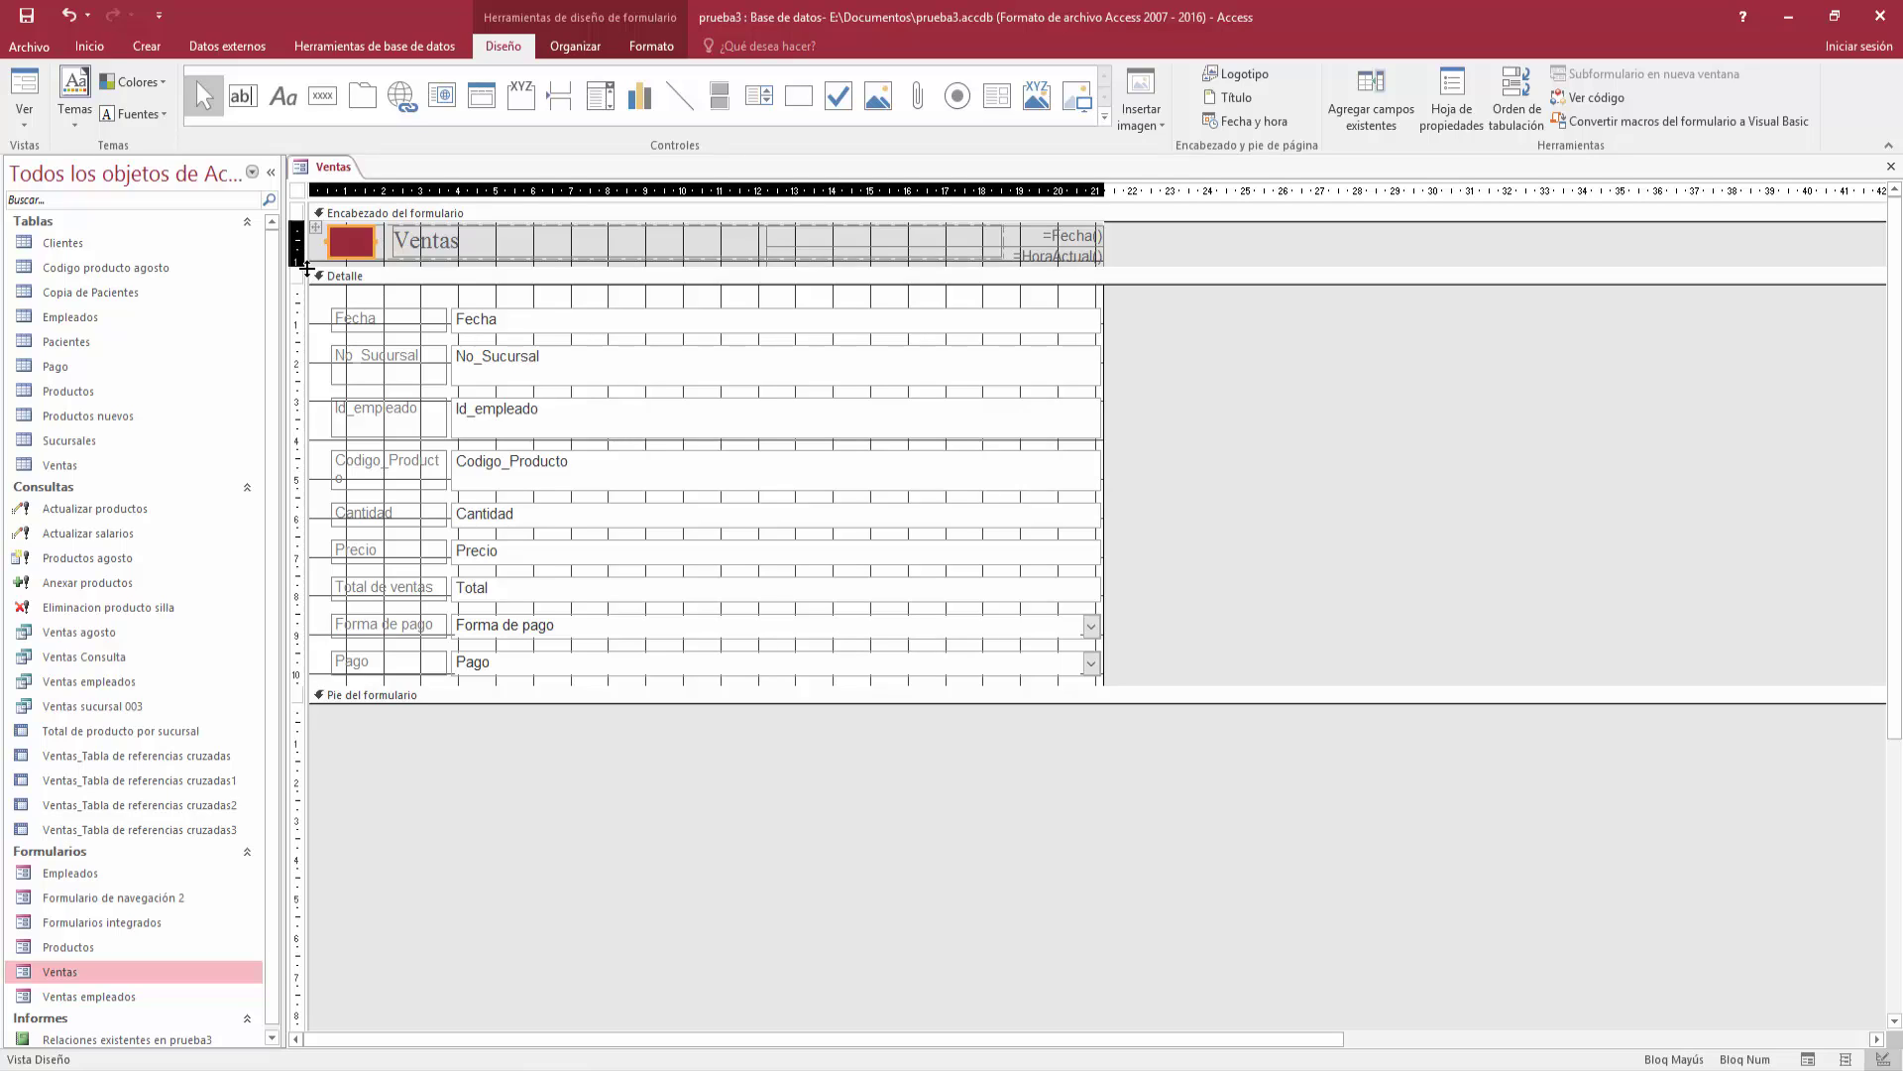
drag(307, 268, 293, 438)
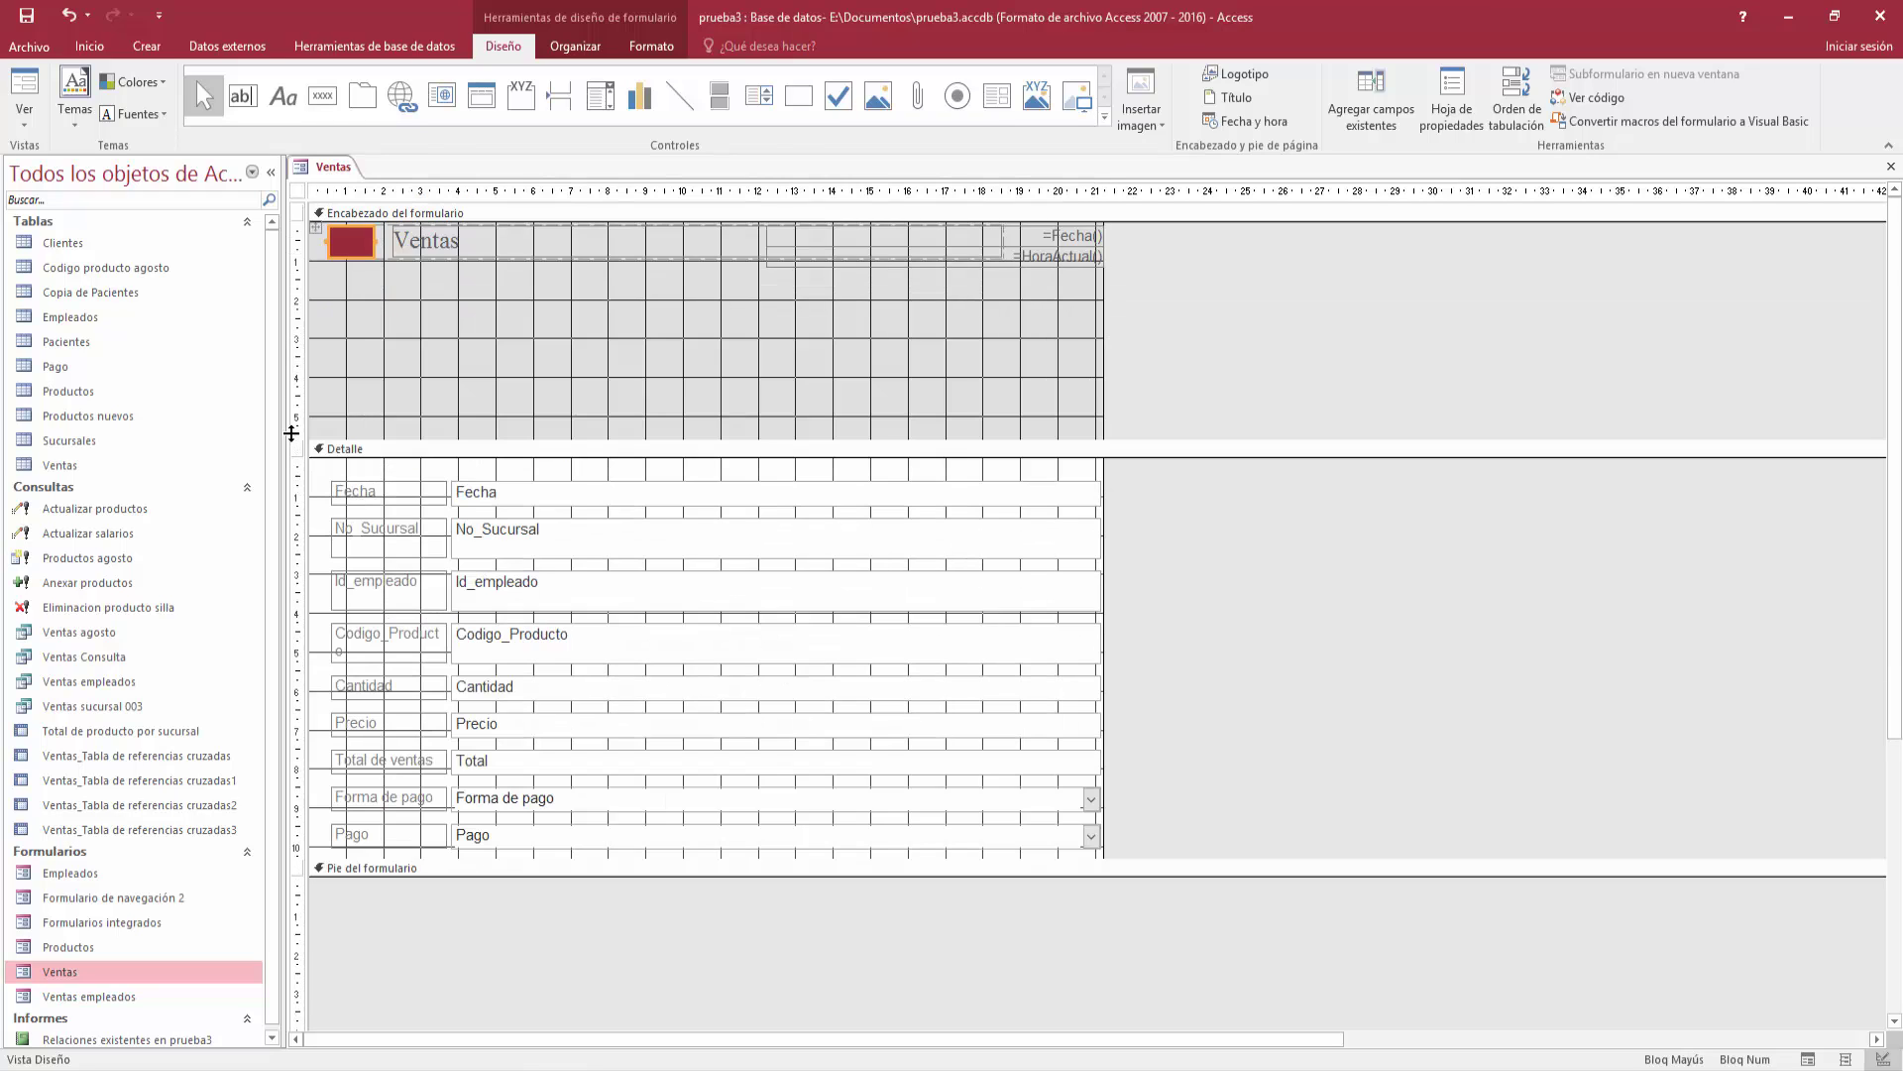
click(374, 255)
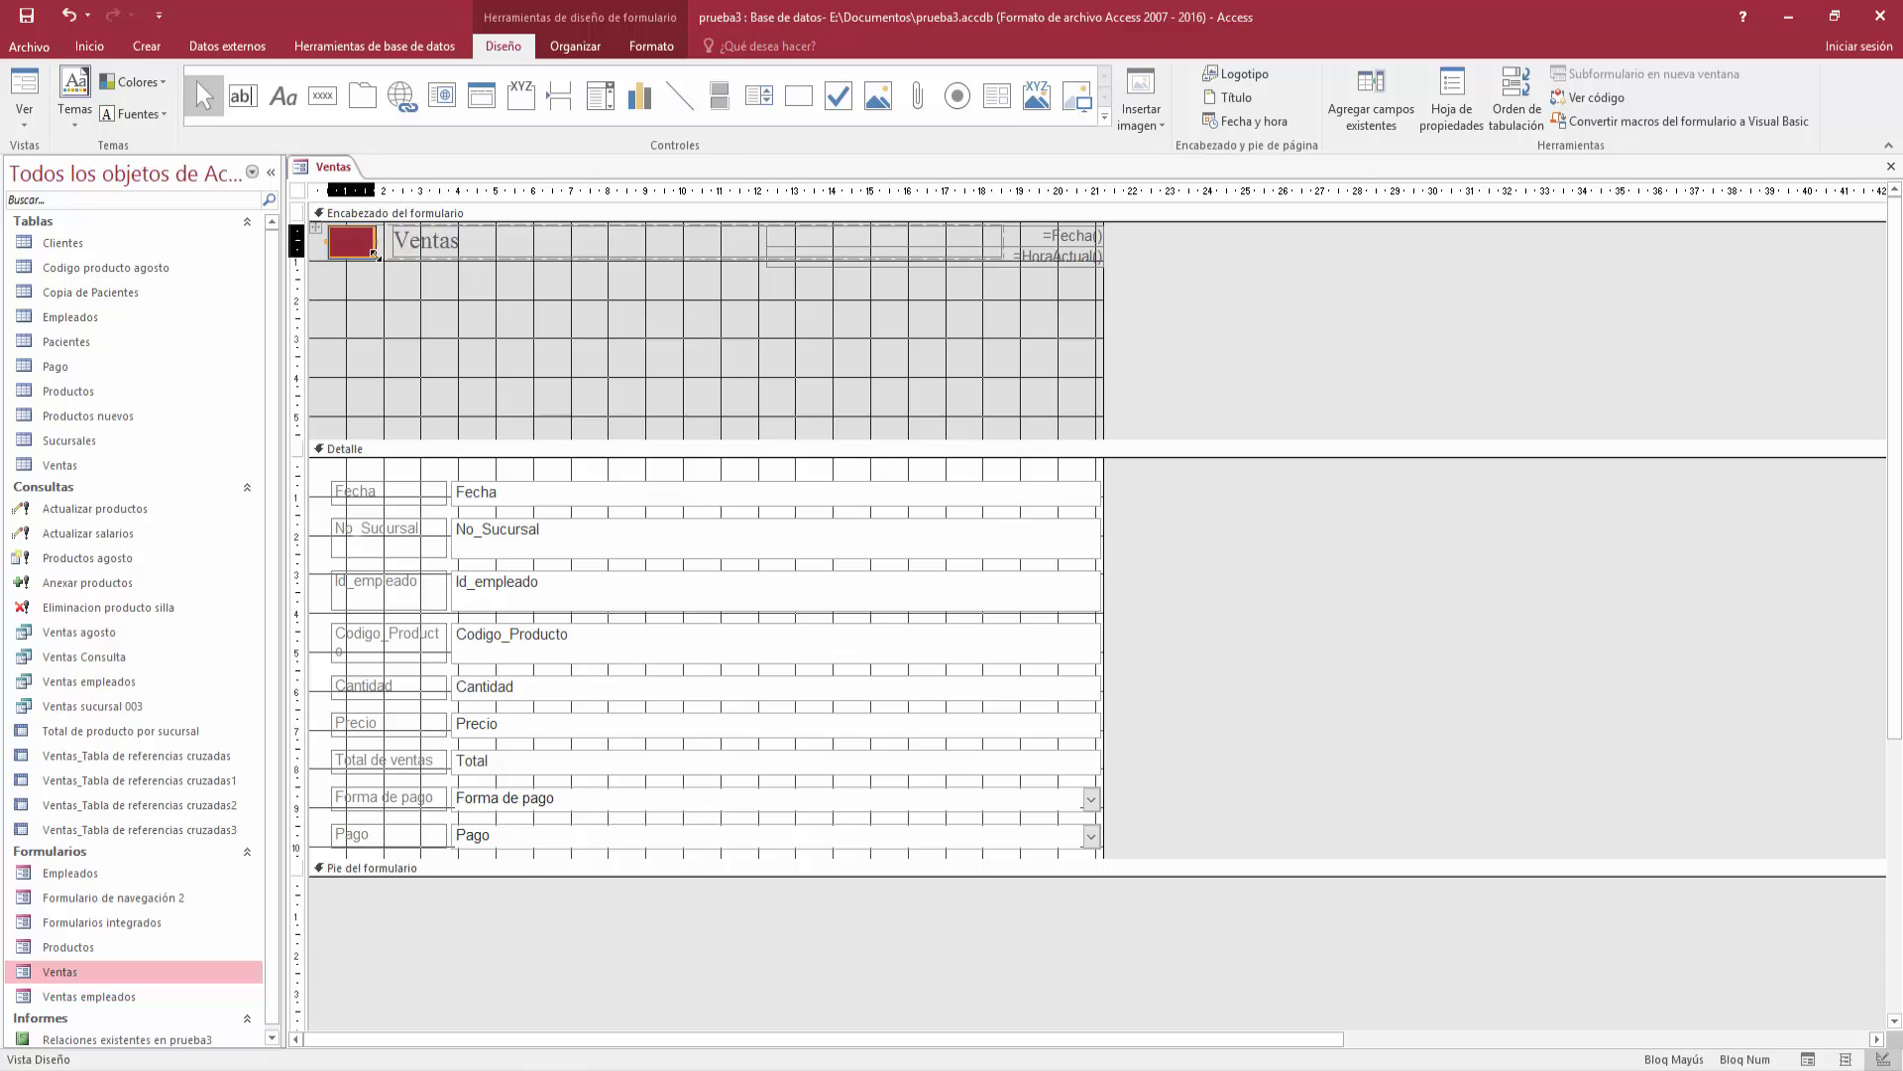
drag(374, 255, 843, 402)
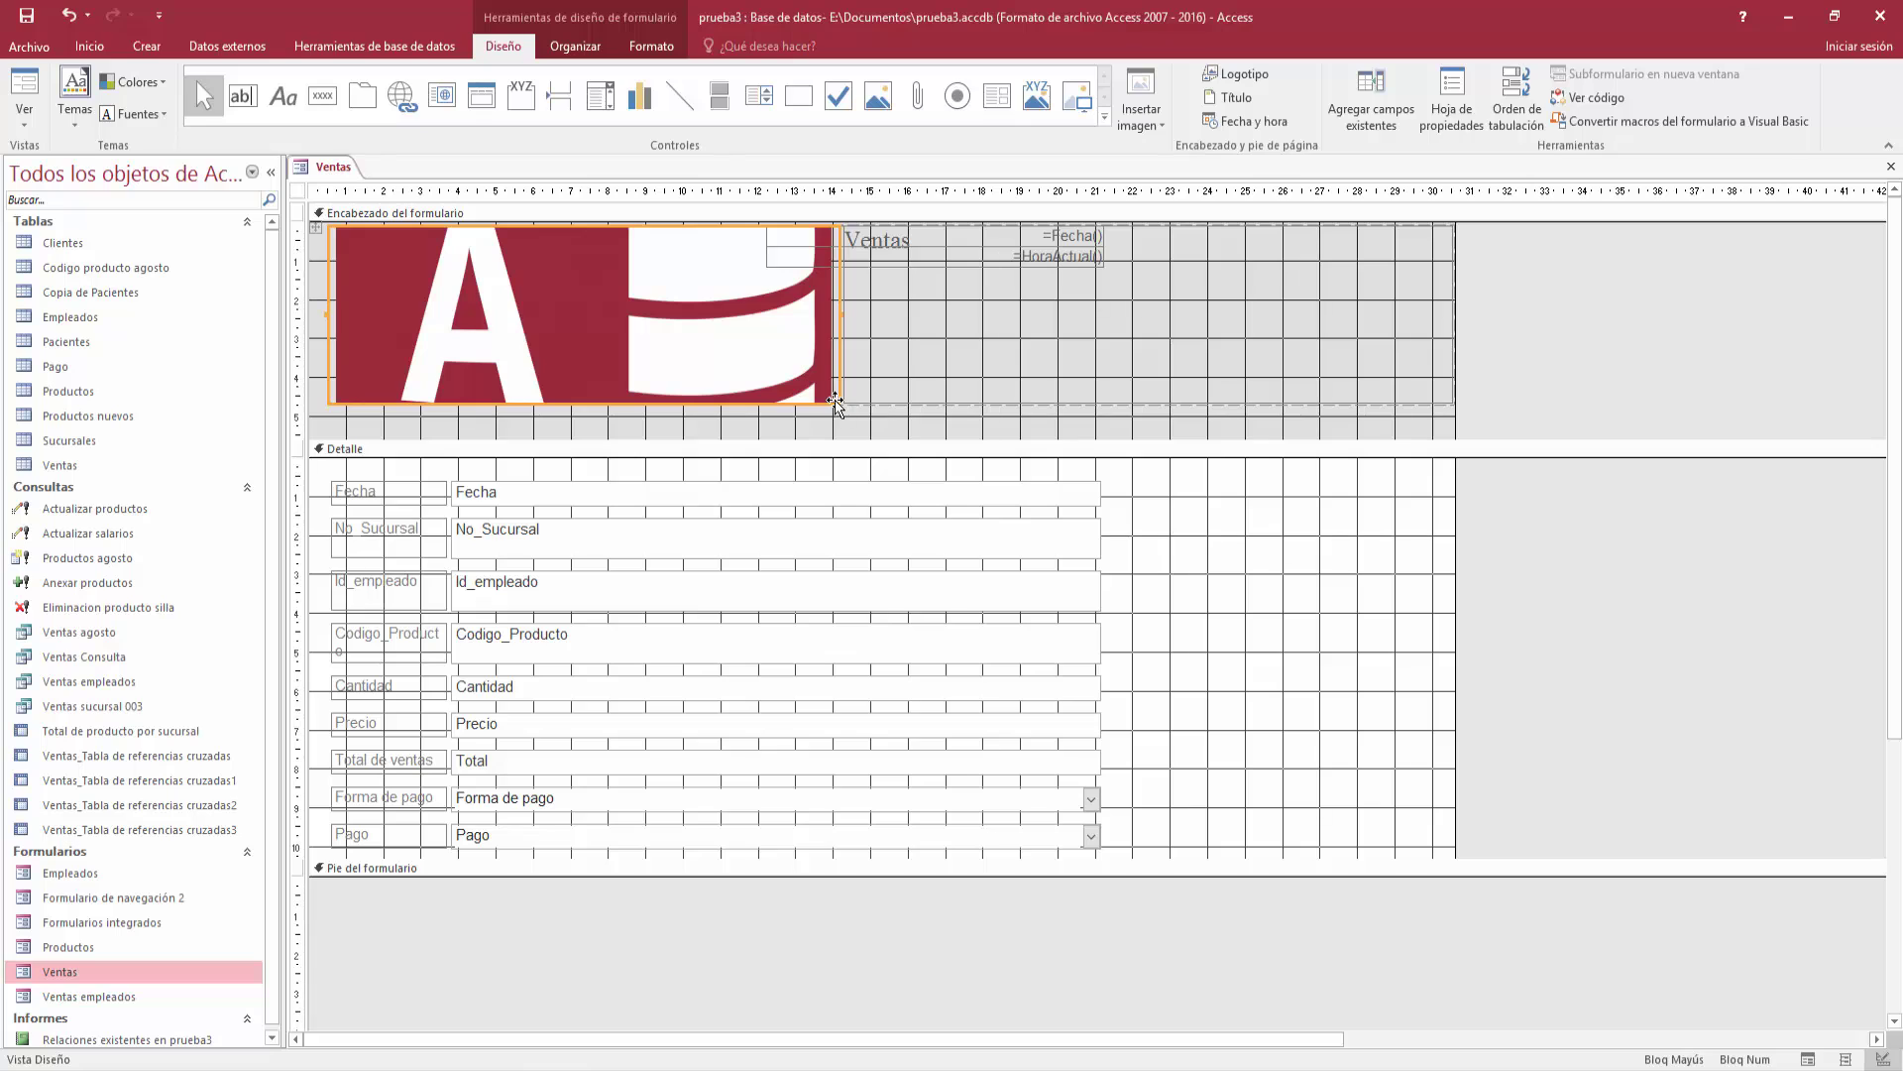
drag(836, 402, 646, 426)
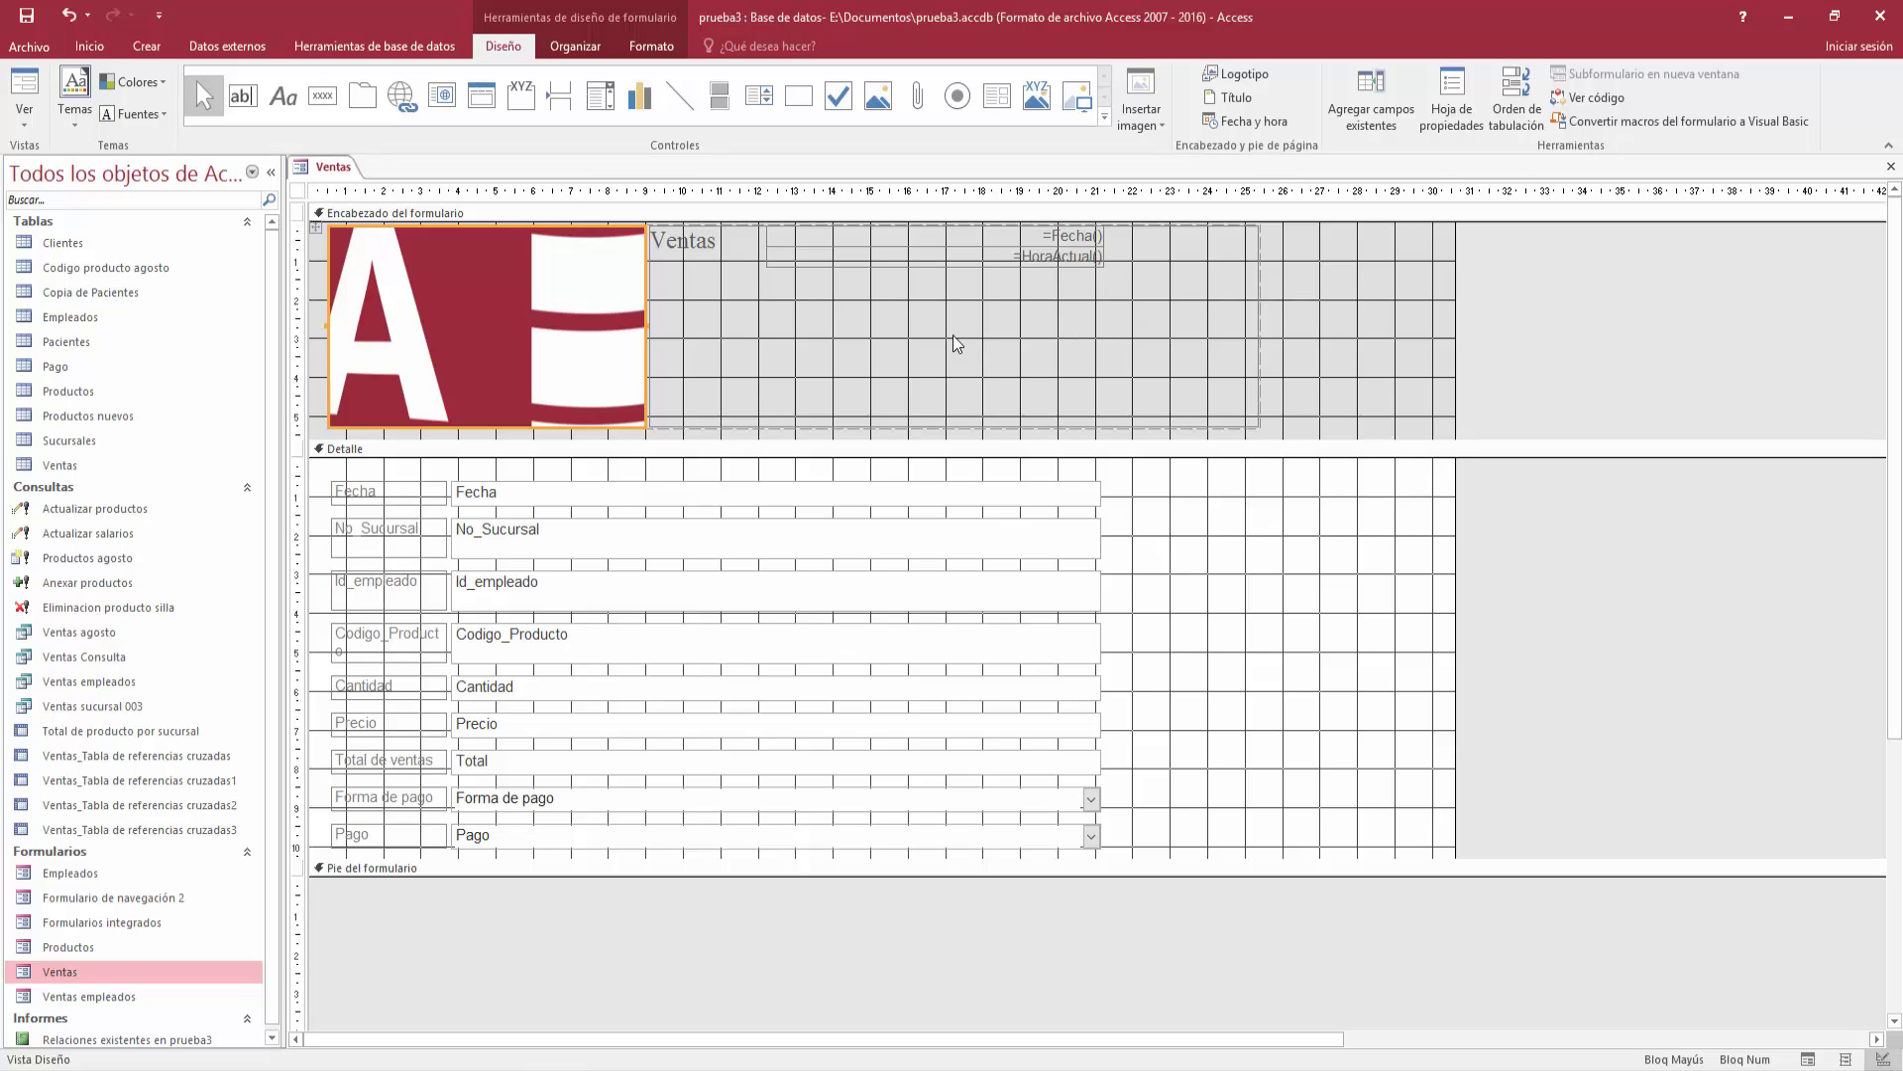
click(754, 341)
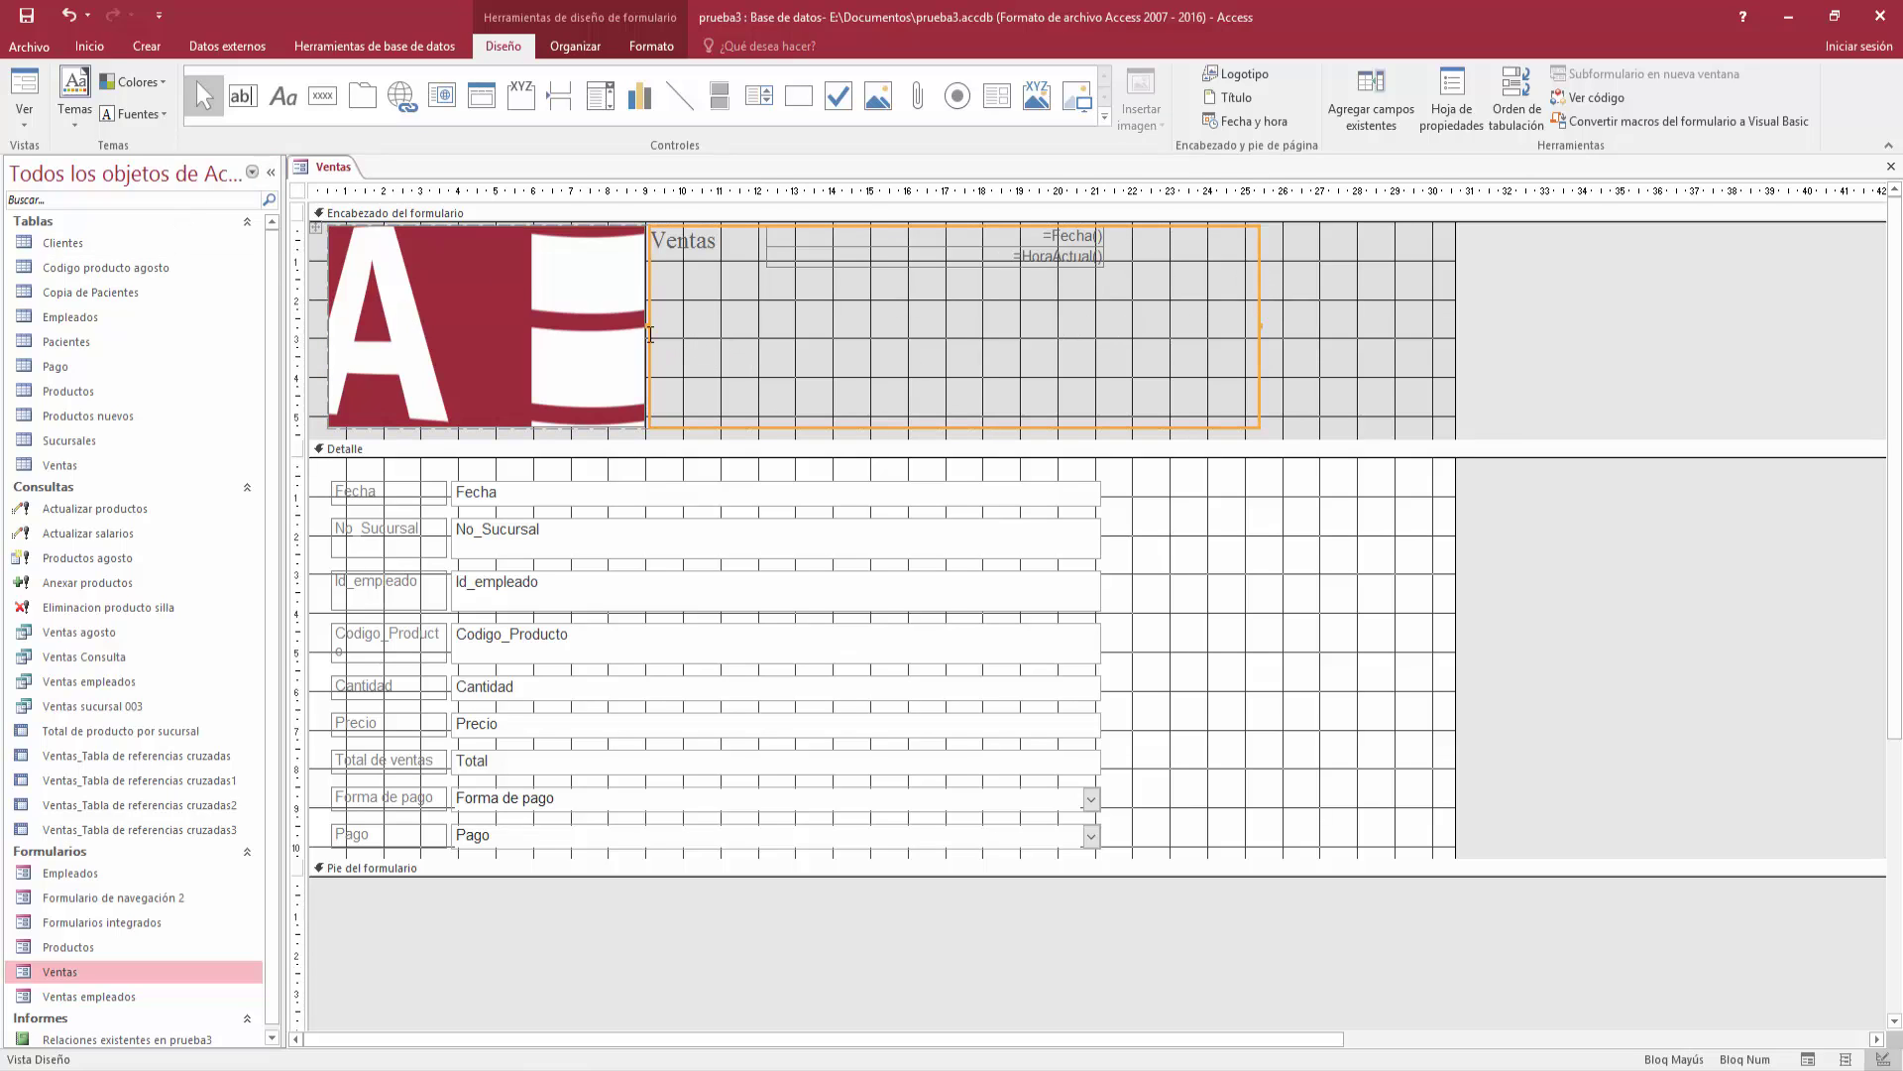
click(25, 87)
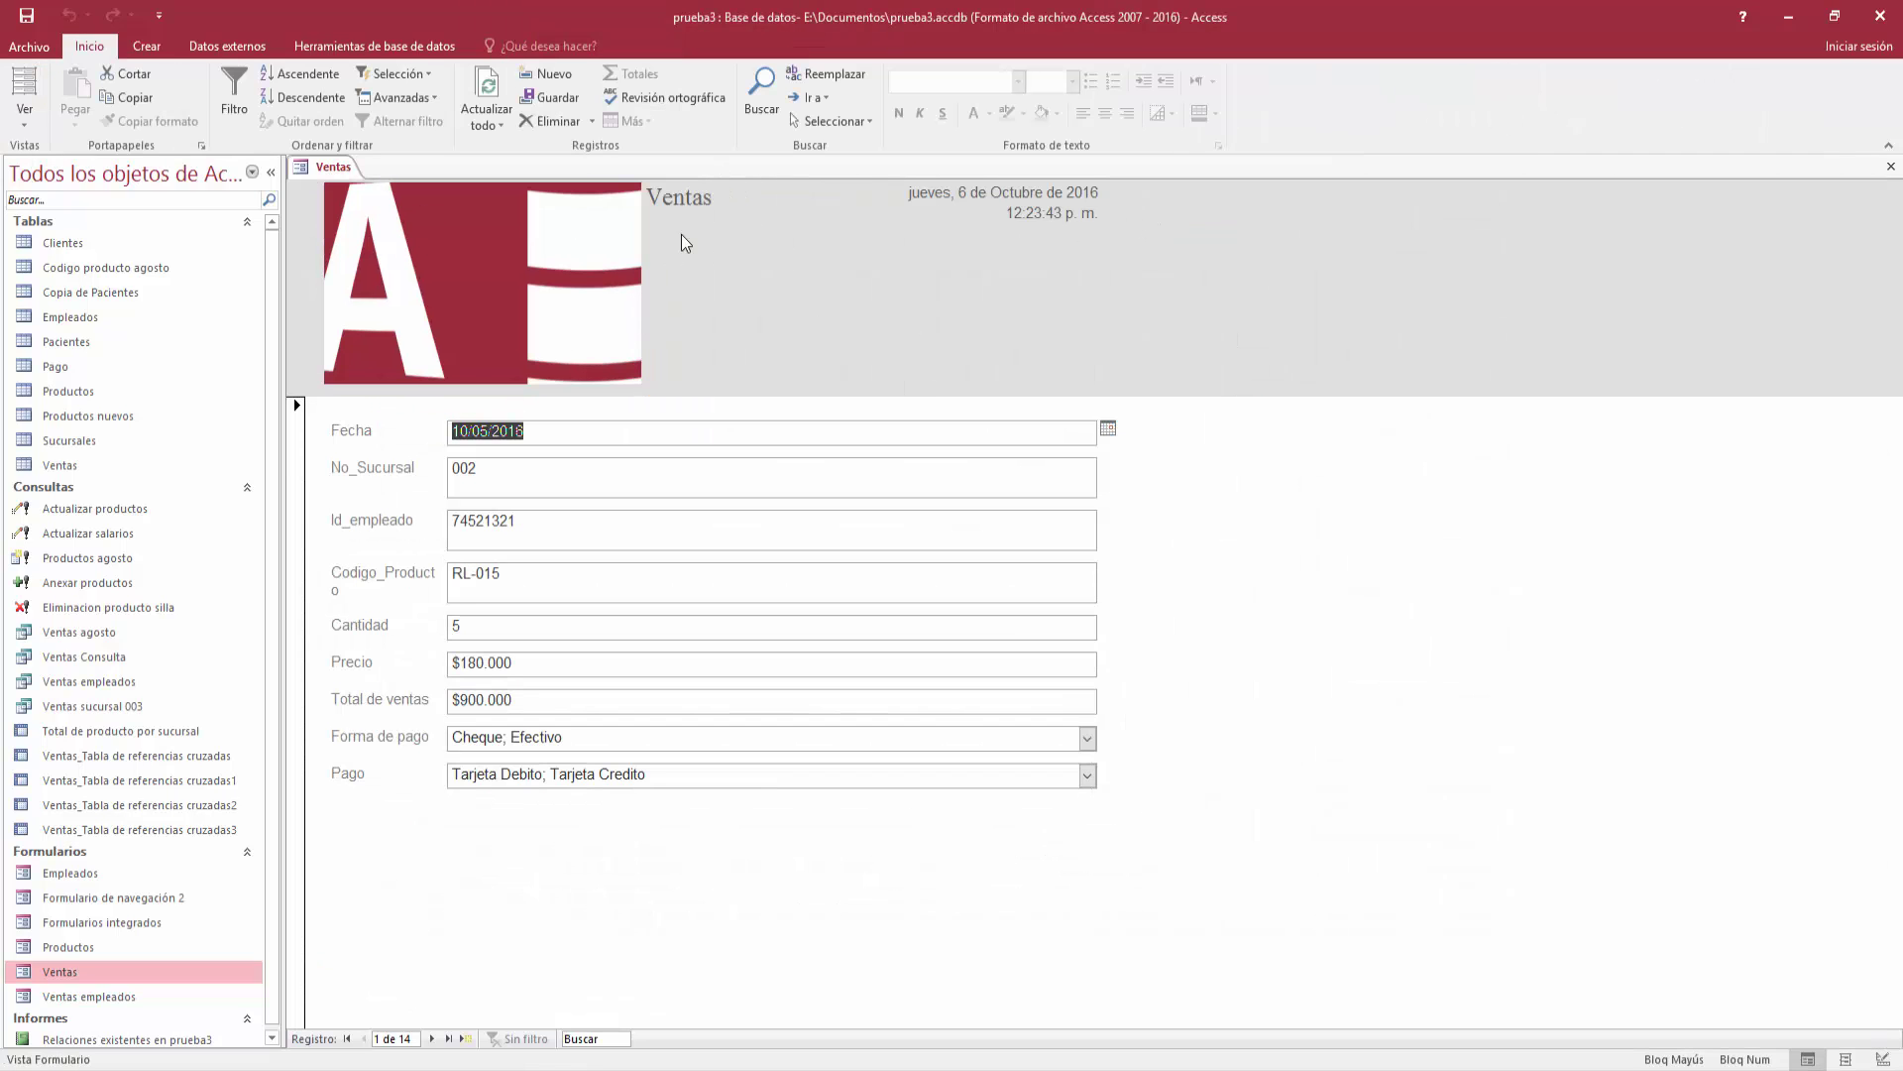
In Design View, narrow the Ventas title label to about 12.3 cm wide and preview the form
click(25, 114)
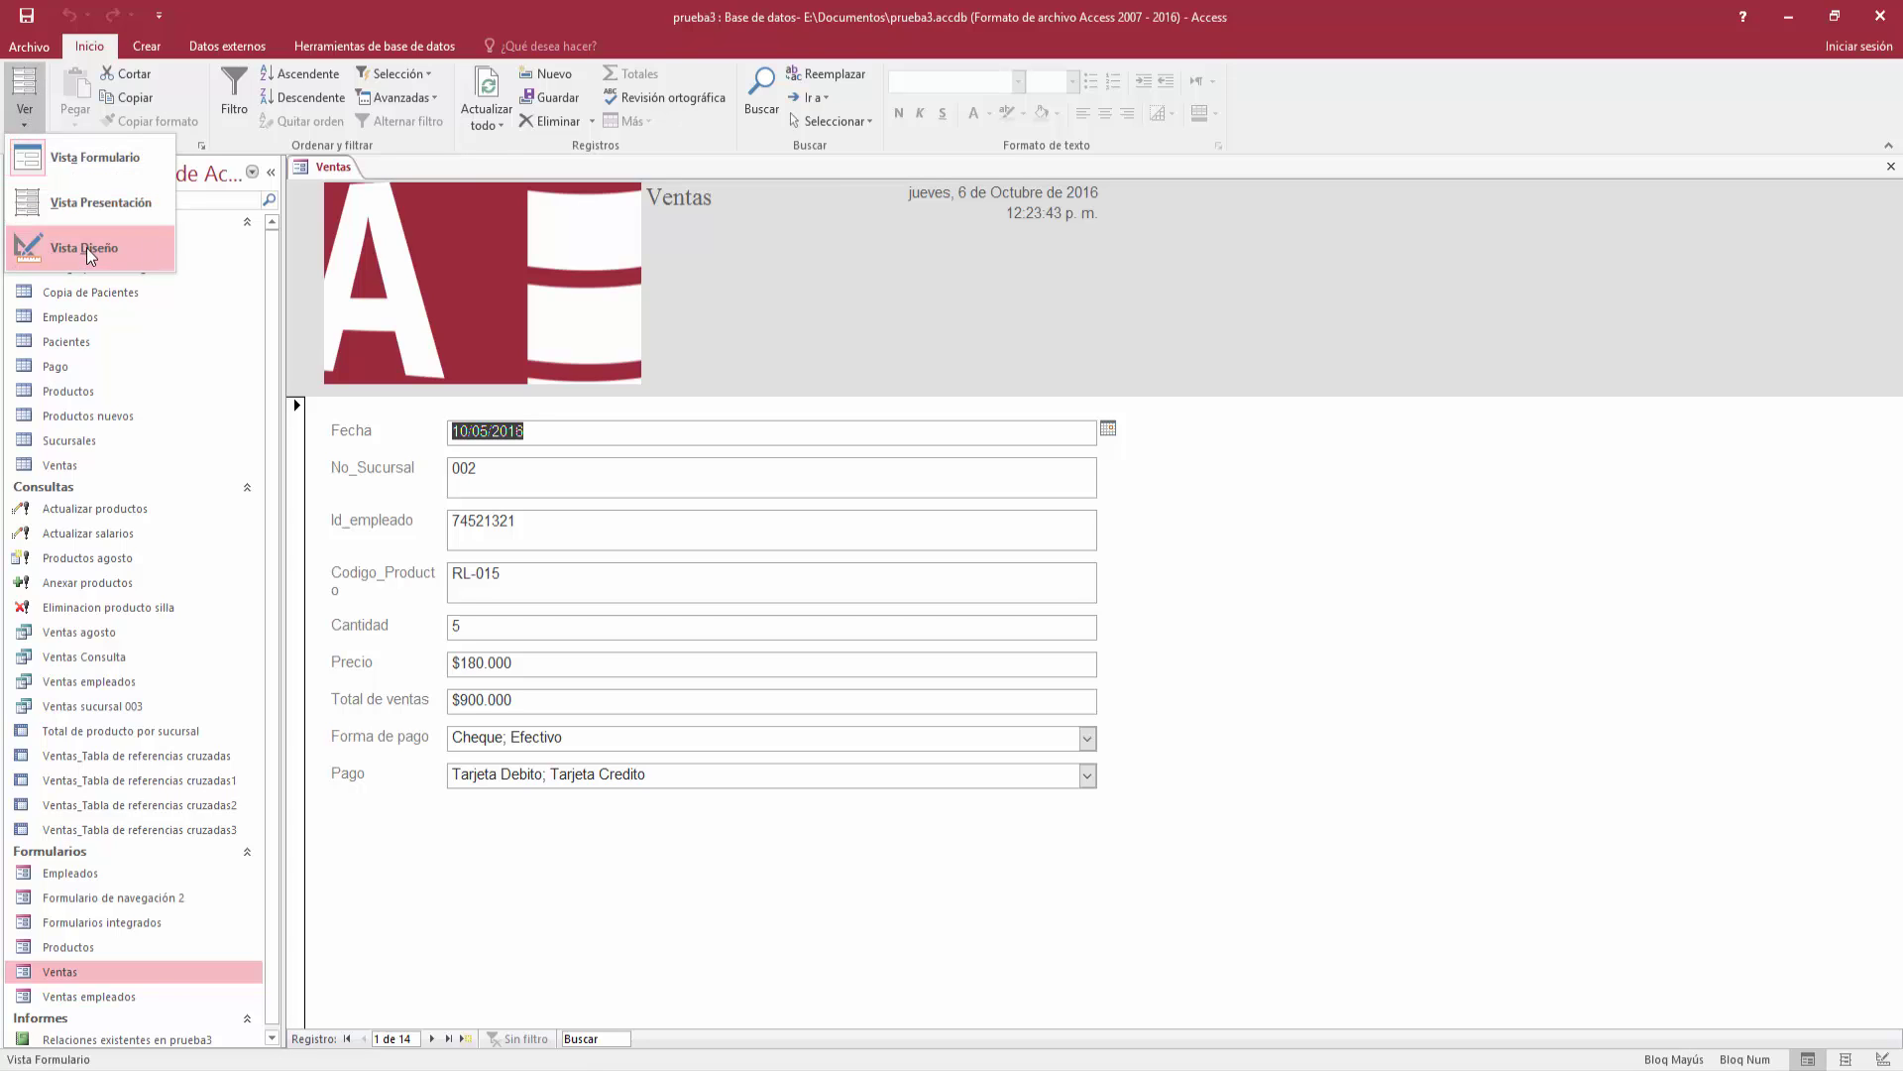
click(87, 248)
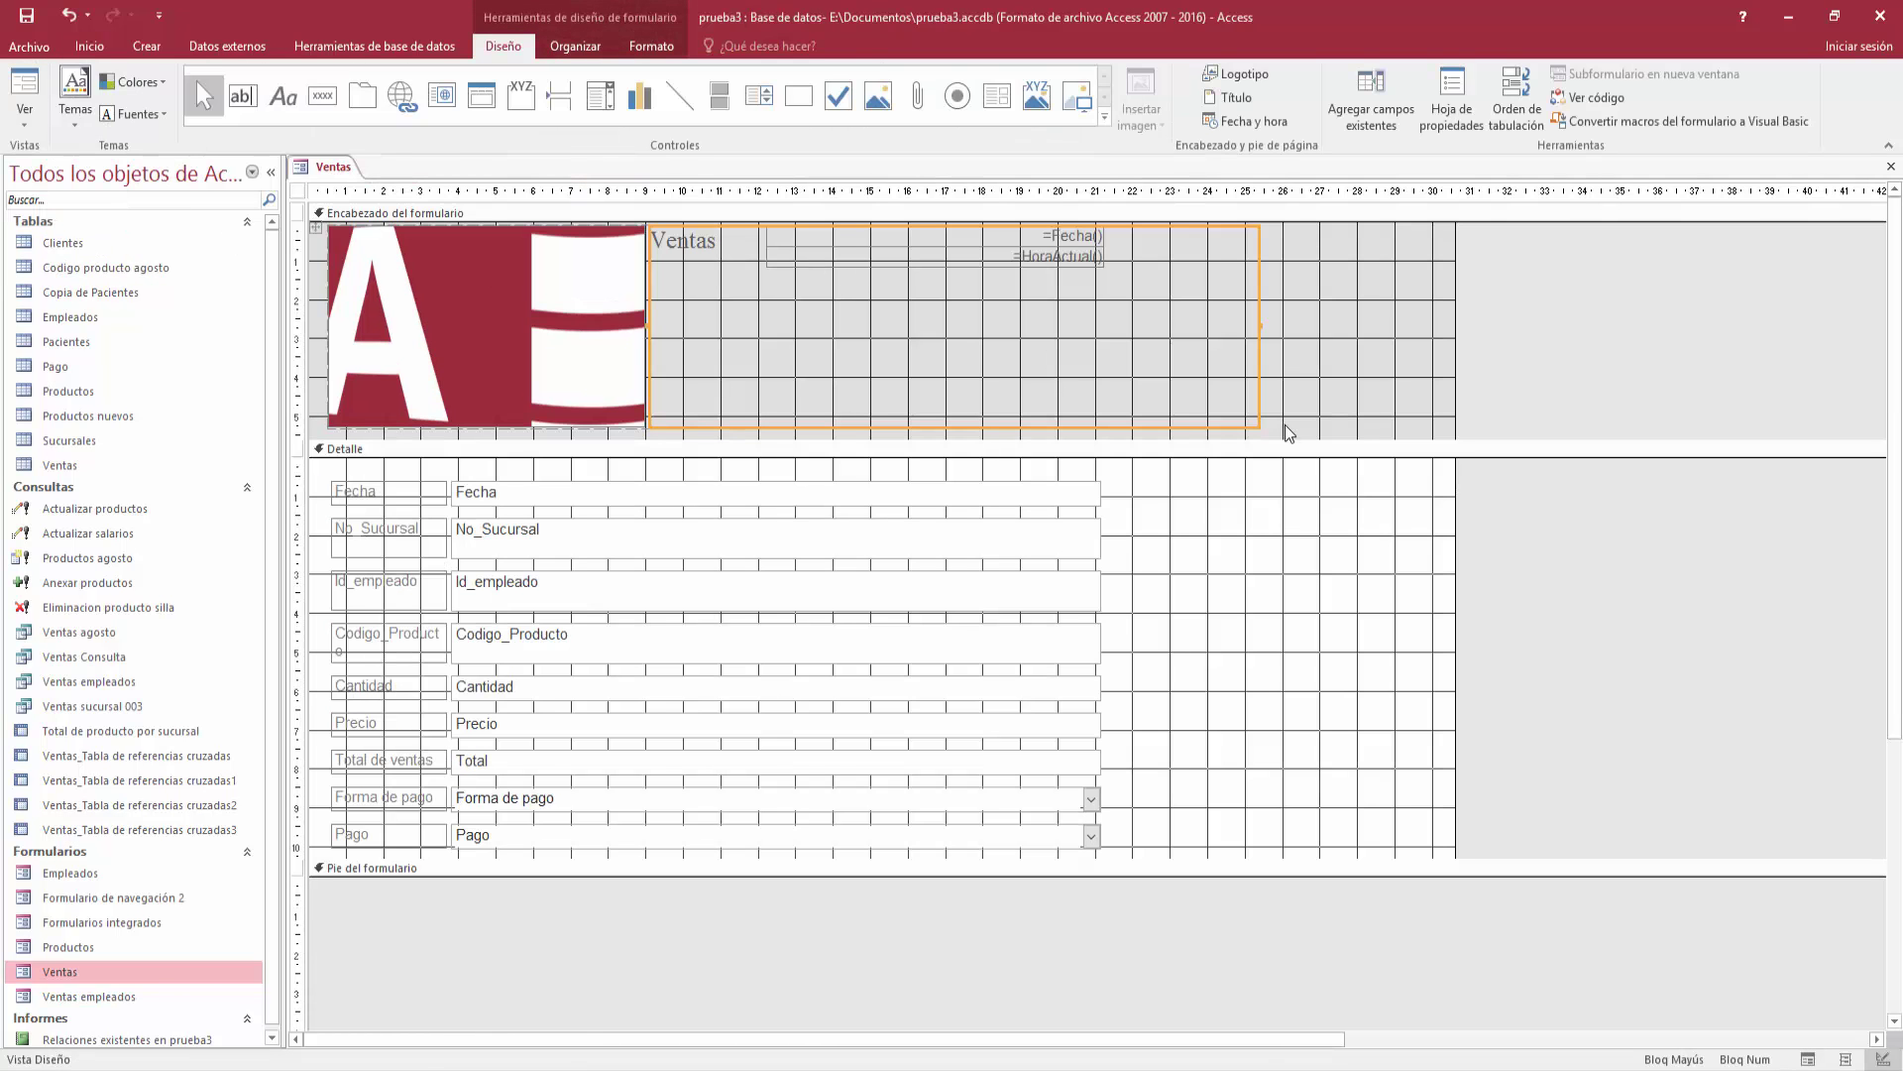
click(1254, 326)
drag(1254, 326, 1106, 349)
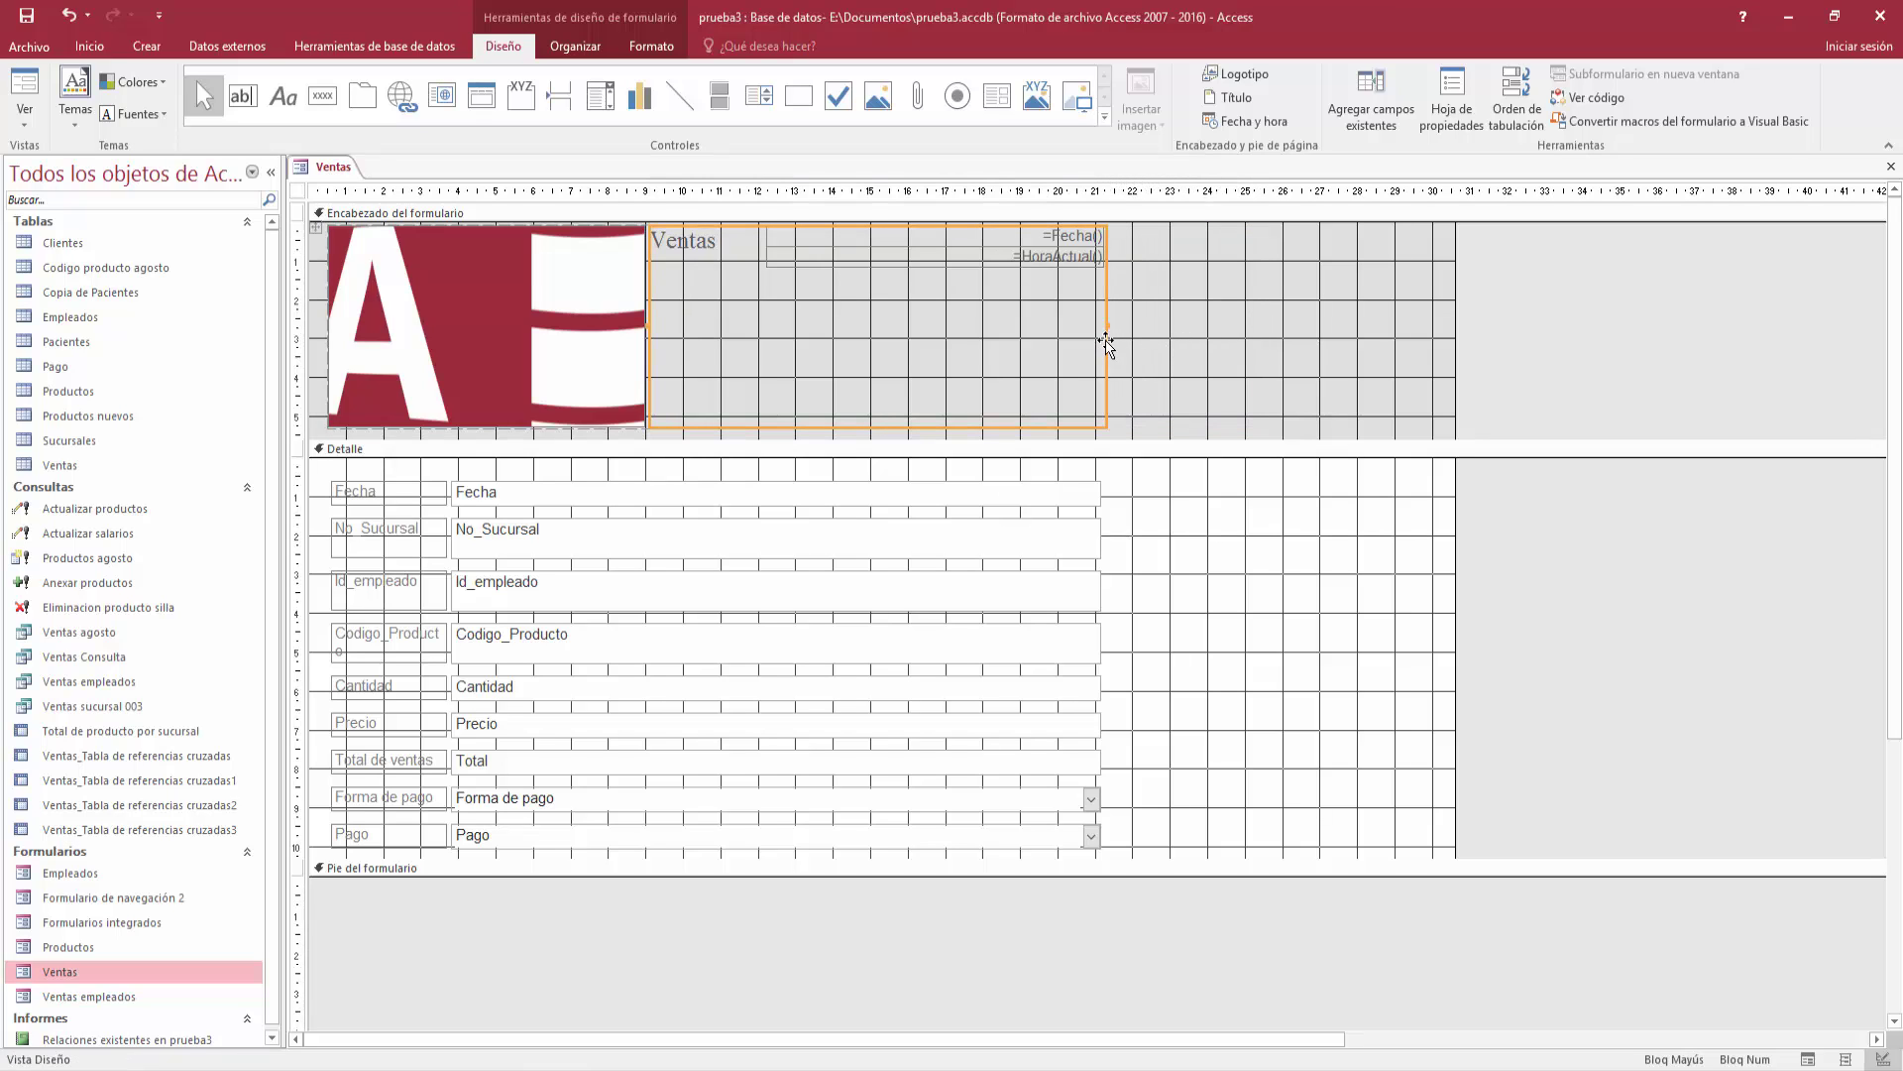
drag(1108, 323, 1110, 323)
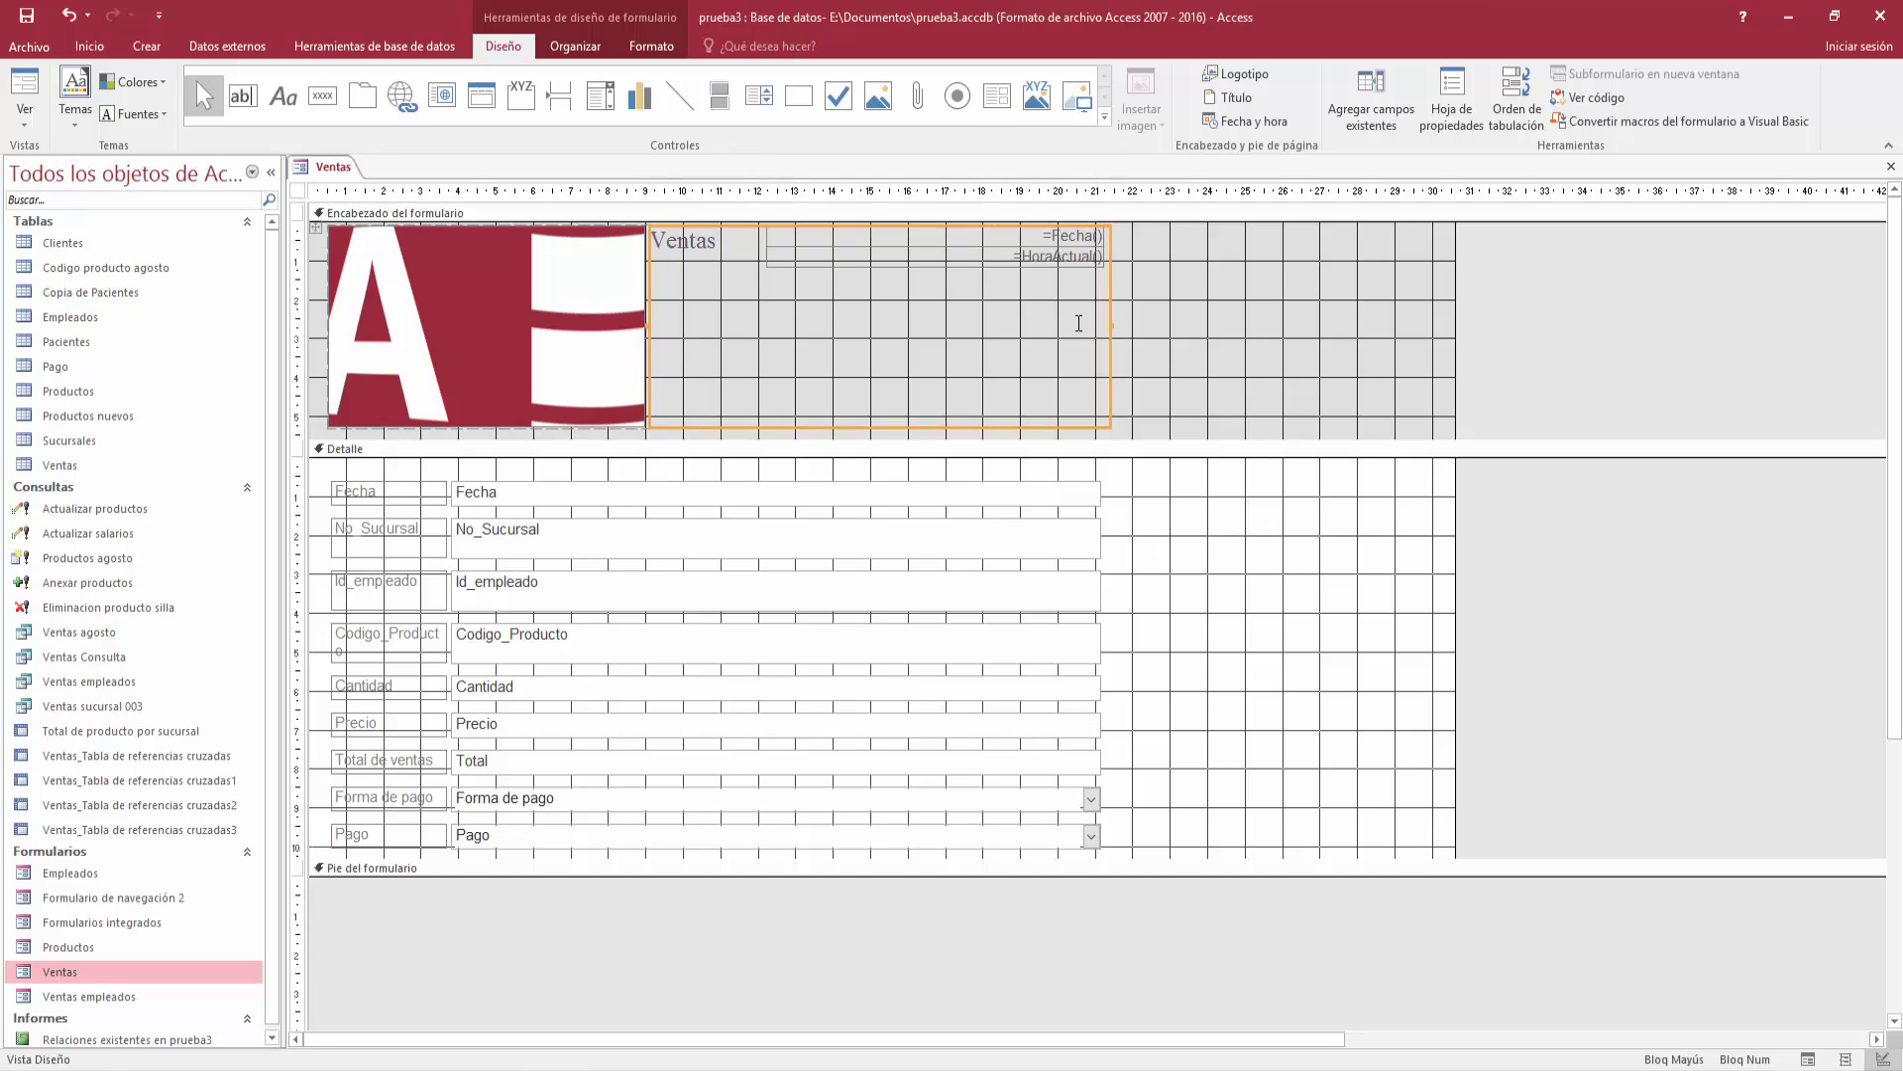
click(20, 89)
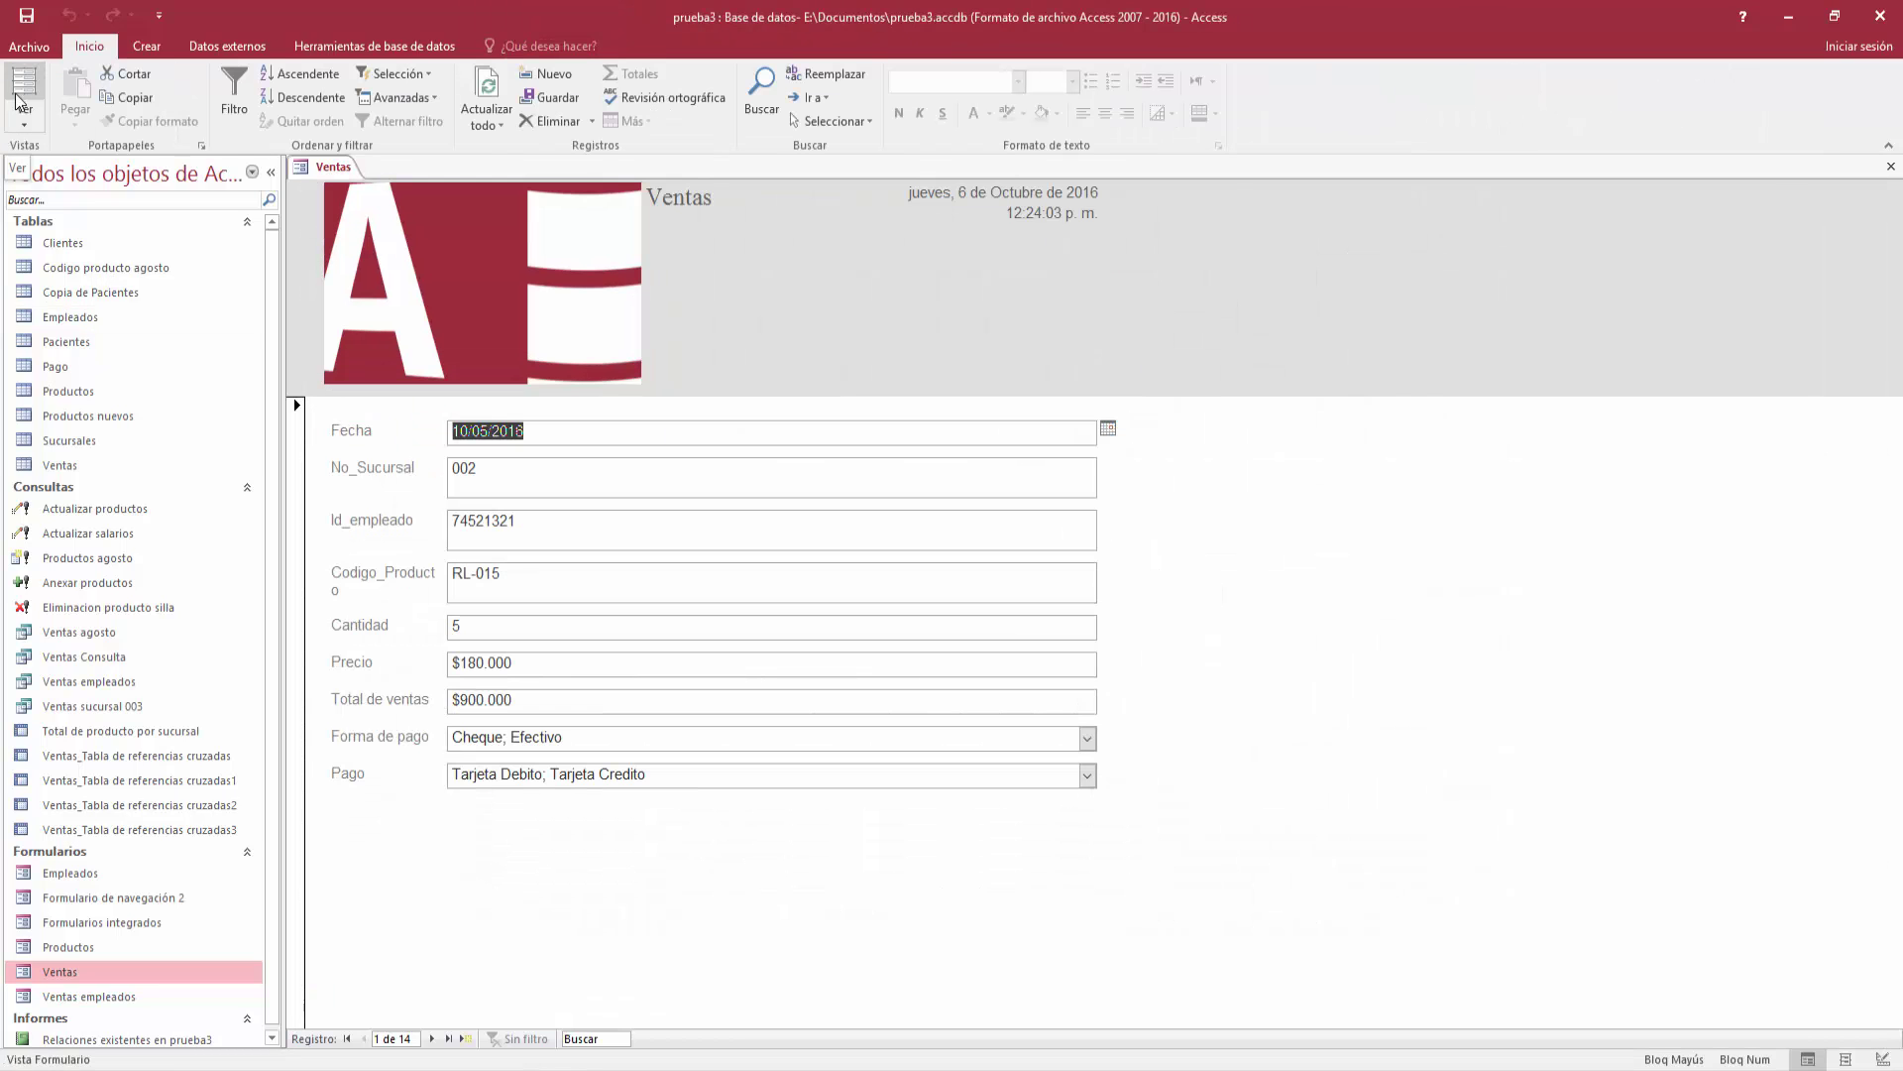
Go back to Design View and reduce the form's width to about 21.5 cm
click(24, 117)
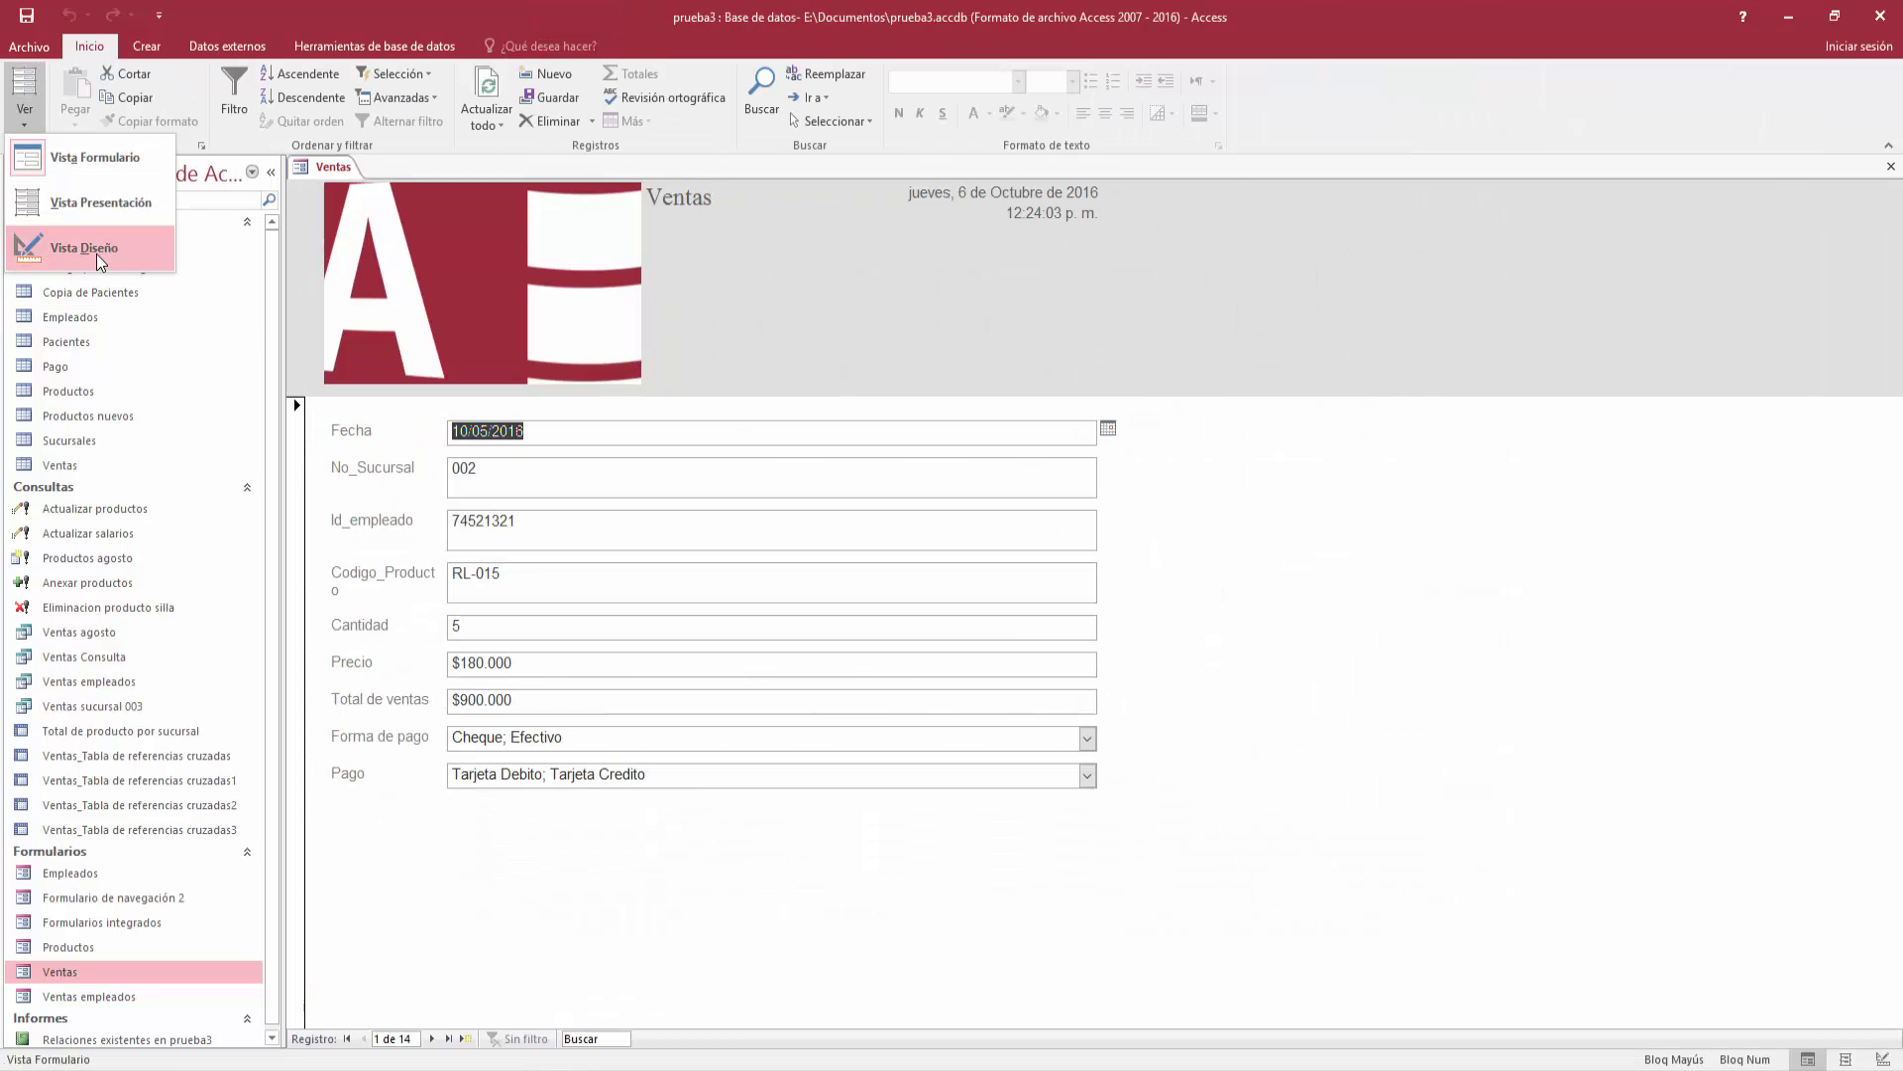
click(94, 248)
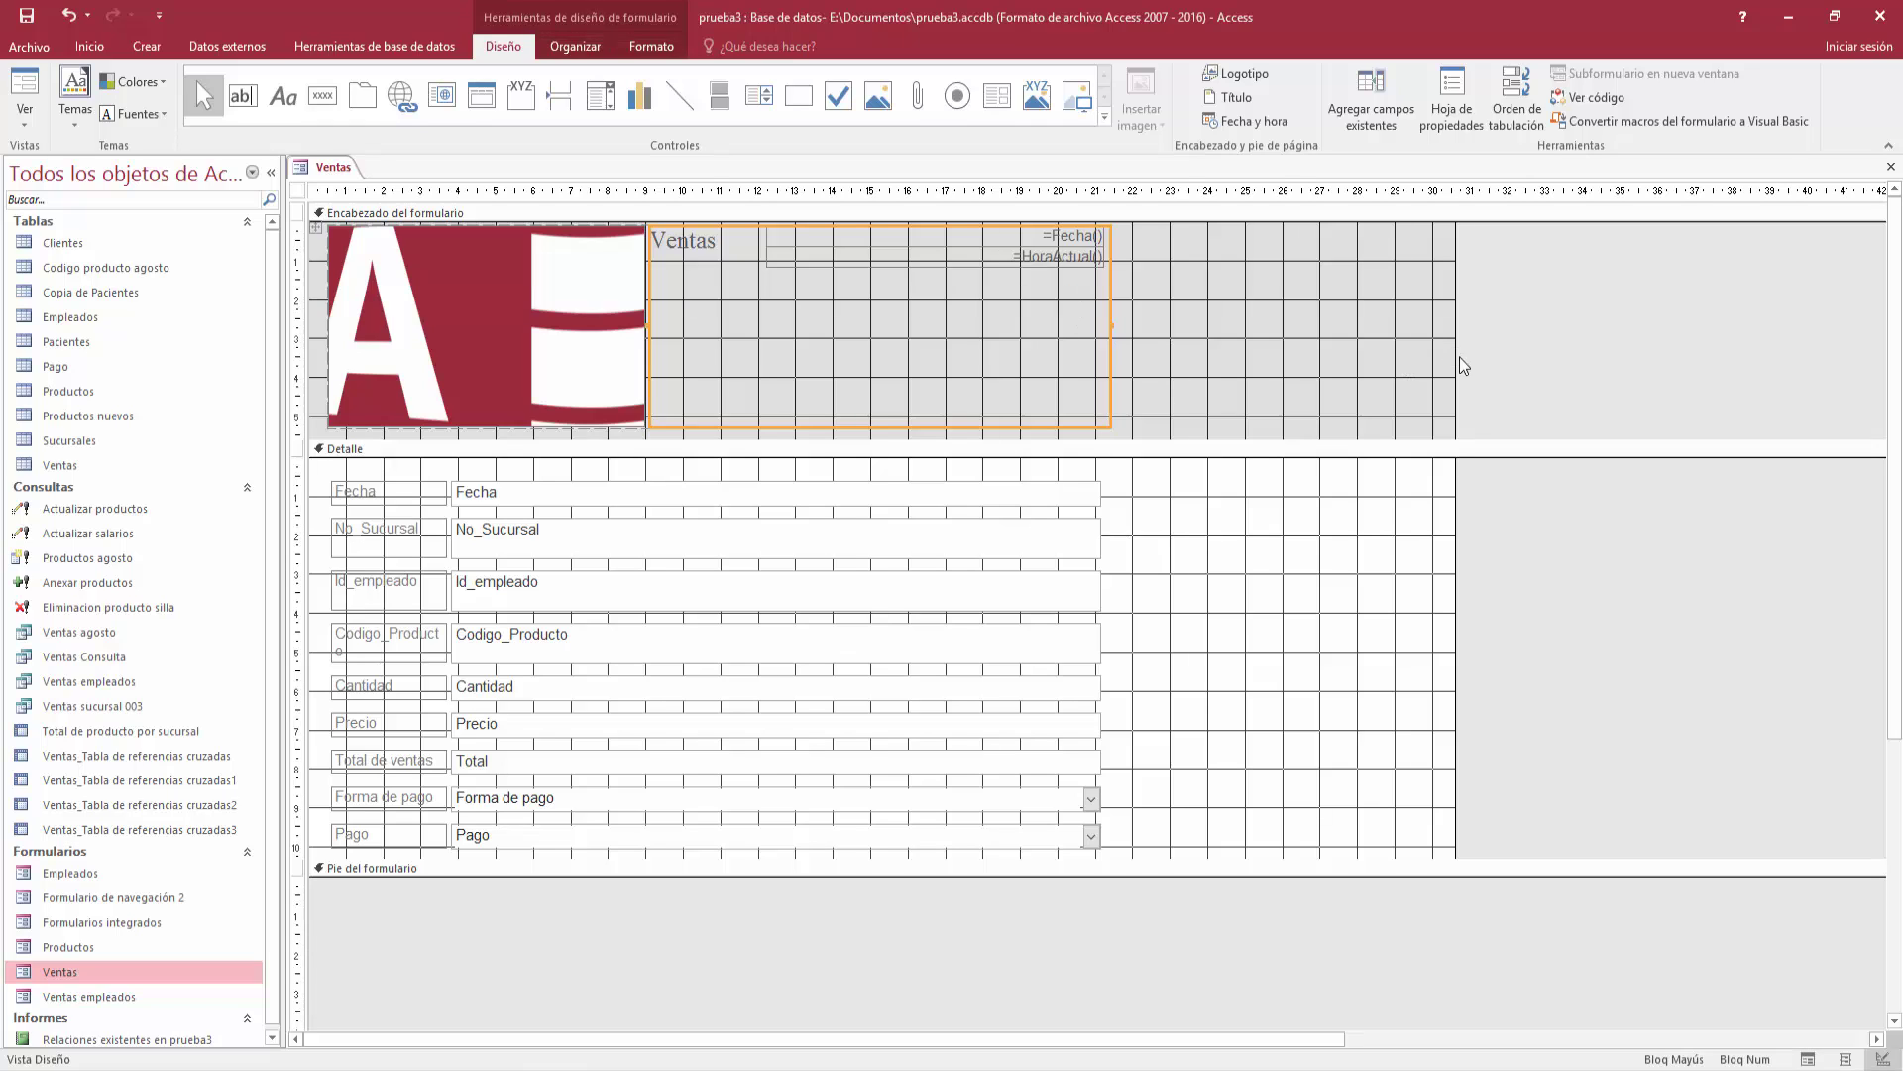
drag(1457, 358, 1121, 382)
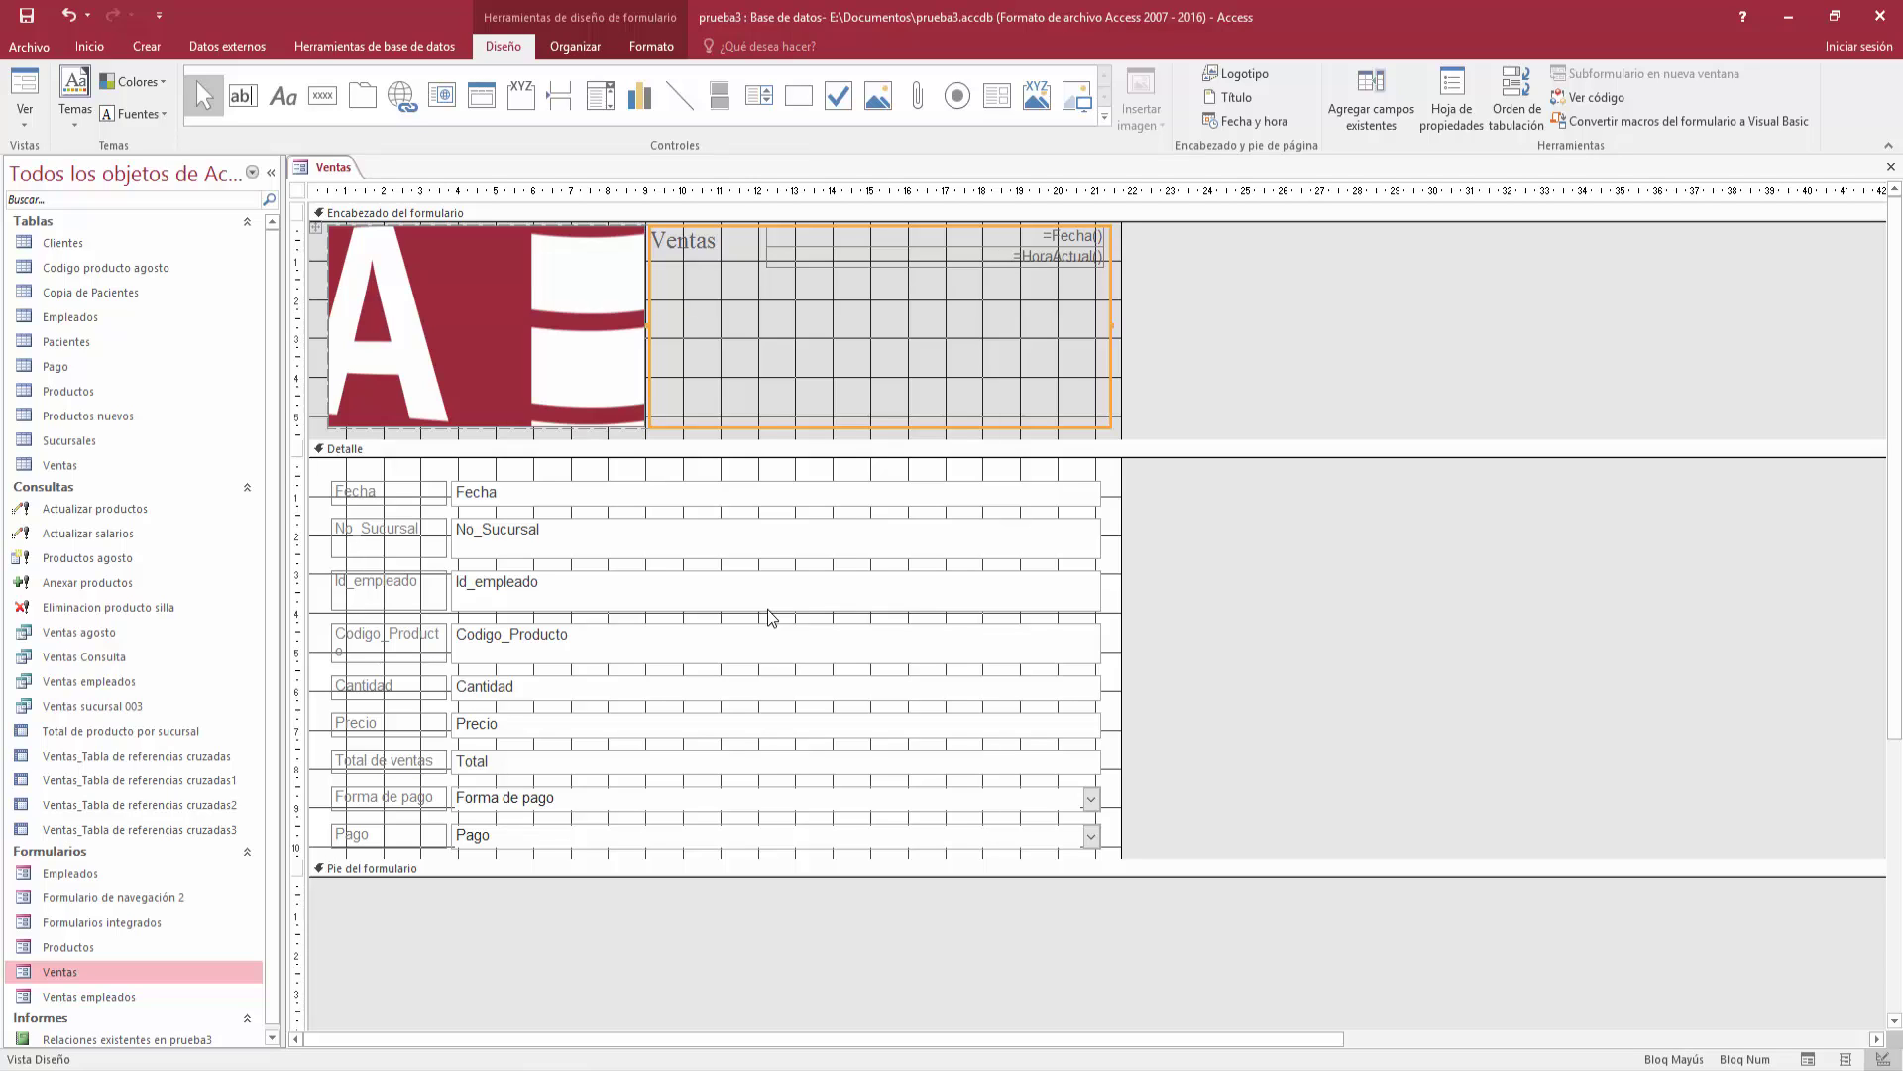
Examine the label and field controls in the detail section, from Fecha down to the Forma de pago combo box
click(372, 482)
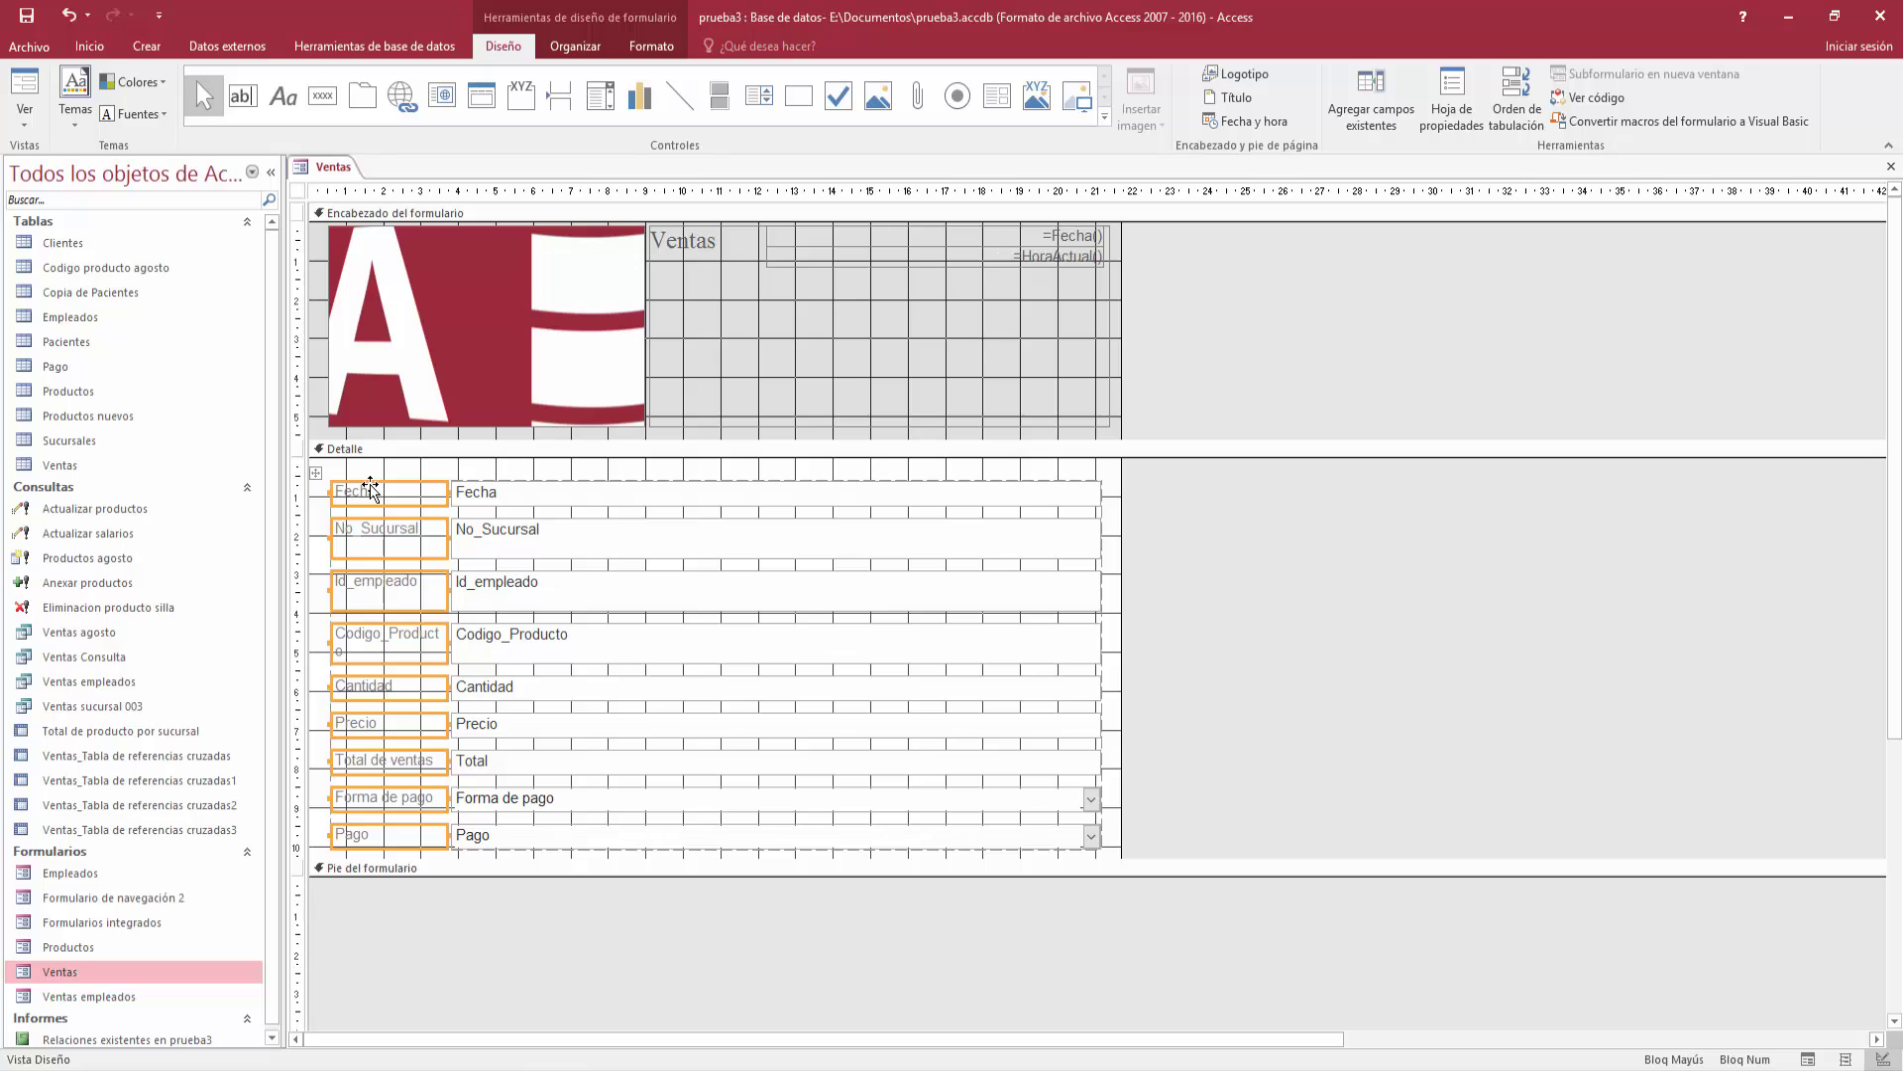
click(521, 493)
click(512, 547)
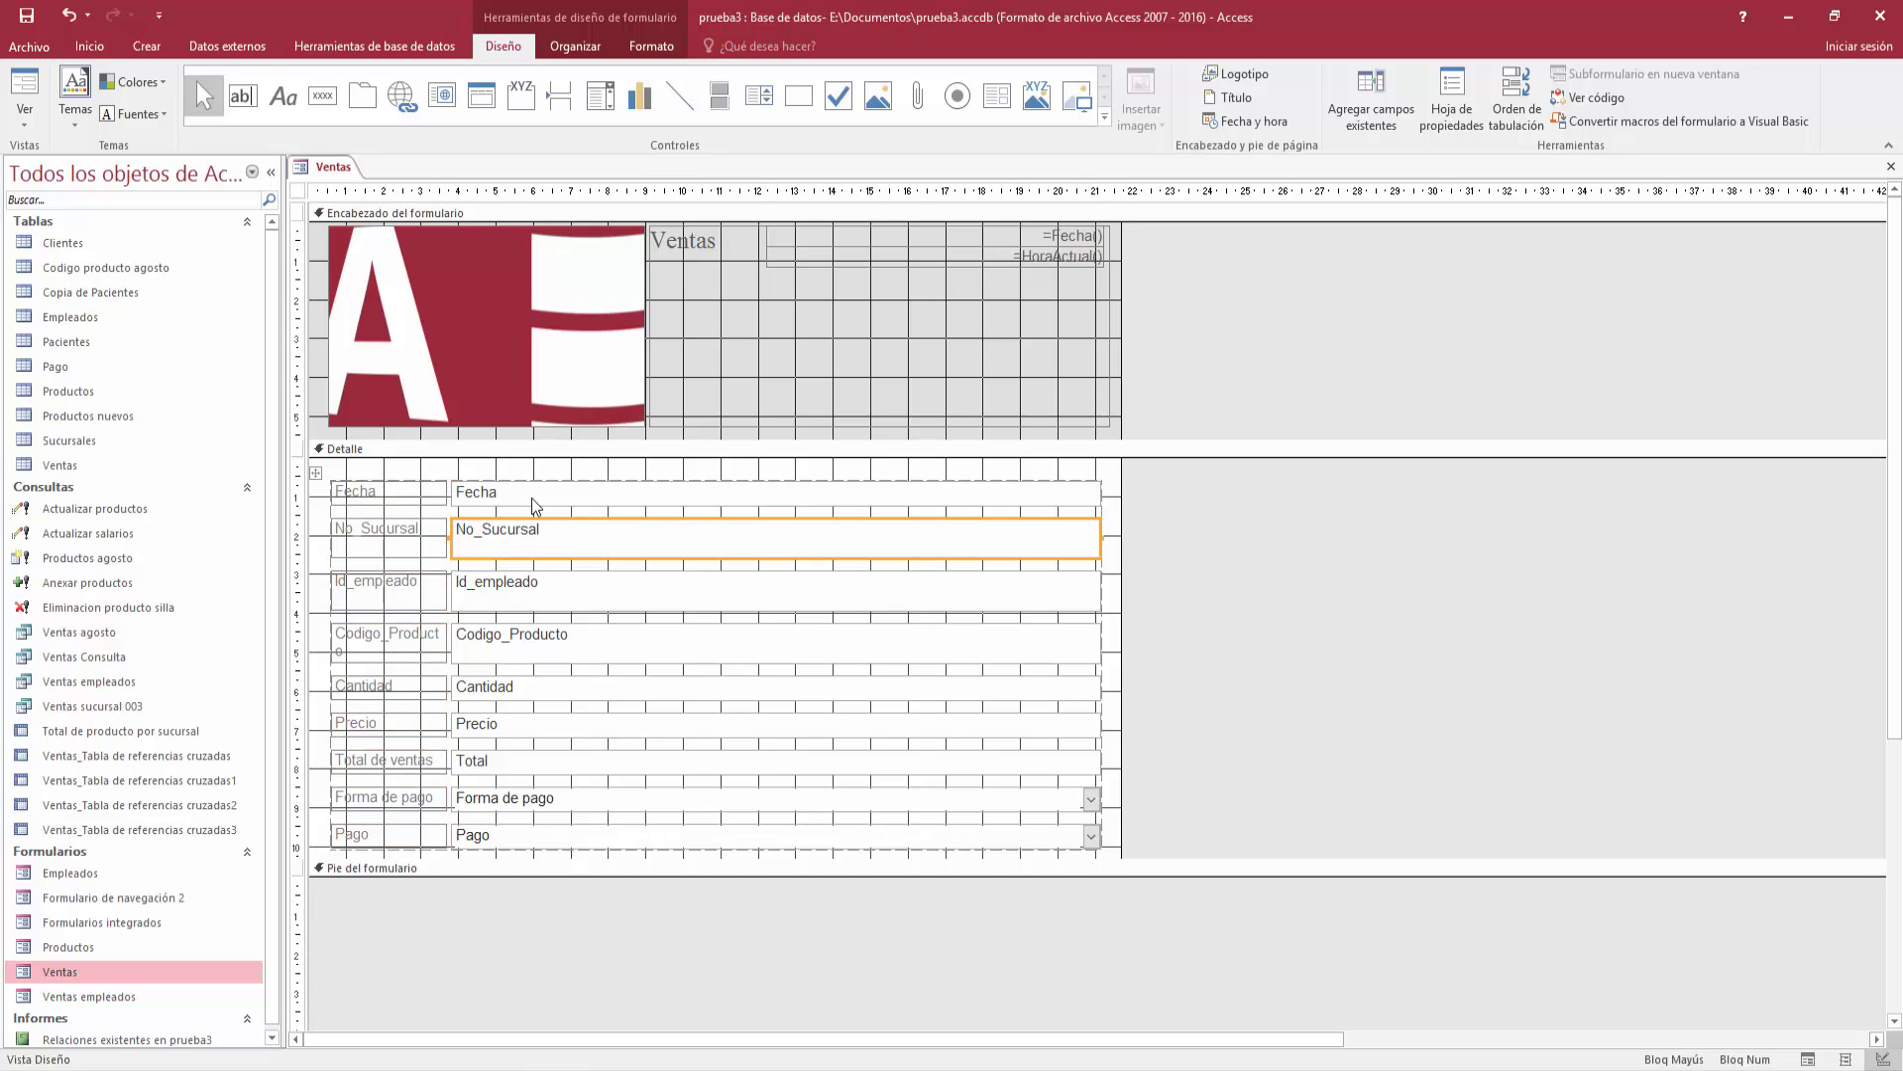
click(531, 498)
click(526, 551)
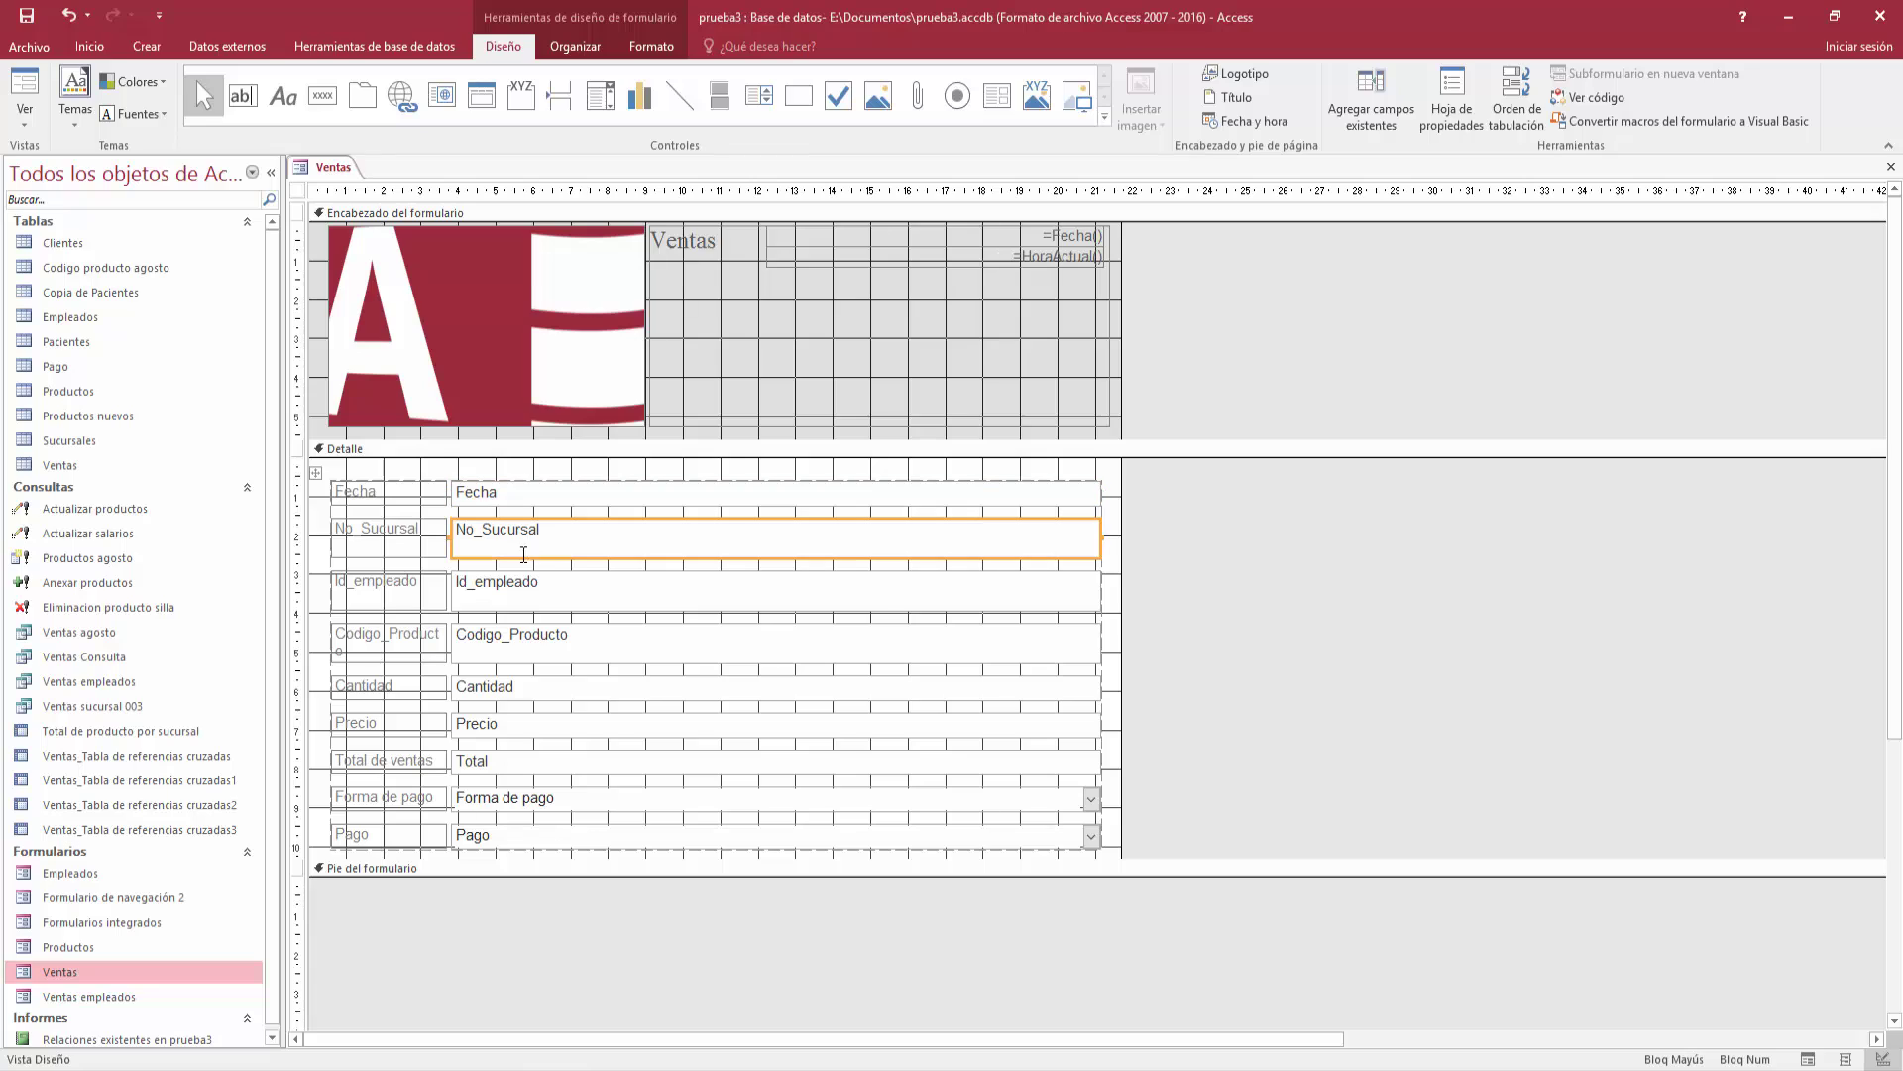
click(538, 605)
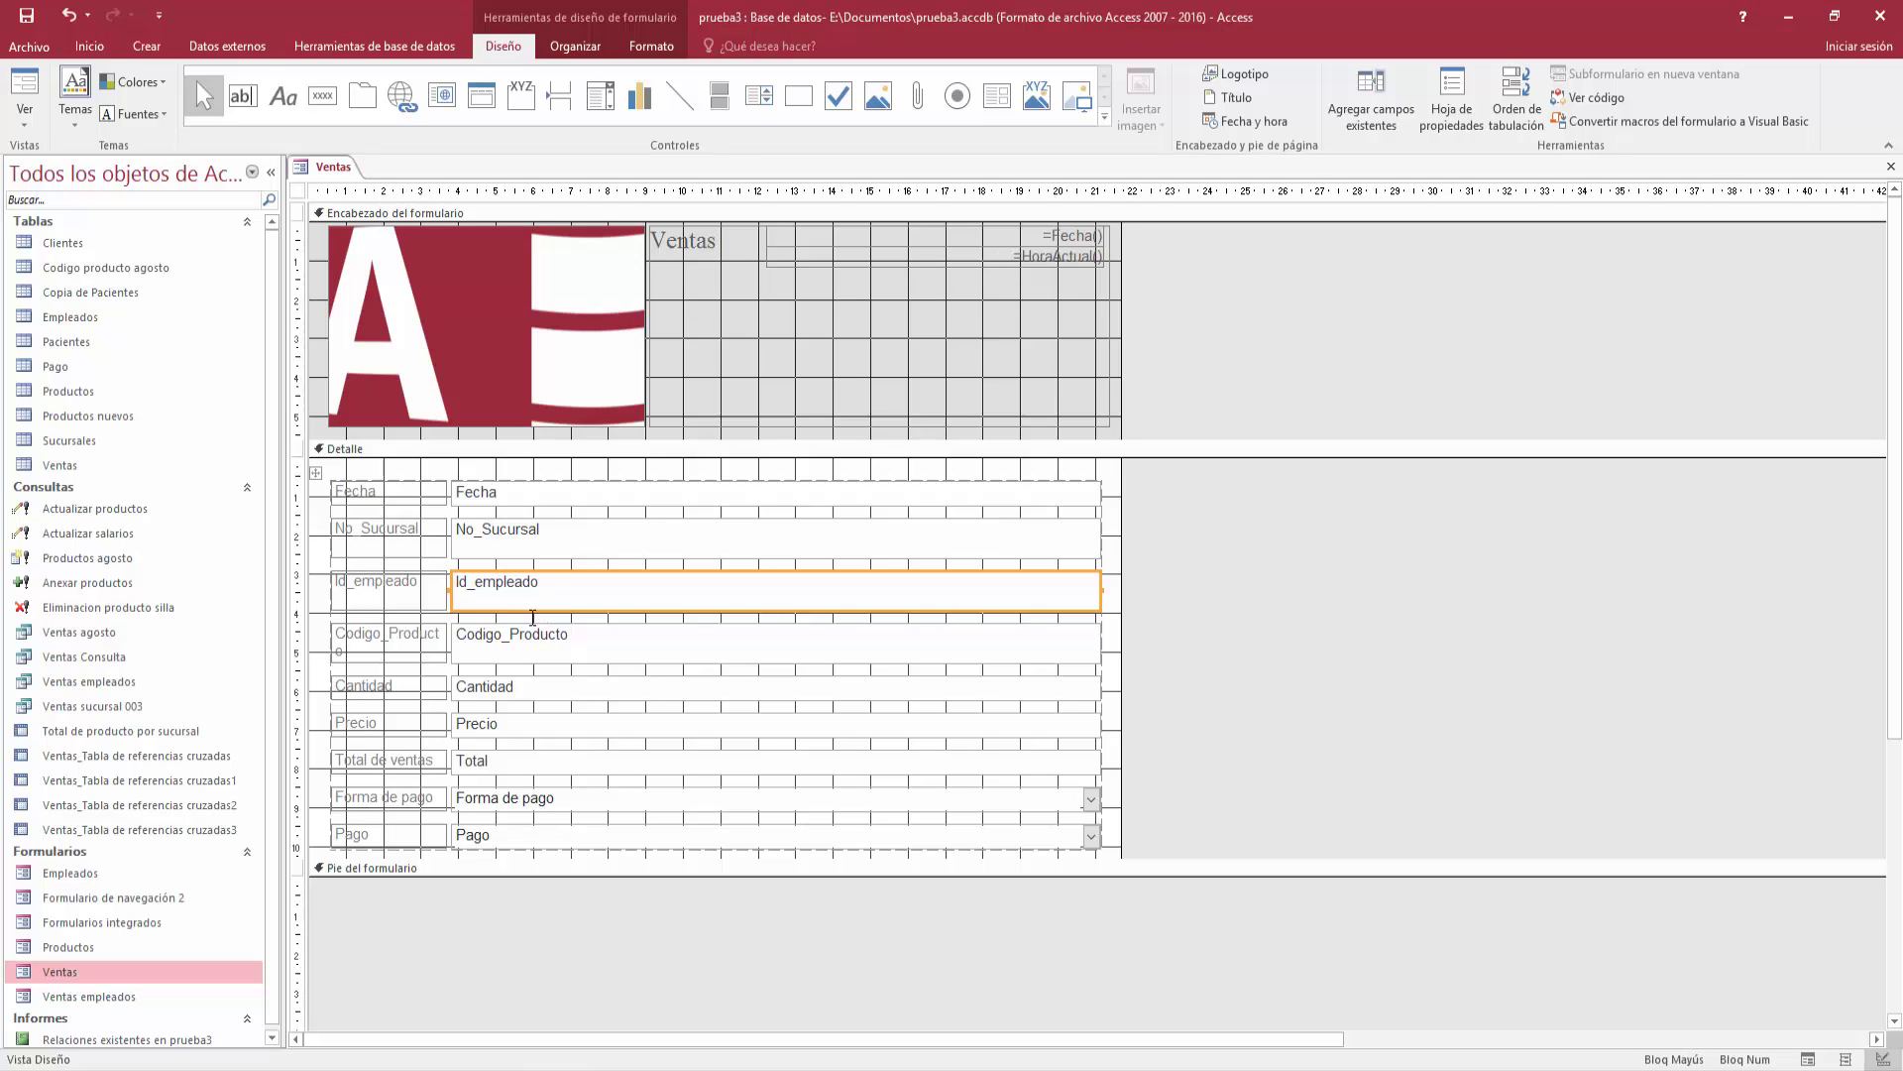
click(526, 637)
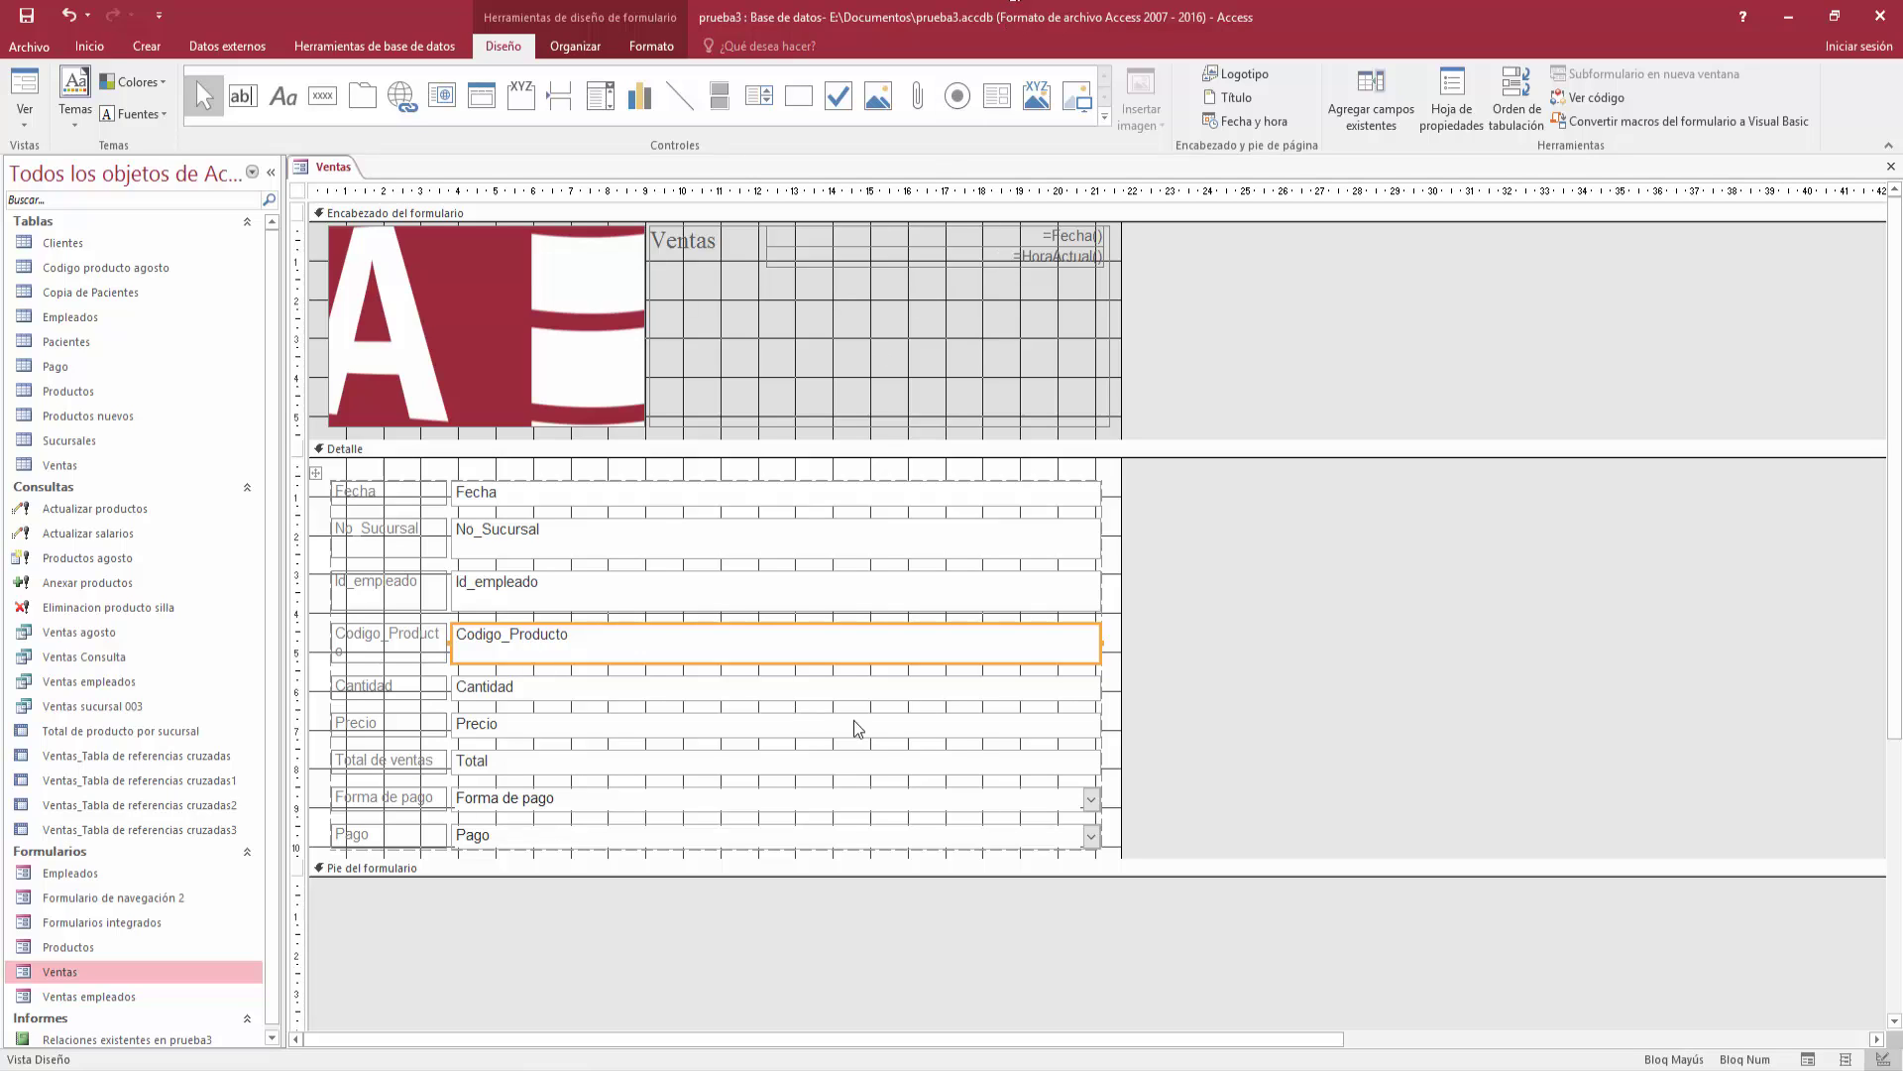
click(1074, 803)
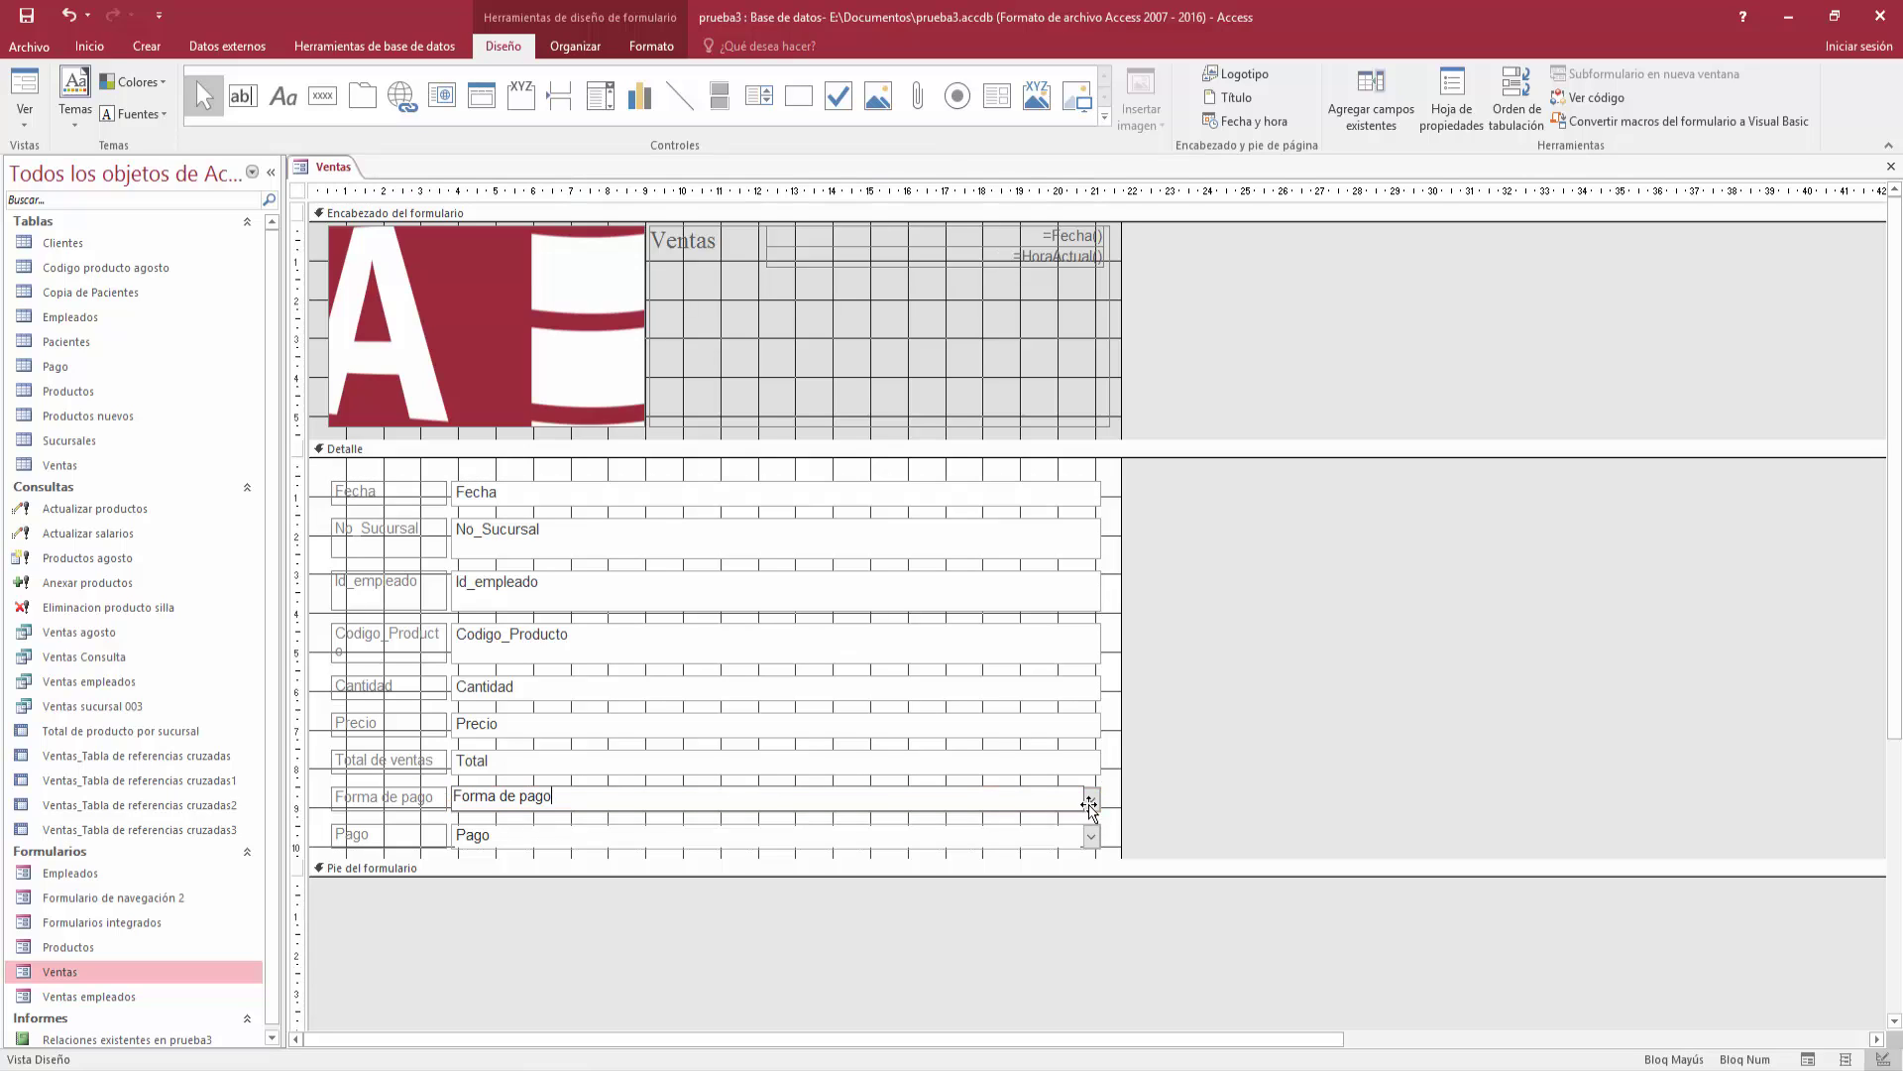
click(1090, 805)
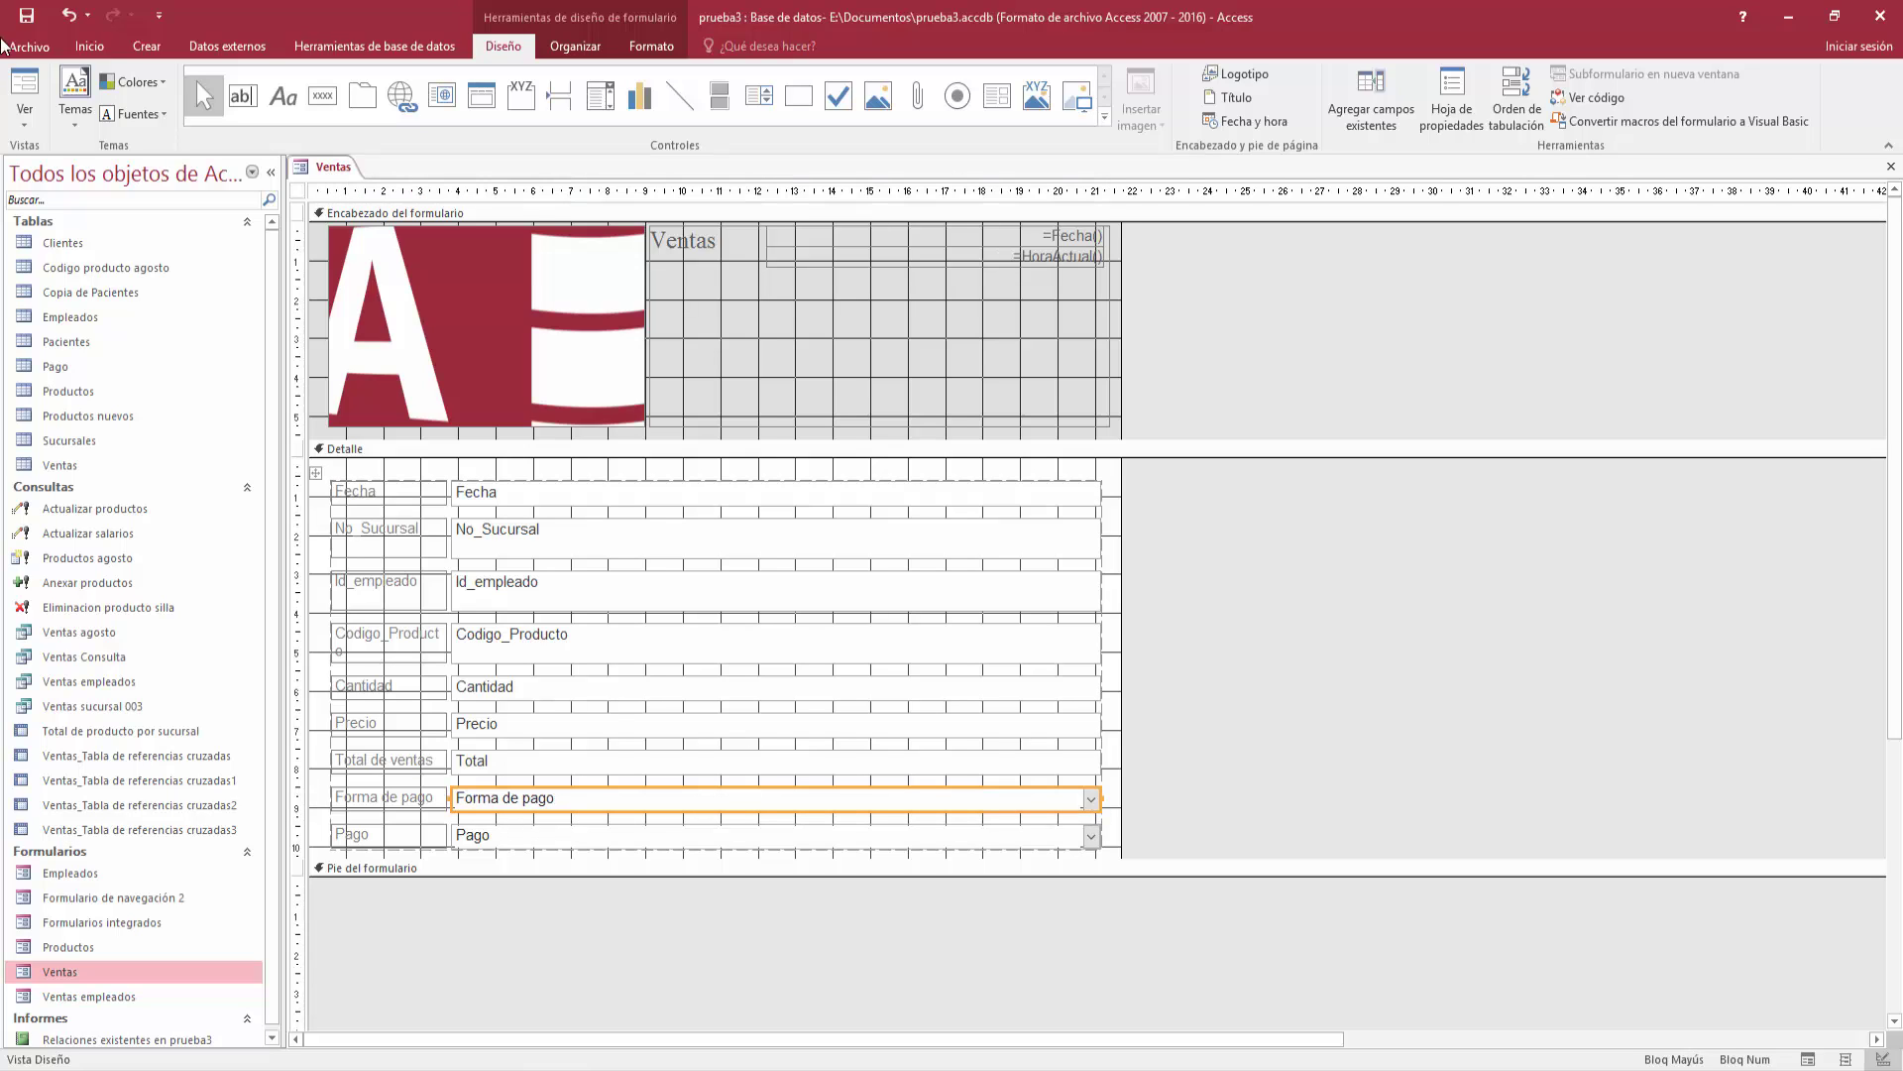
Show the form in Form View and expand the Forma de pago options of the first record
click(26, 123)
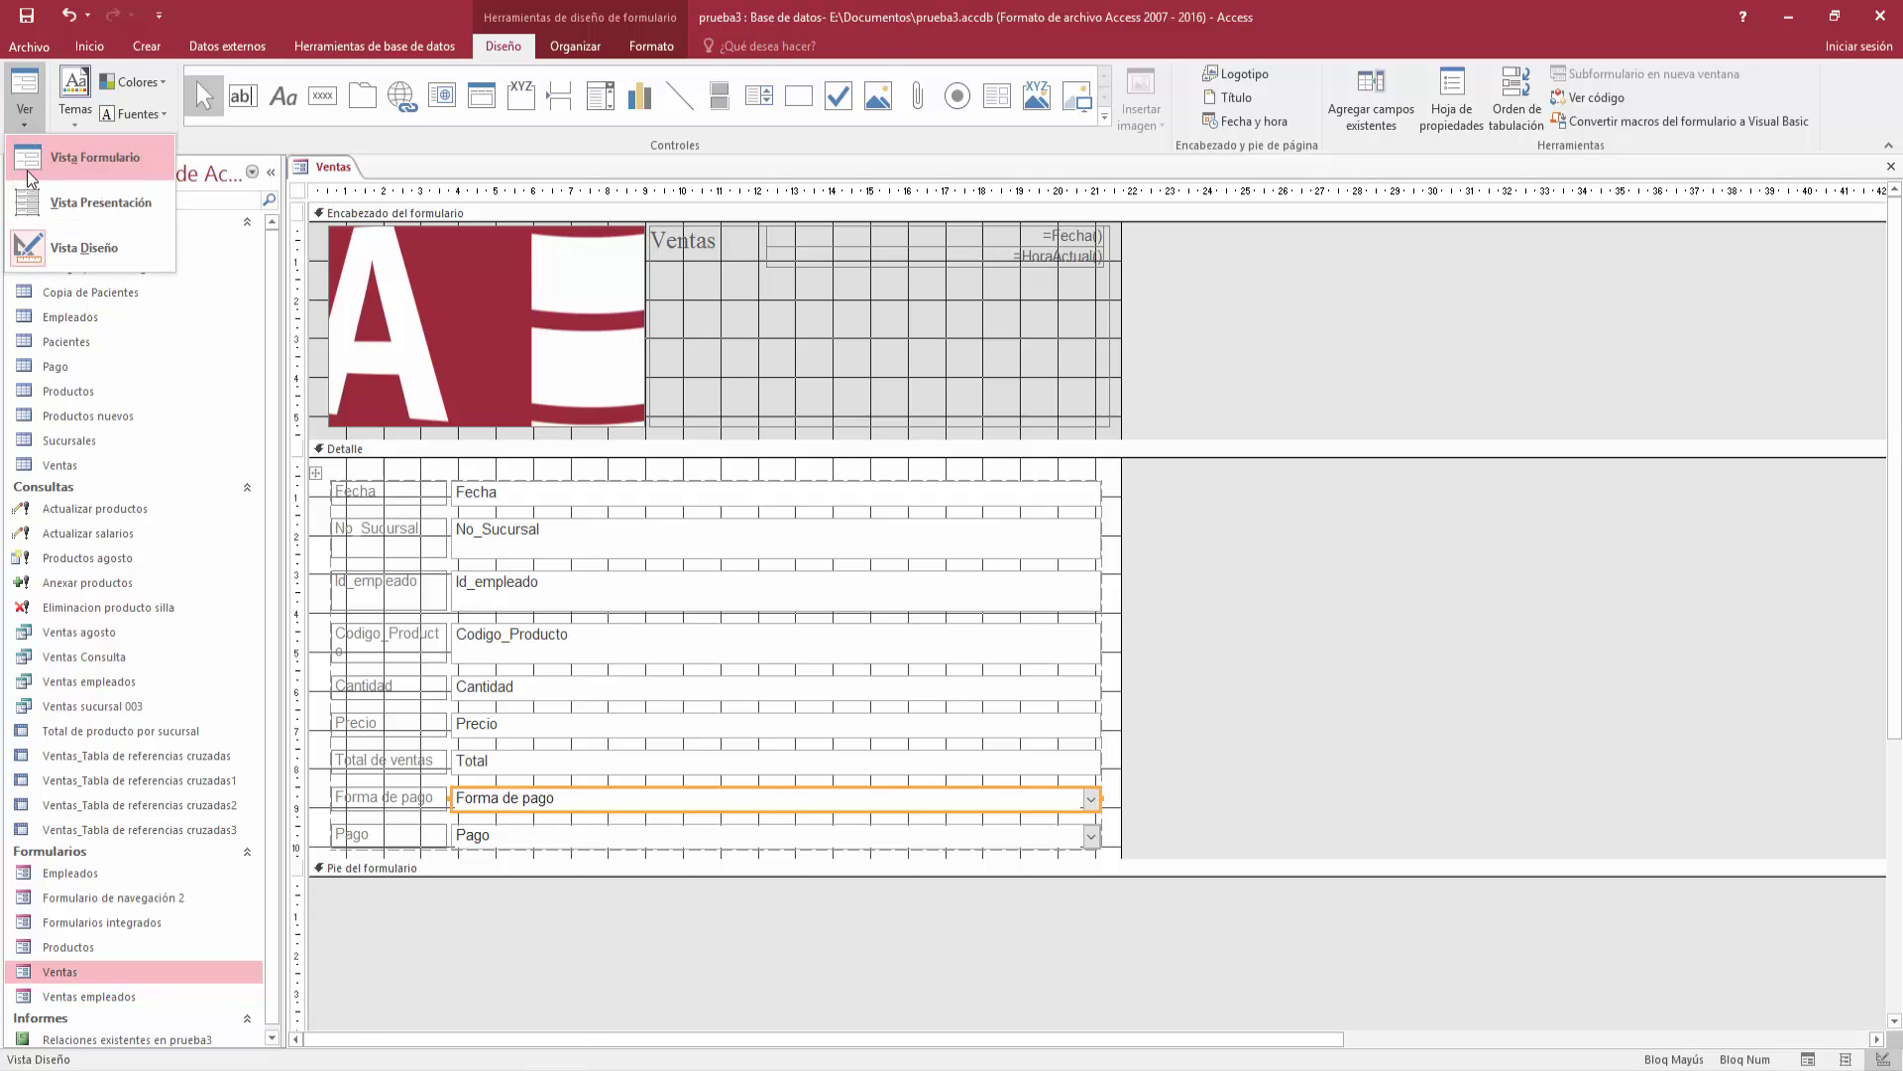
click(30, 169)
click(1088, 741)
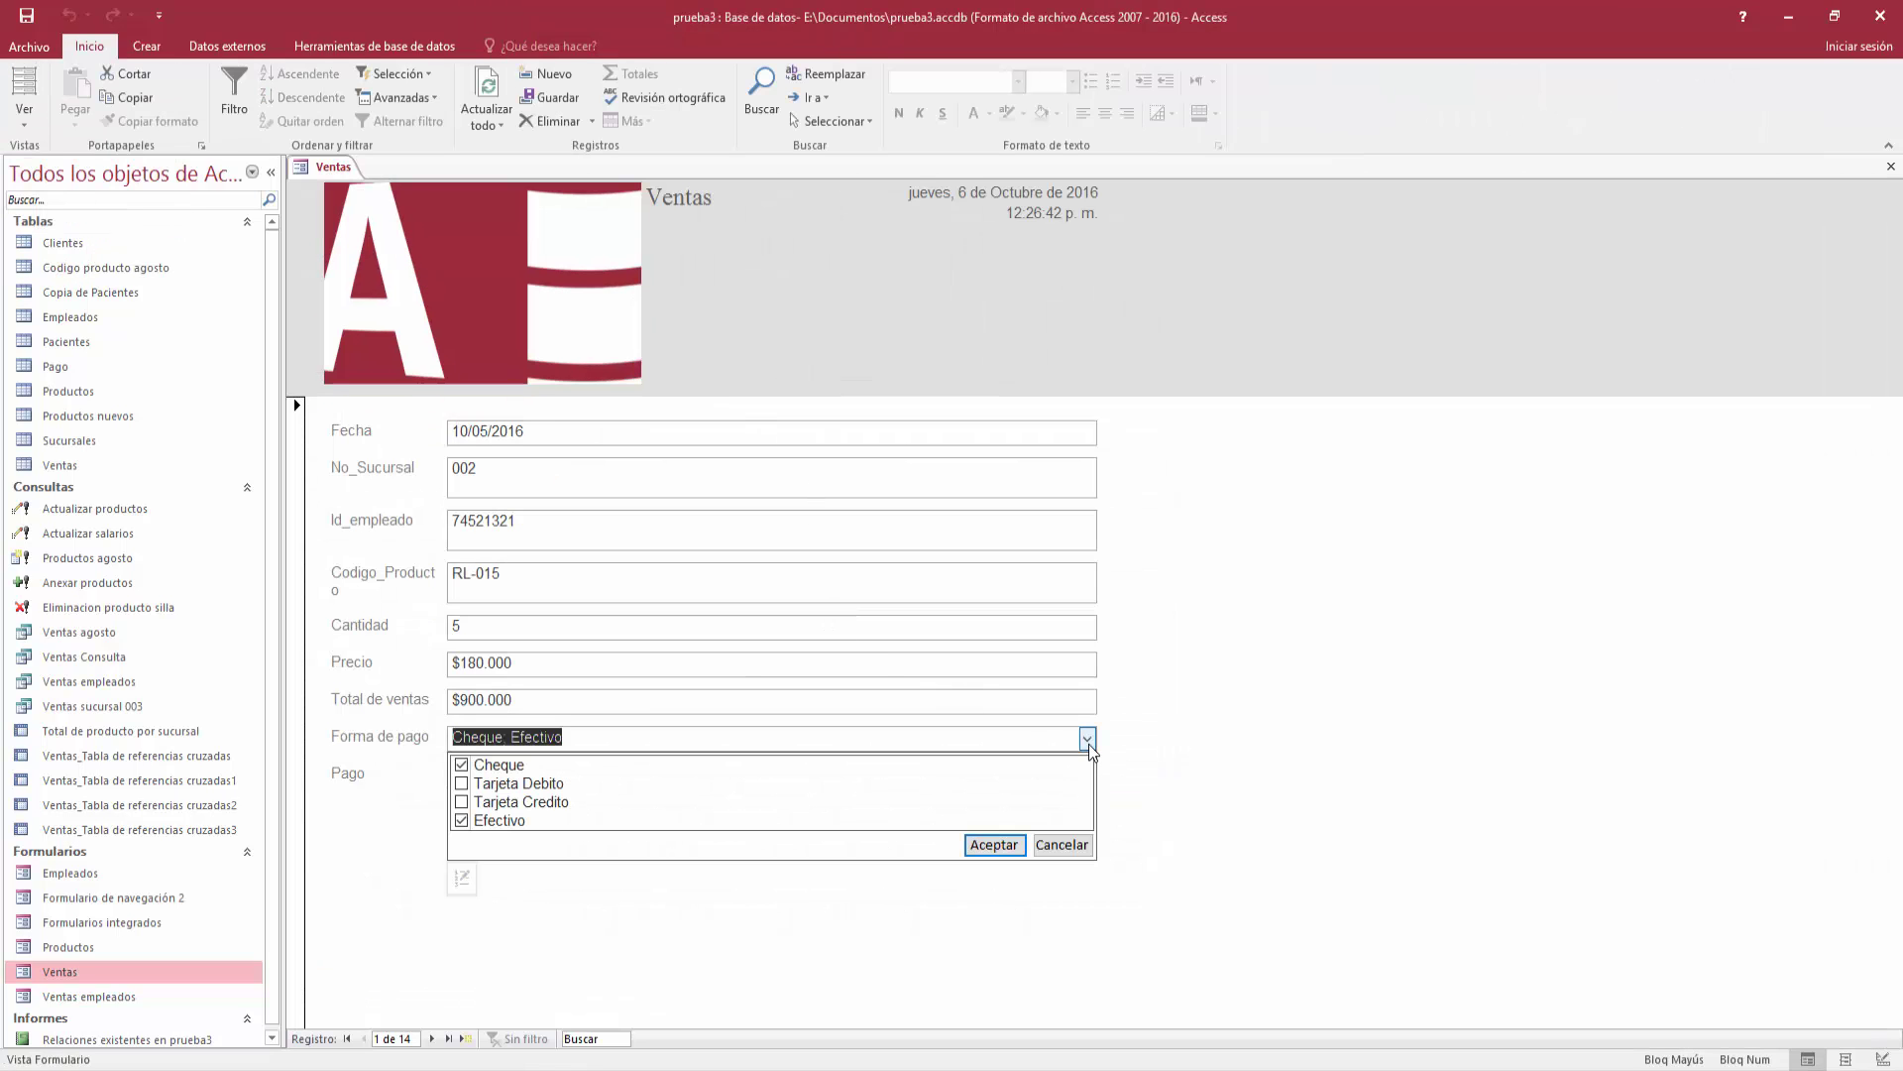
Check the Forma de pago options of the first record again and collapse the list
click(1089, 743)
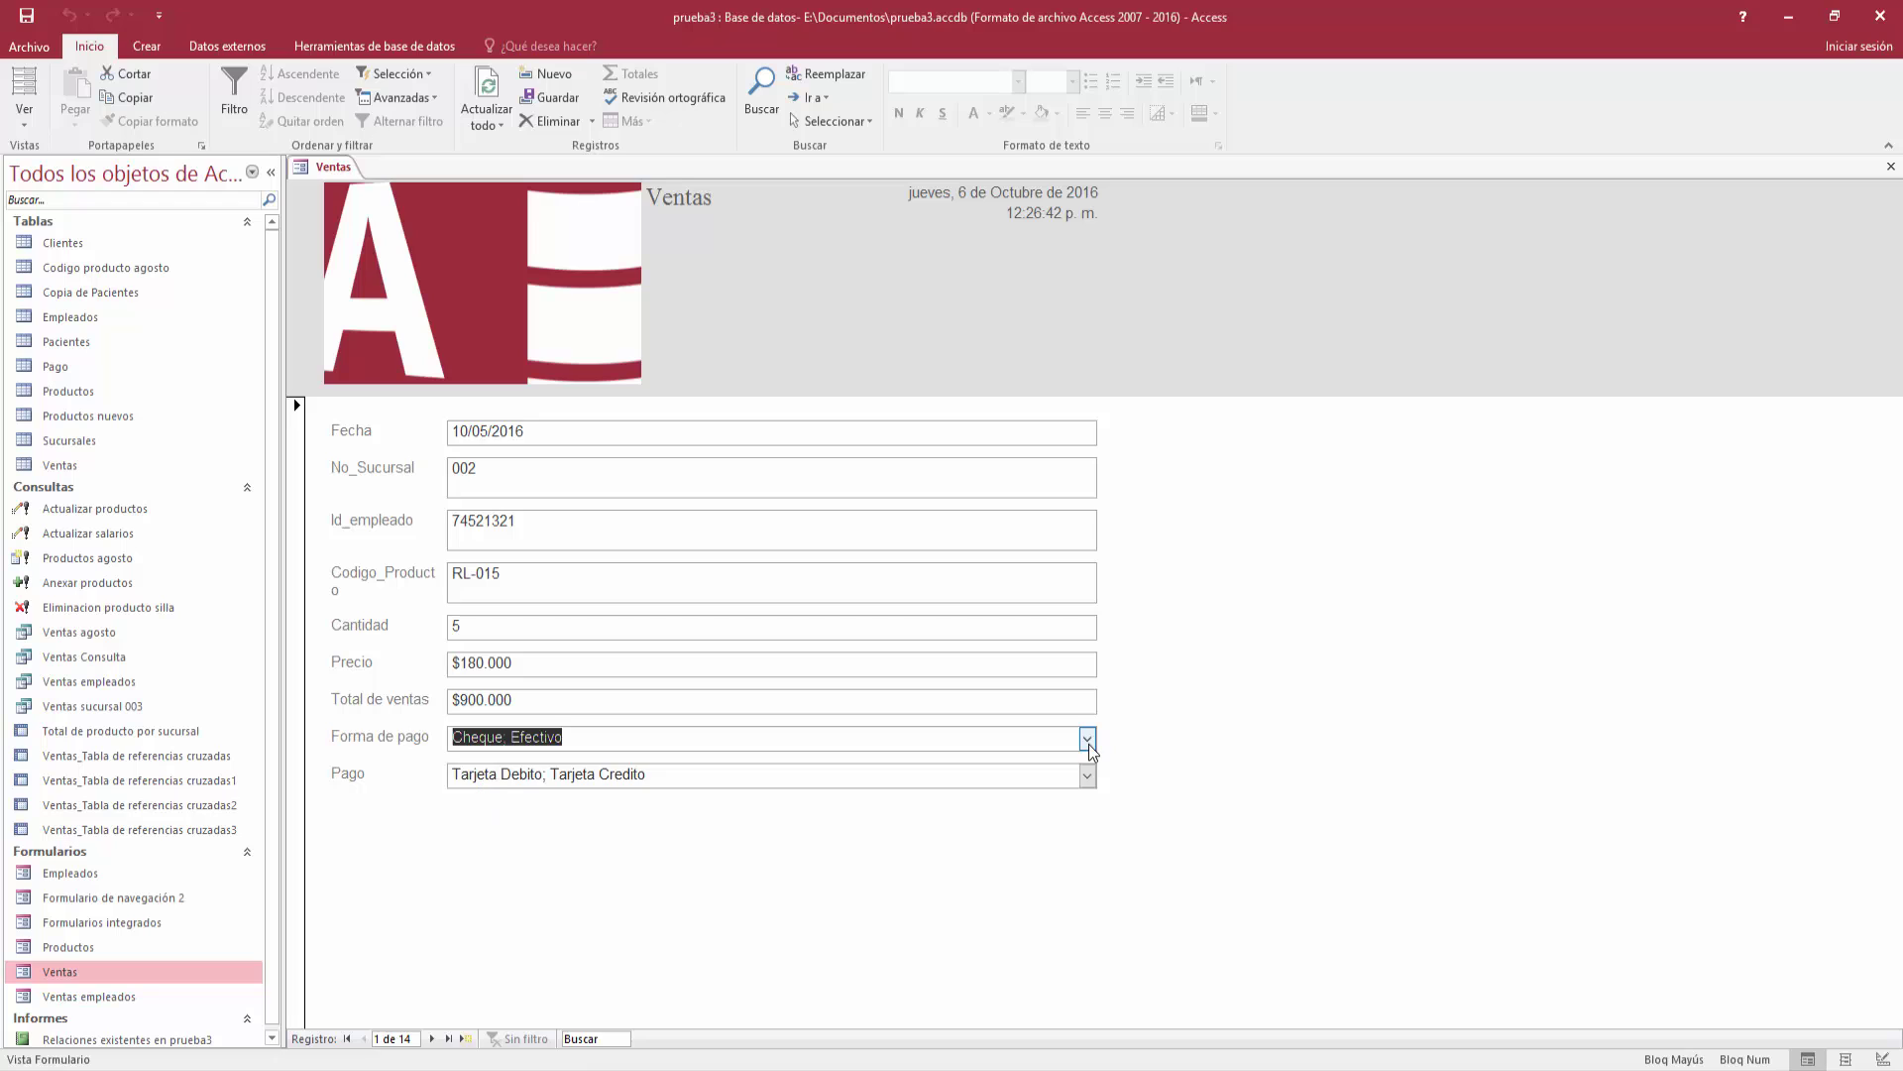
click(1088, 744)
click(1088, 744)
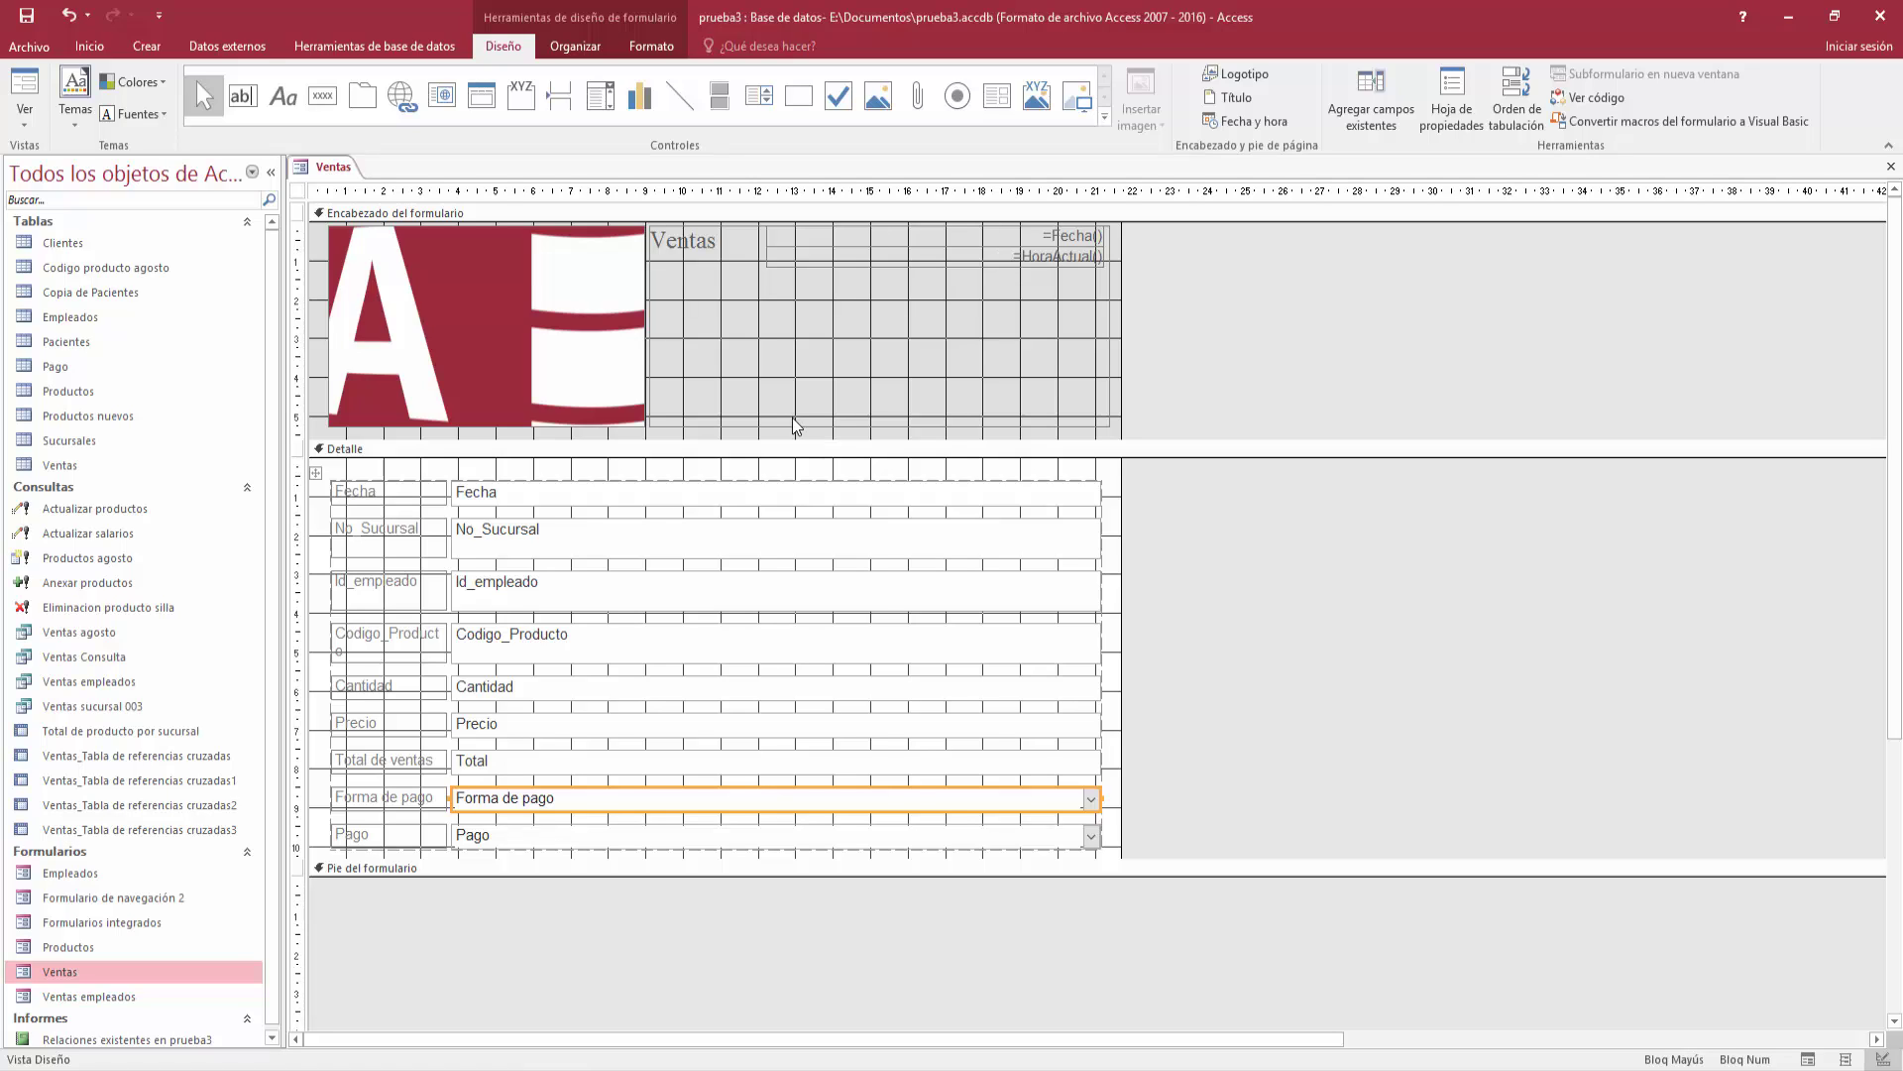
Open the property sheet for the Fecha label in Design View and review its format, data, event and other properties
click(364, 501)
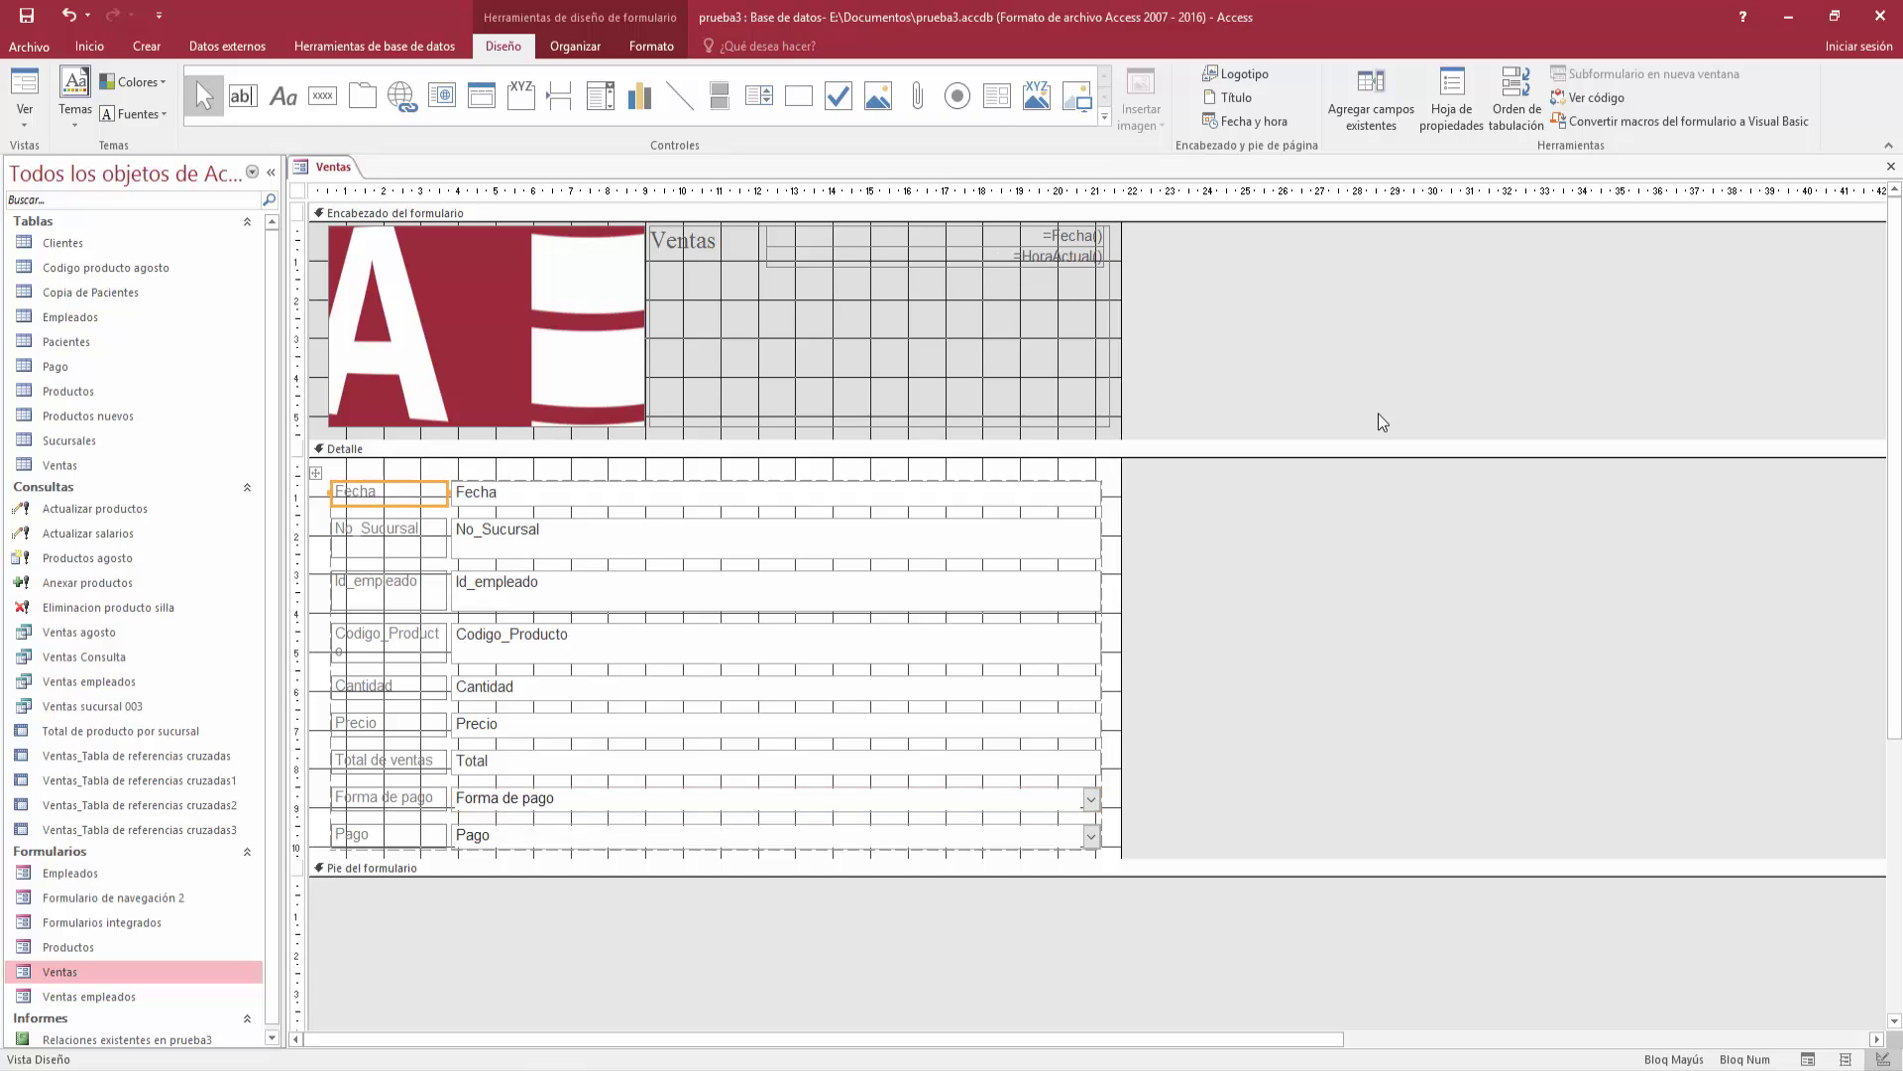
click(1451, 97)
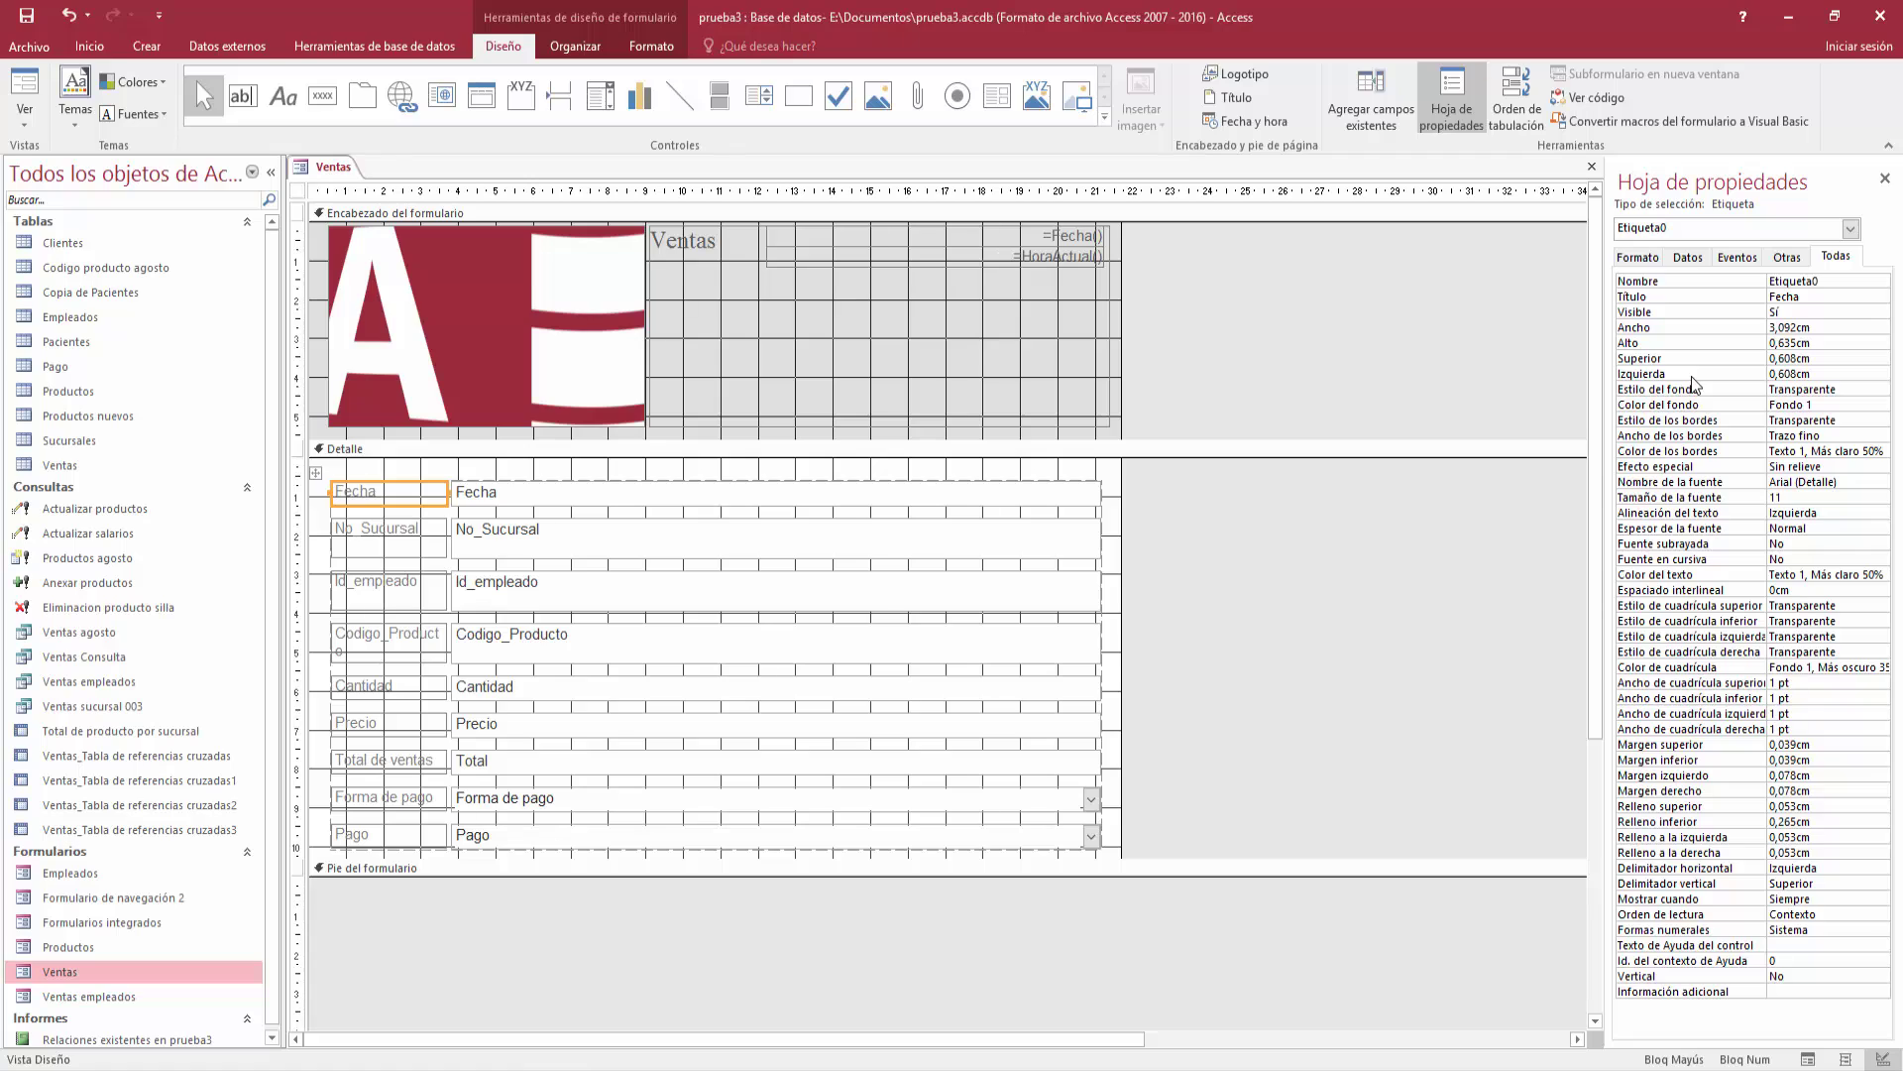
click(1638, 258)
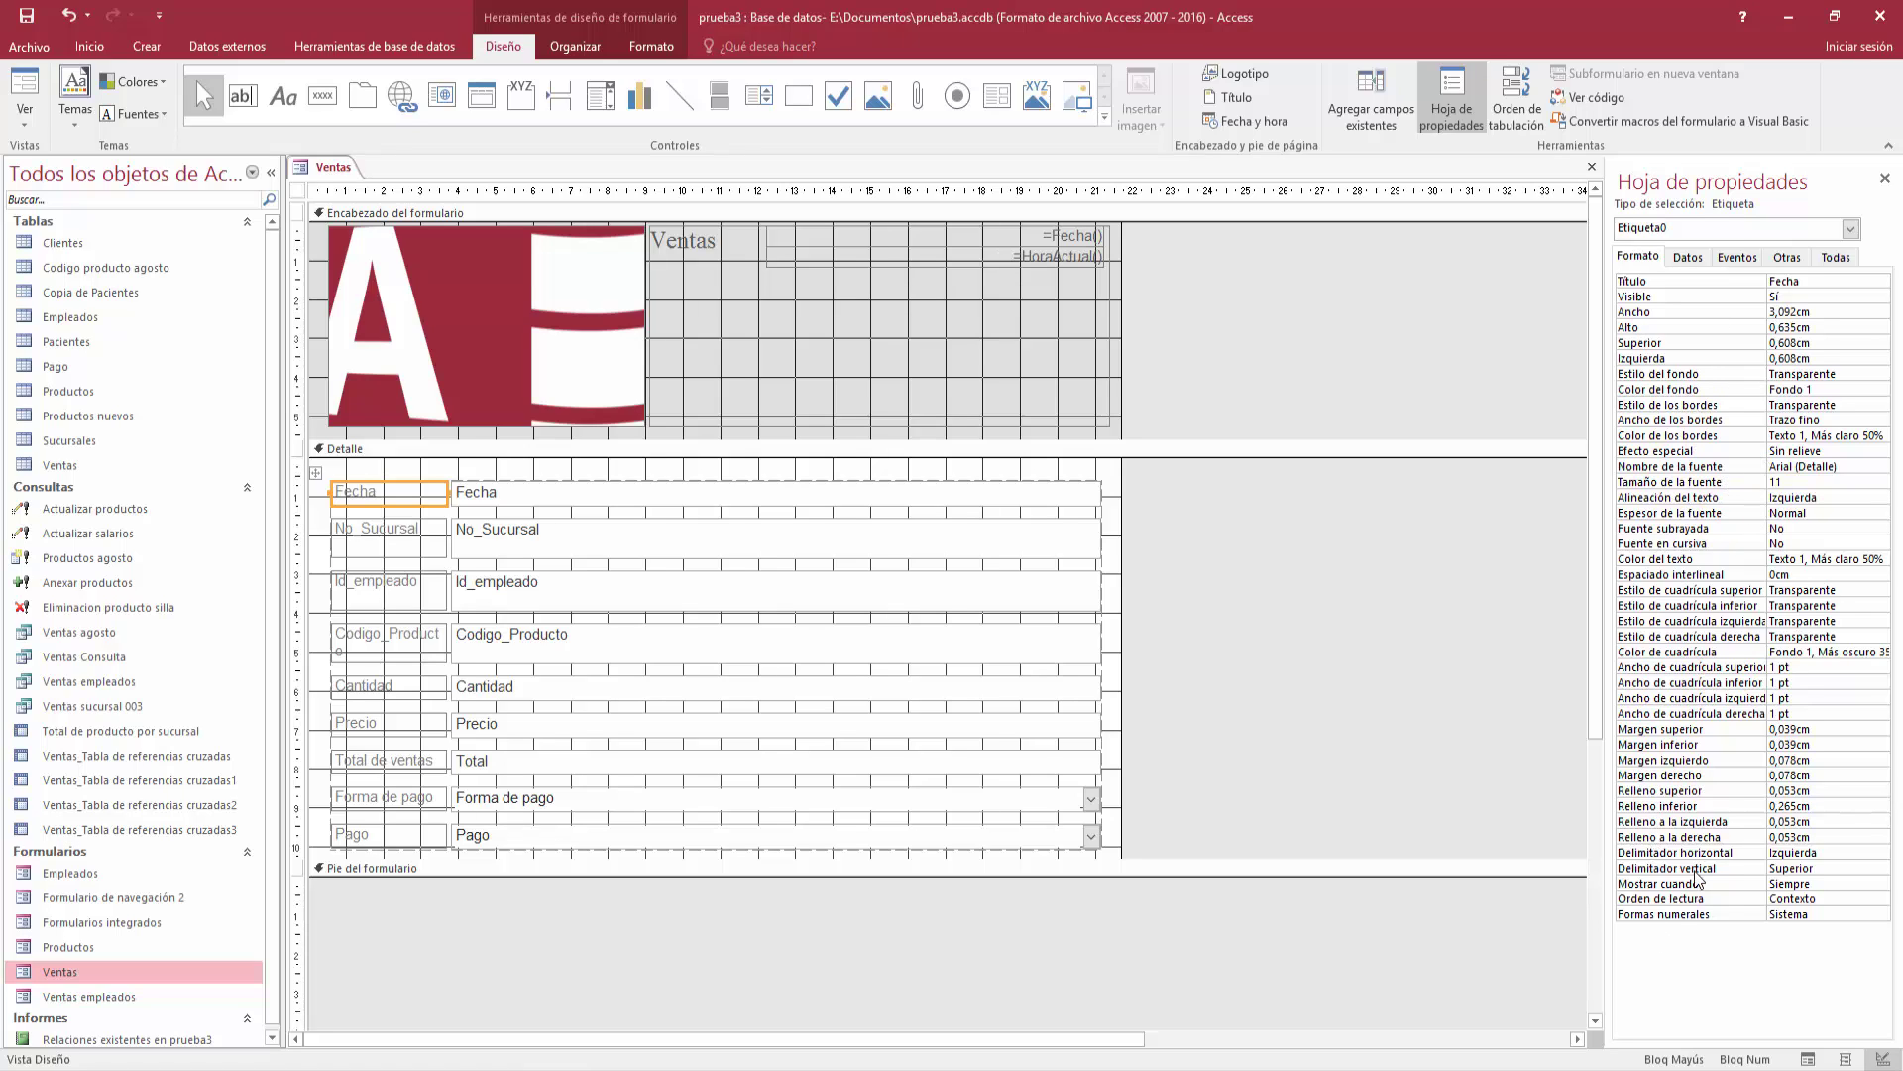
click(1695, 259)
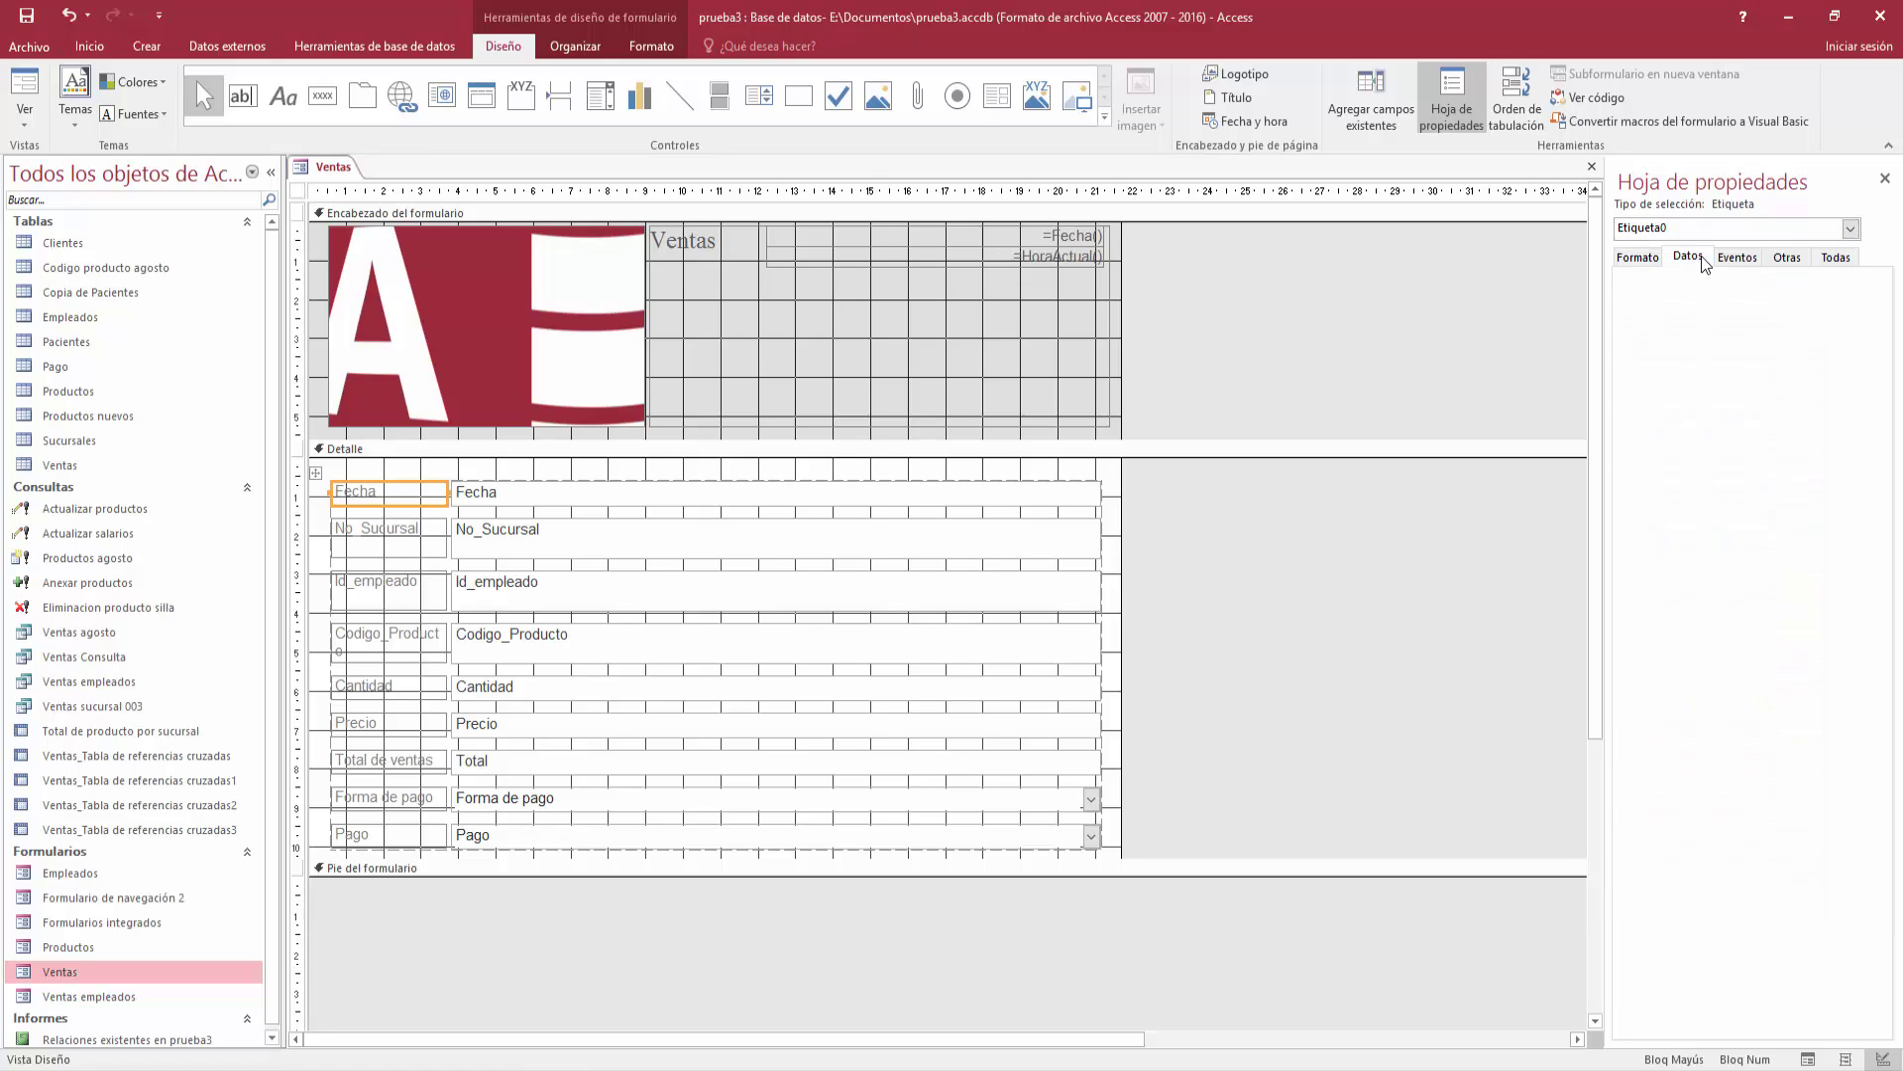
click(1737, 258)
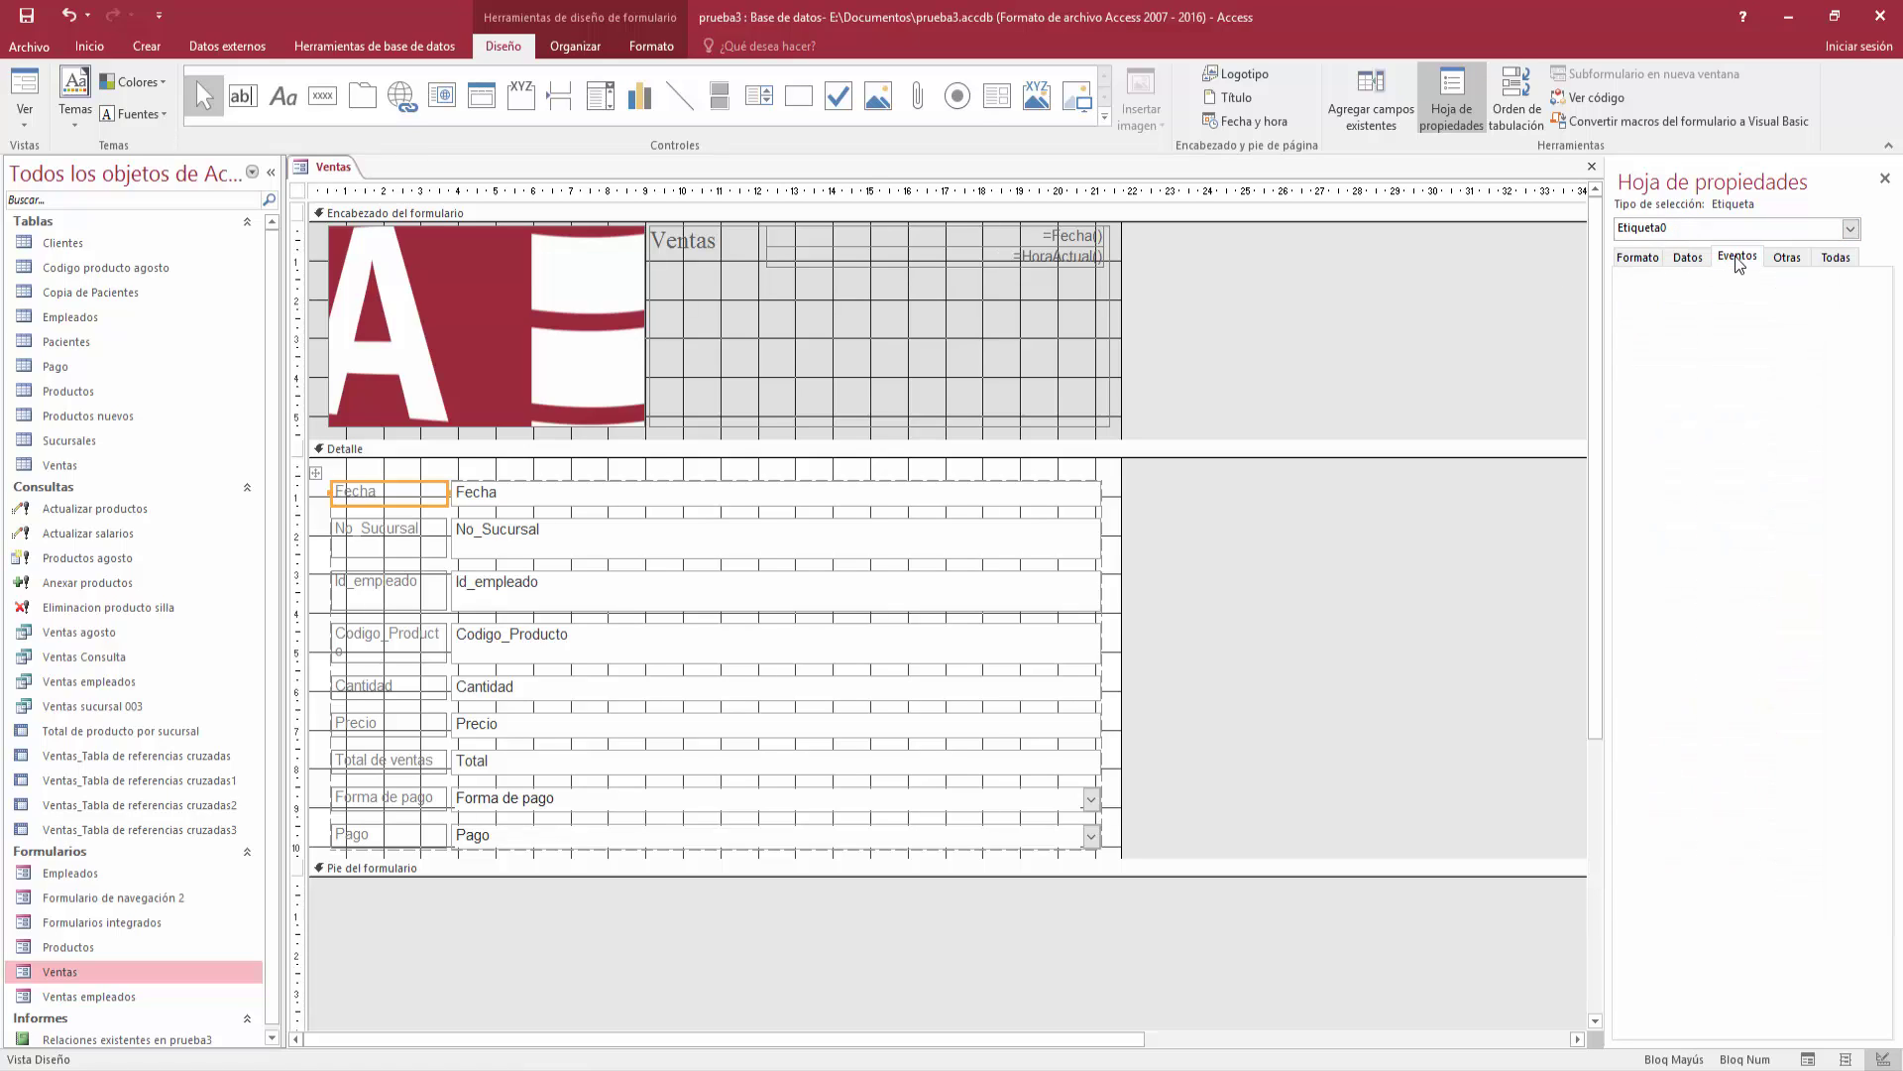
click(1789, 258)
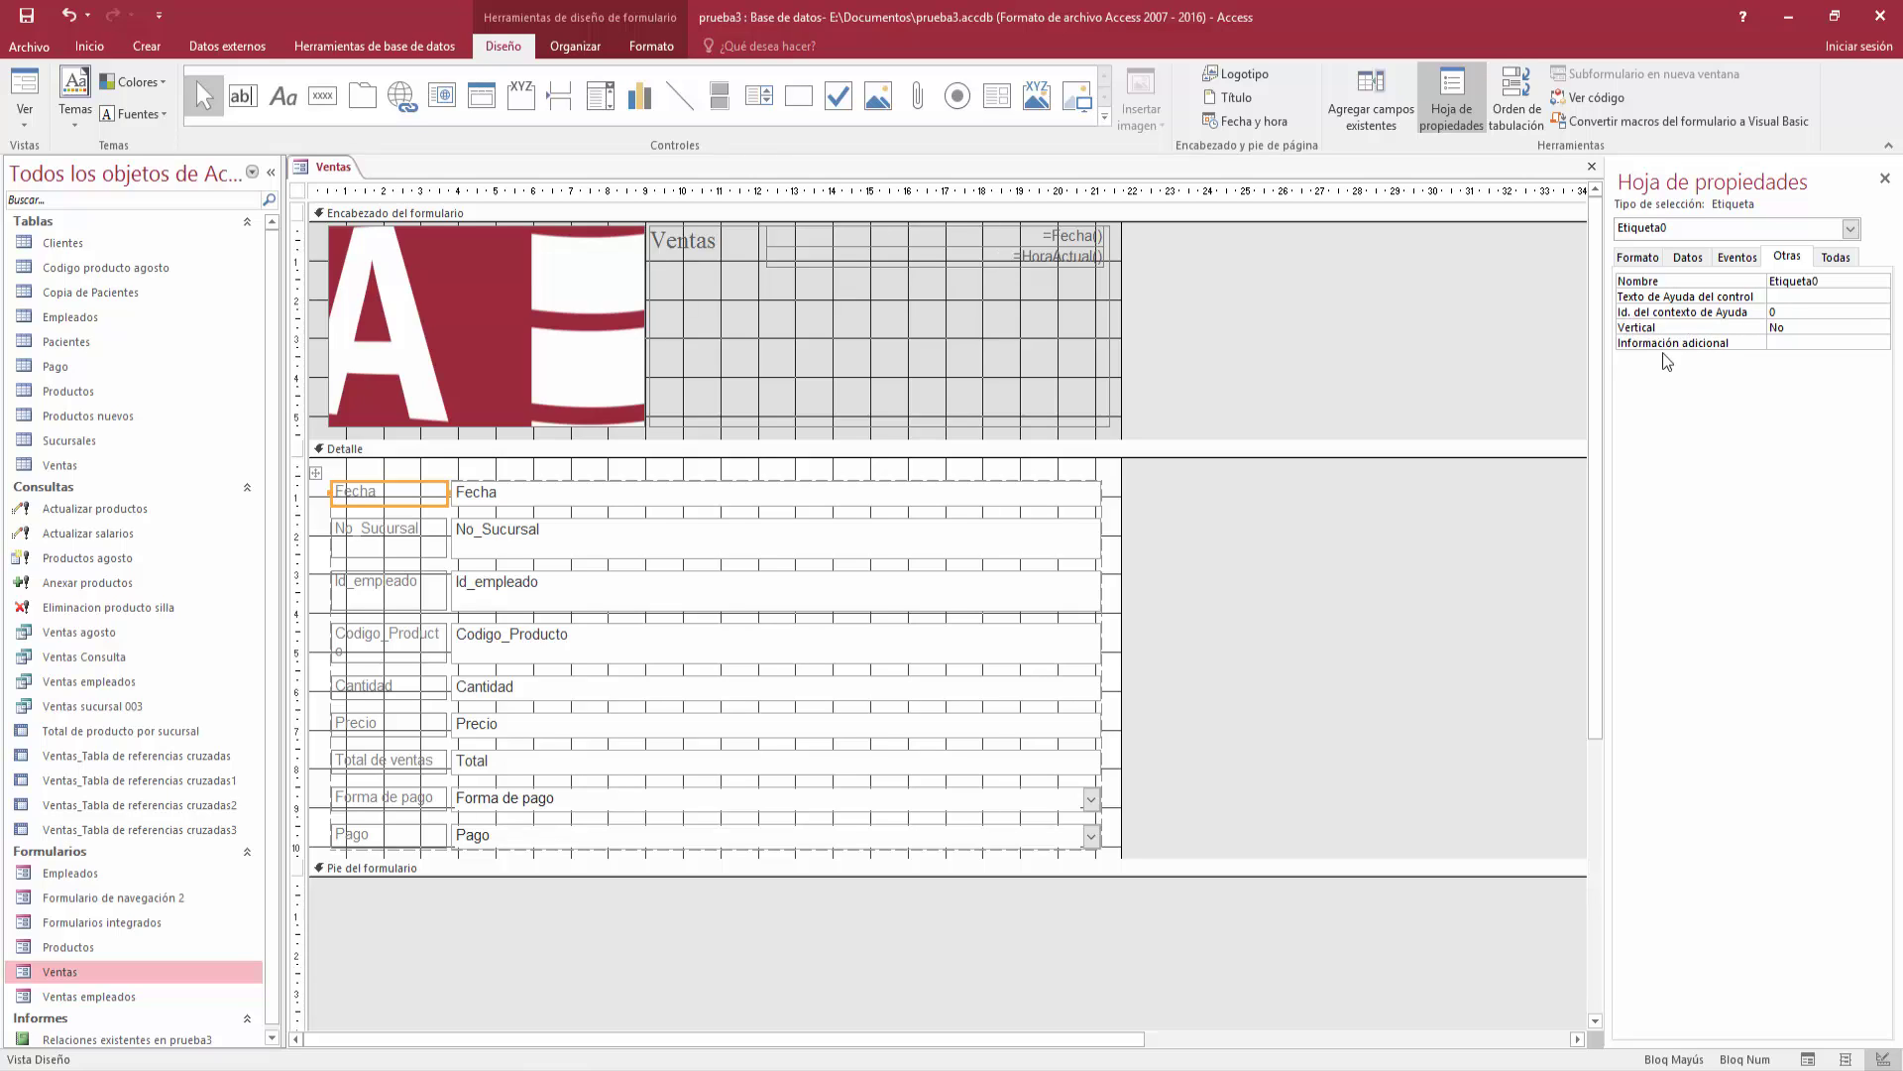
click(1837, 264)
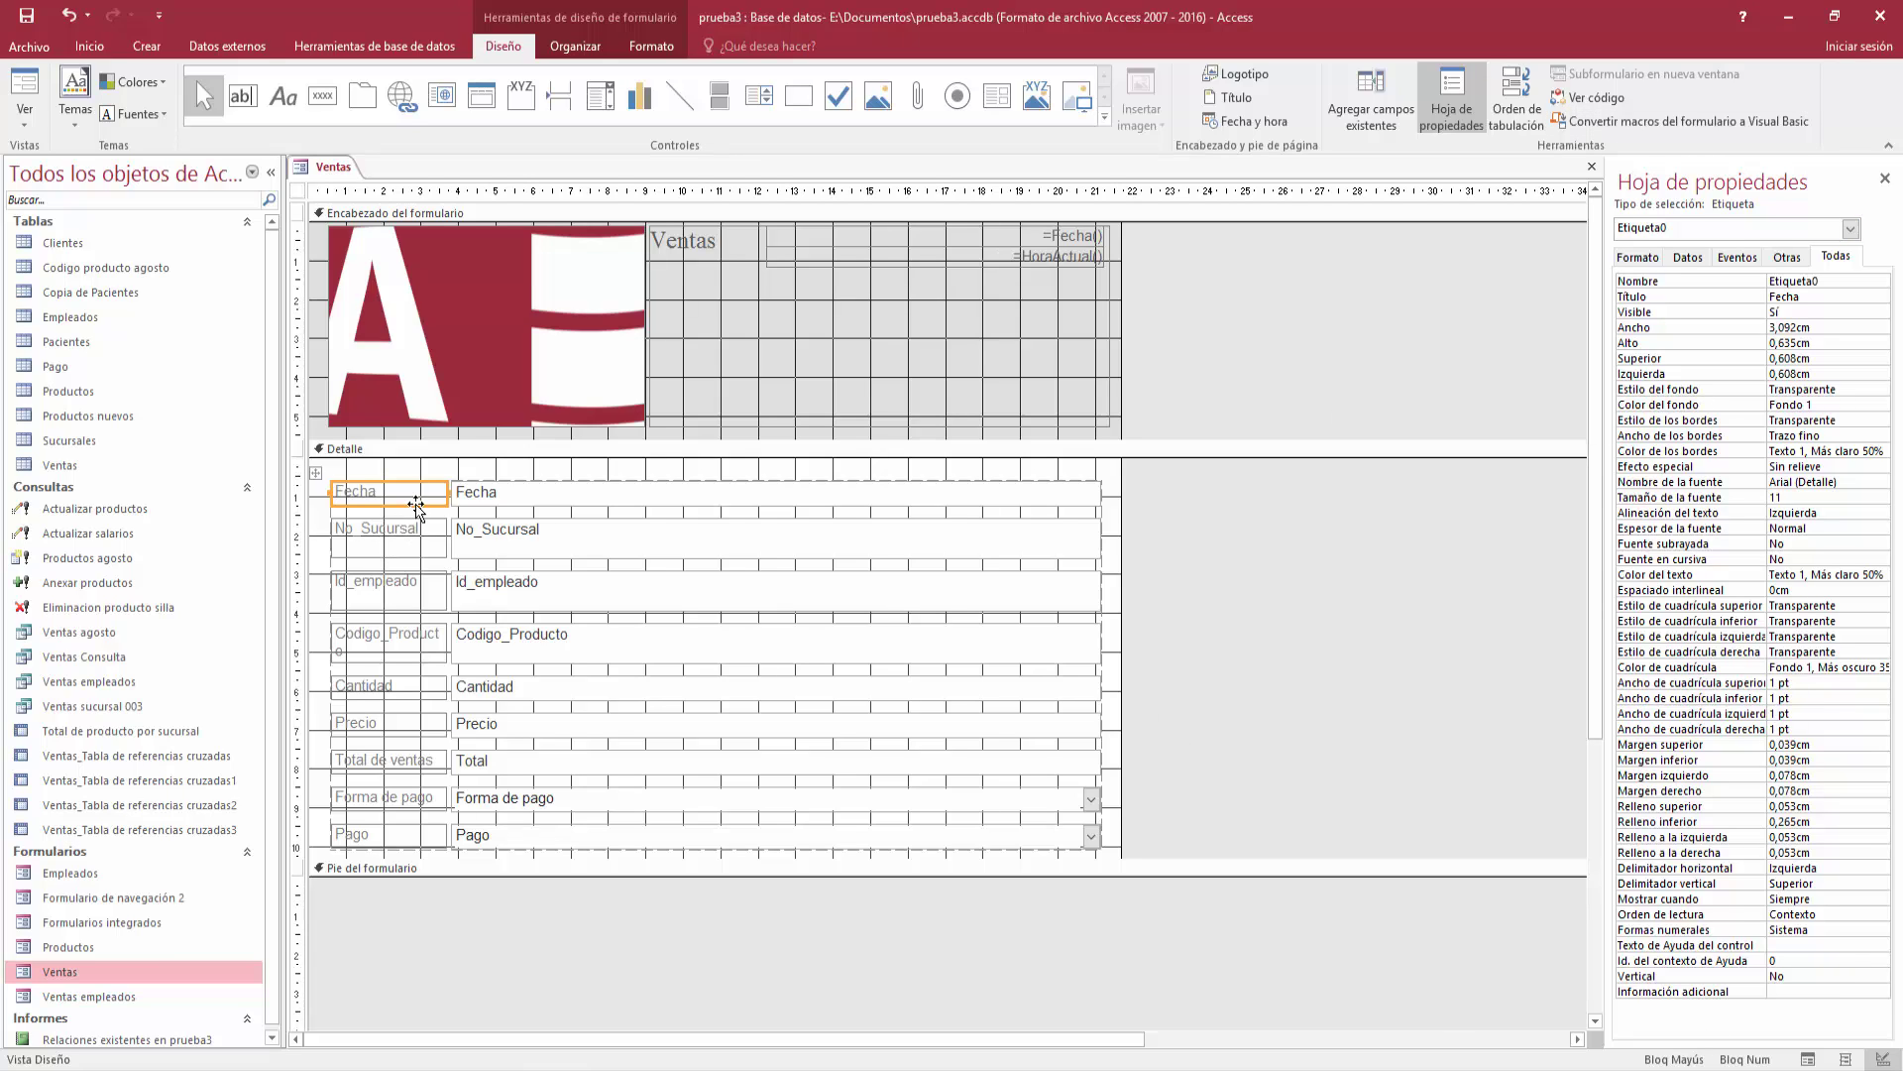
Inspect the Fecha text box's format properties, including the available date formats and the date picker display options
click(500, 500)
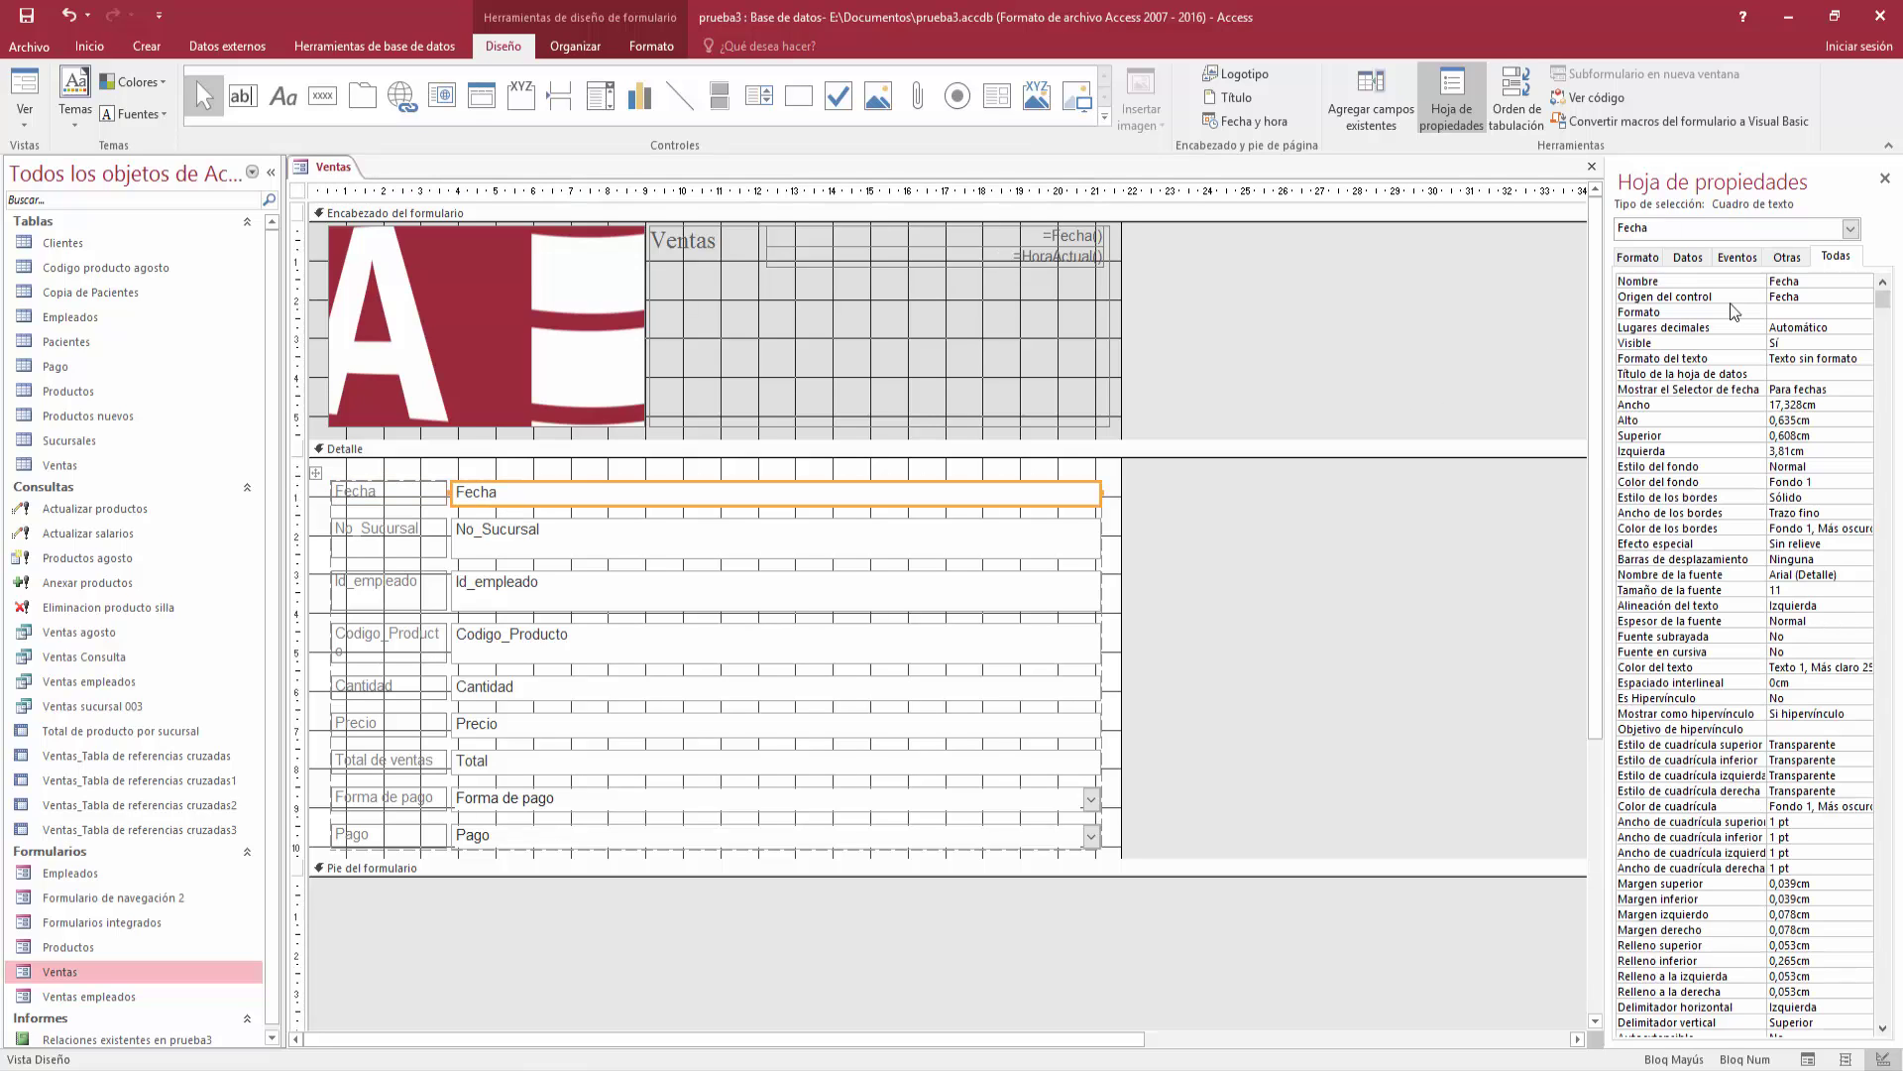
click(1641, 258)
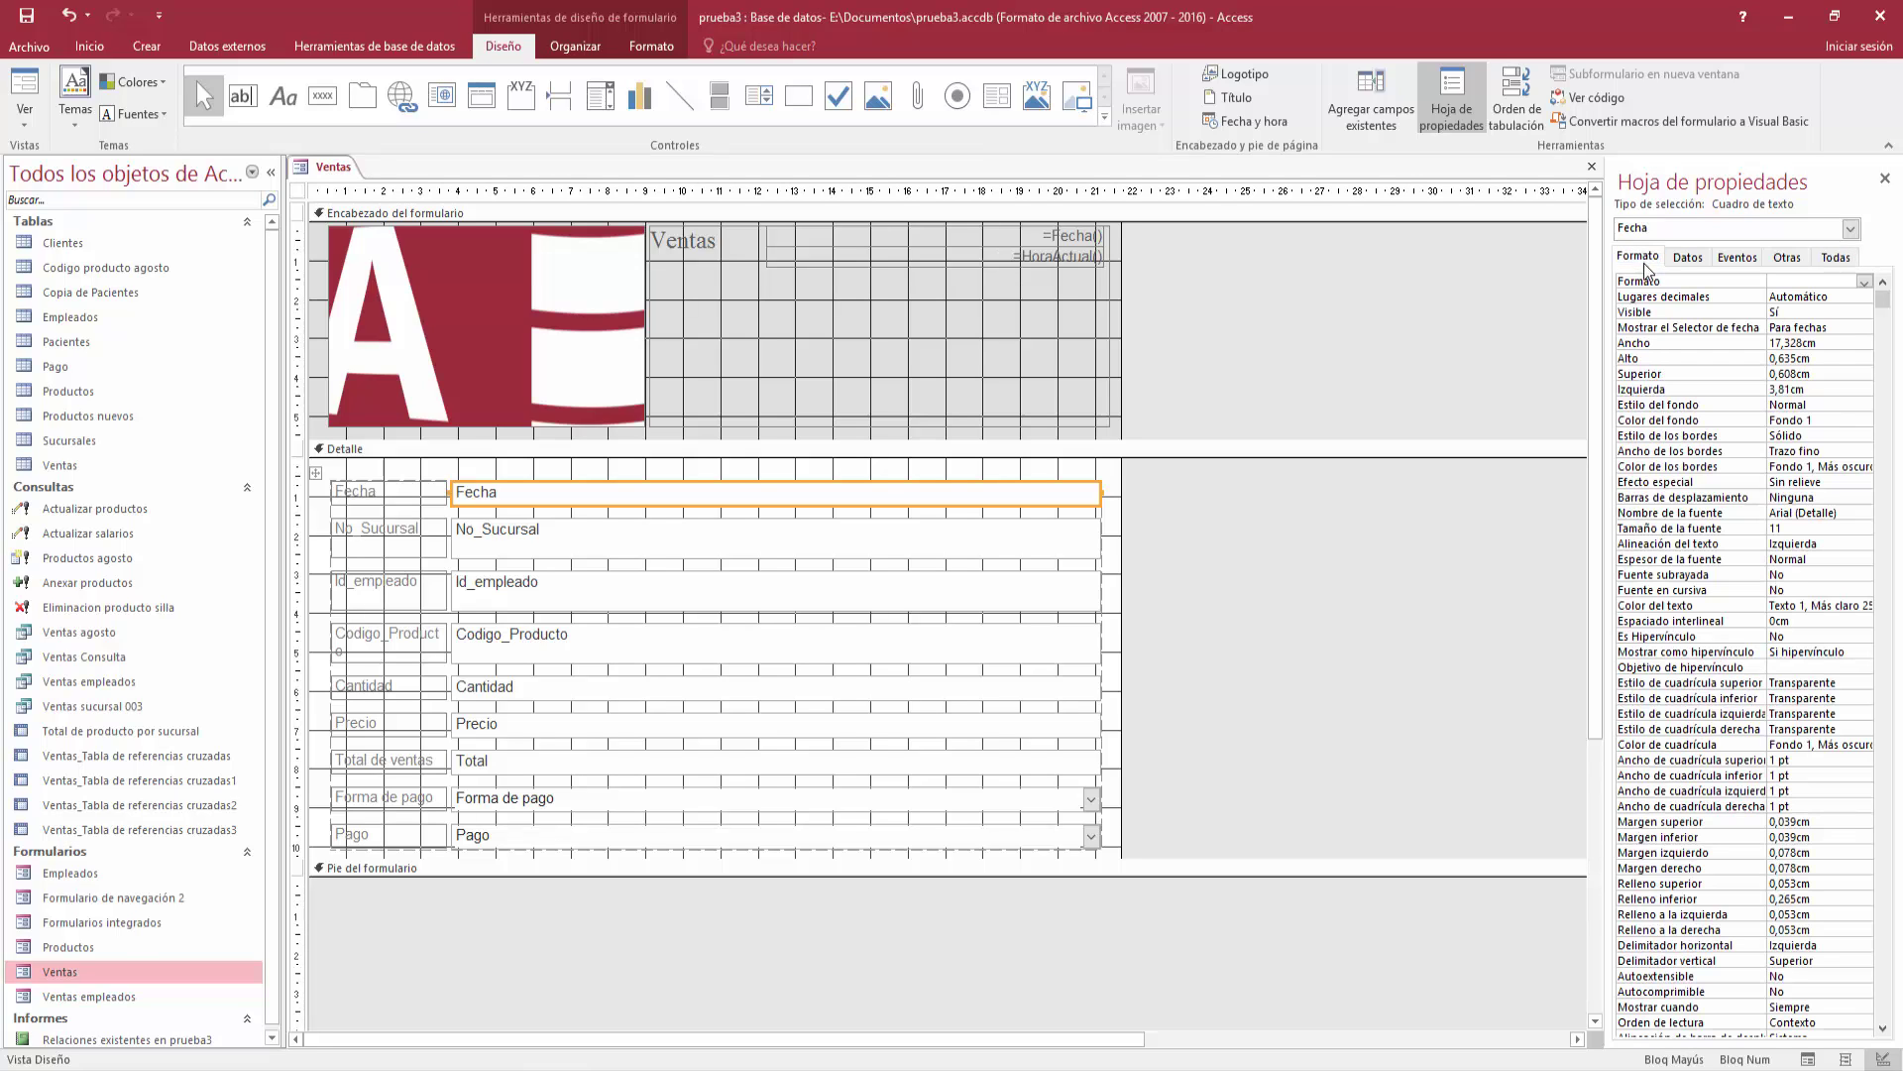
click(1864, 283)
click(1865, 282)
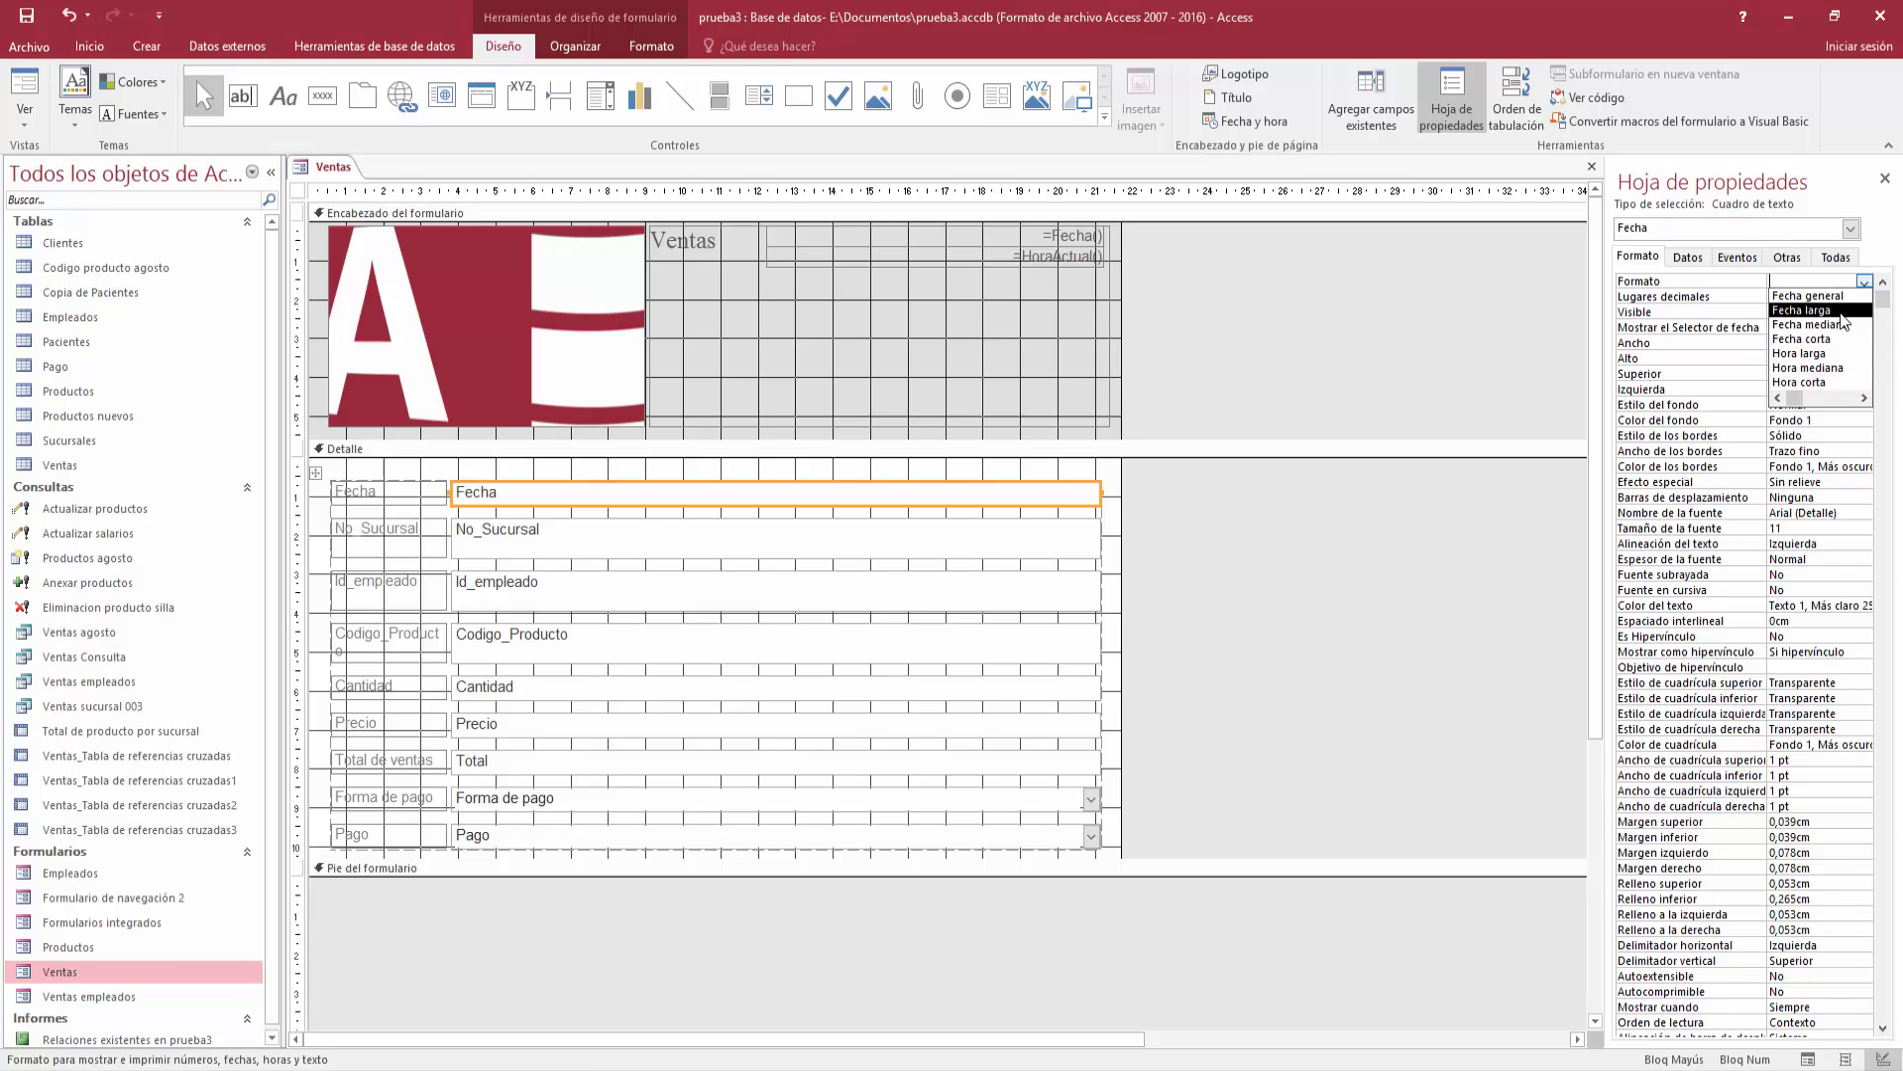
click(1723, 290)
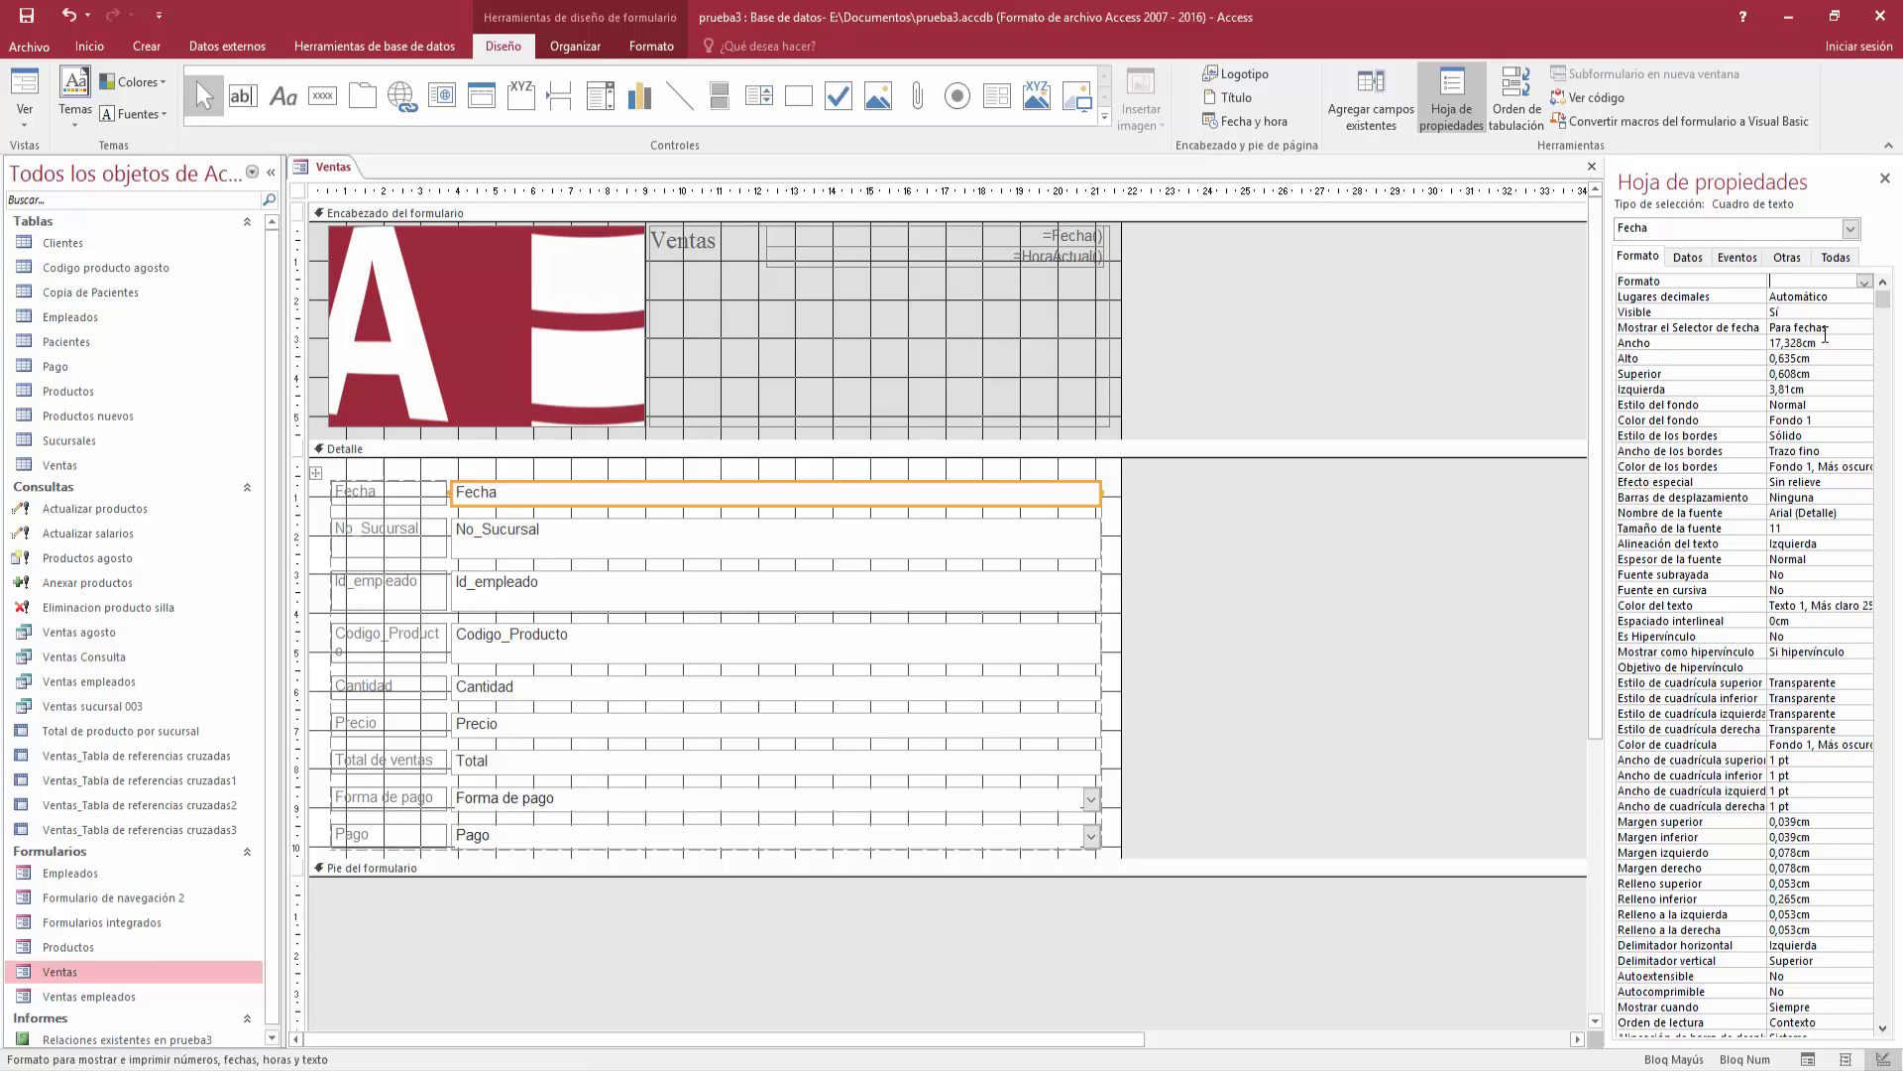
click(1865, 328)
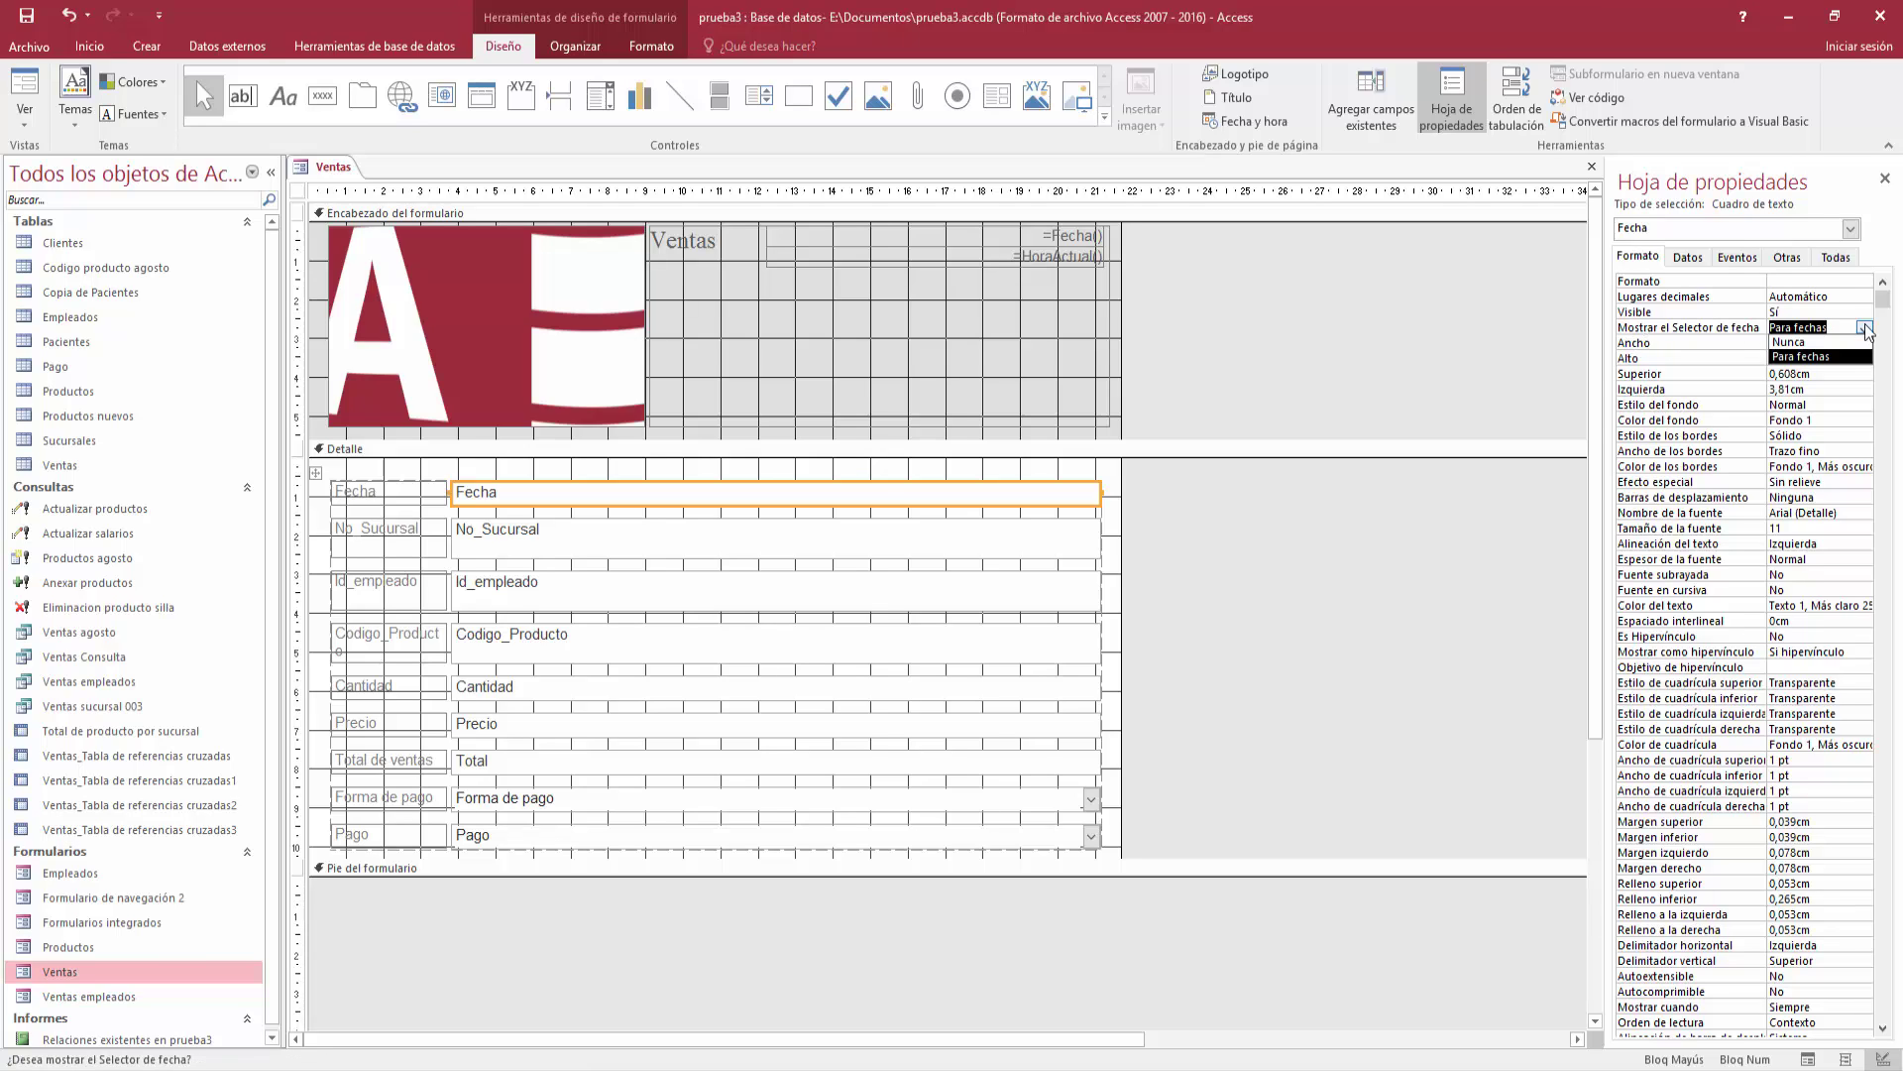
click(1864, 329)
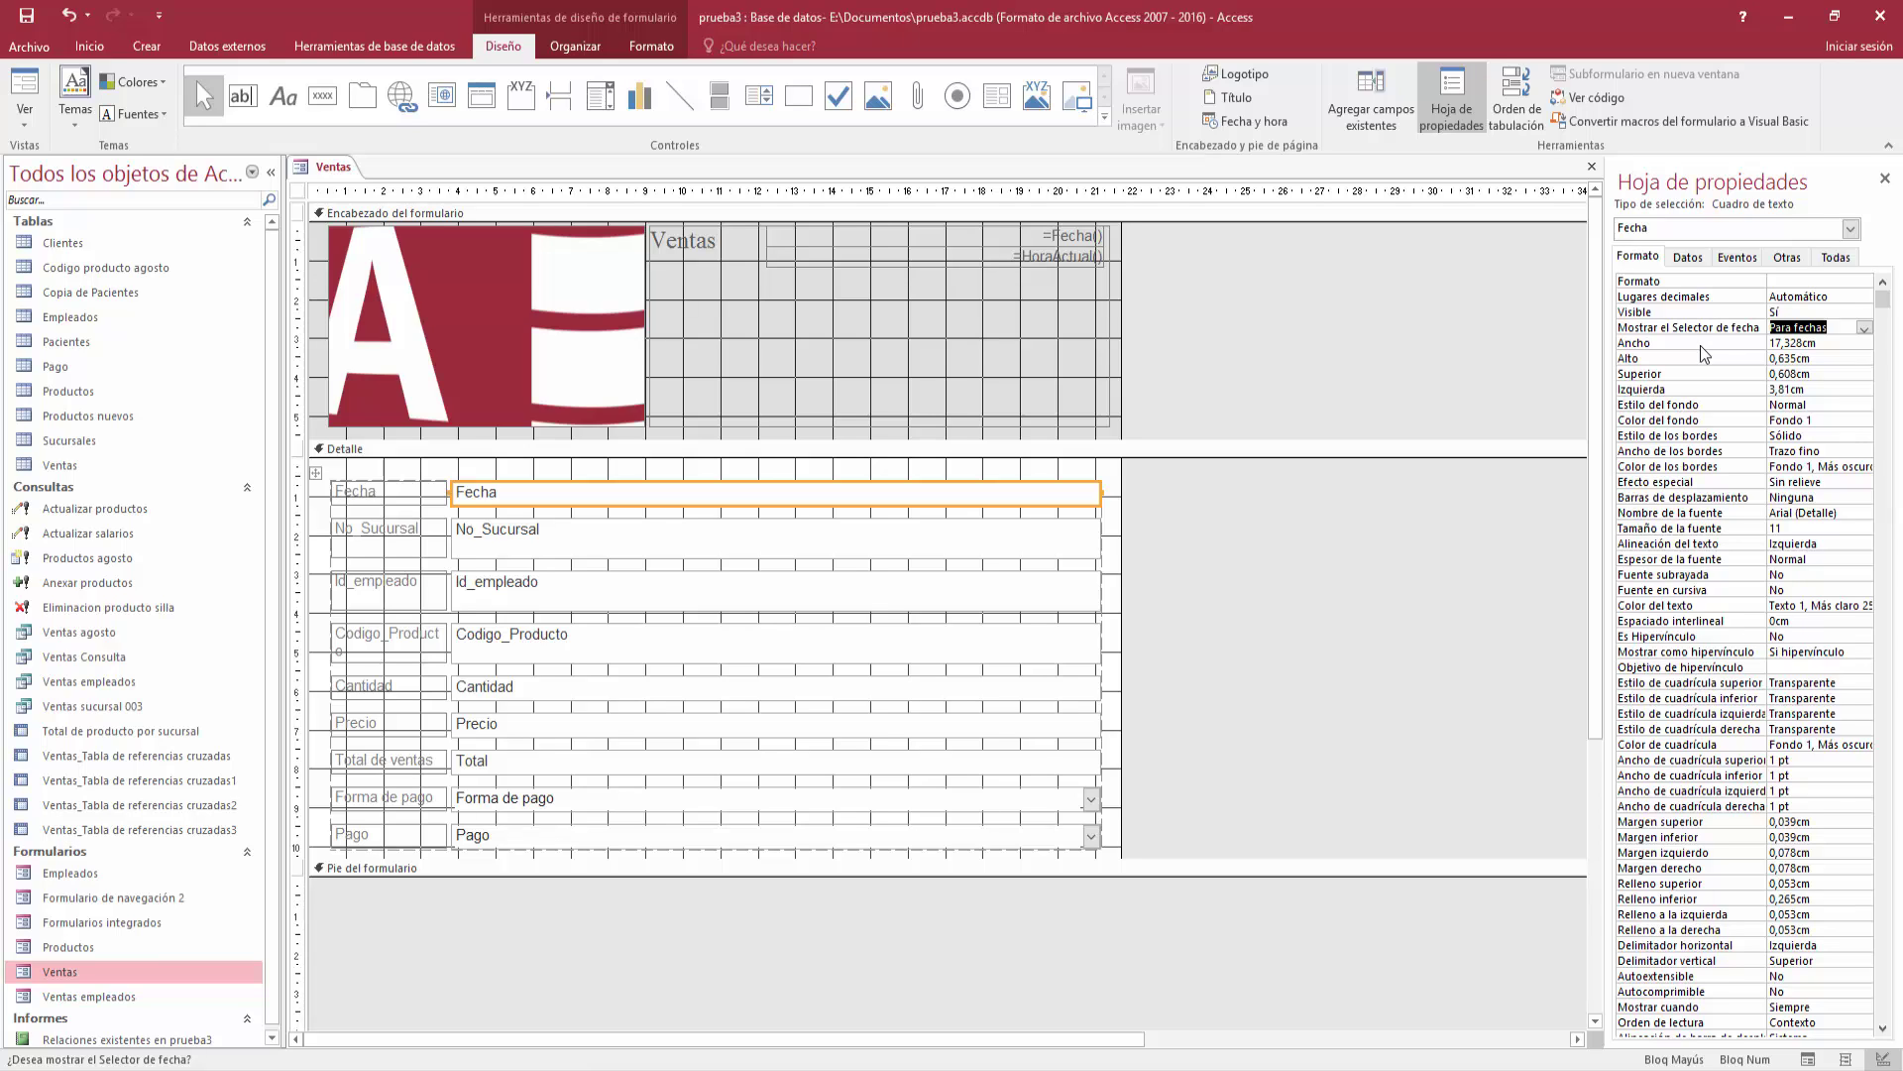
Set the Fecha text box's special effect to Con relieve
click(1791, 482)
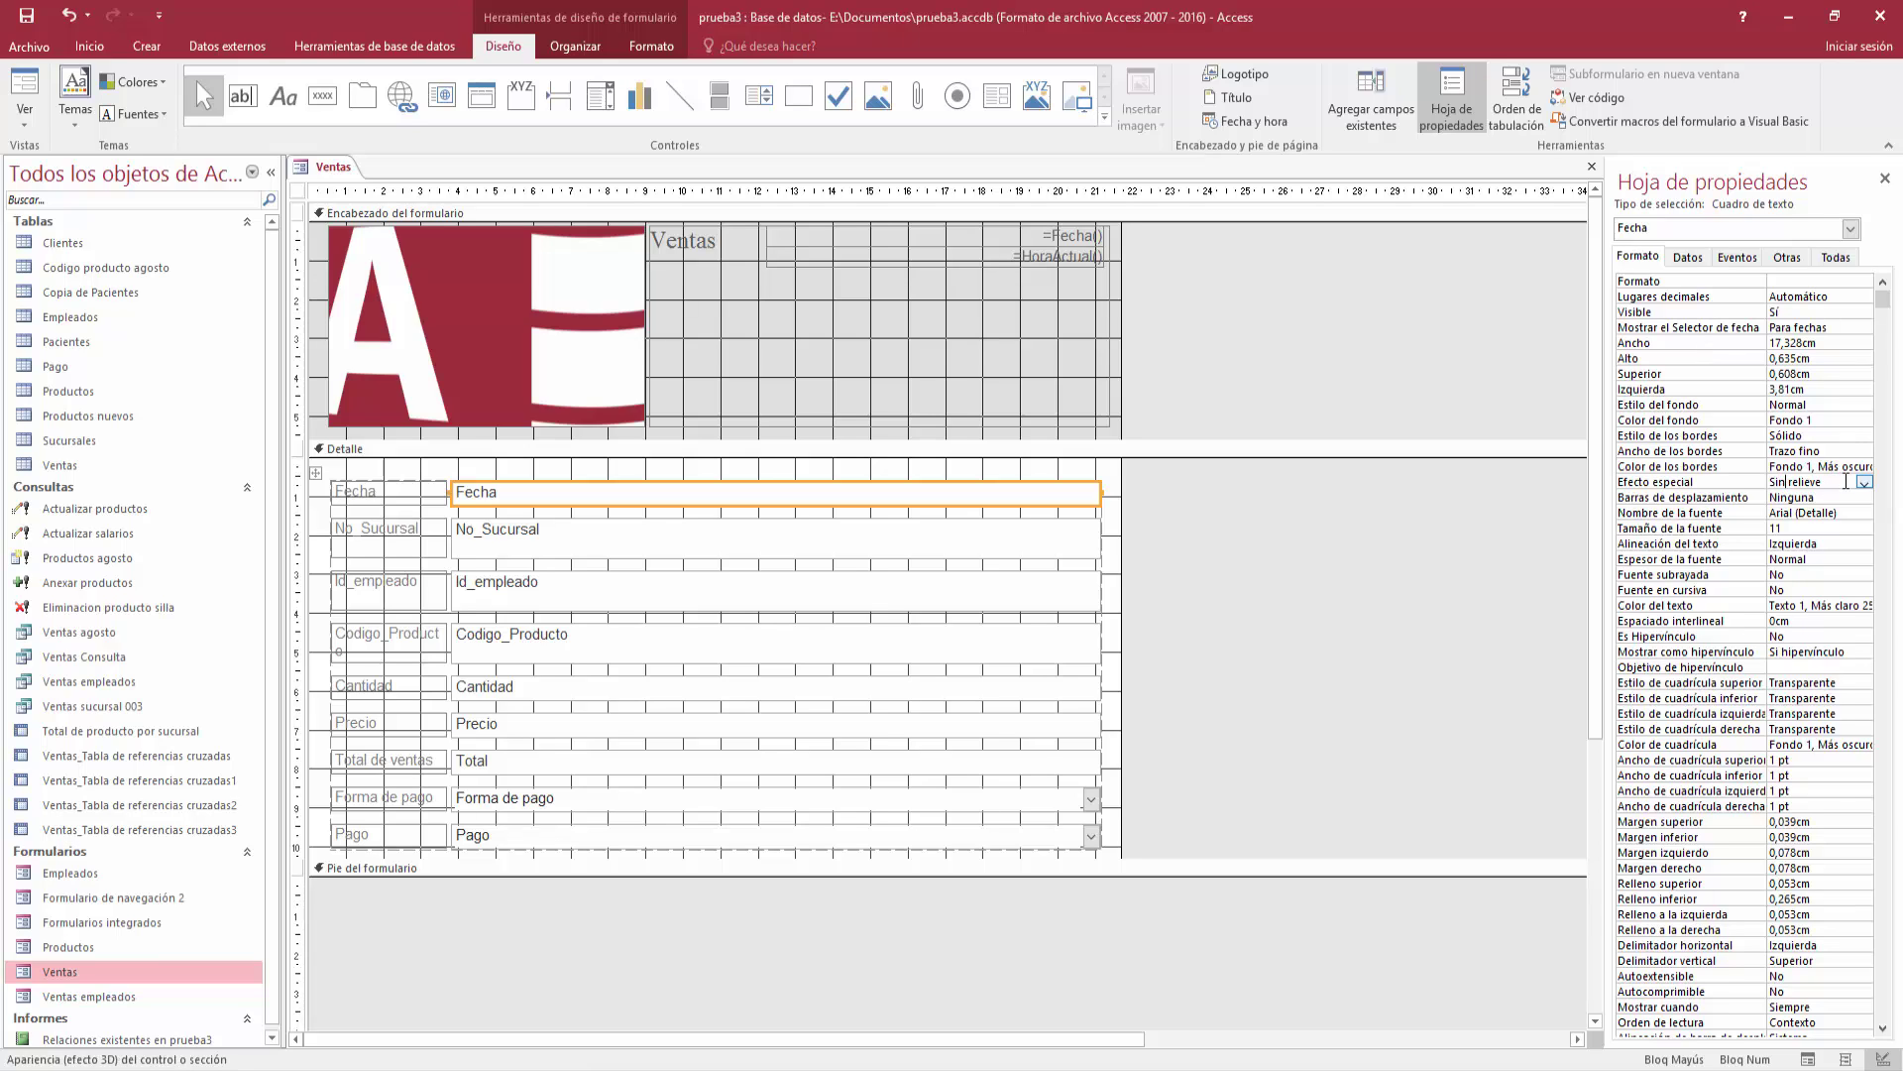
click(1864, 482)
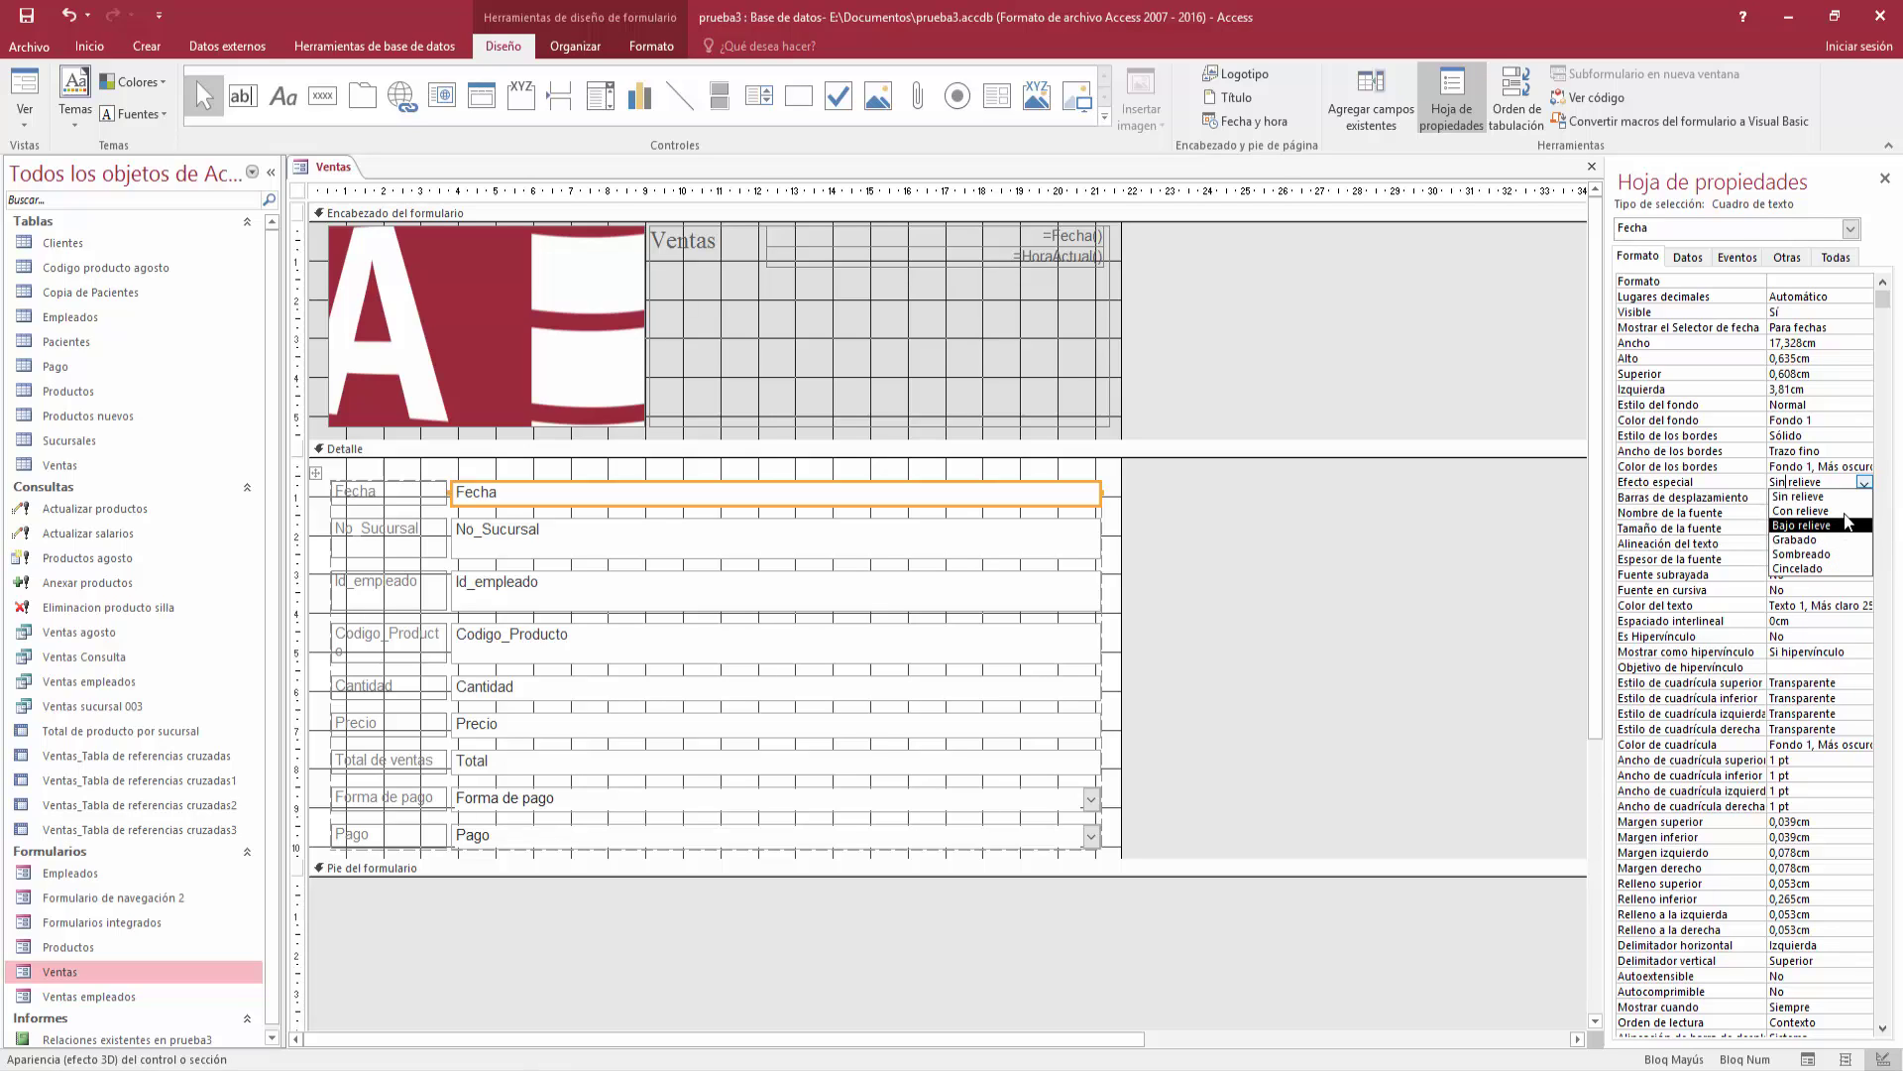
click(1814, 510)
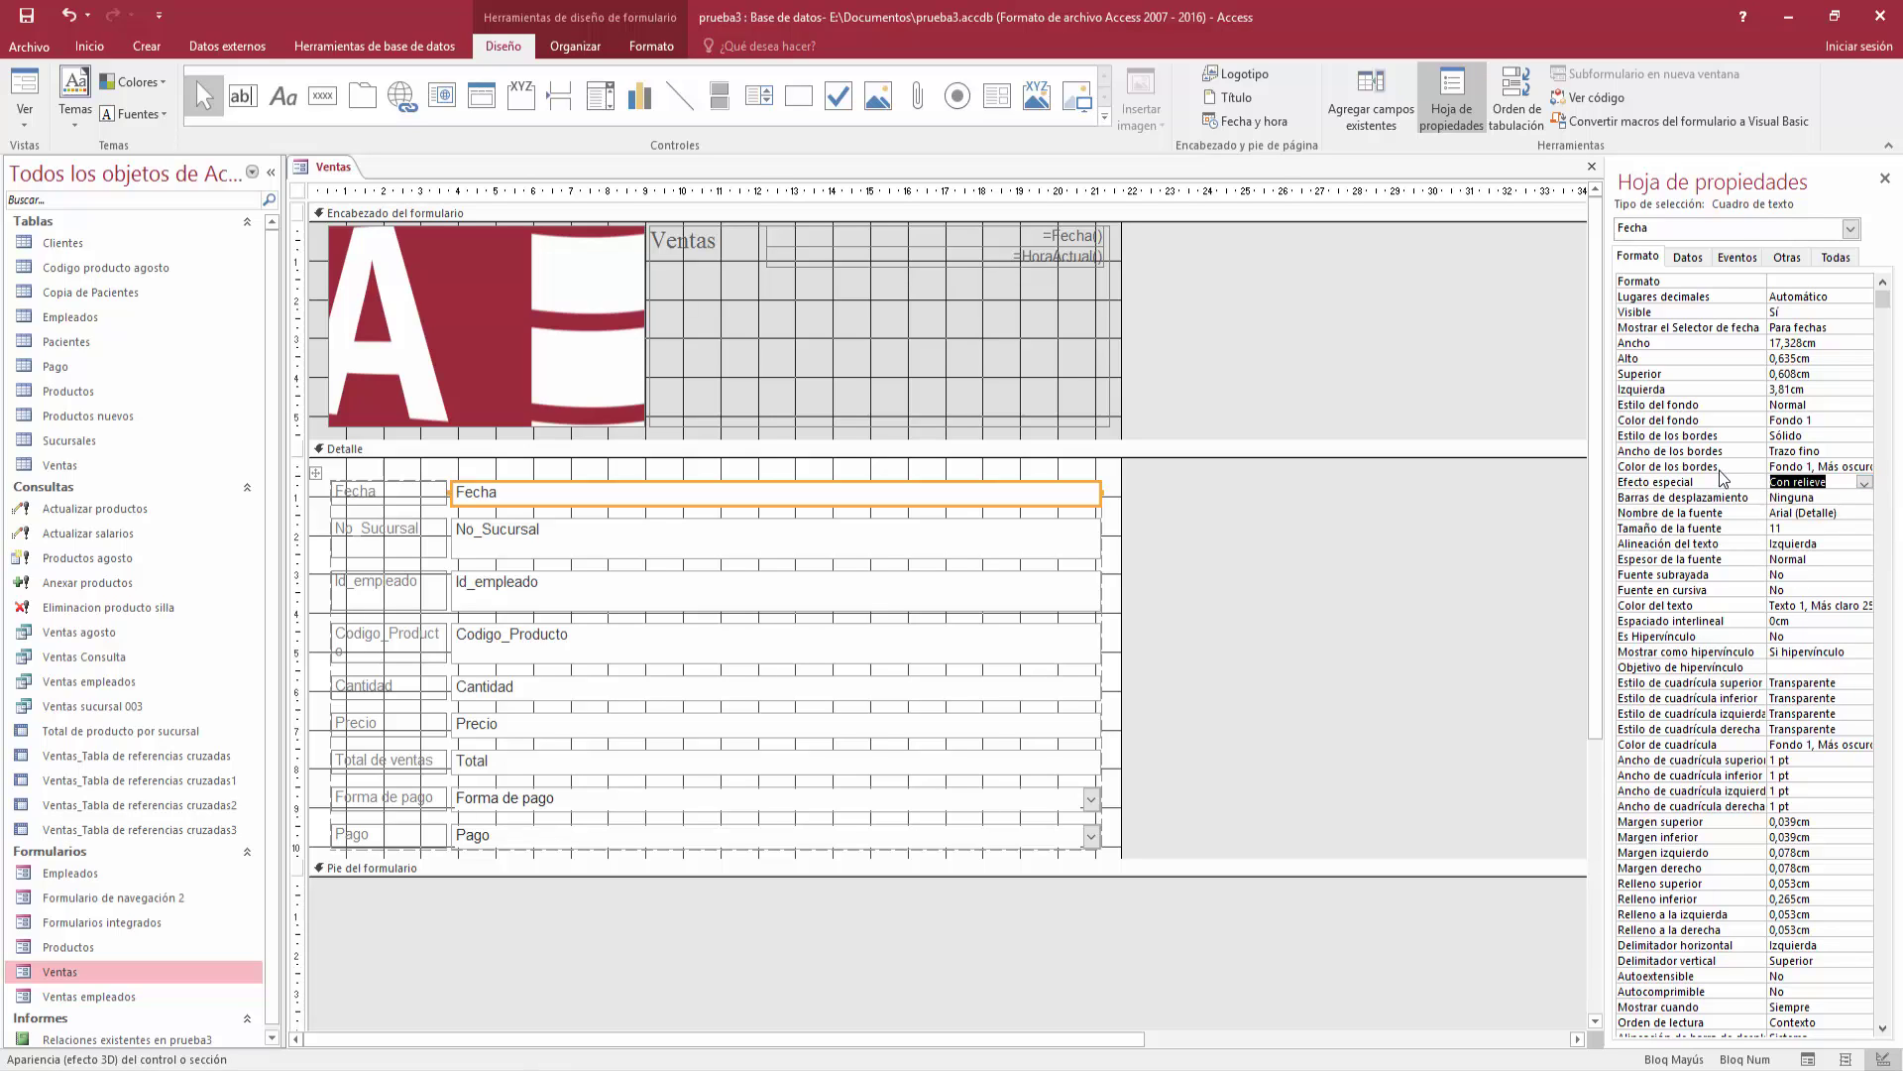
Set the Fecha text box's background colour to the grey theme colour Texto 2, Más claro 60%
click(1810, 418)
click(1848, 420)
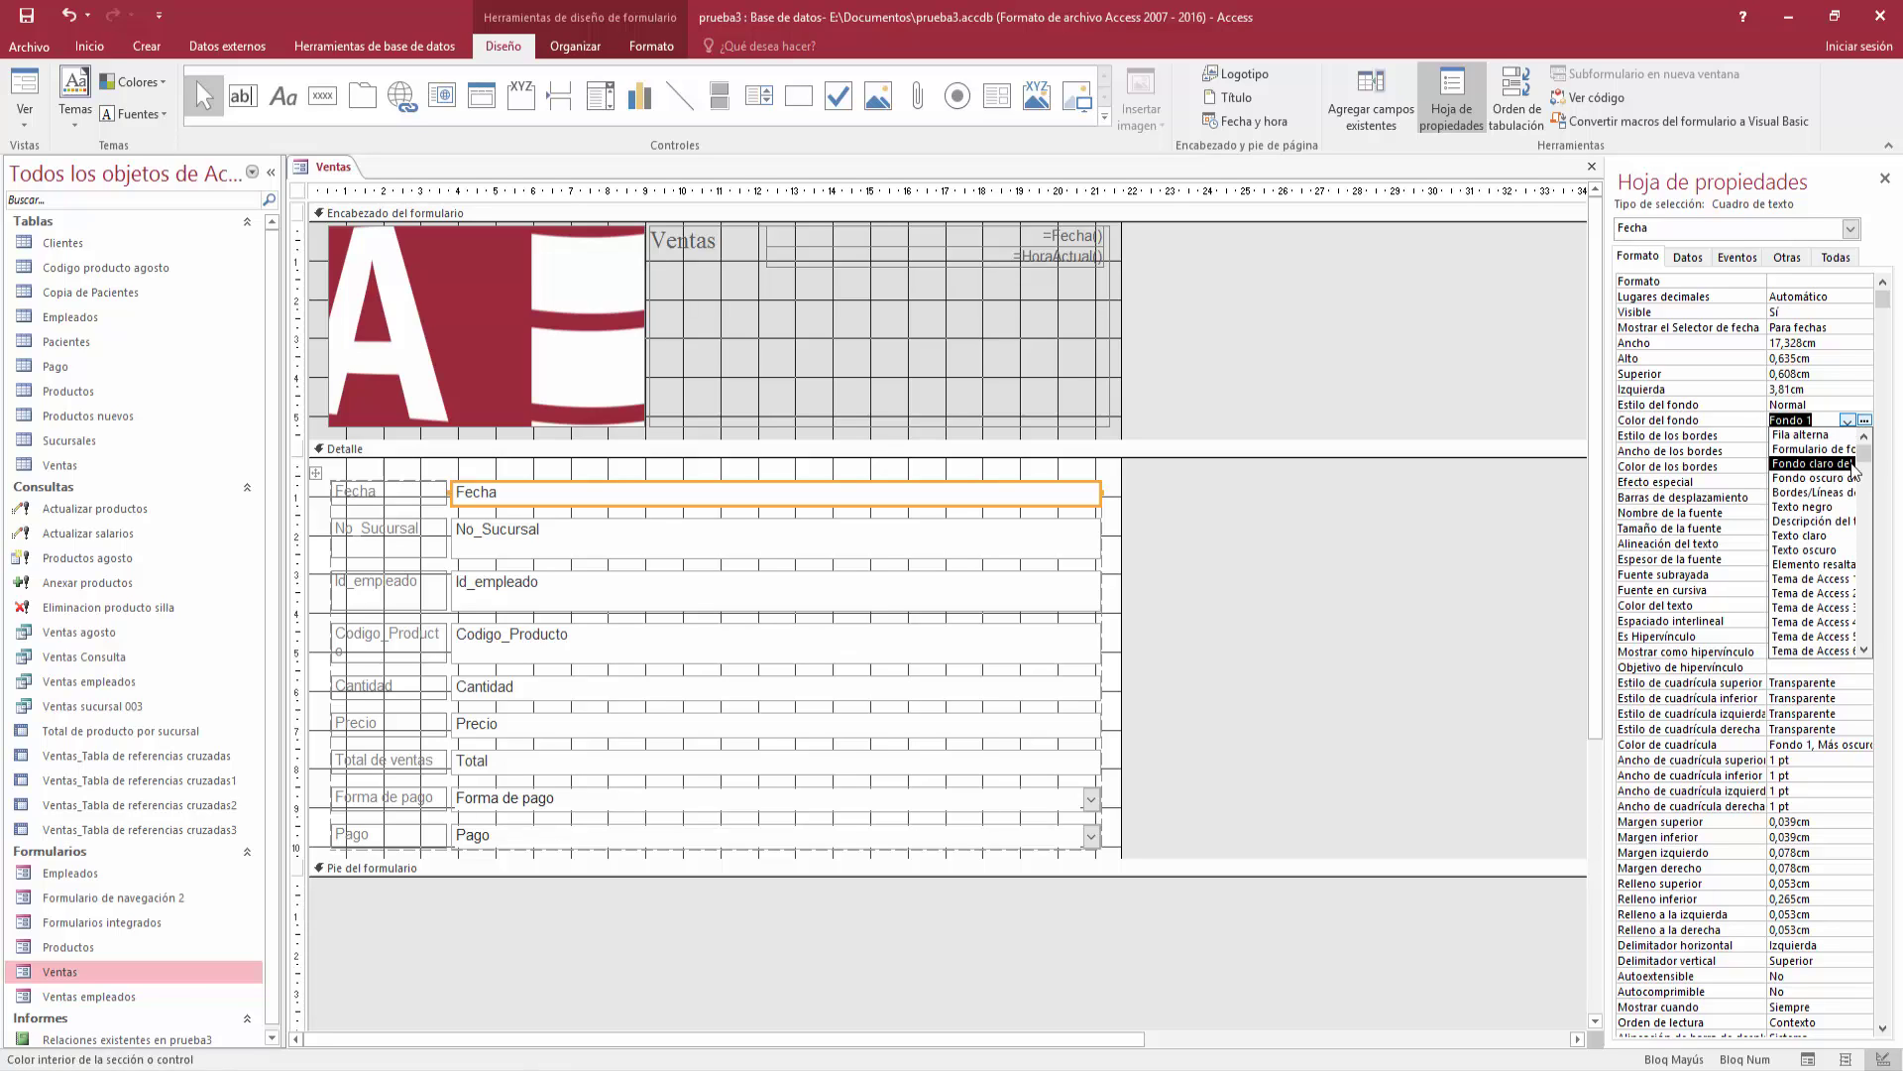
click(1865, 421)
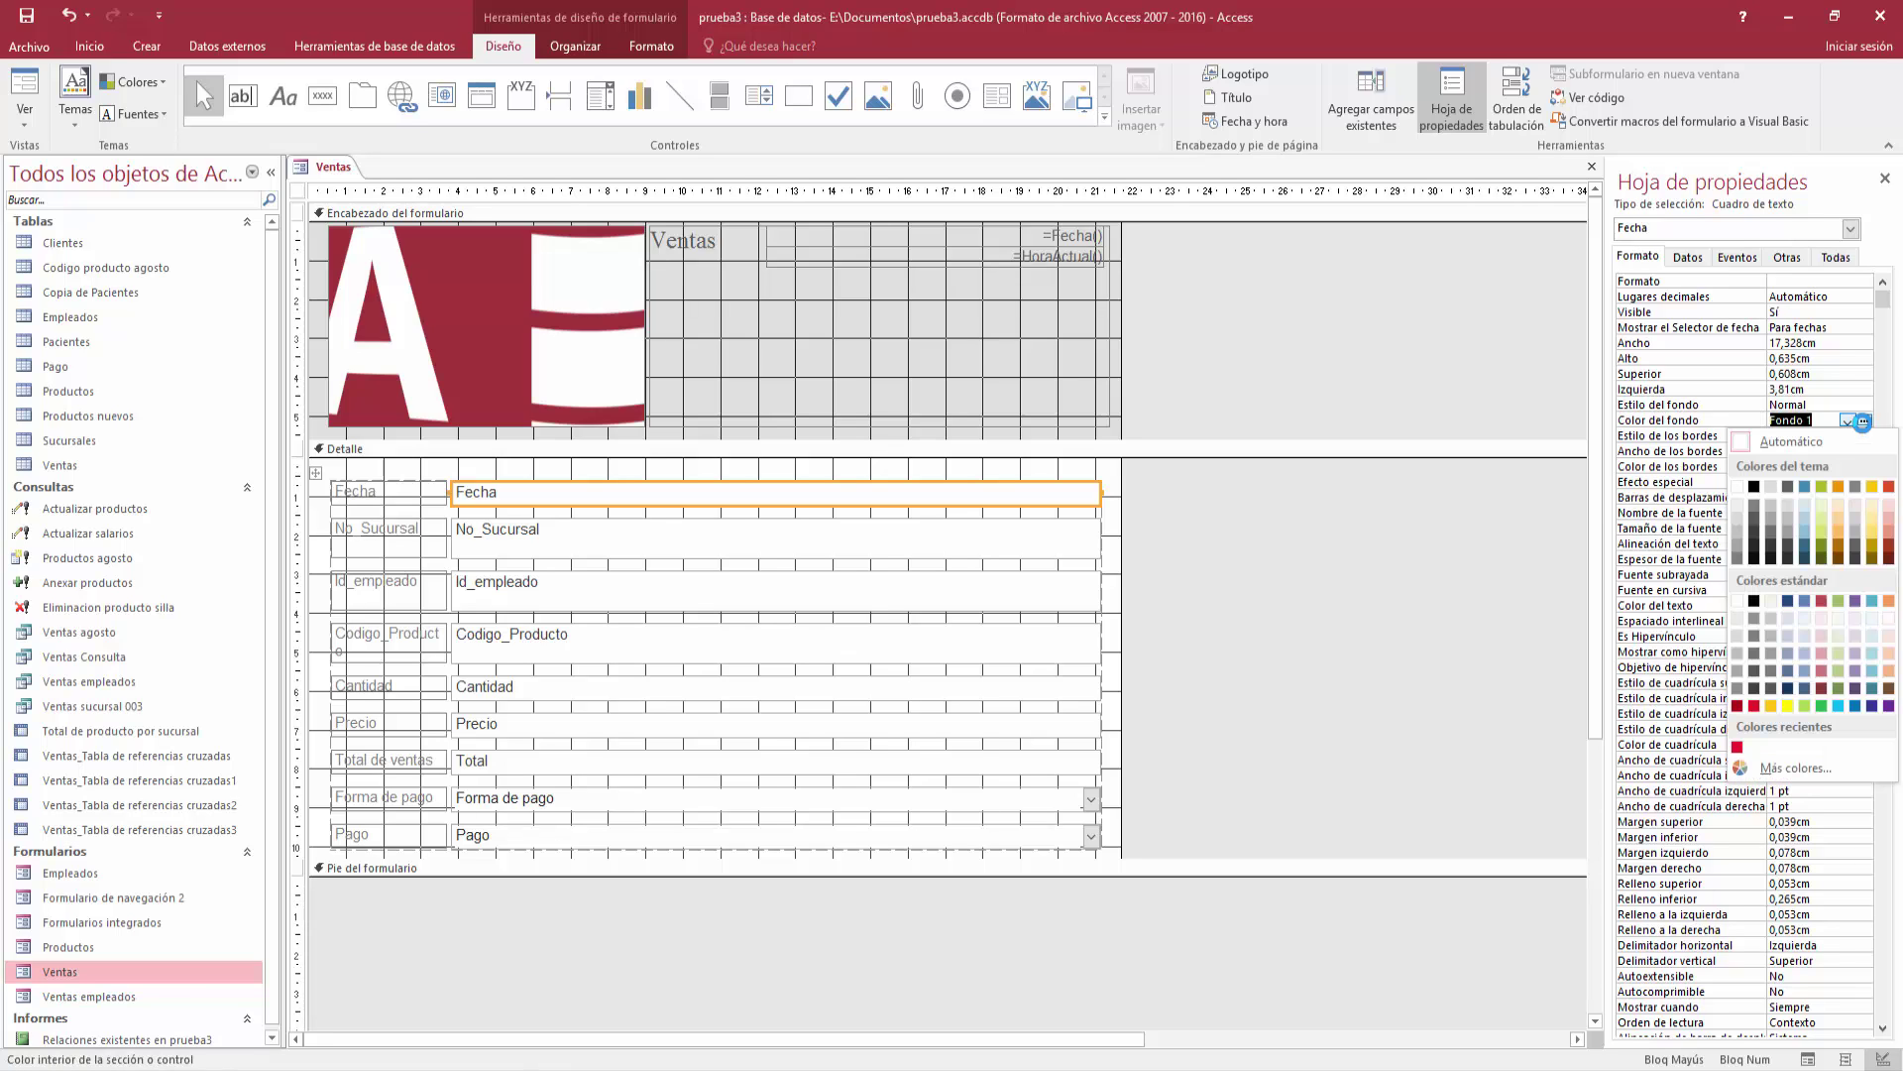
click(1788, 601)
click(1865, 420)
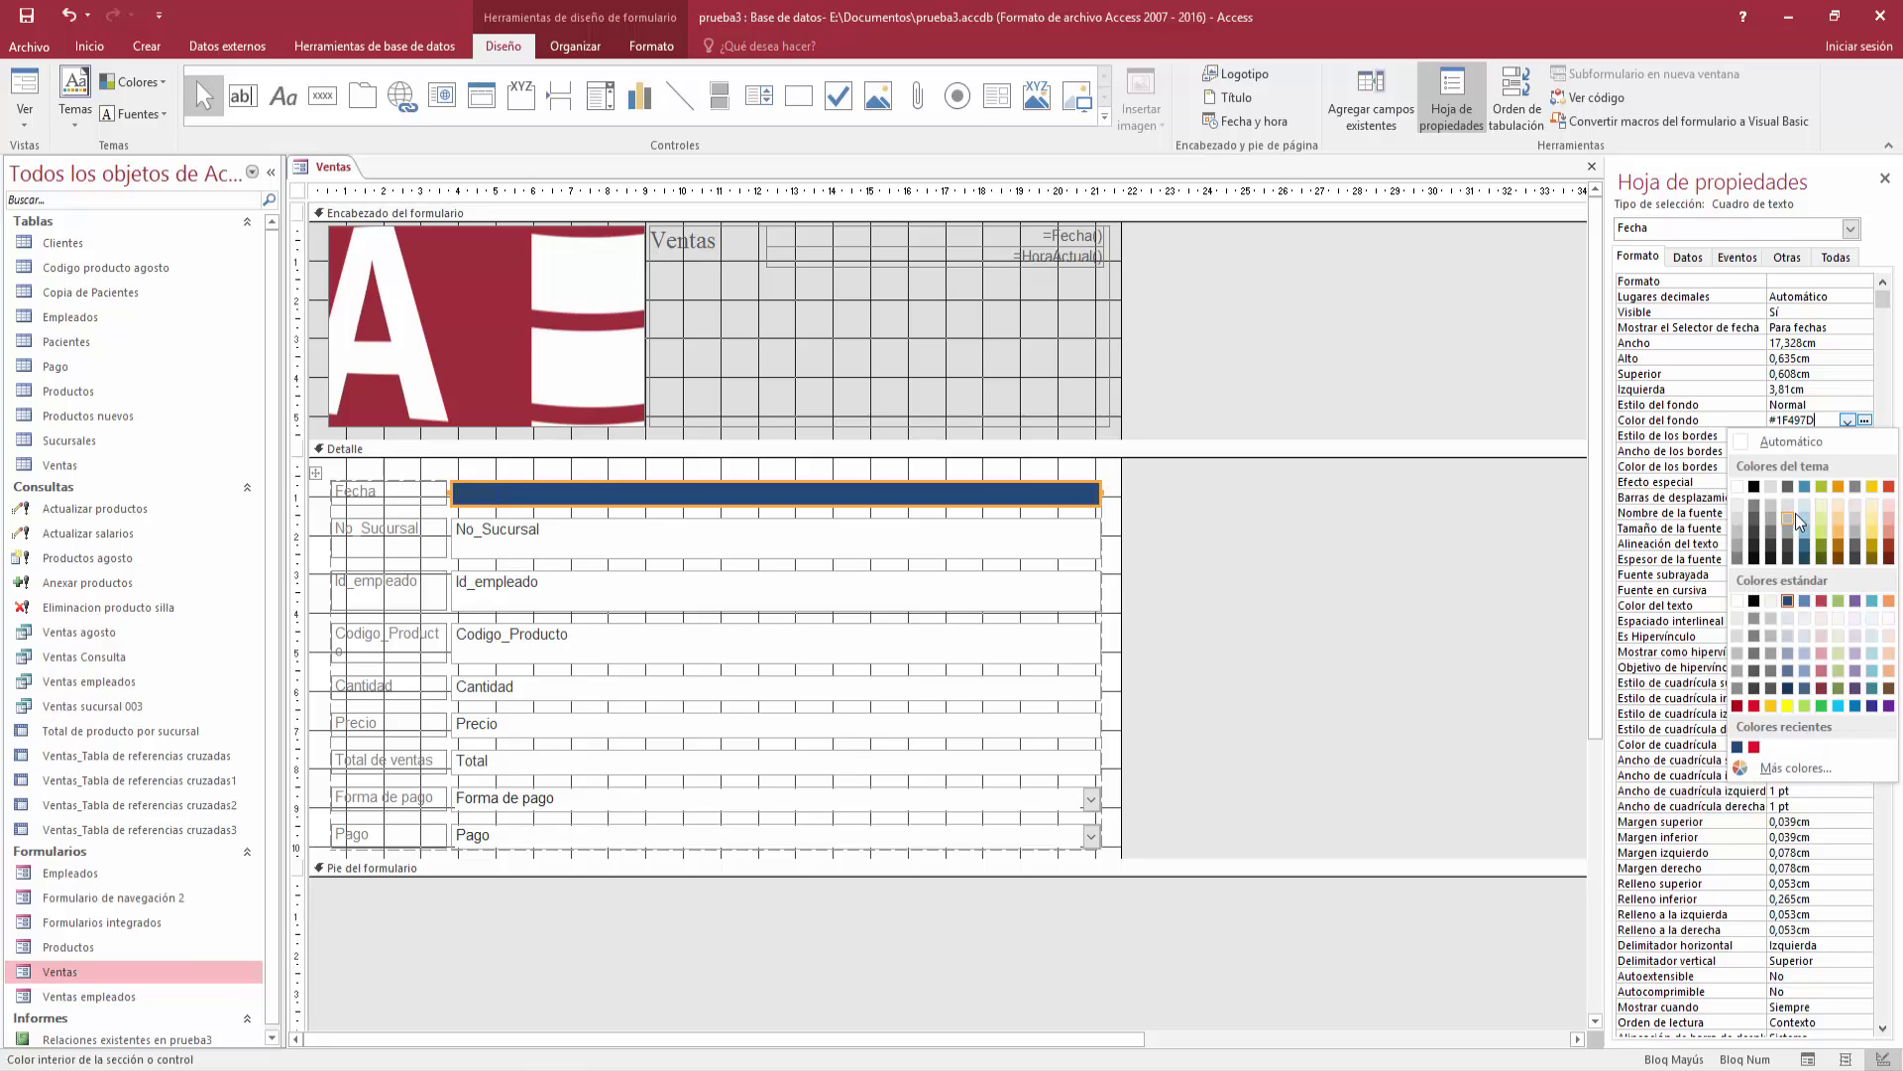
click(1793, 515)
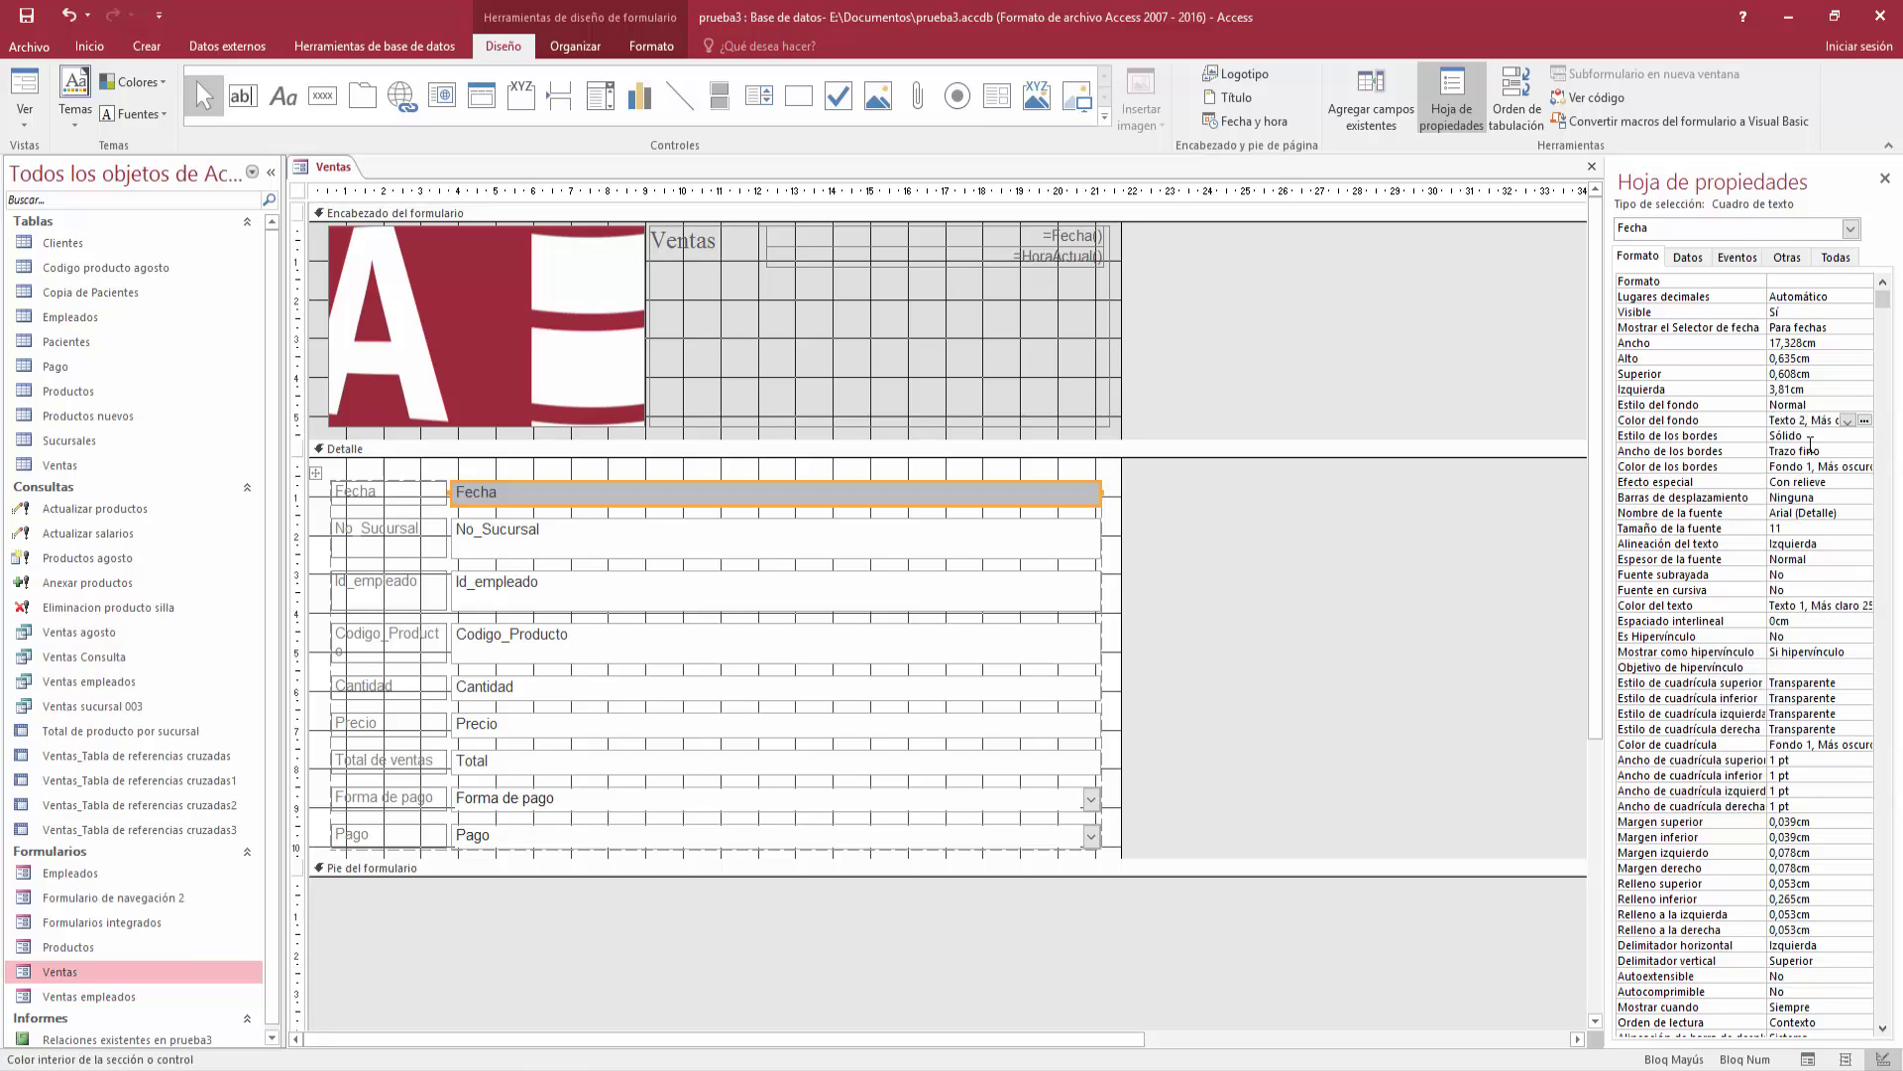
Give the Fecha text box a Guiones cortos border style and the red border colour #ED1C24
click(1846, 436)
click(1864, 437)
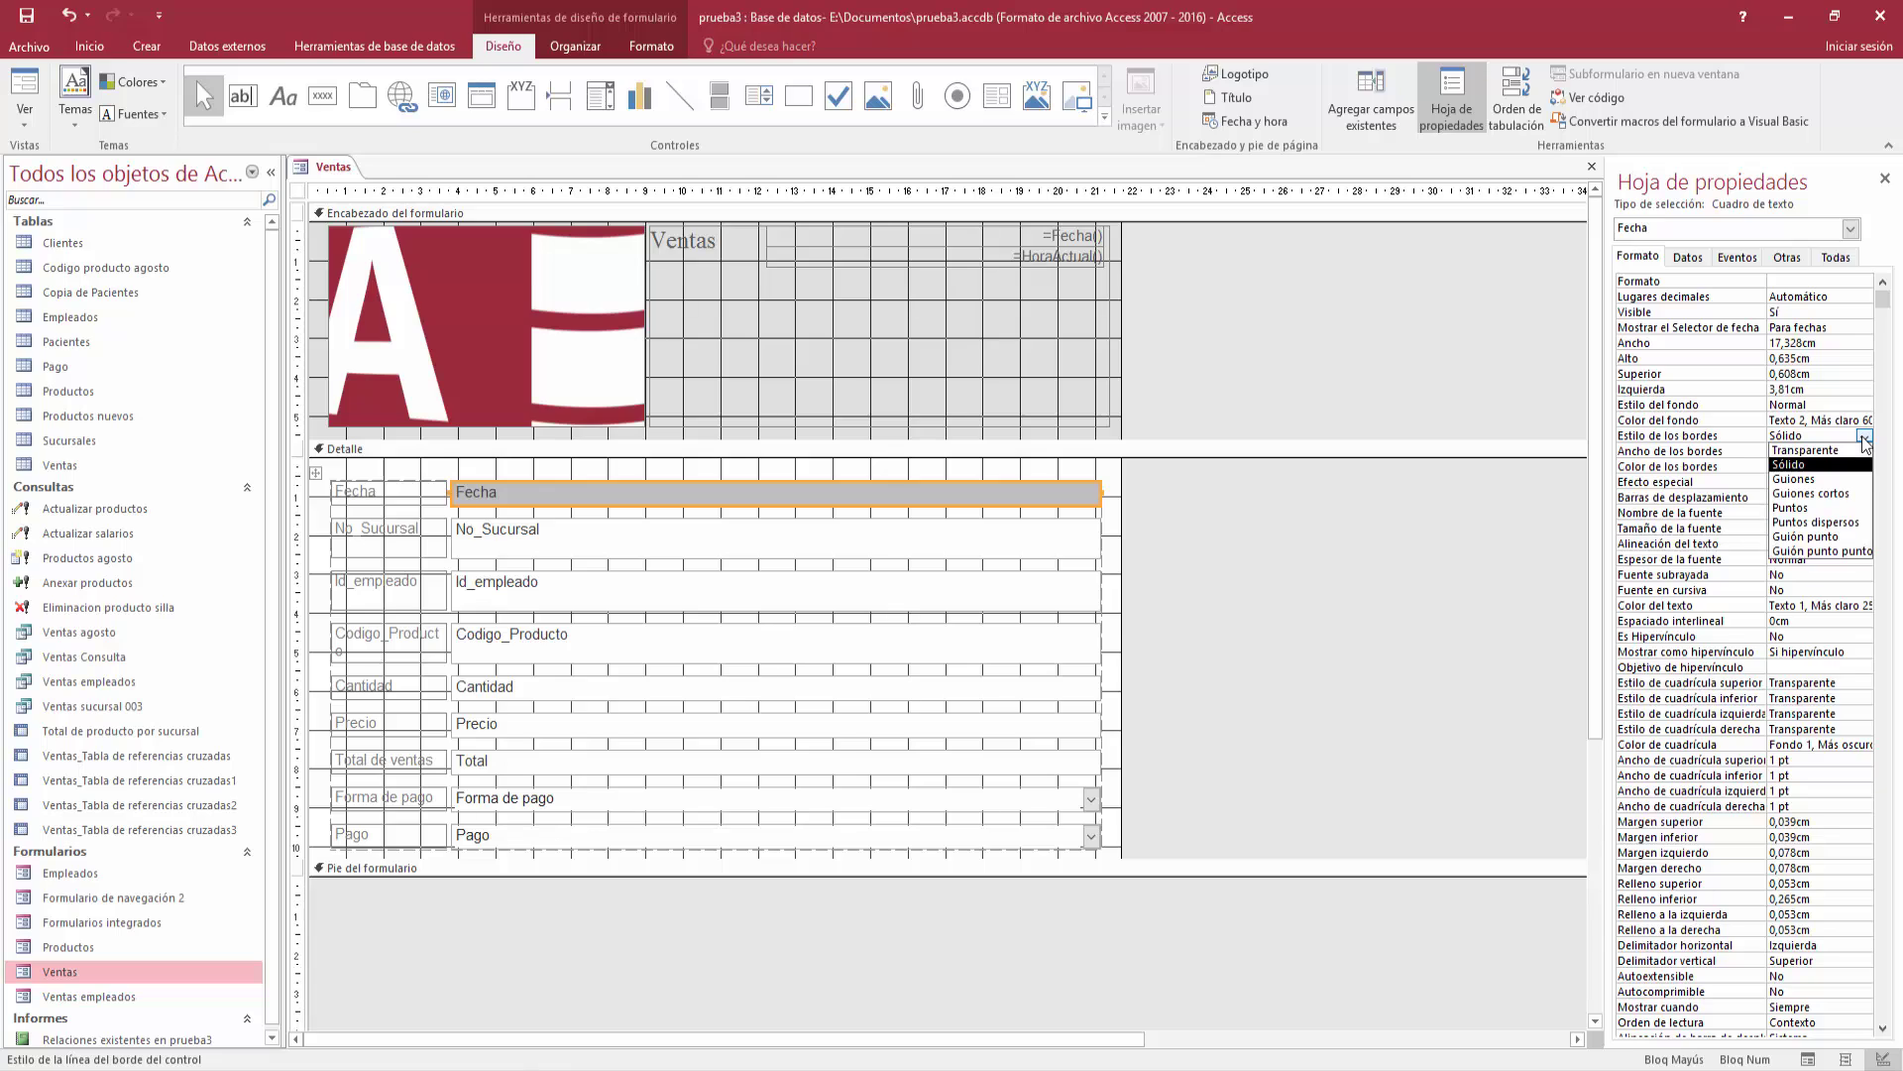
click(1859, 495)
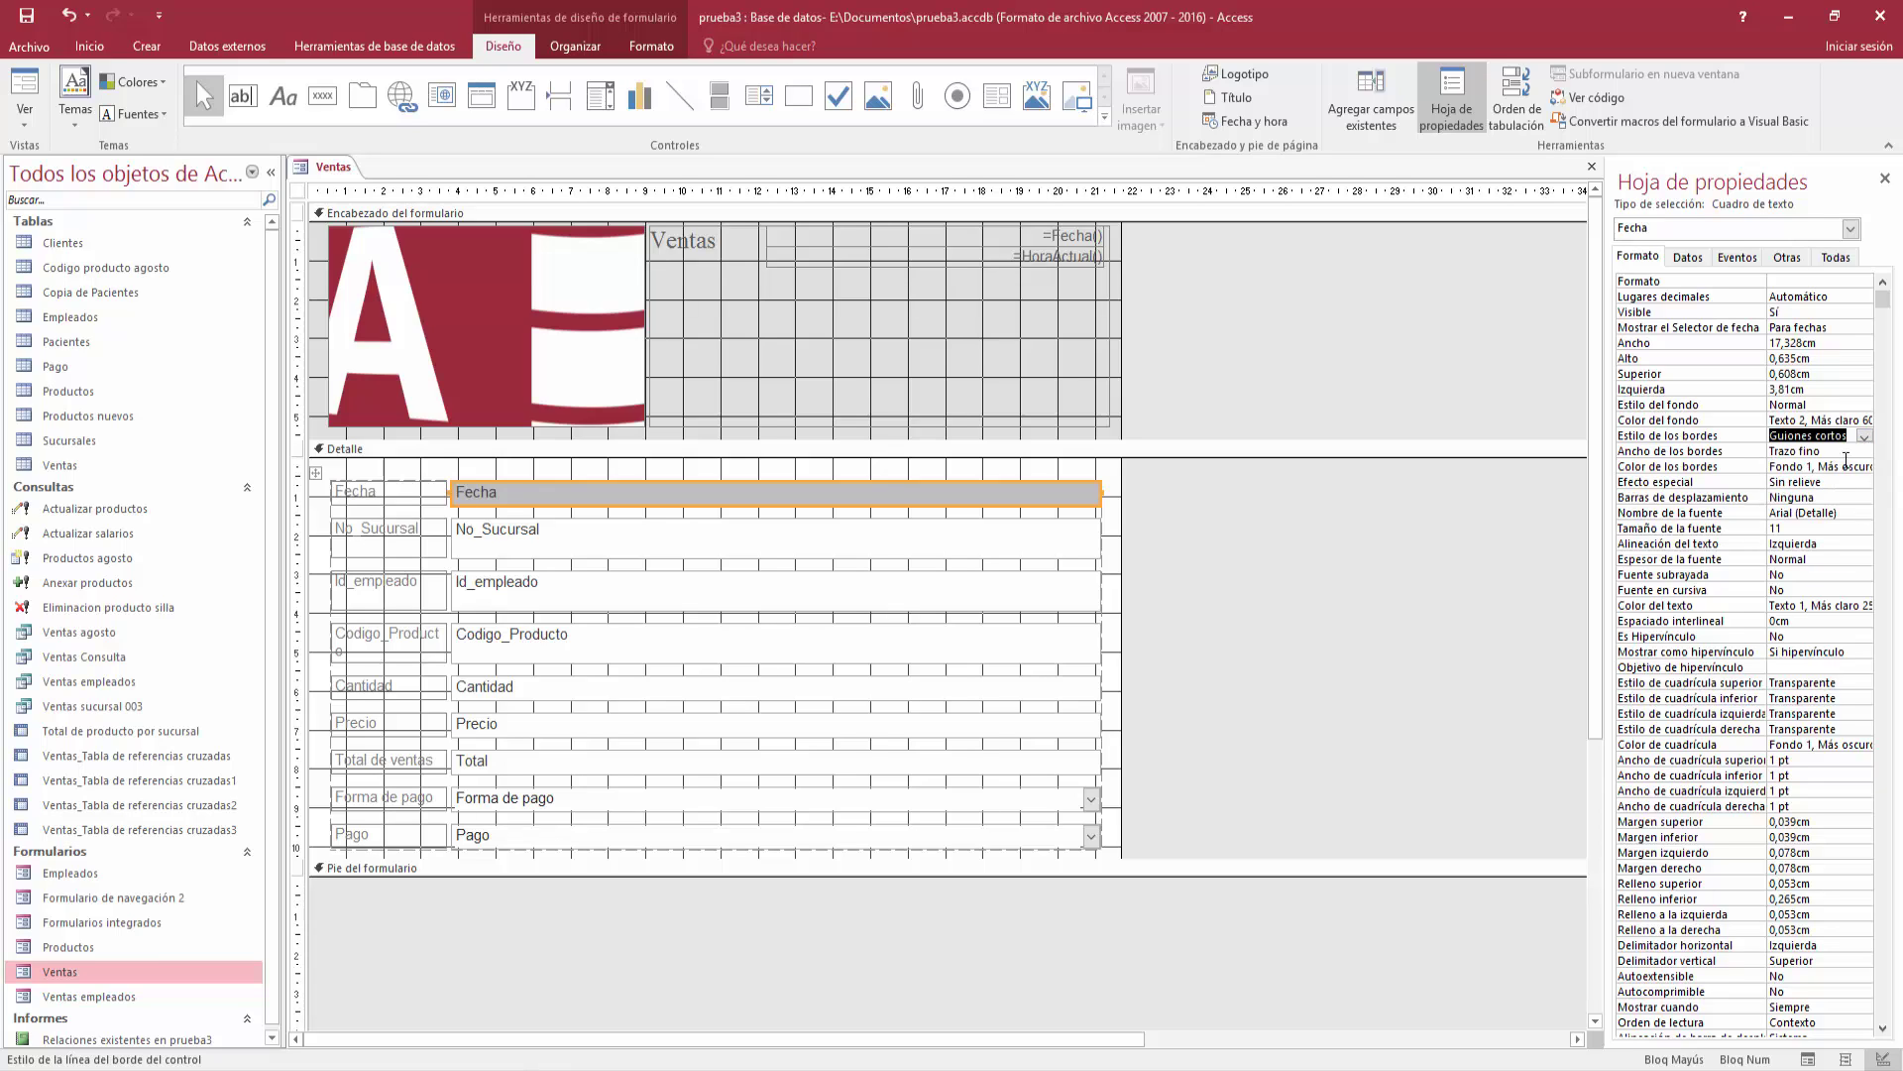
click(1845, 464)
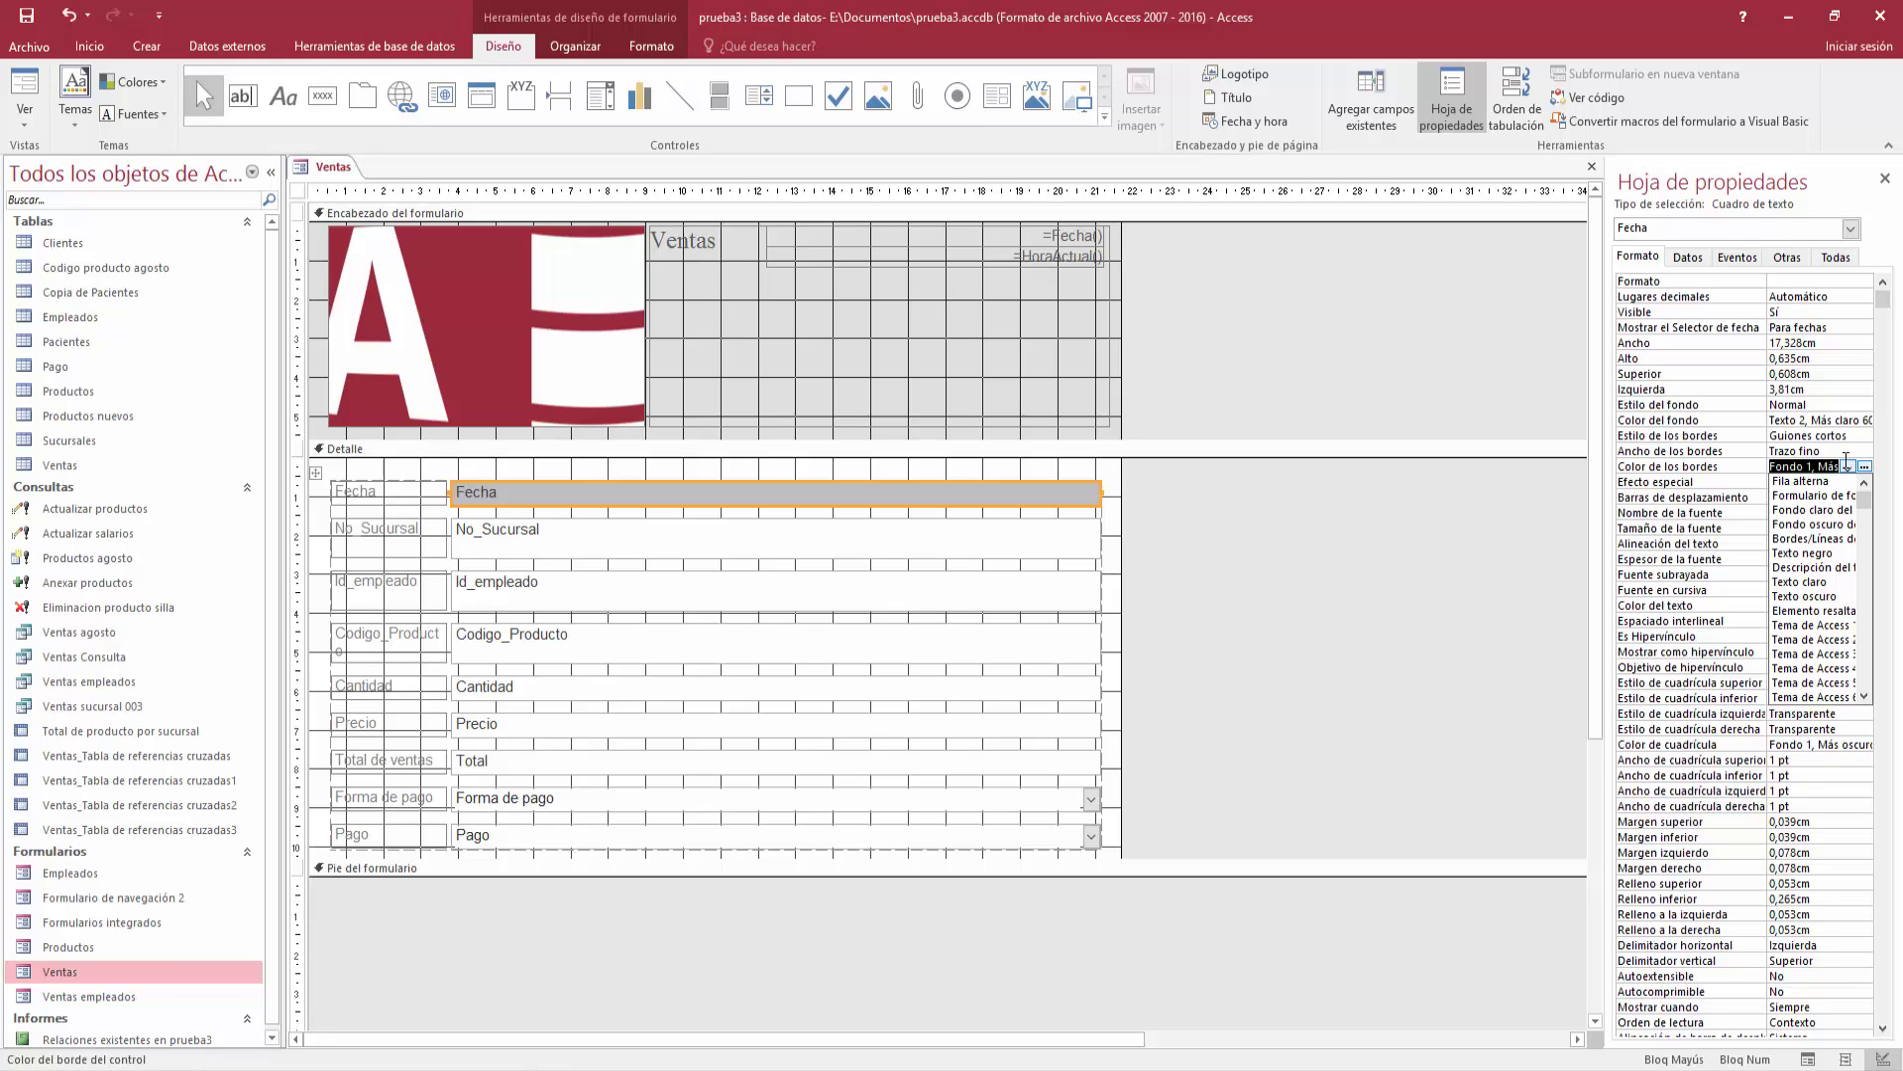
click(1864, 466)
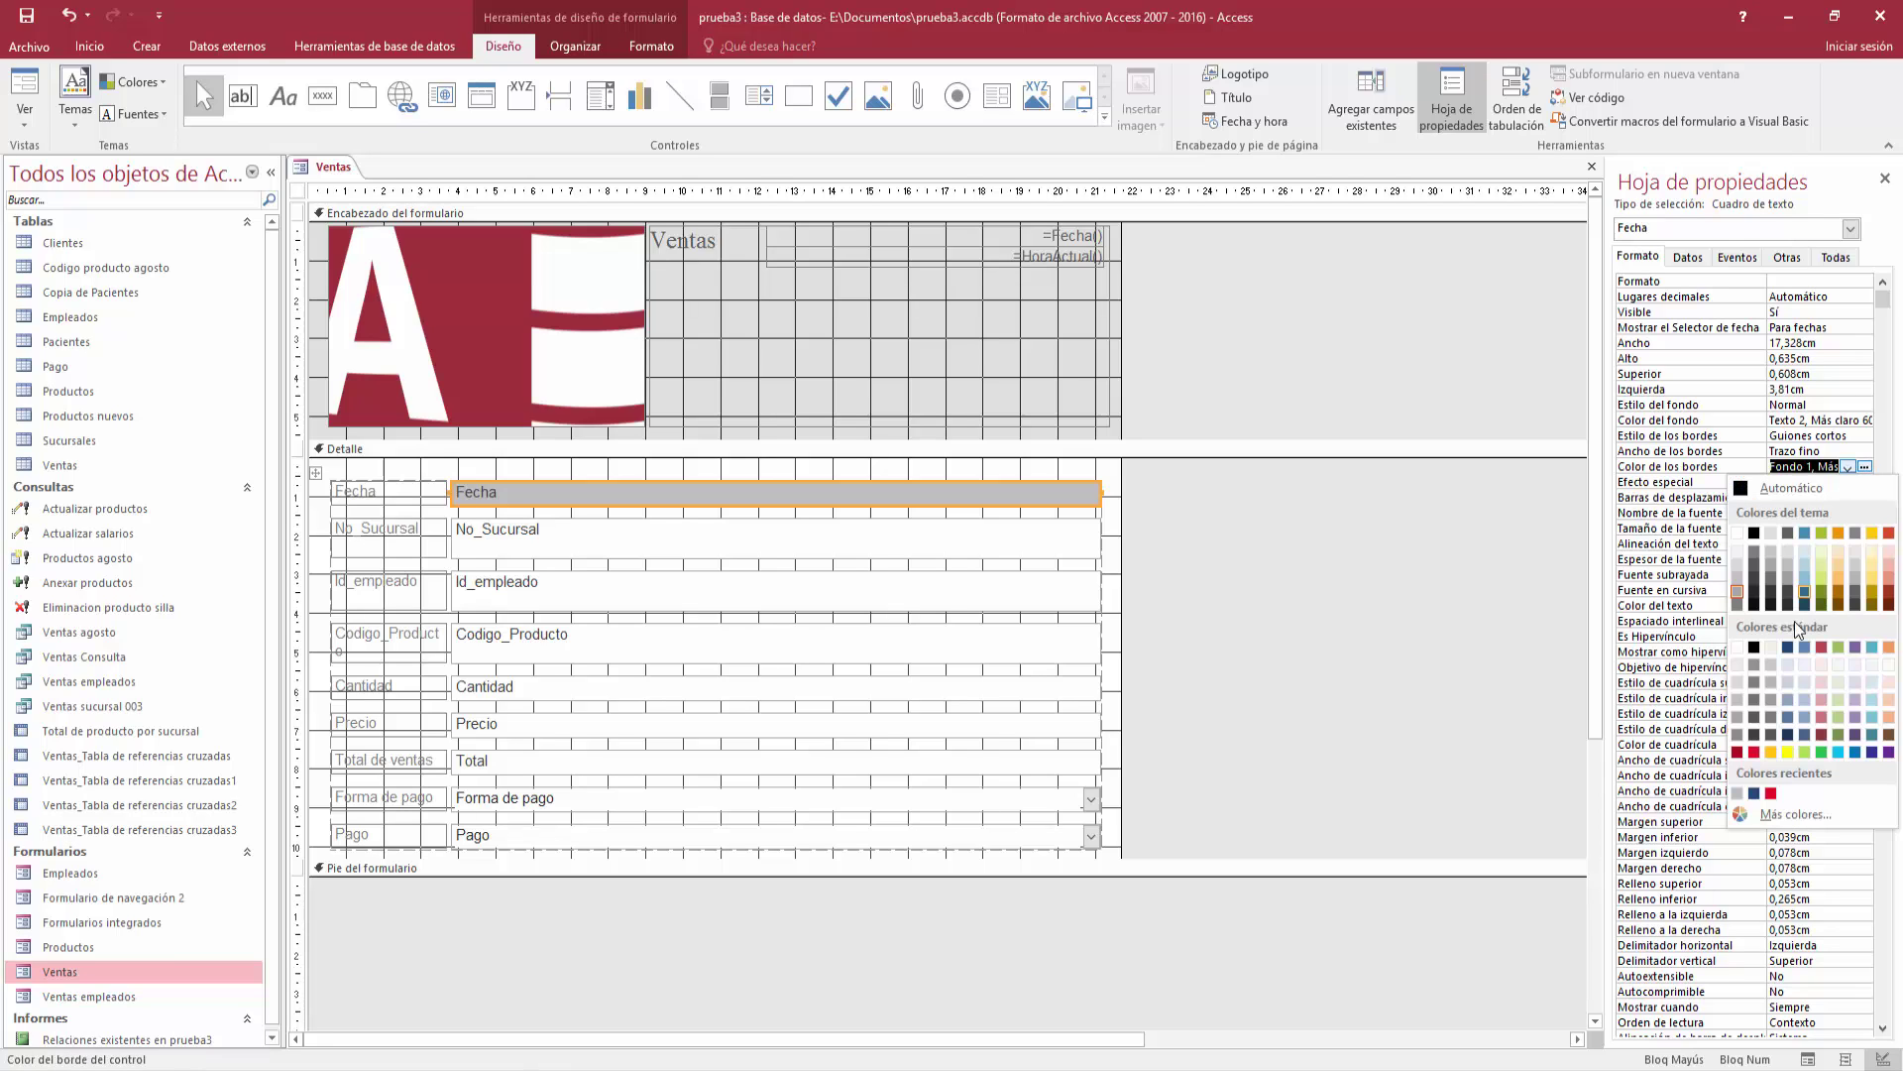
click(1753, 752)
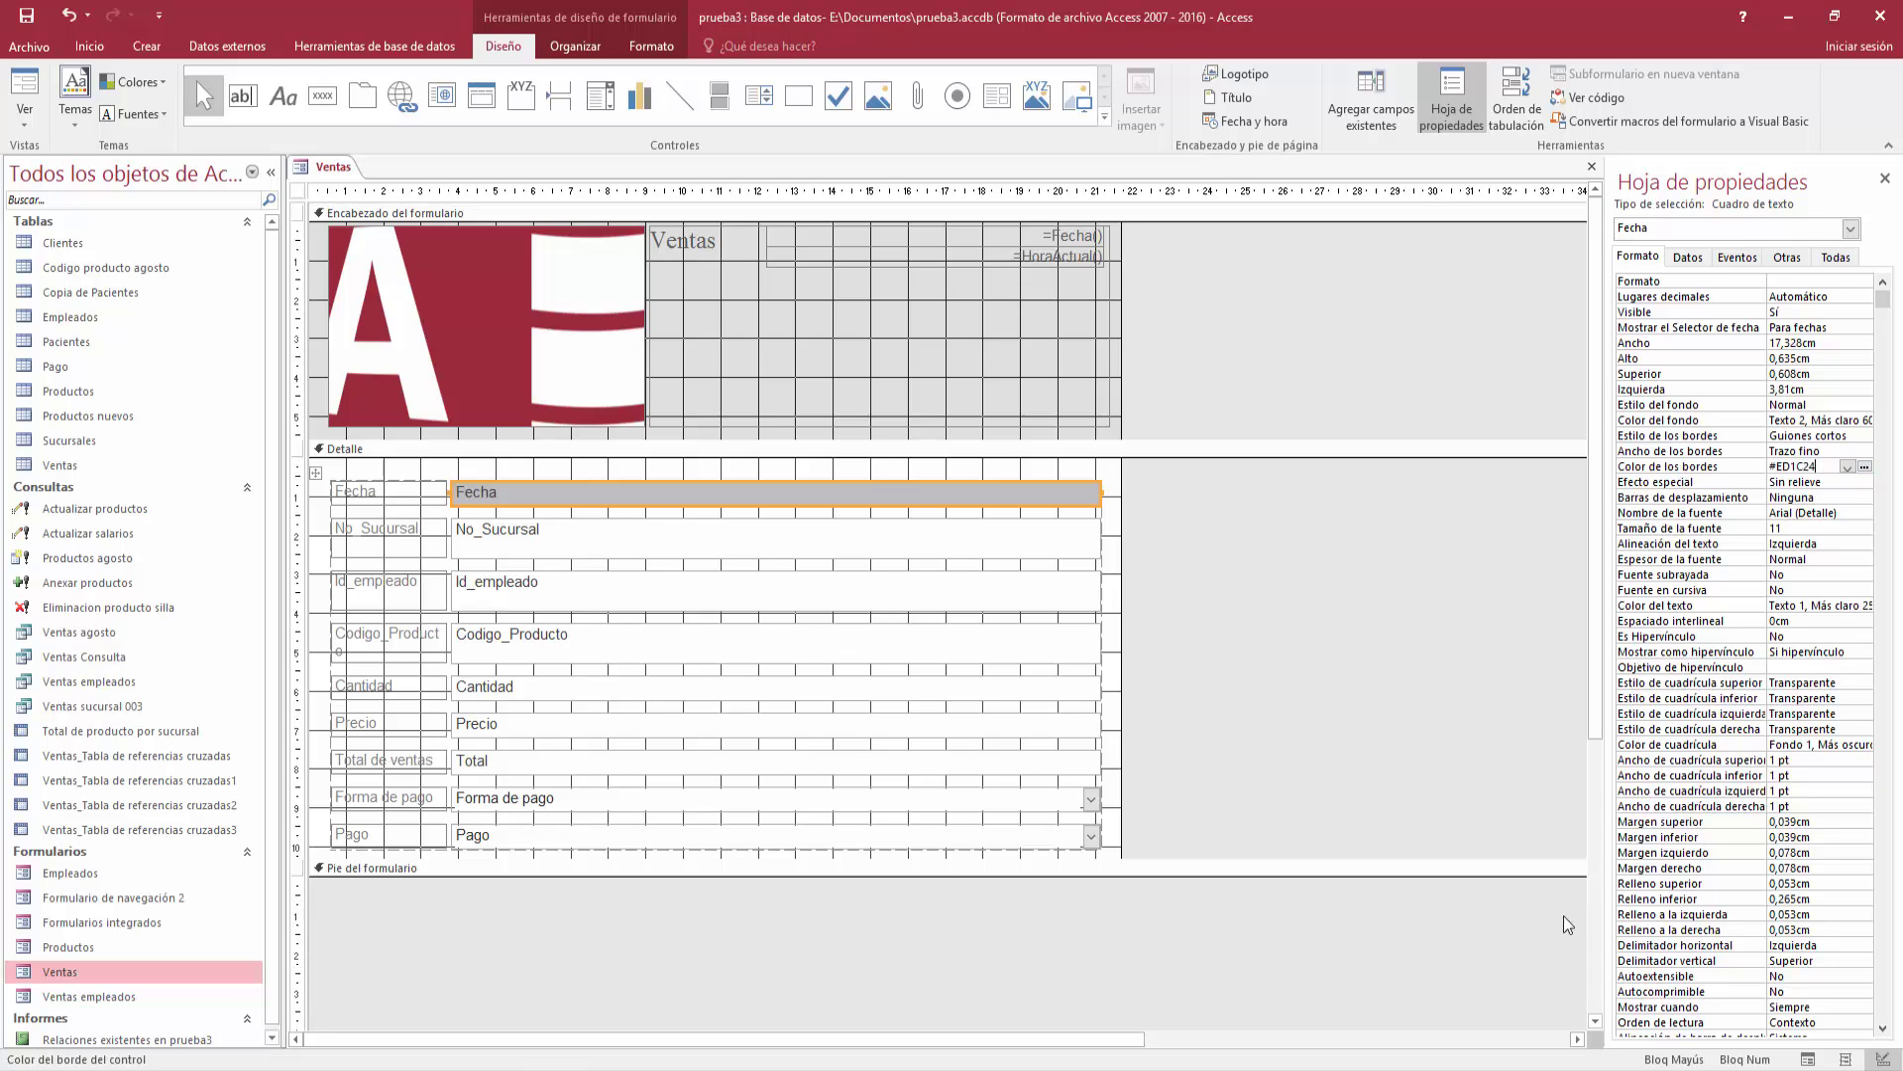
Review the Fecha text box's remaining format properties and its data properties, including the control source and text format options
scroll(1782, 783, down, 1)
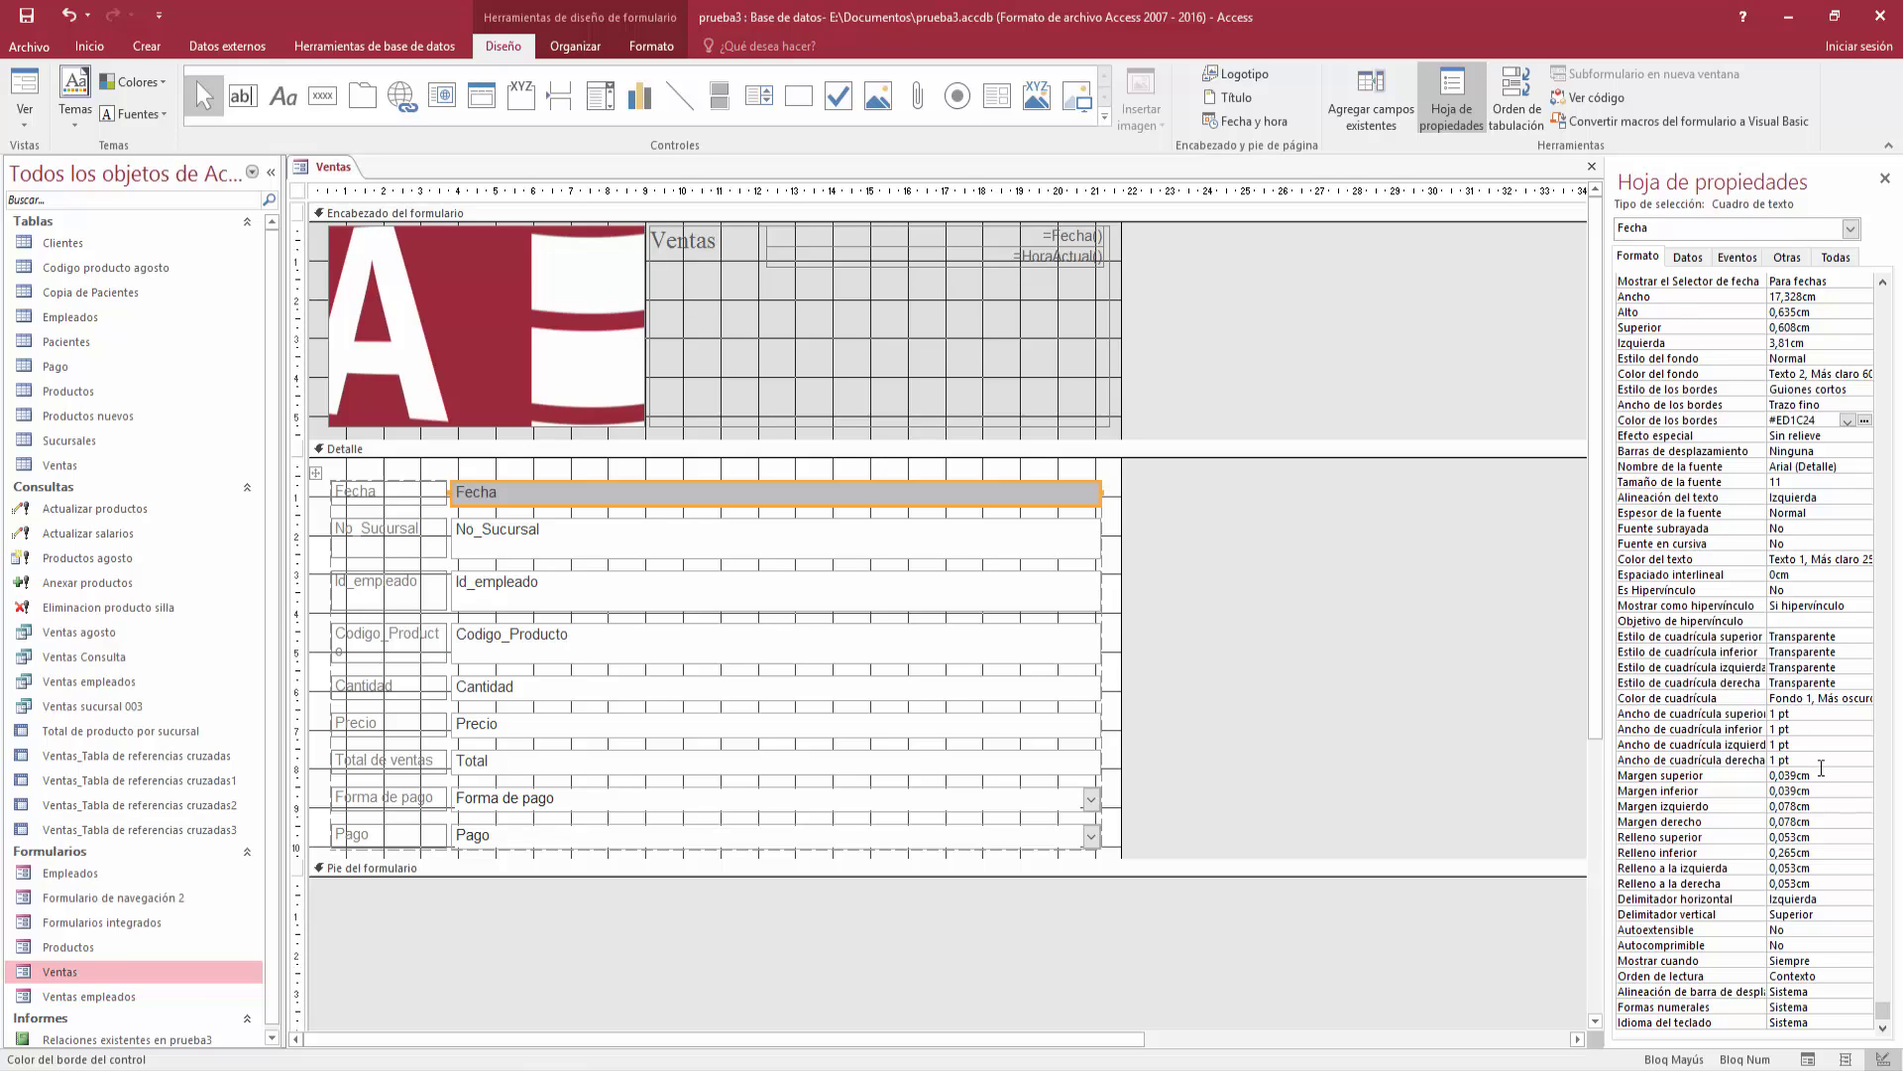
click(1697, 257)
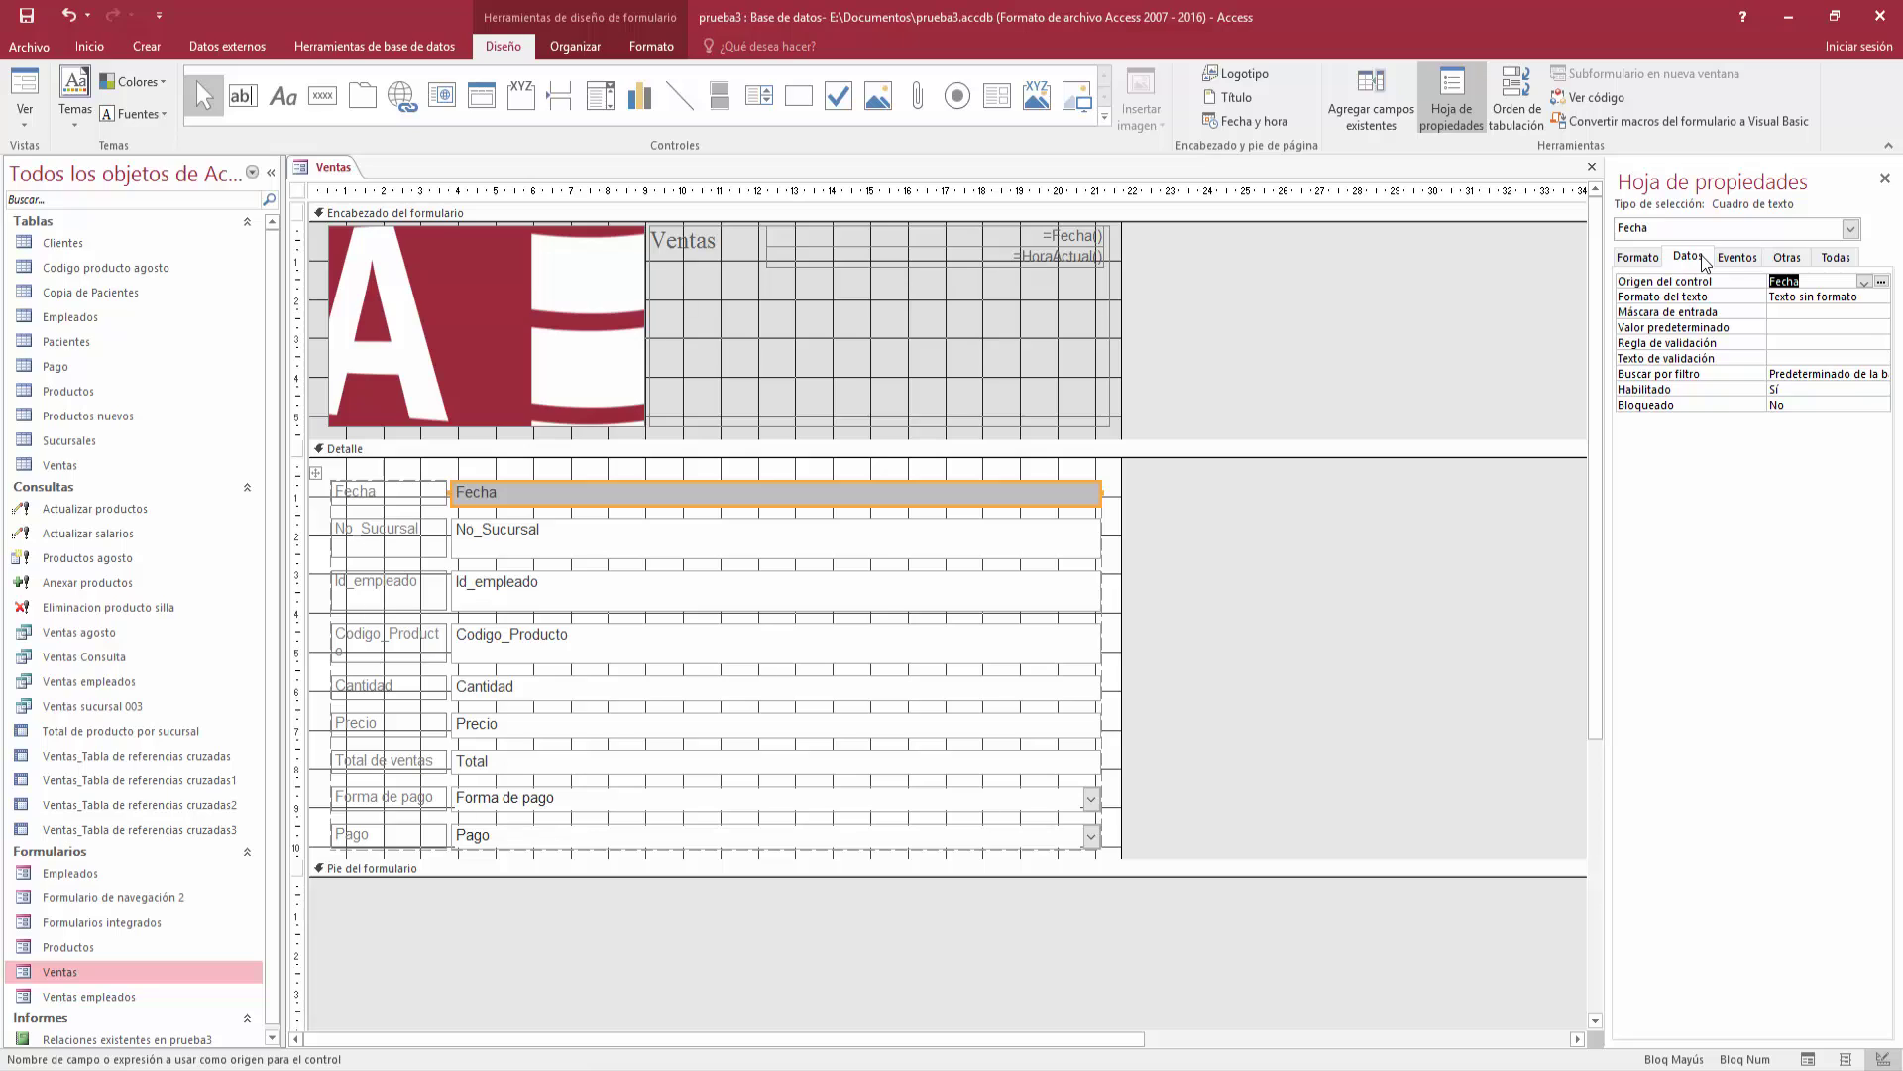
click(1865, 283)
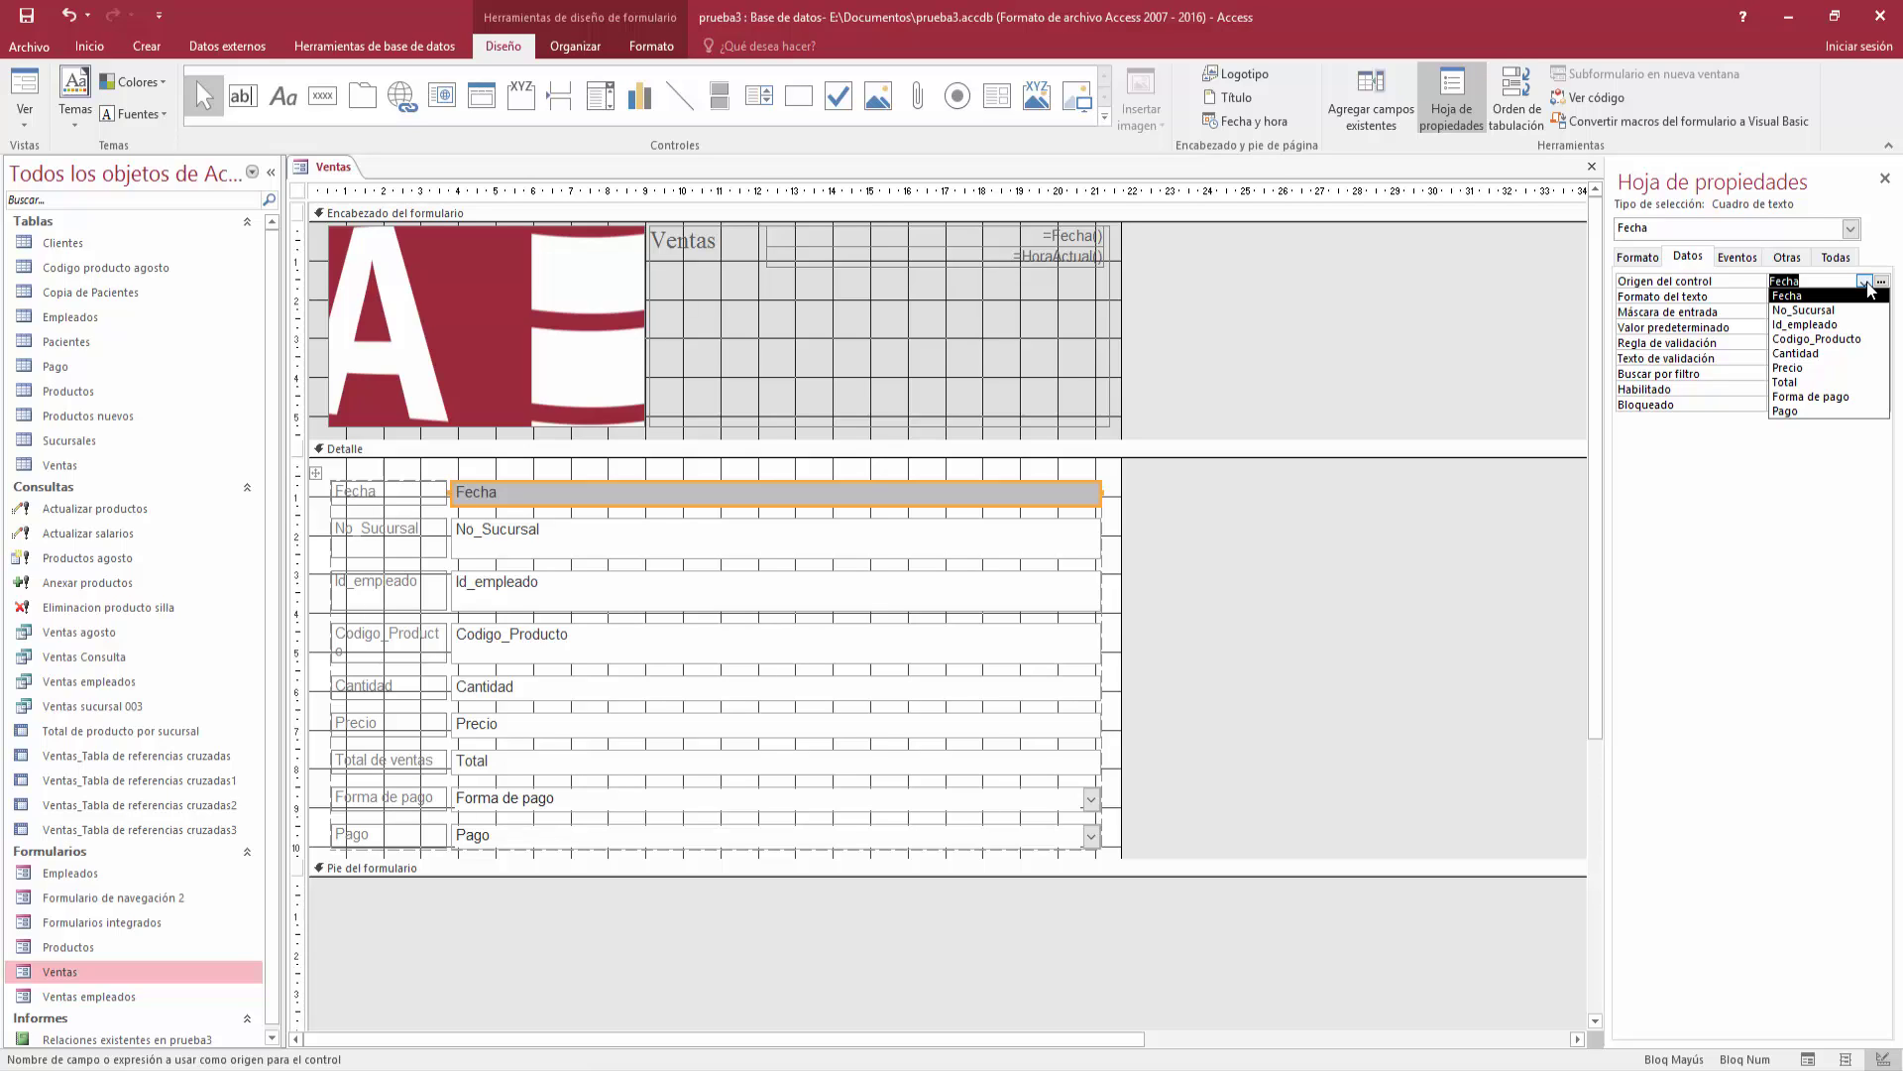
click(1856, 295)
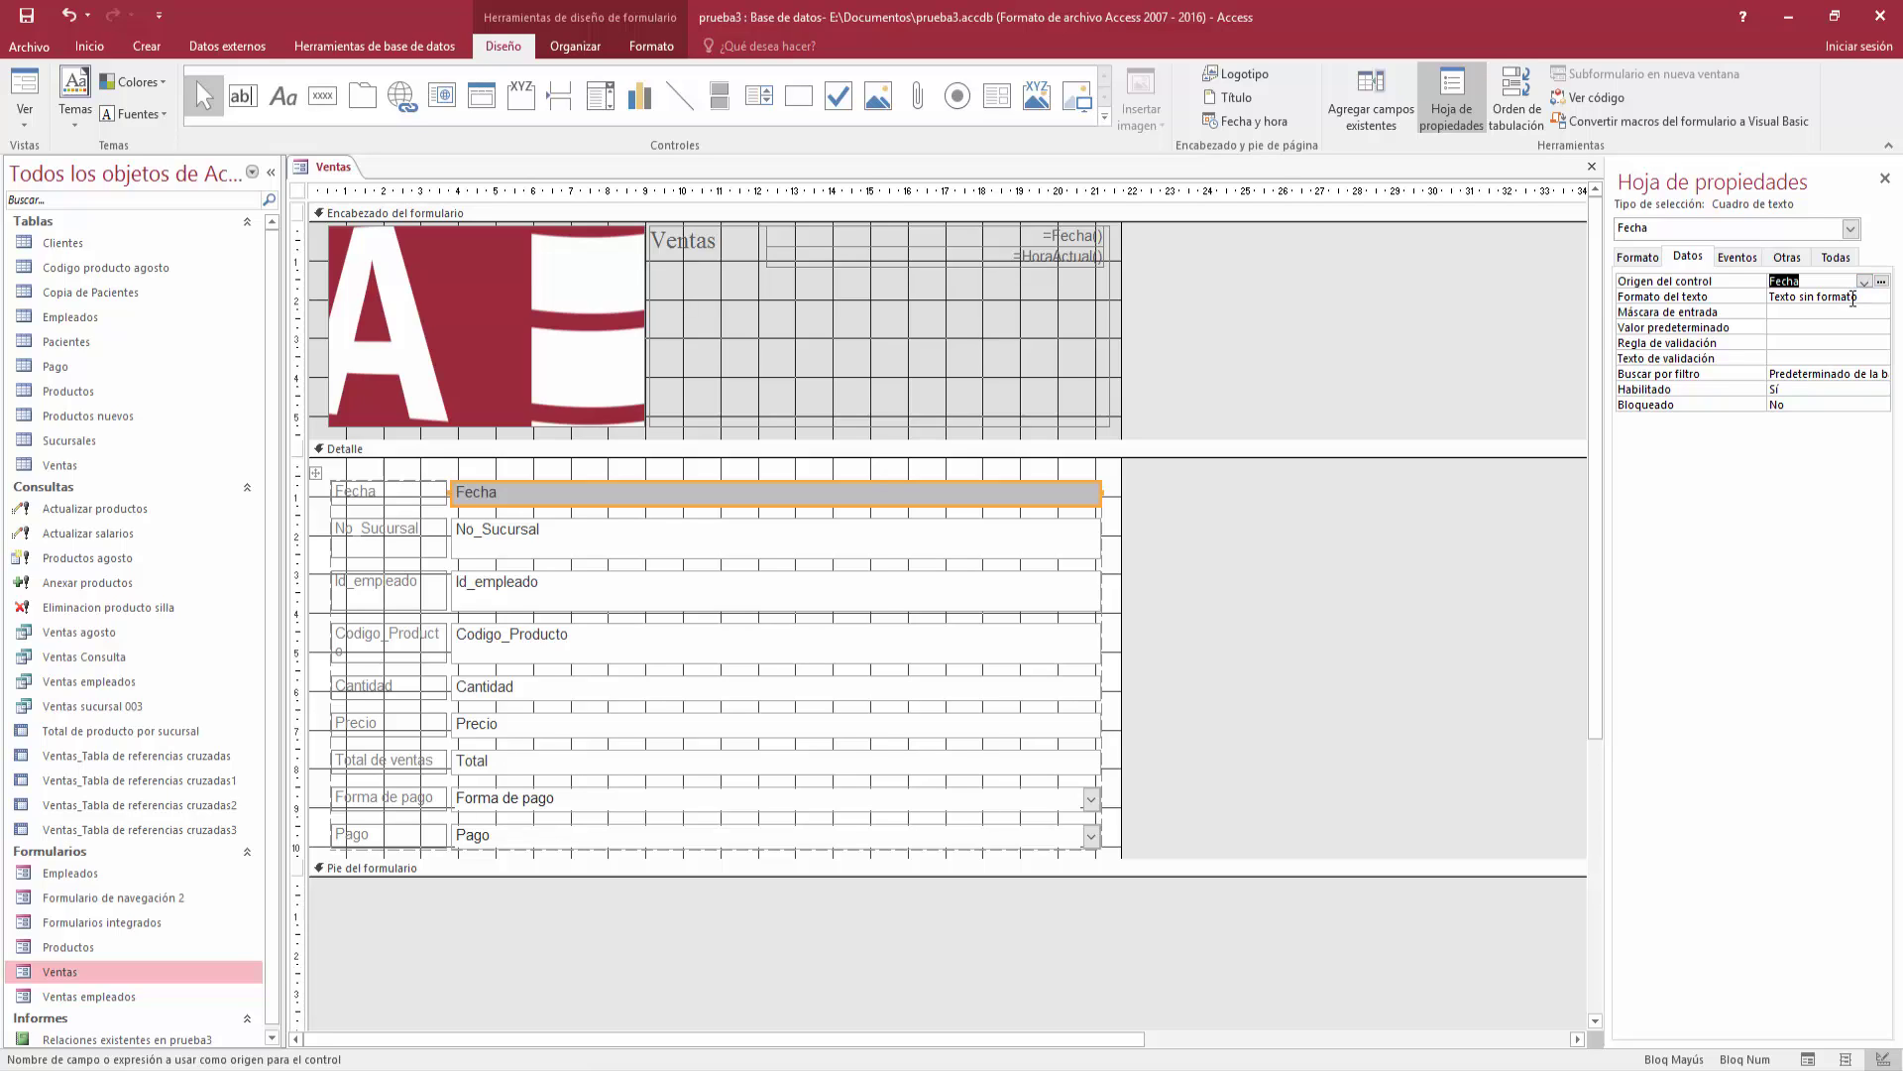
click(1852, 297)
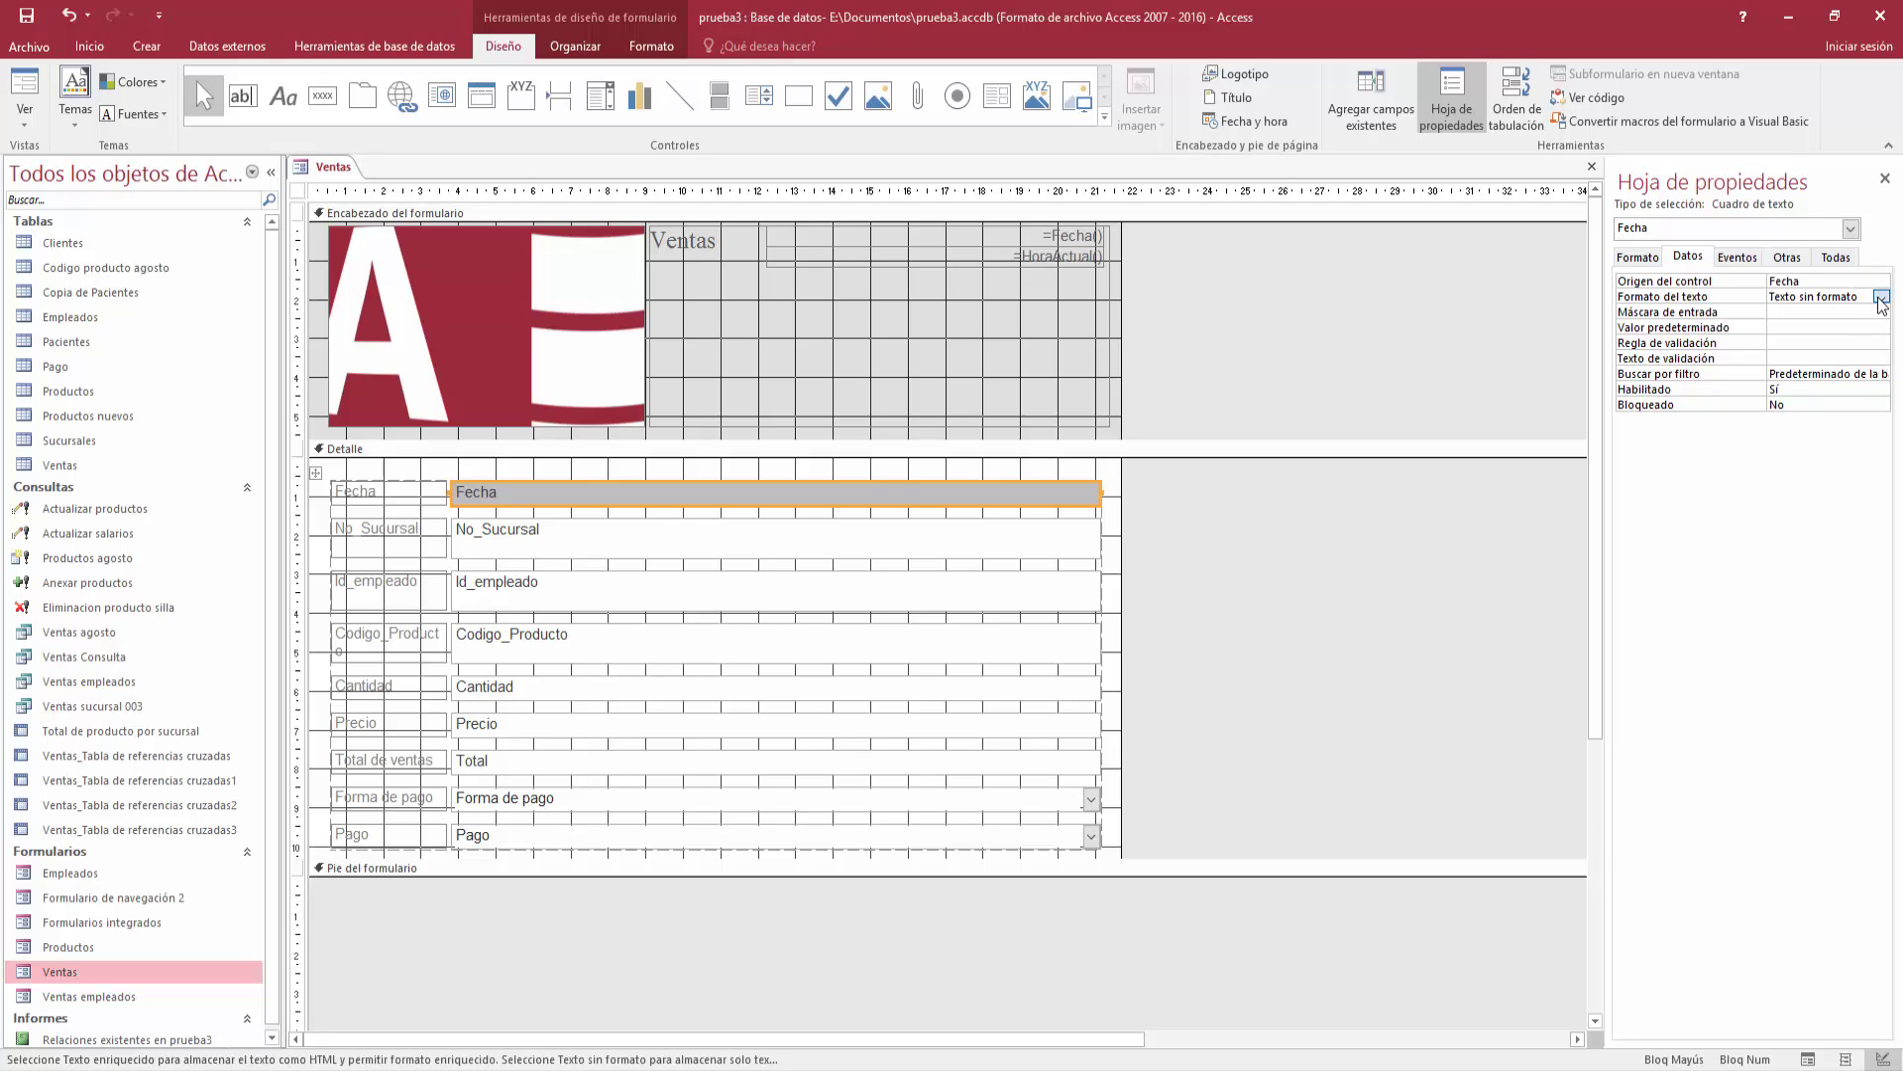
click(1881, 298)
click(1879, 308)
Review the Fecha text box's event properties and the options offered for Al hacer clic
click(1735, 257)
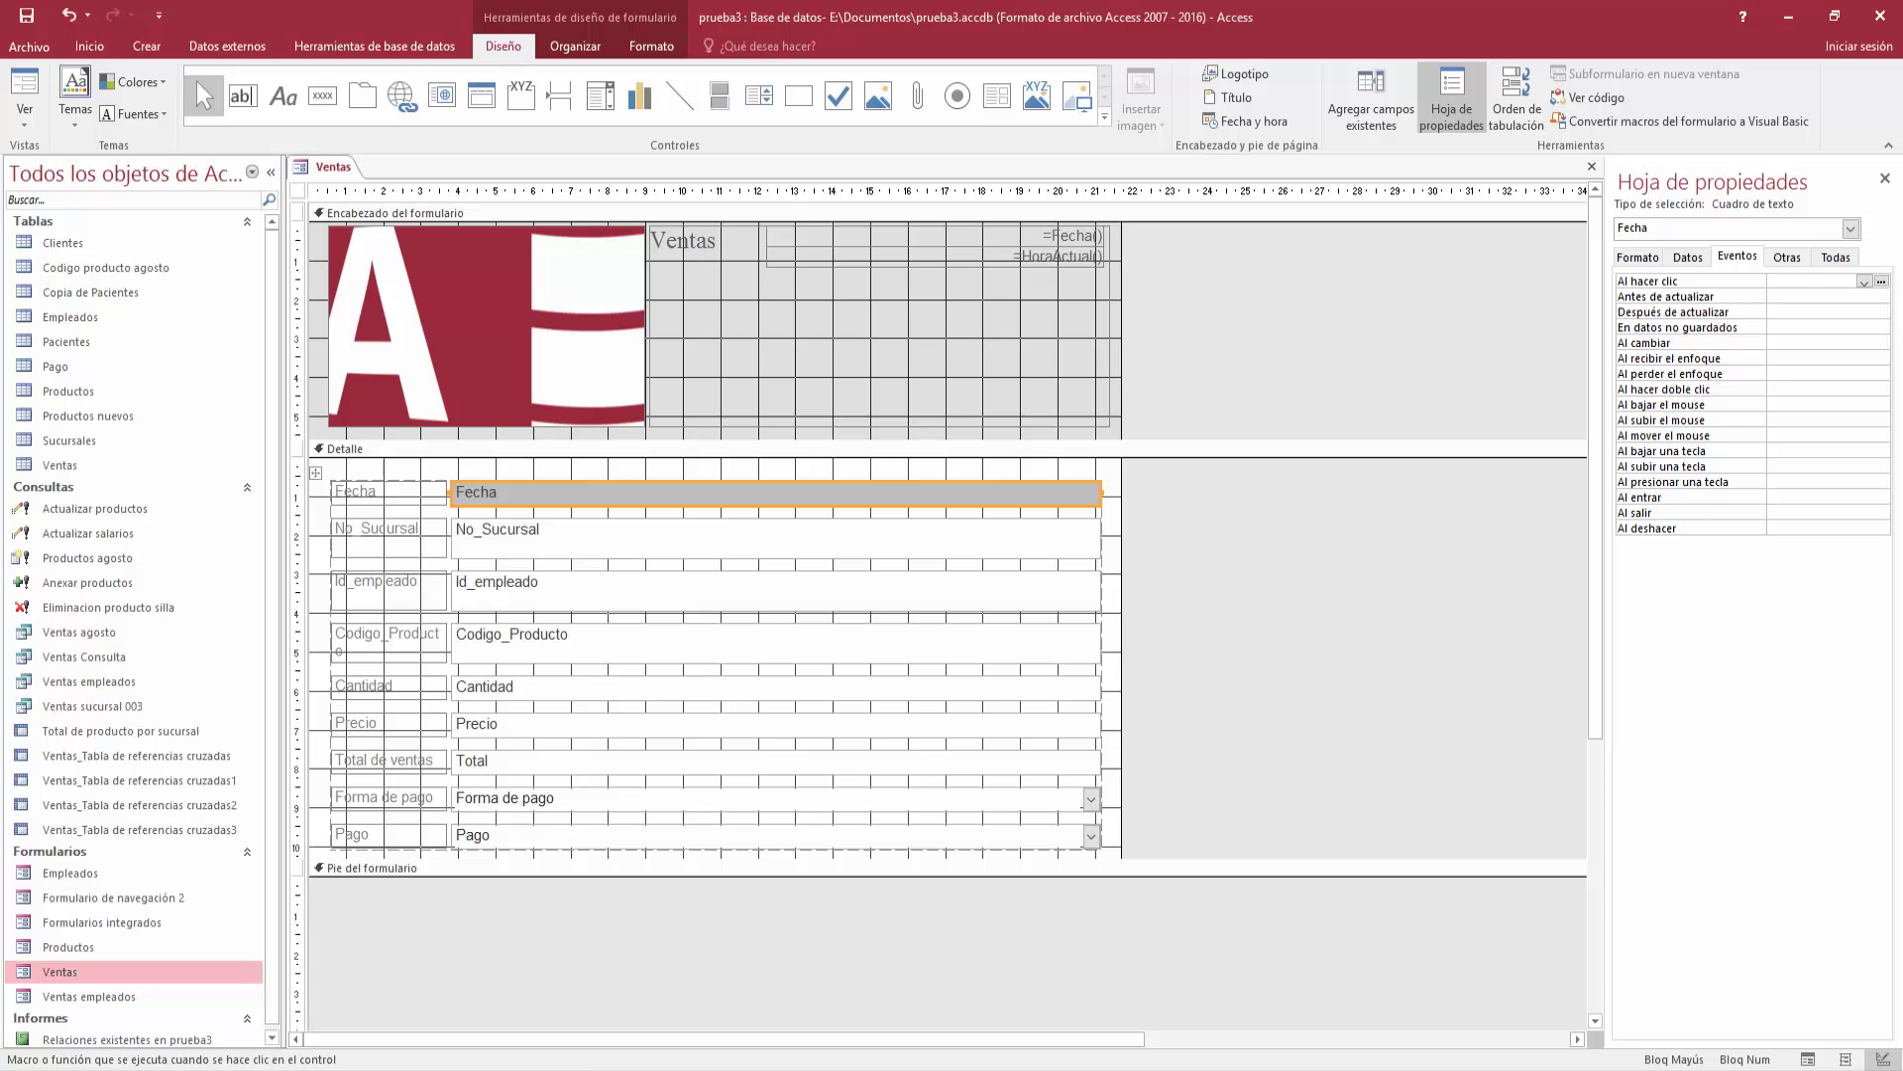
click(1863, 281)
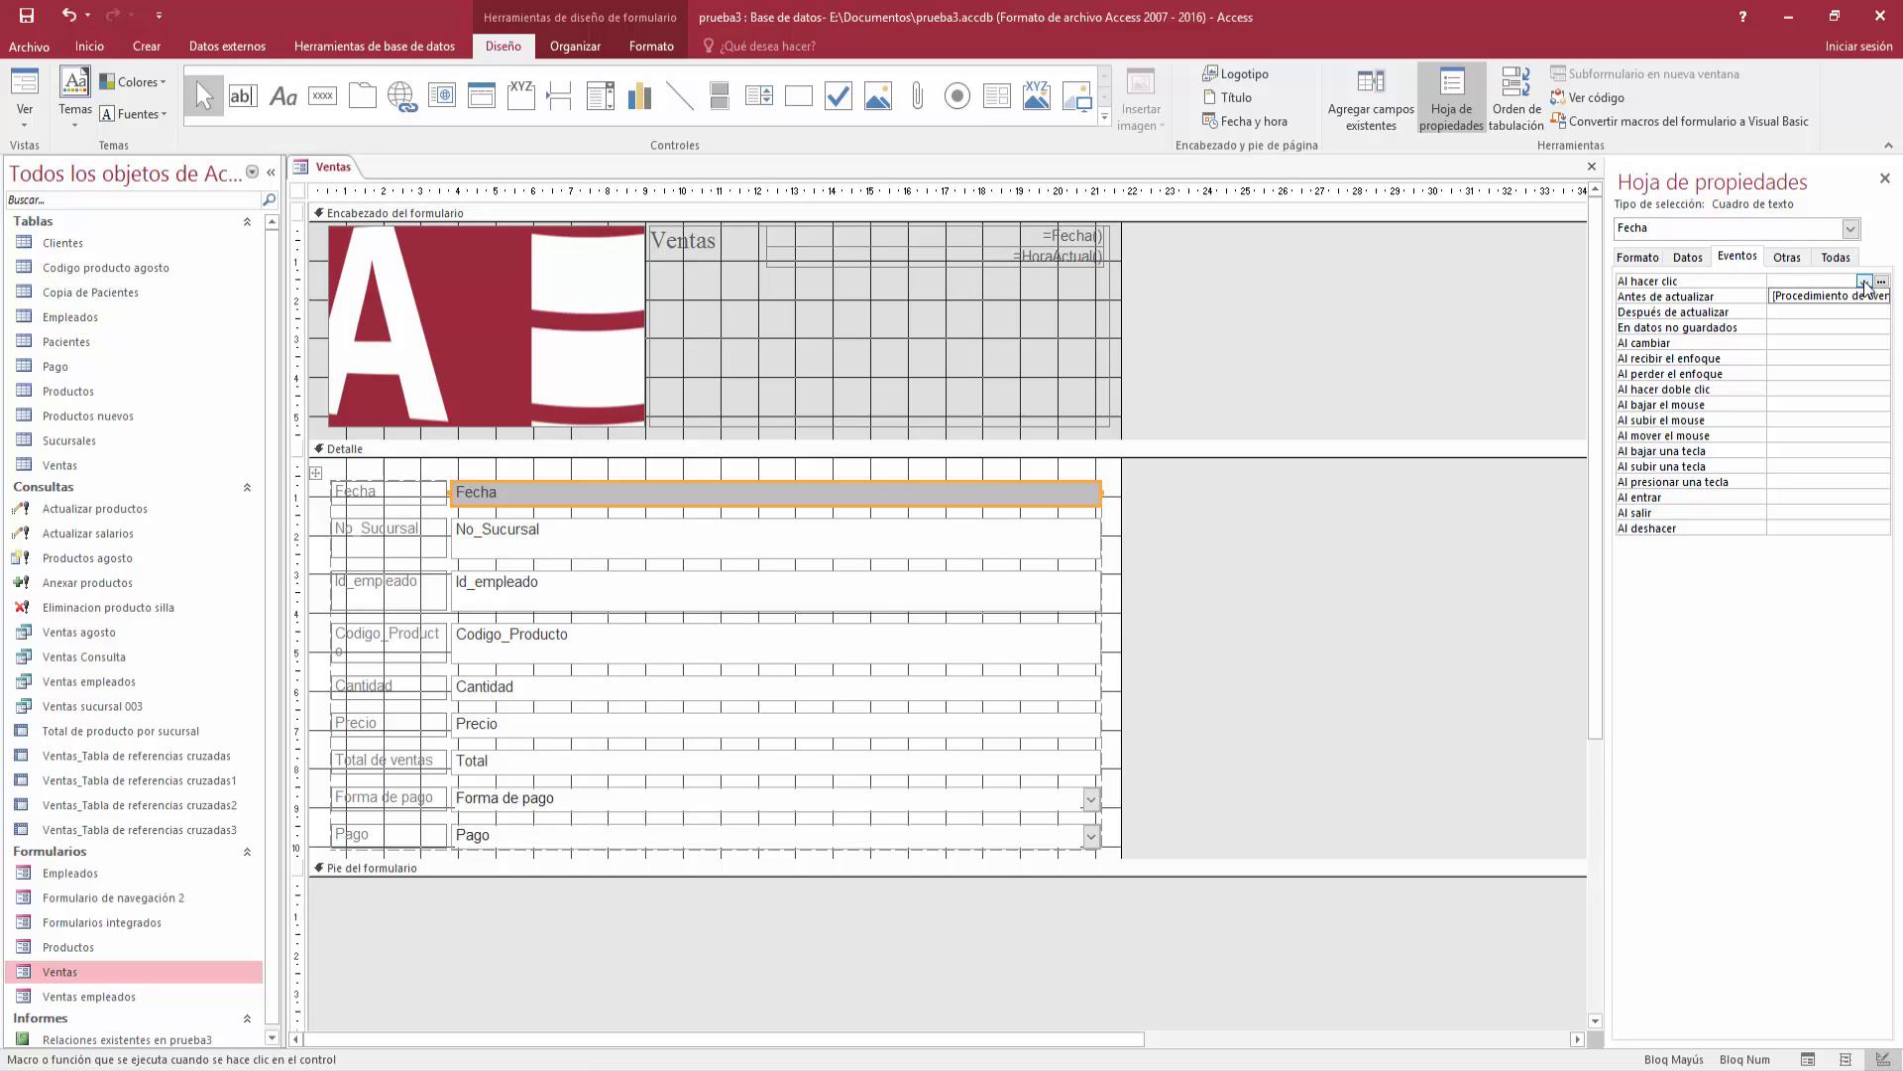
click(1864, 282)
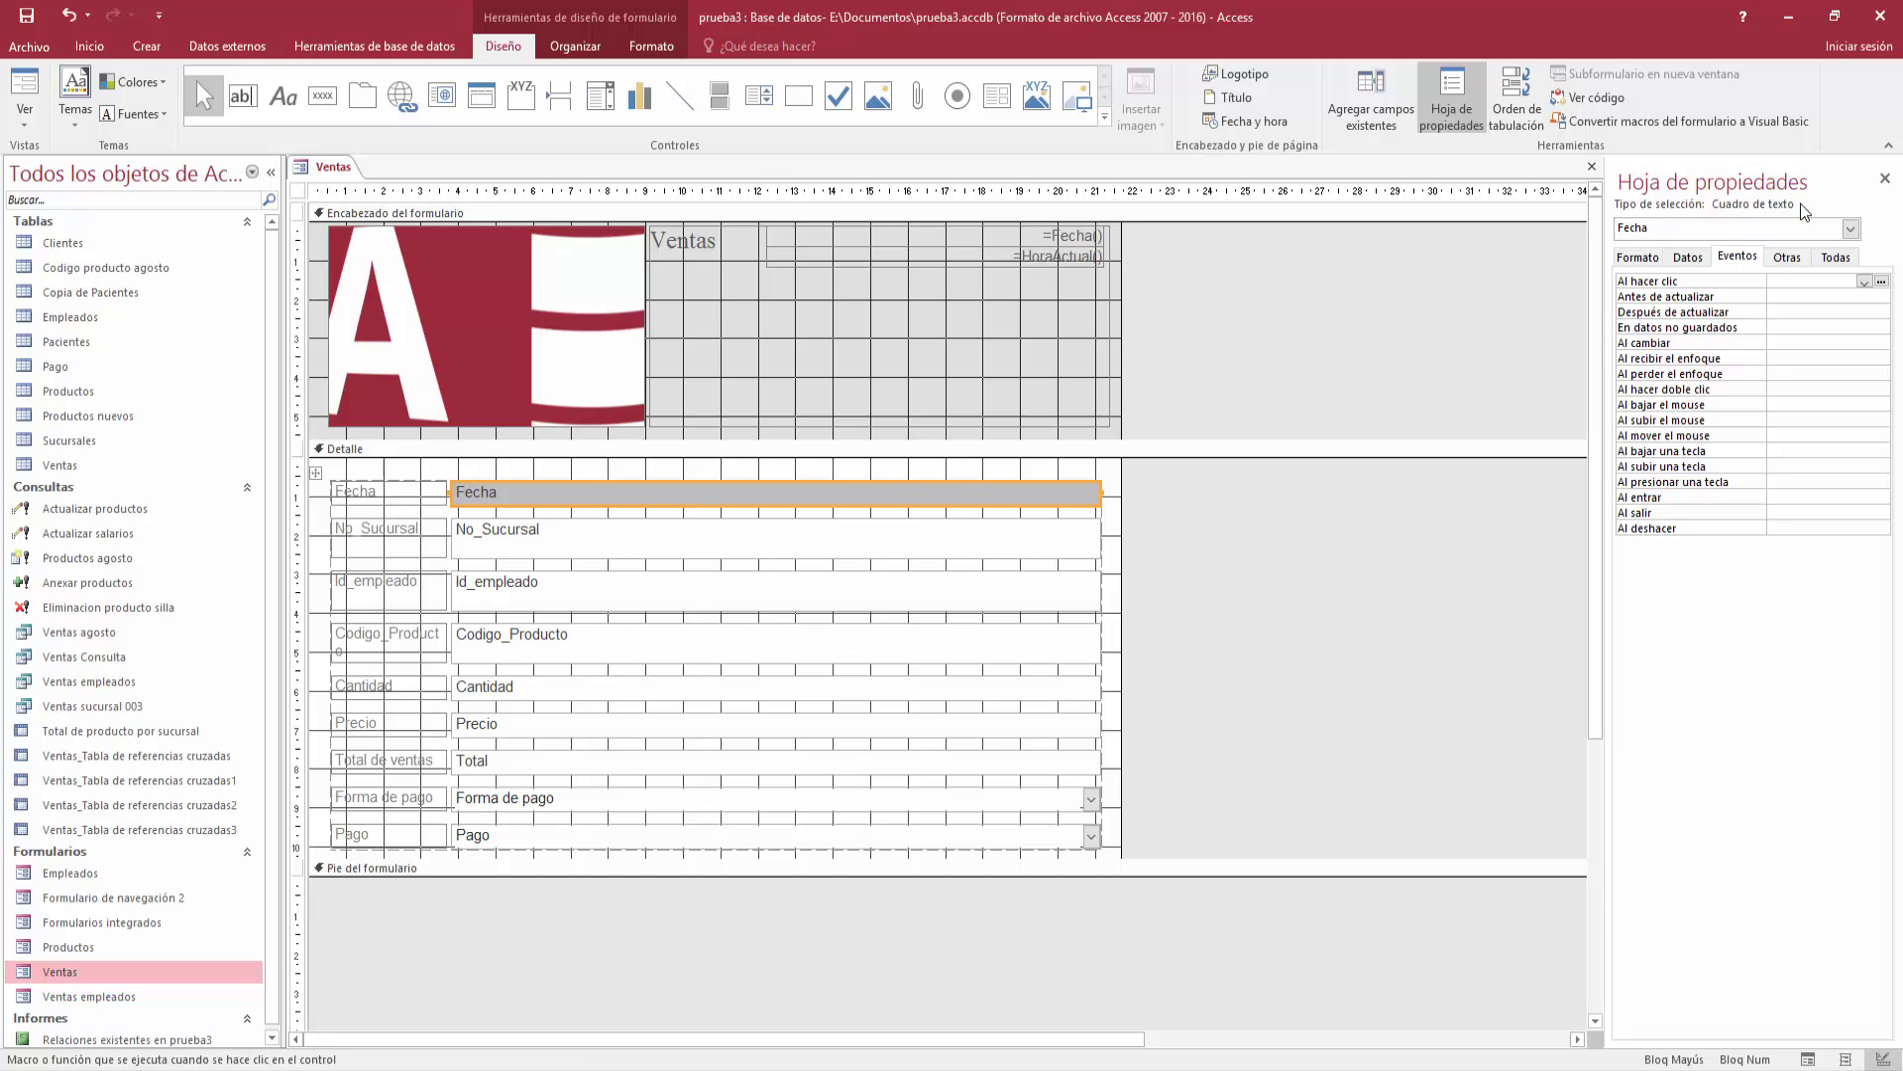
Review the Fecha text box's remaining properties and its complete property list, and check its formatting in Form view before returning to Design view
click(1786, 257)
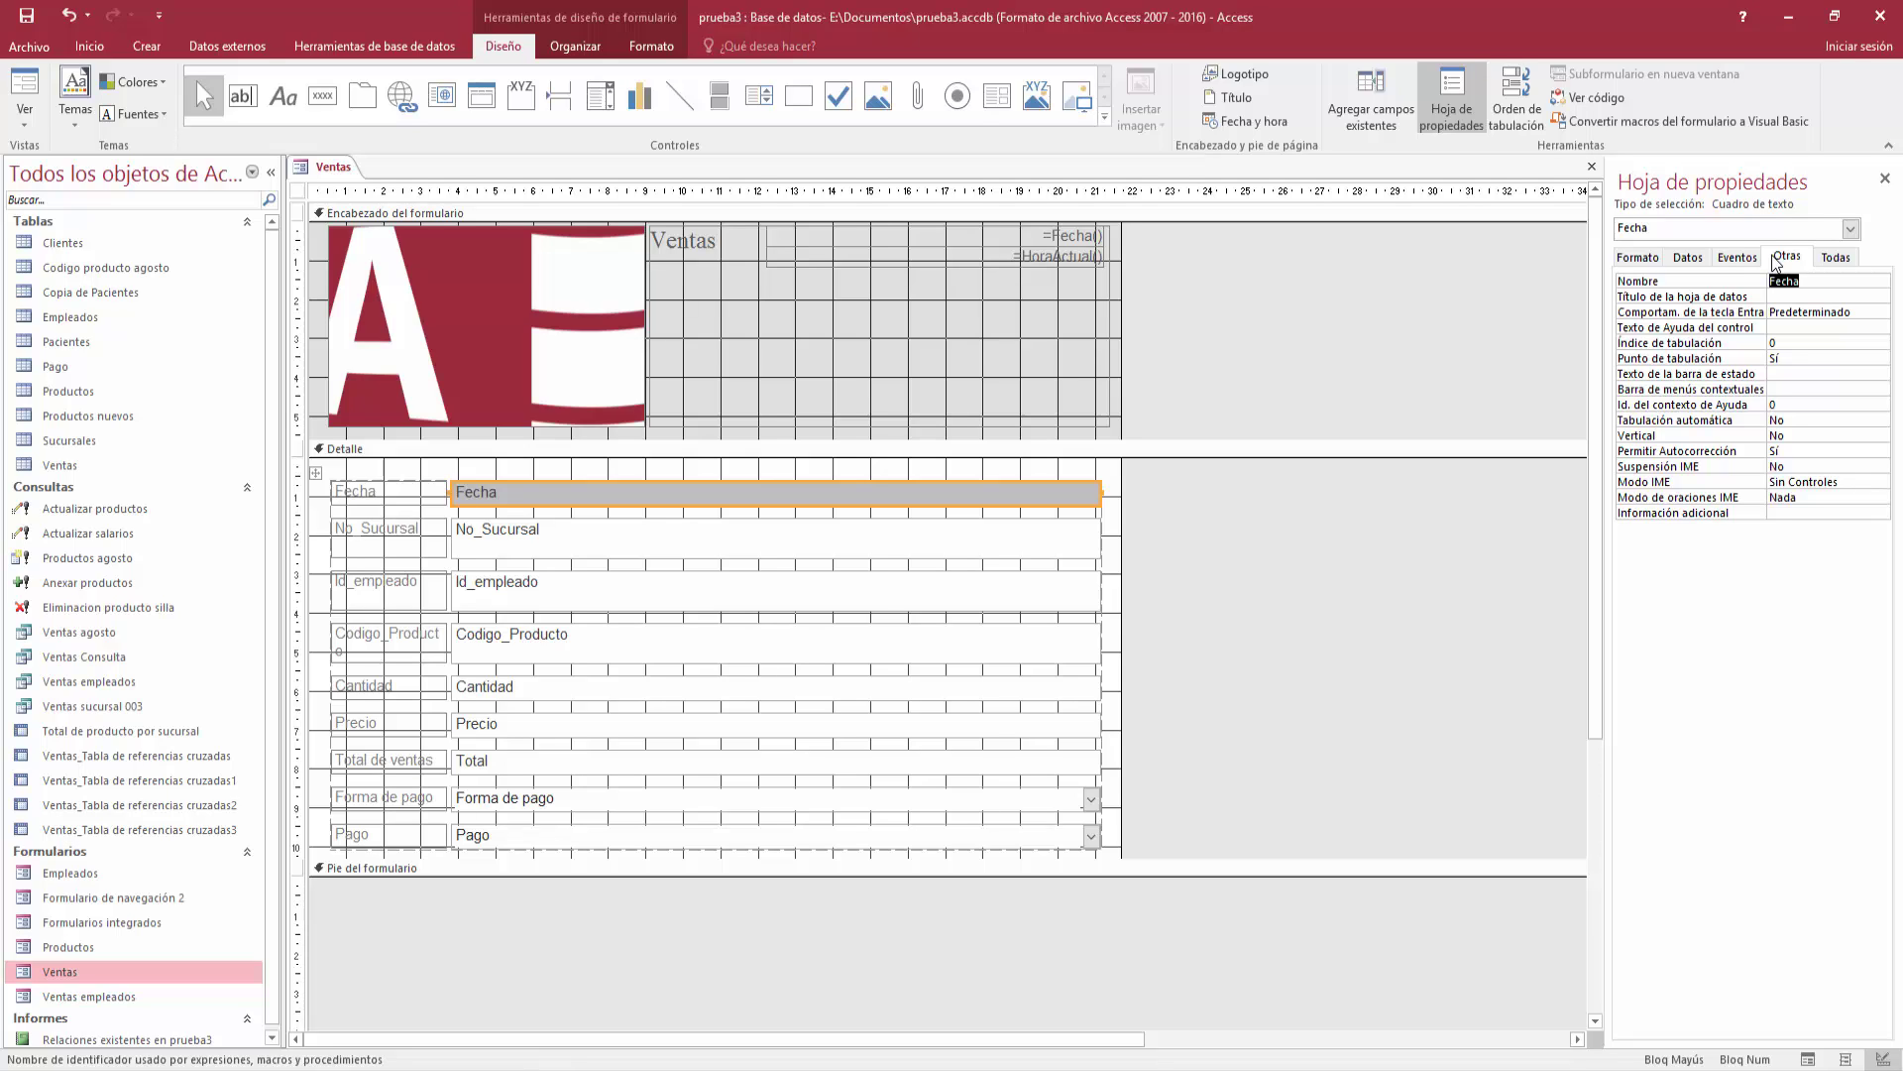
click(1832, 258)
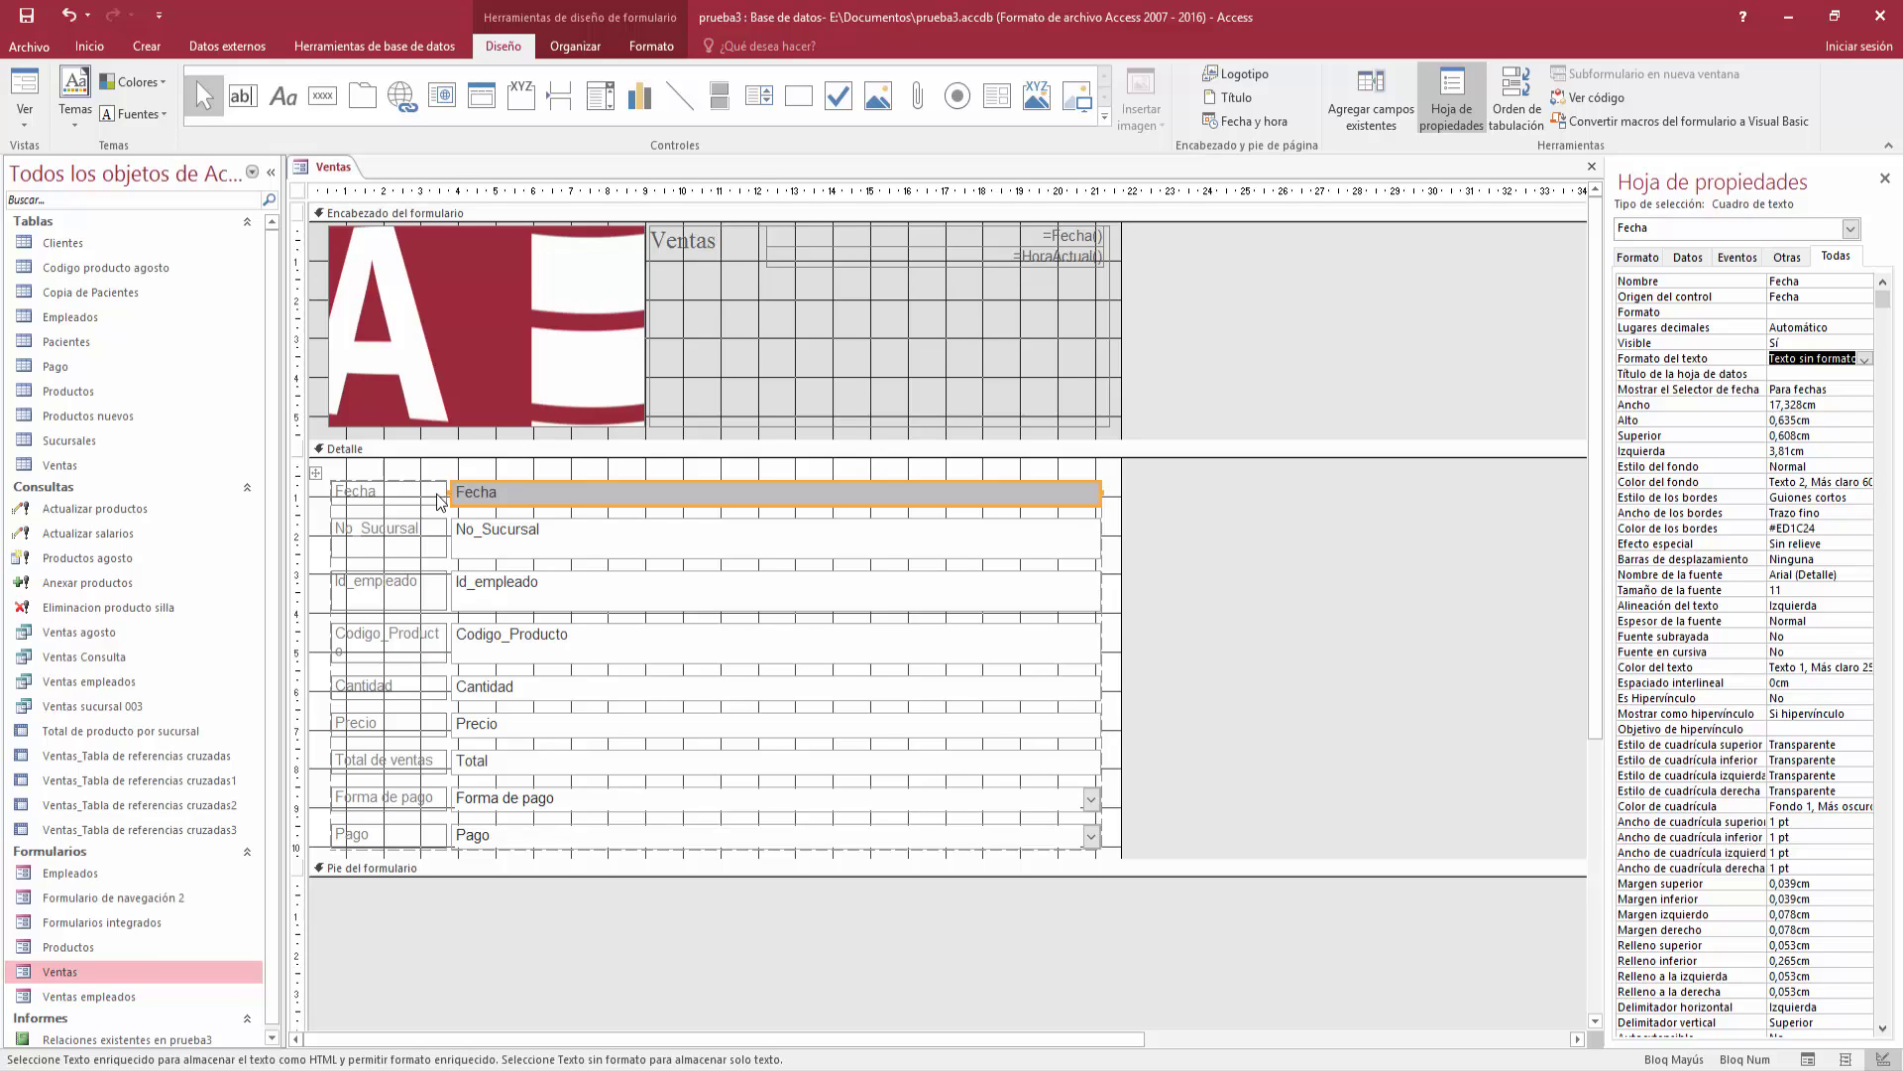
click(24, 114)
click(32, 169)
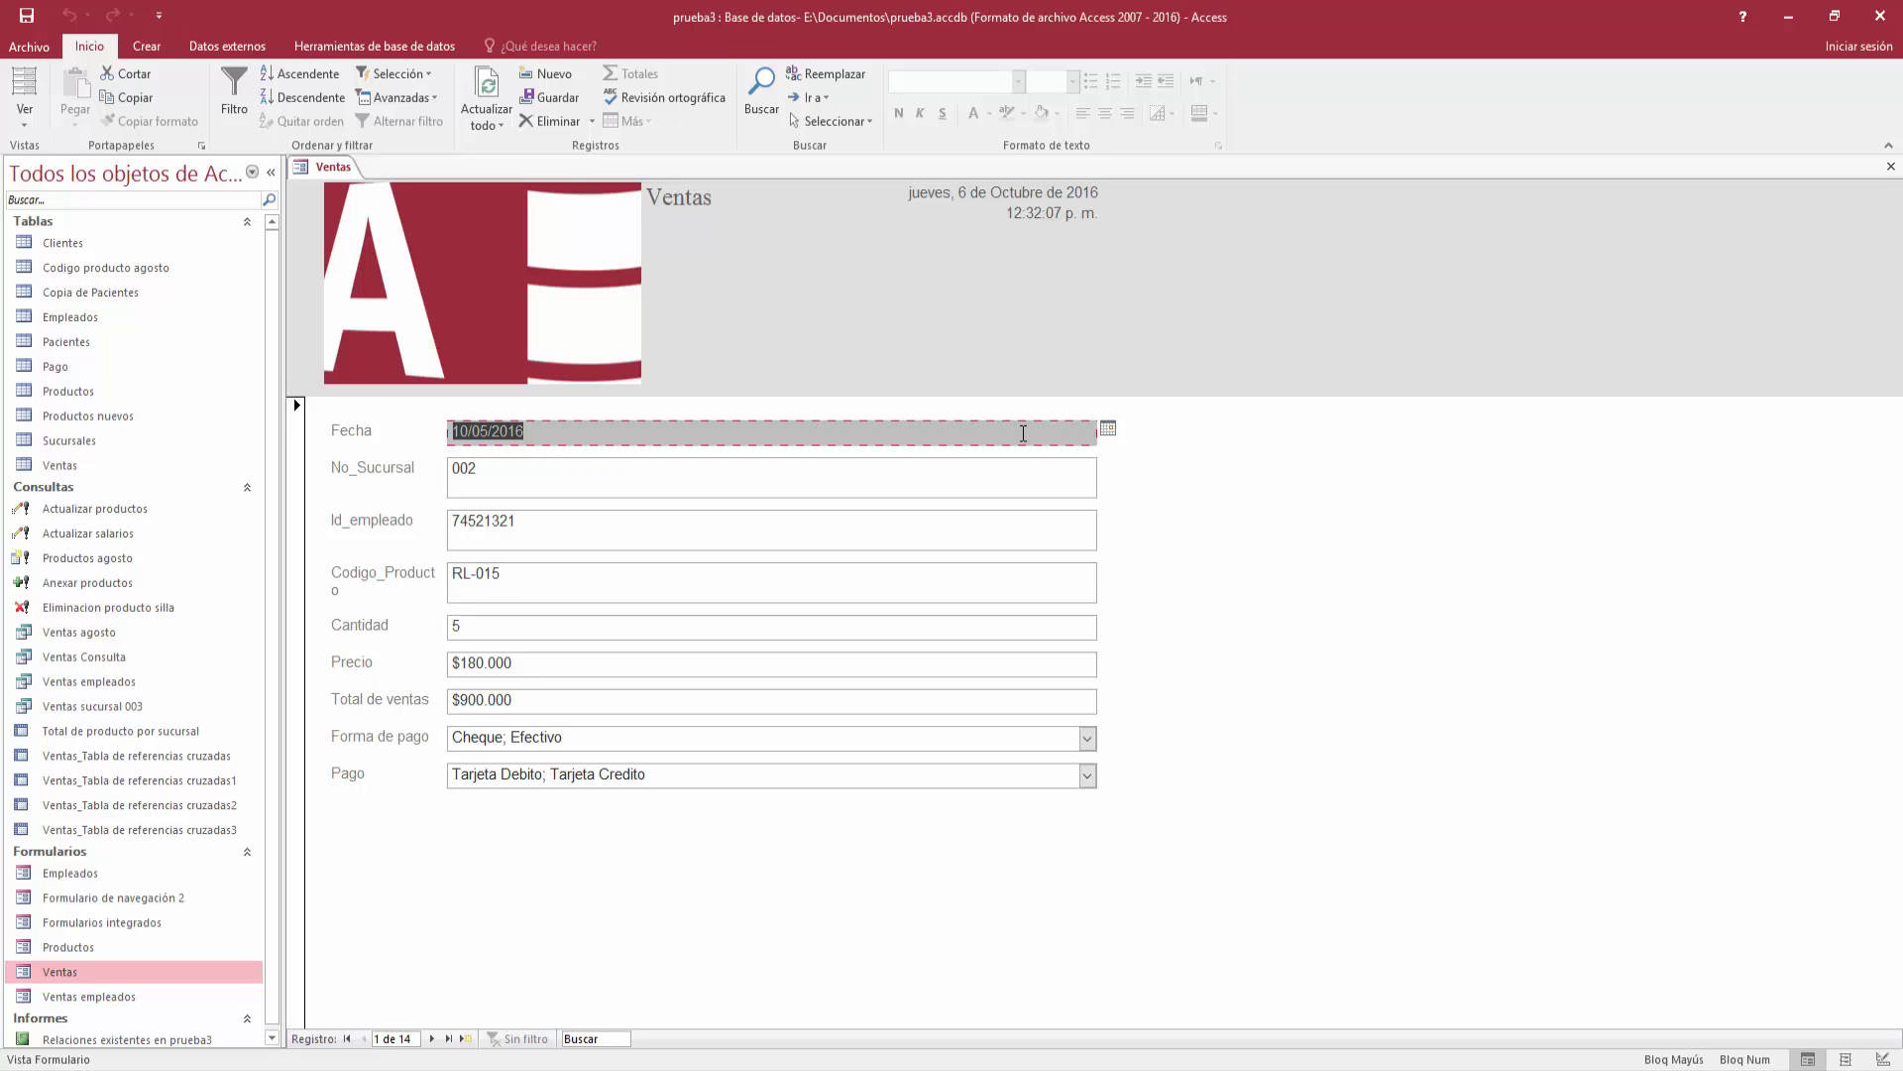
click(25, 109)
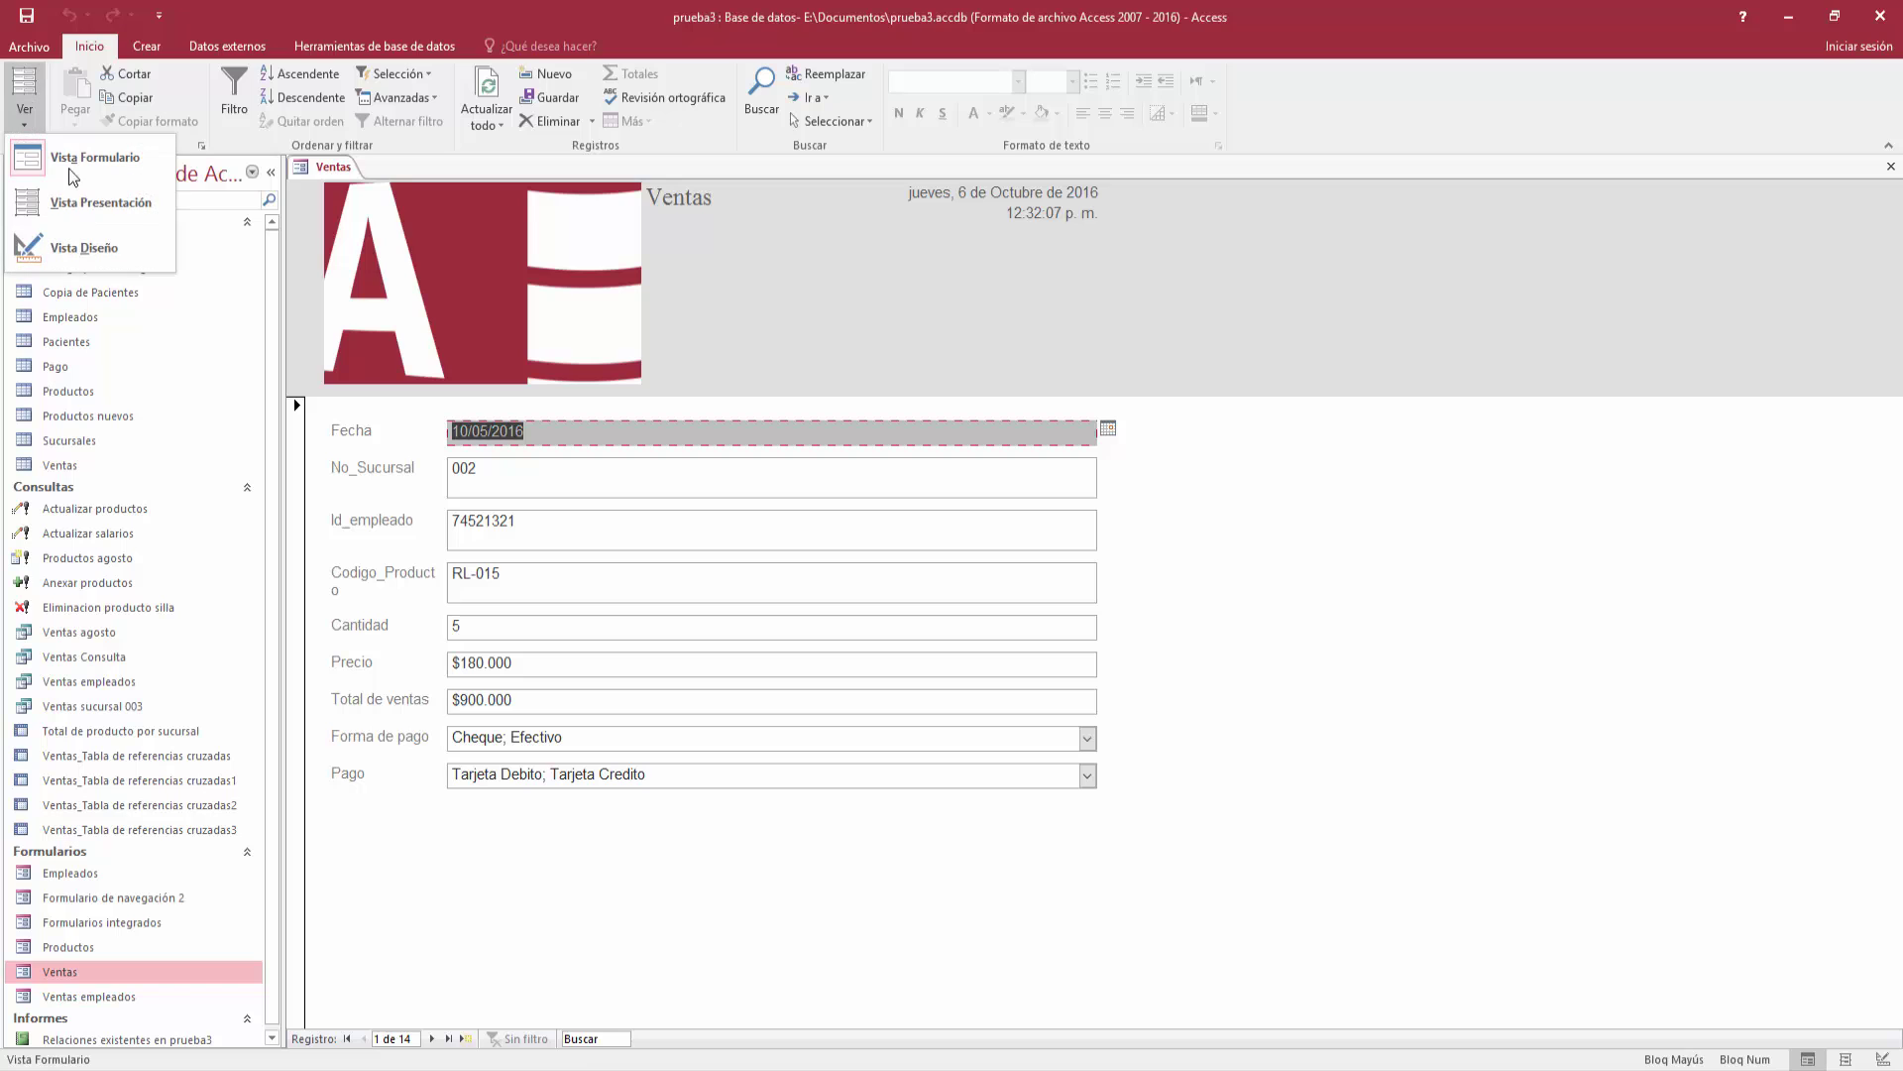
click(121, 246)
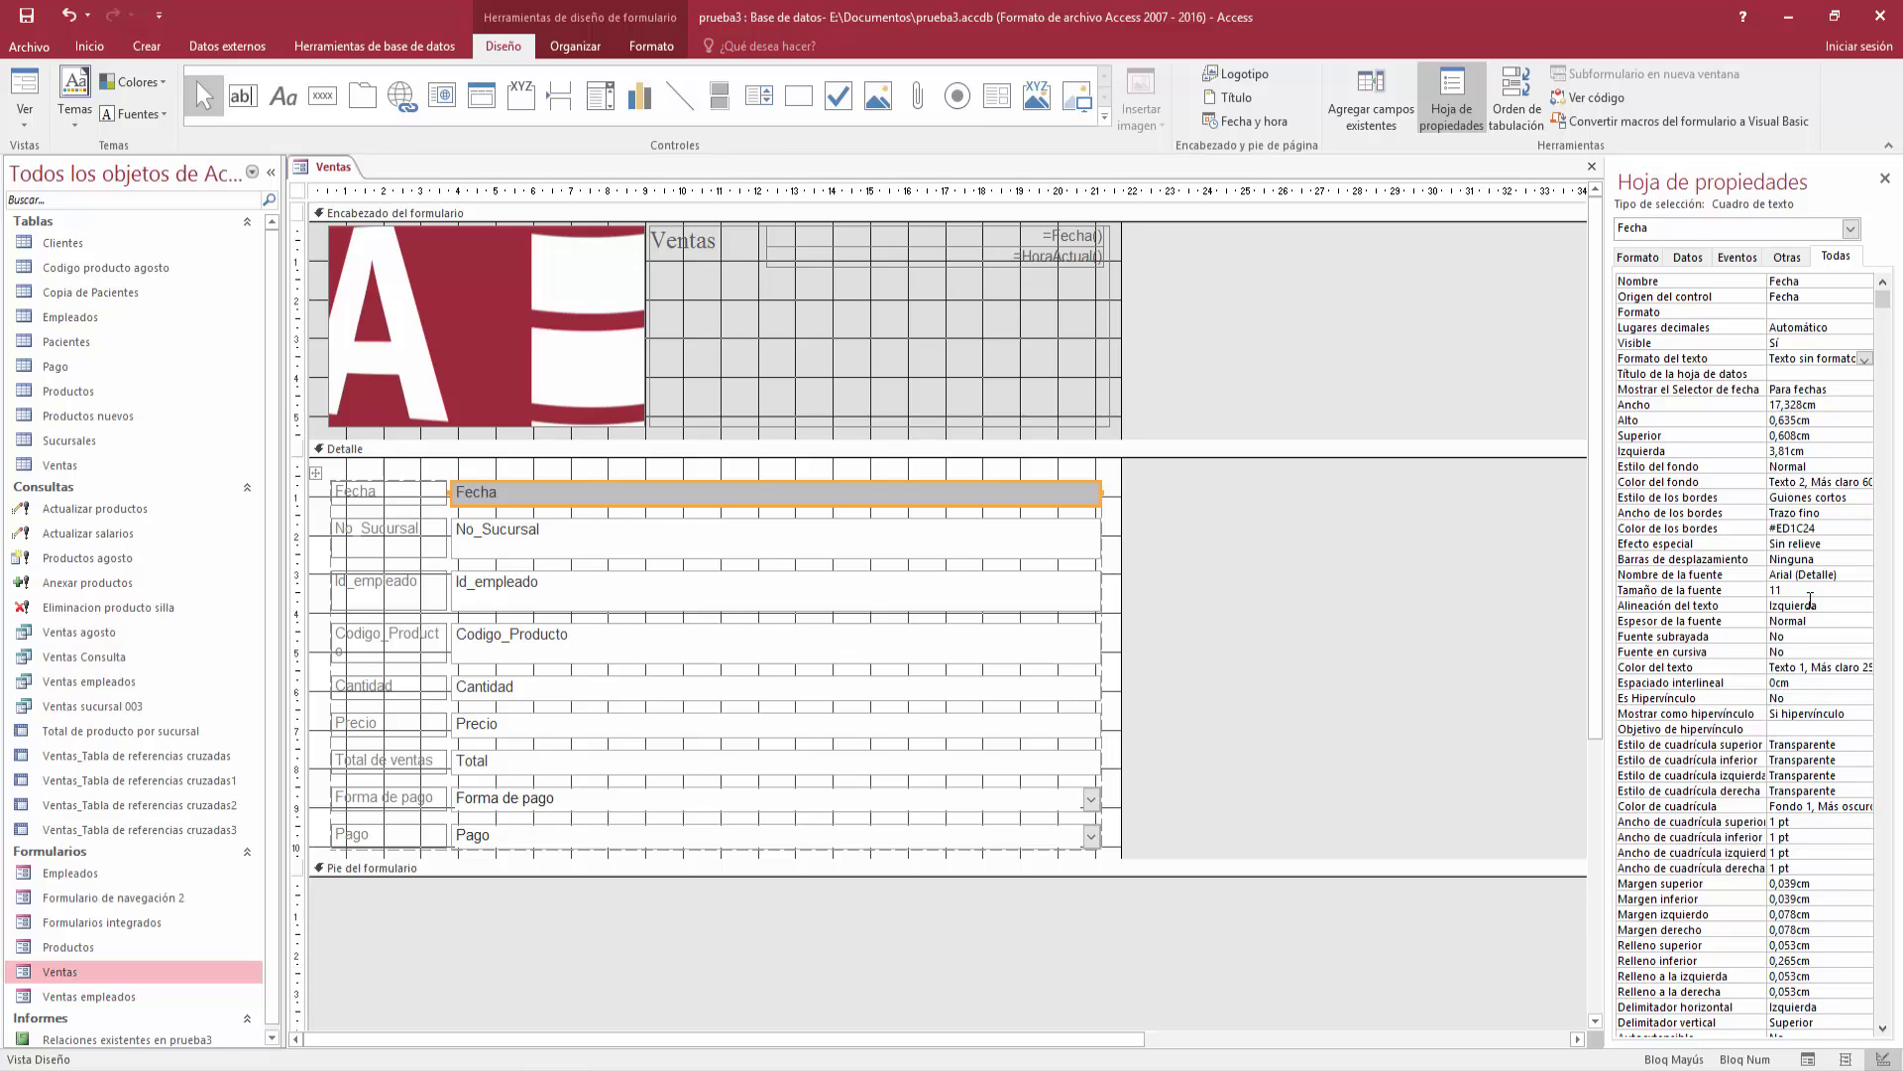
Set the Fecha text box's special effect to Con relieve, check it in Form view and return to Design view
double_click(1804, 543)
click(39, 91)
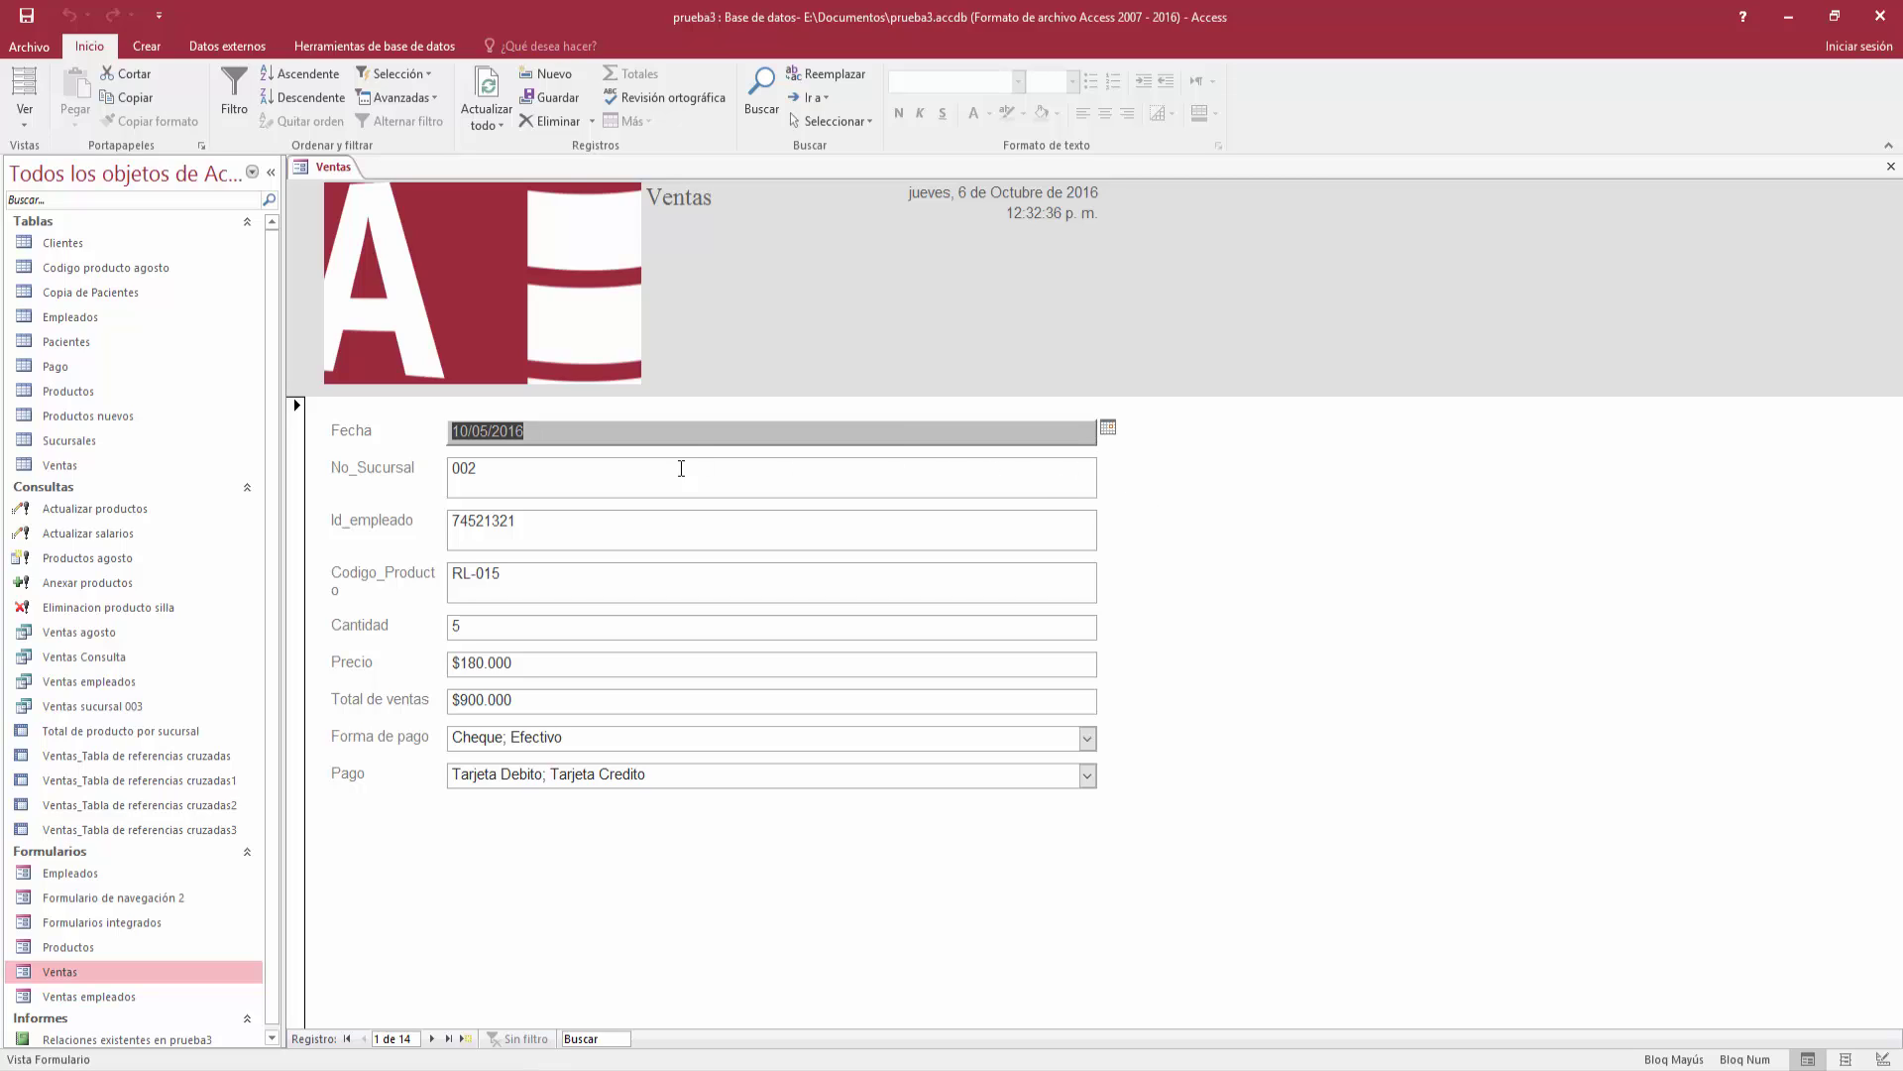
click(1094, 476)
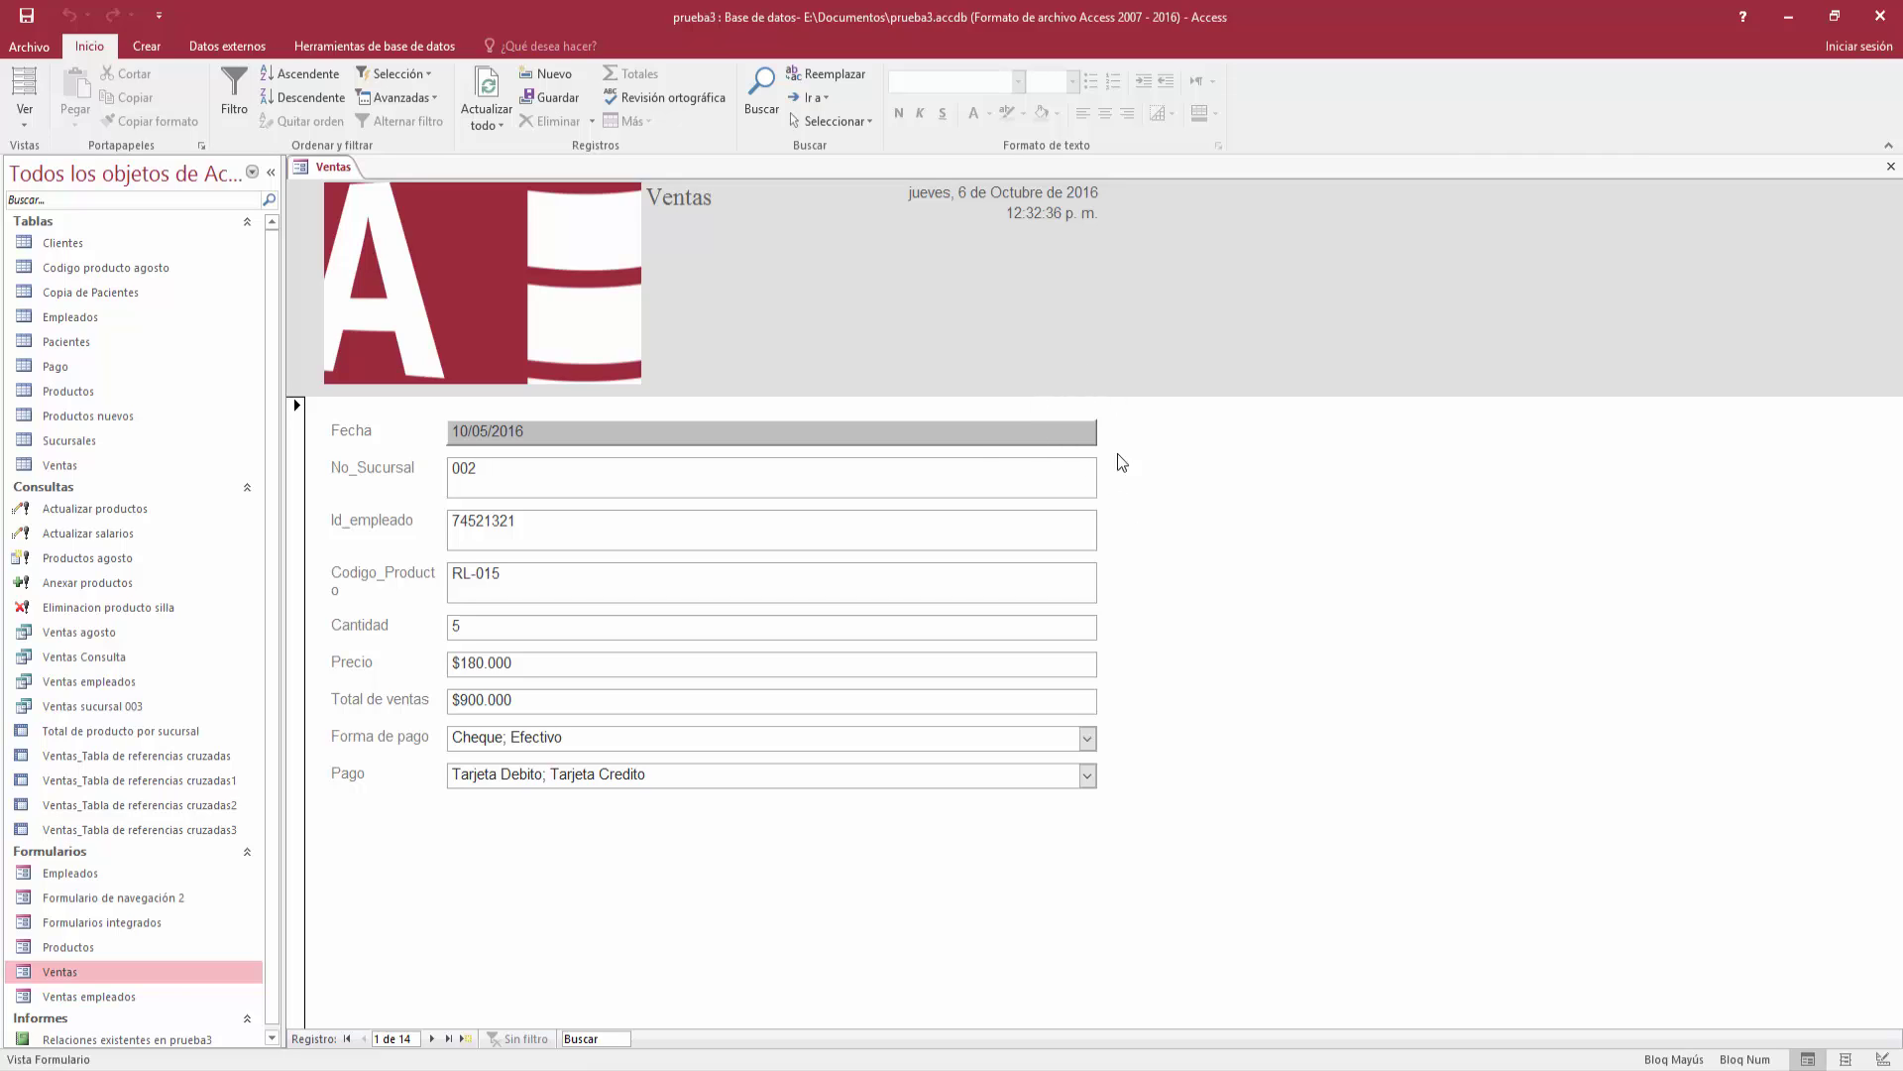
click(25, 114)
click(73, 245)
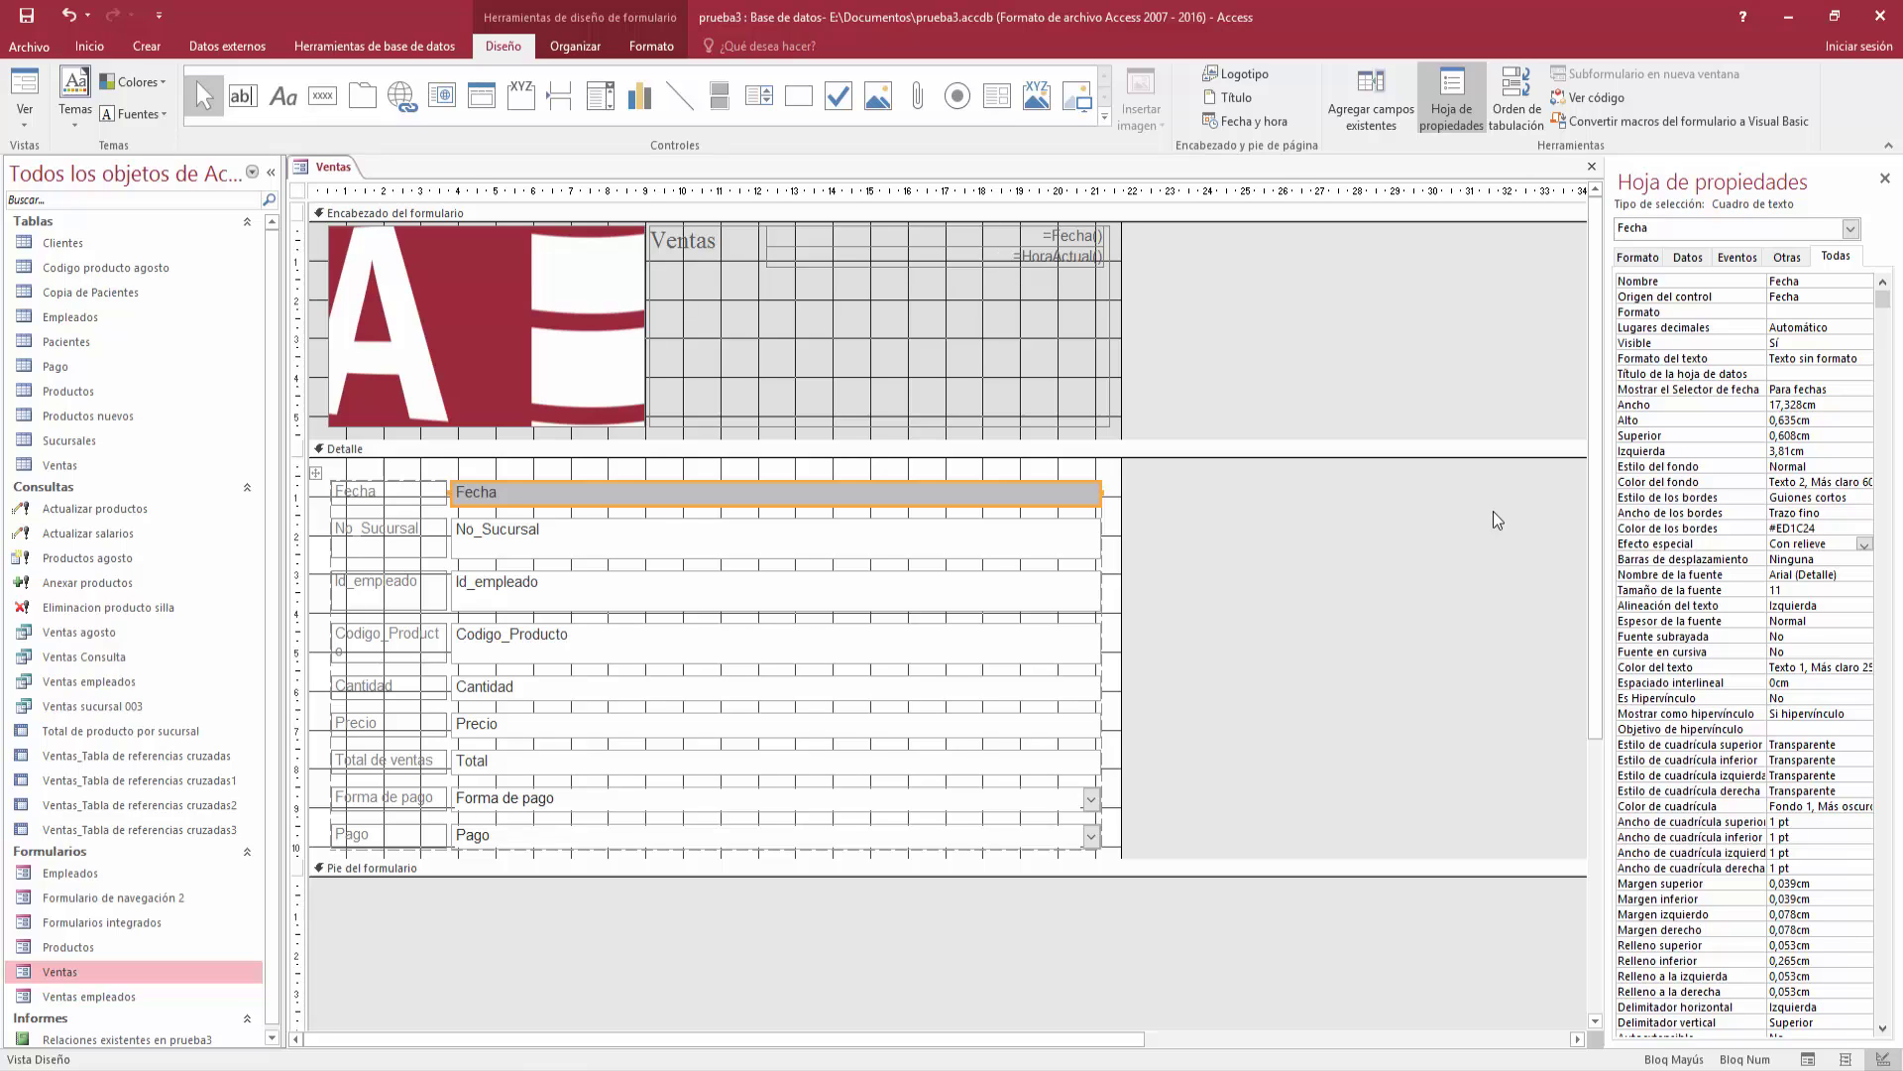
Look through the context commands available for the No_Sucursal and Id_empleado text boxes, including the Ubicación options
click(734, 533)
right_click(733, 534)
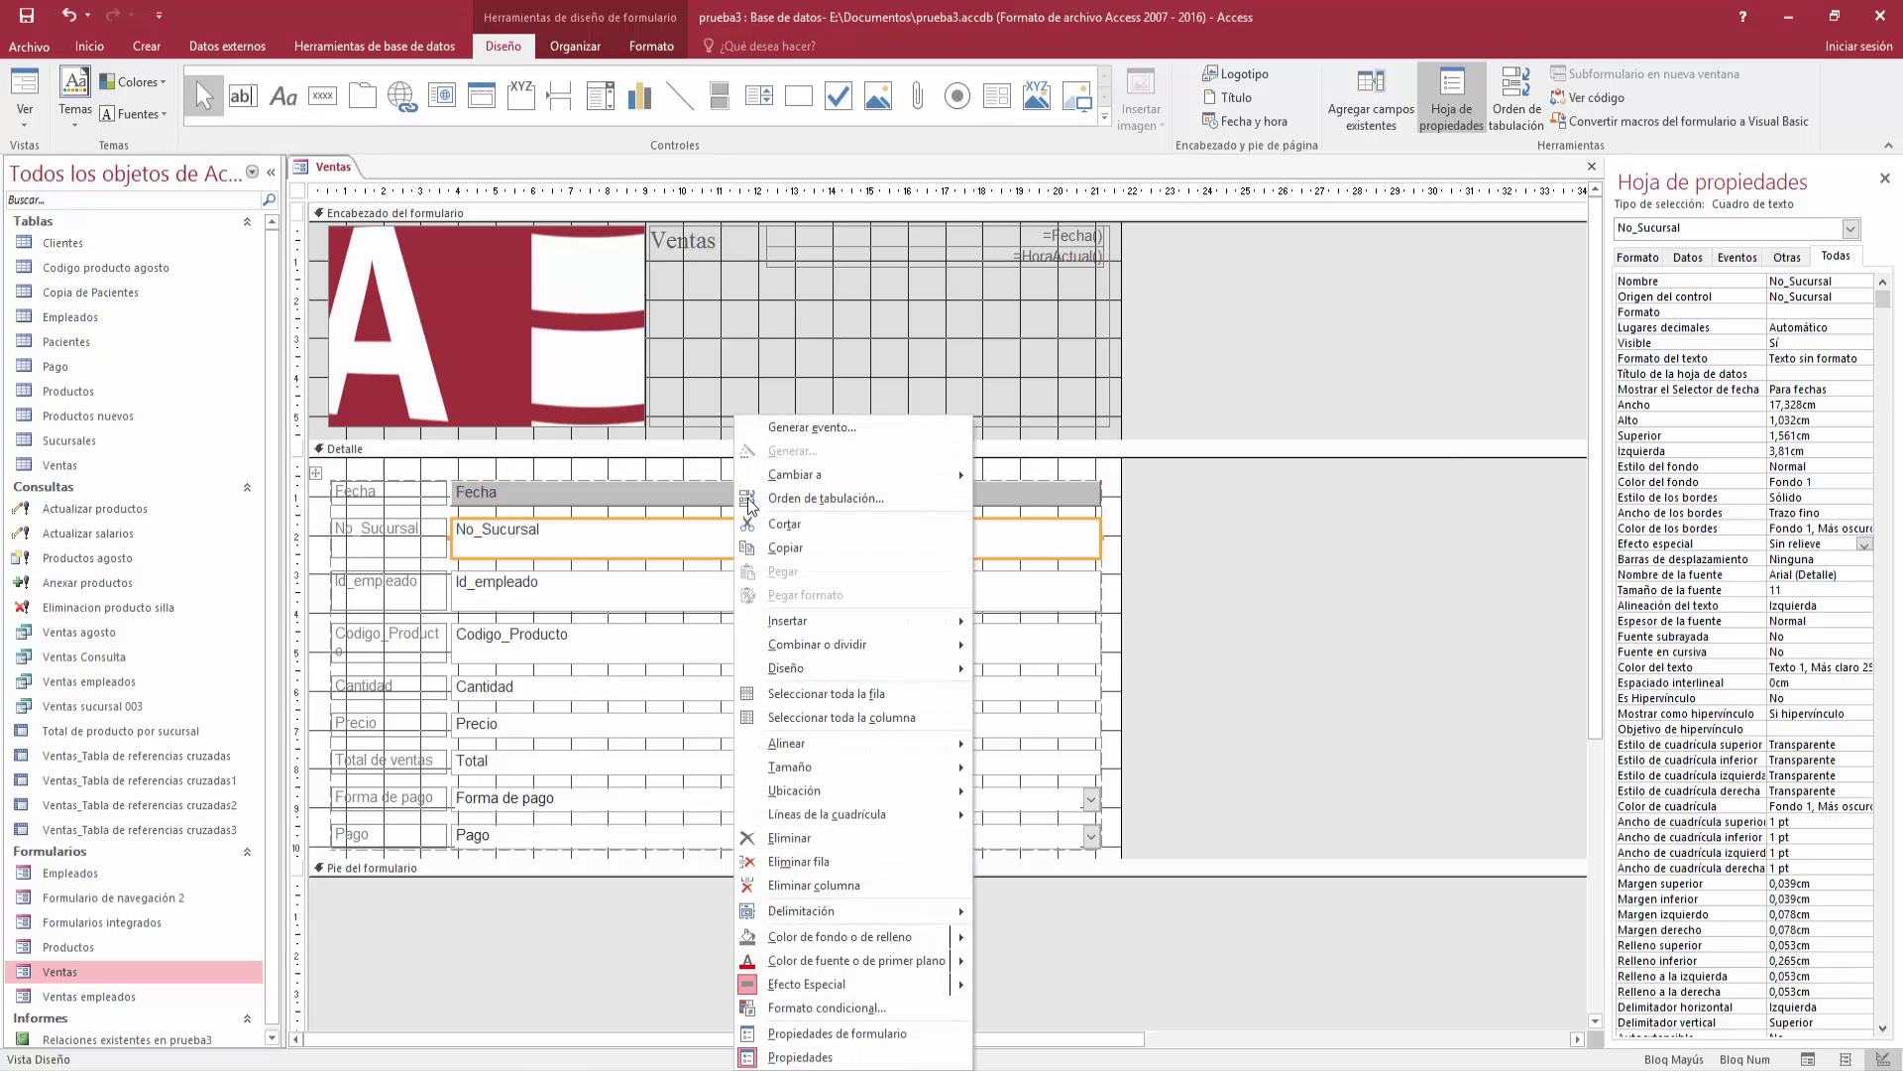
click(553, 589)
right_click(572, 593)
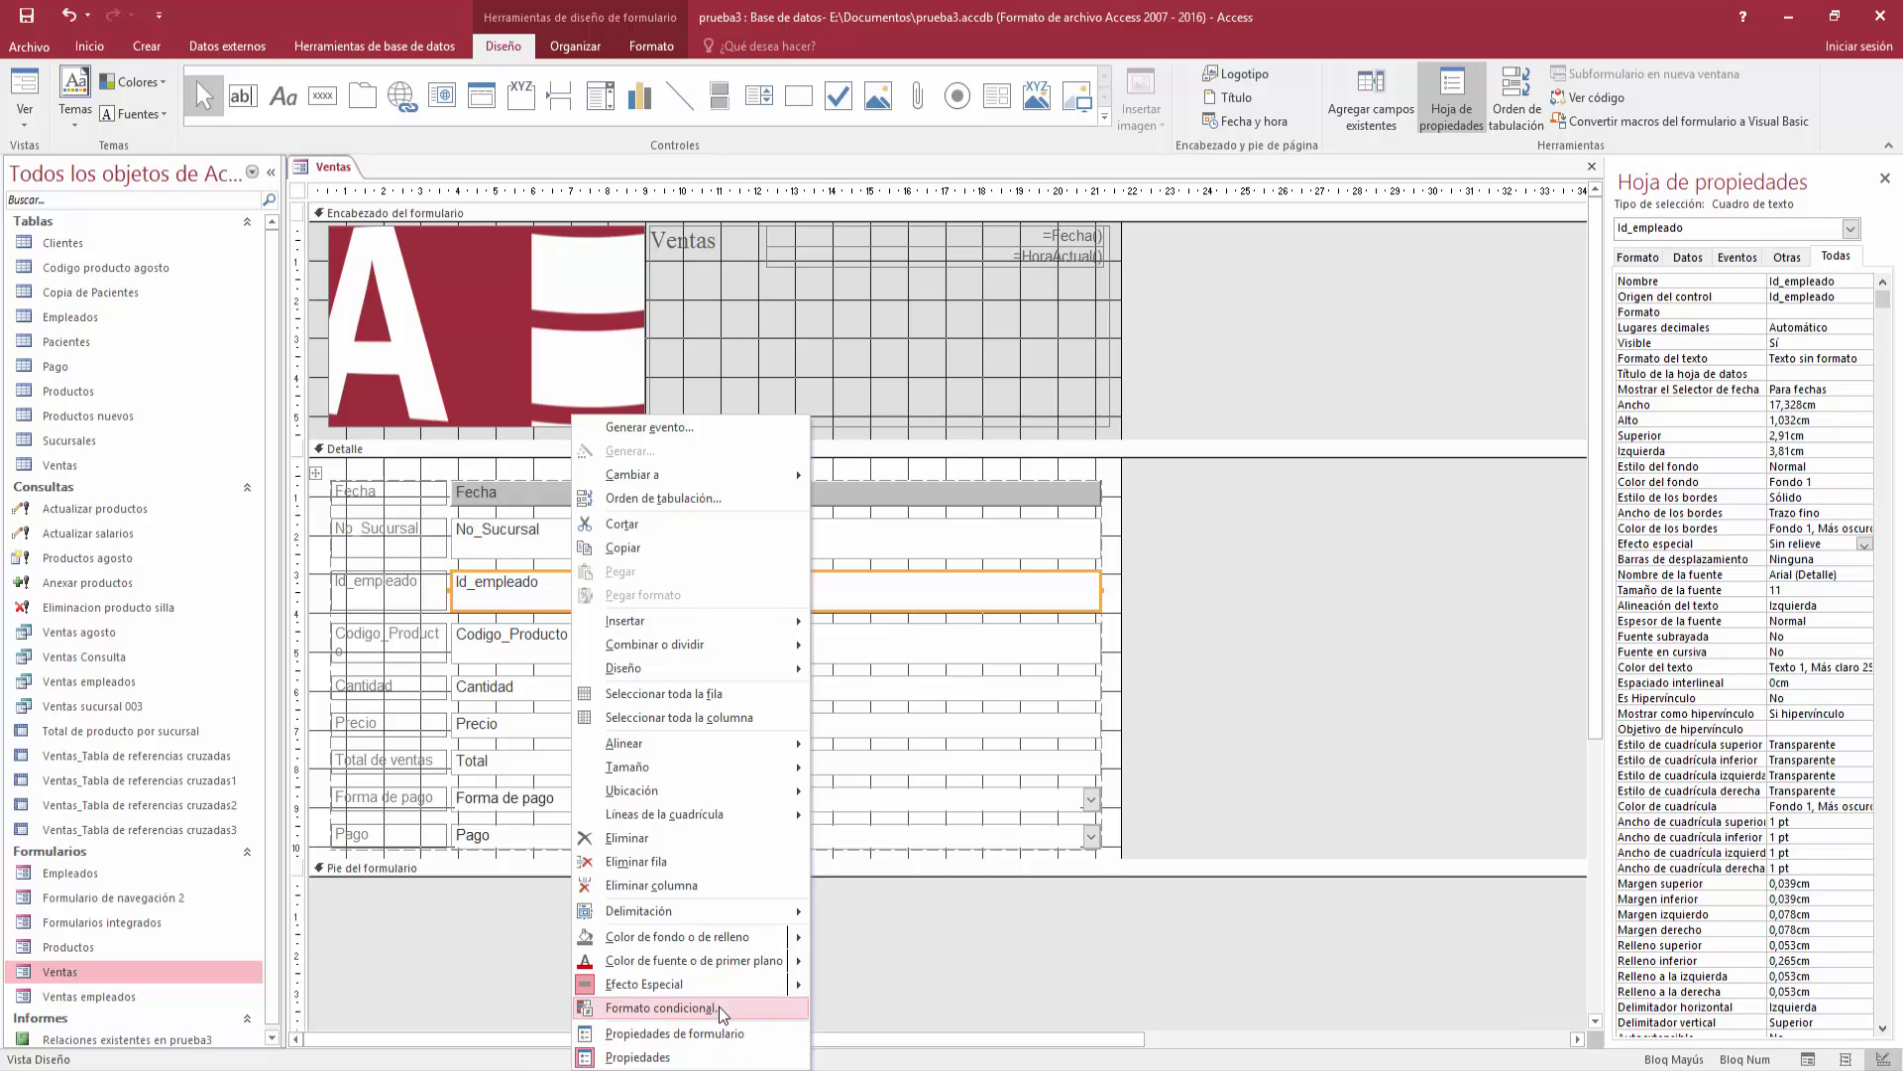
mouse_move(732, 964)
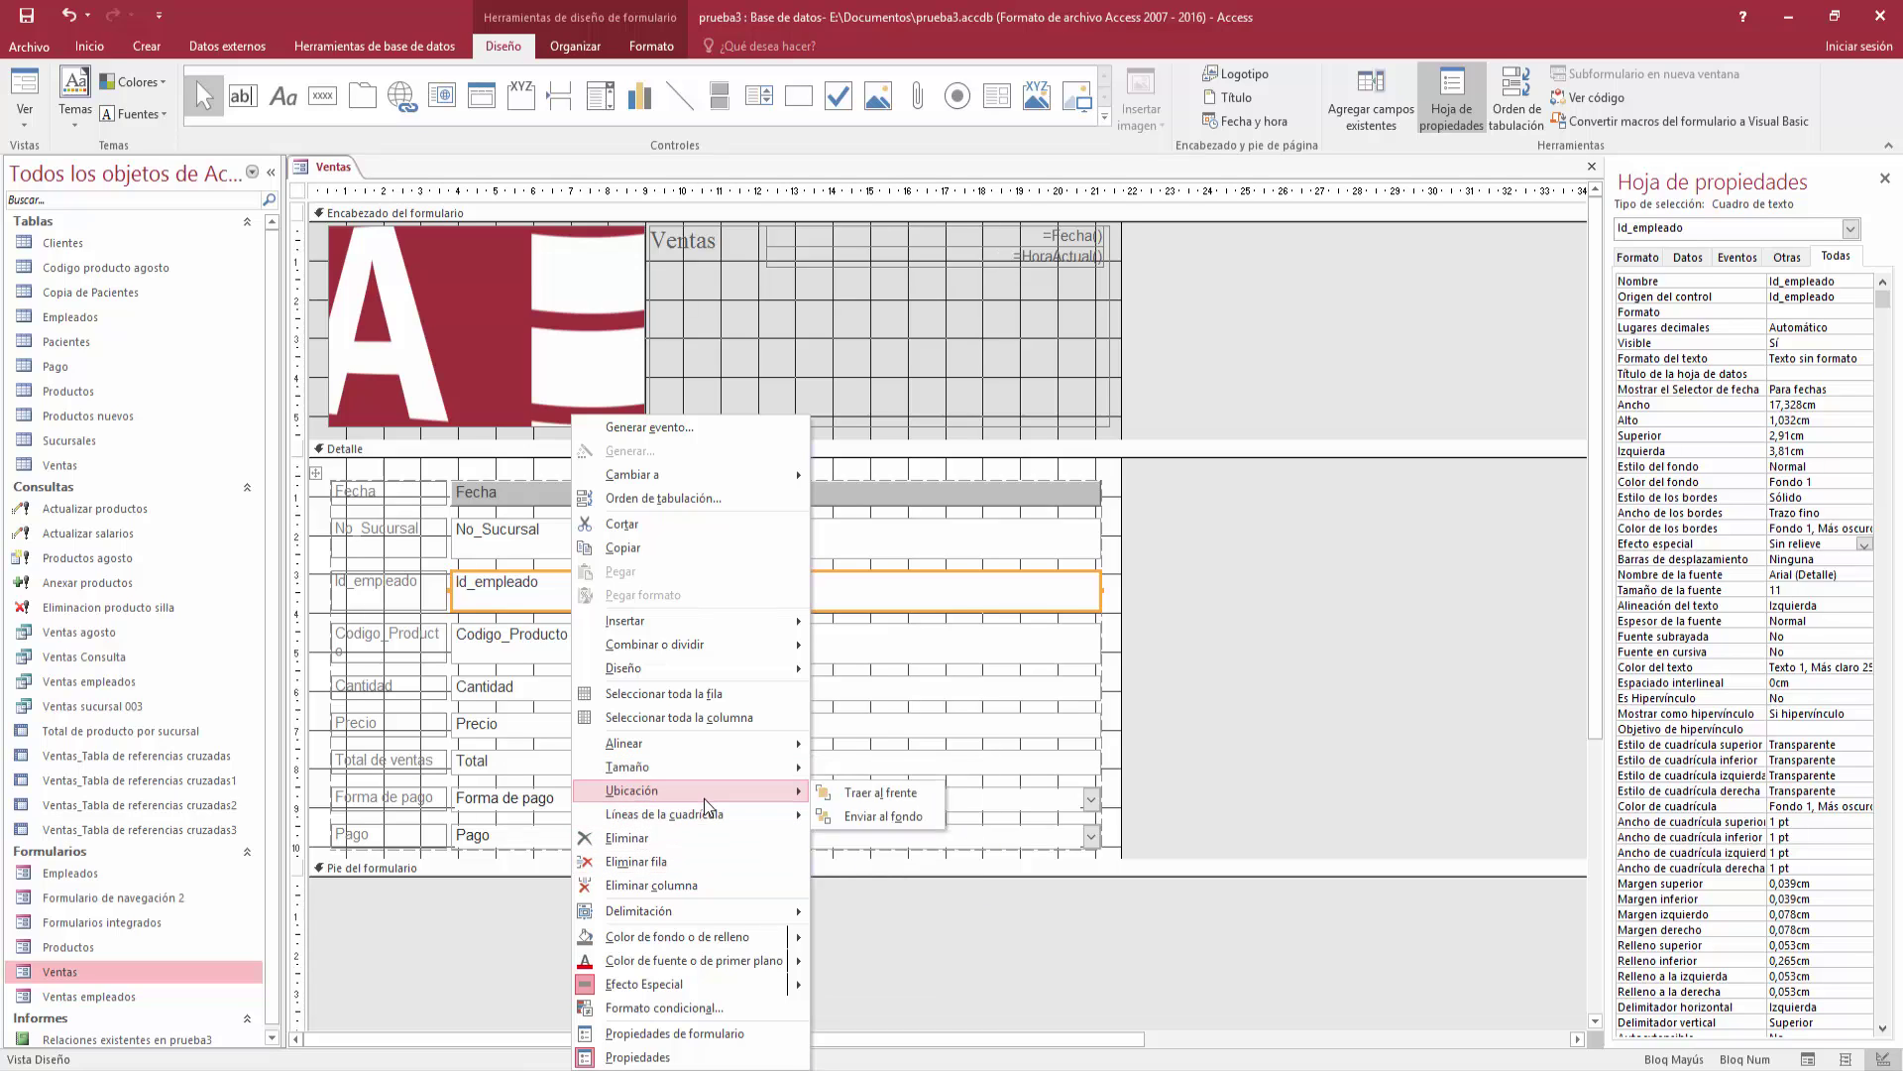
click(1277, 637)
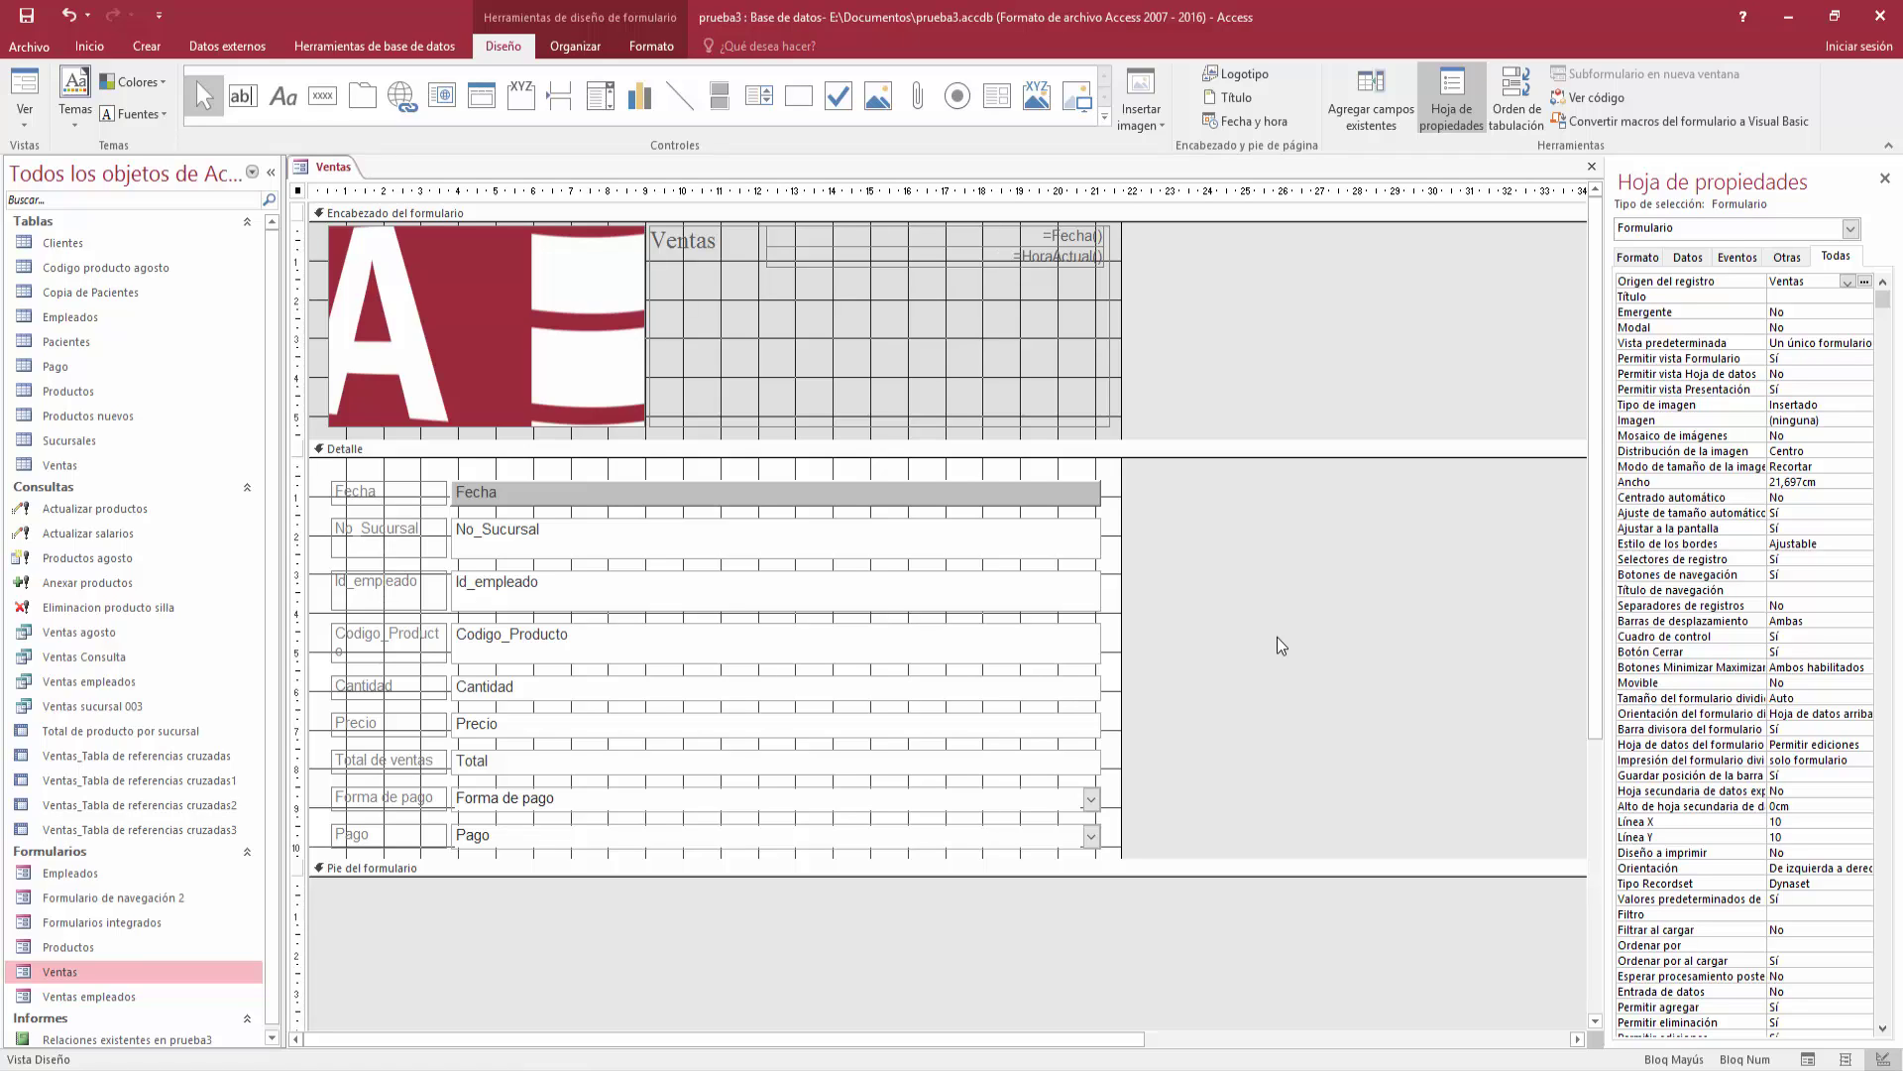
Apply the blue Office theme, the last one in the theme gallery, to the Ventas form
click(95, 117)
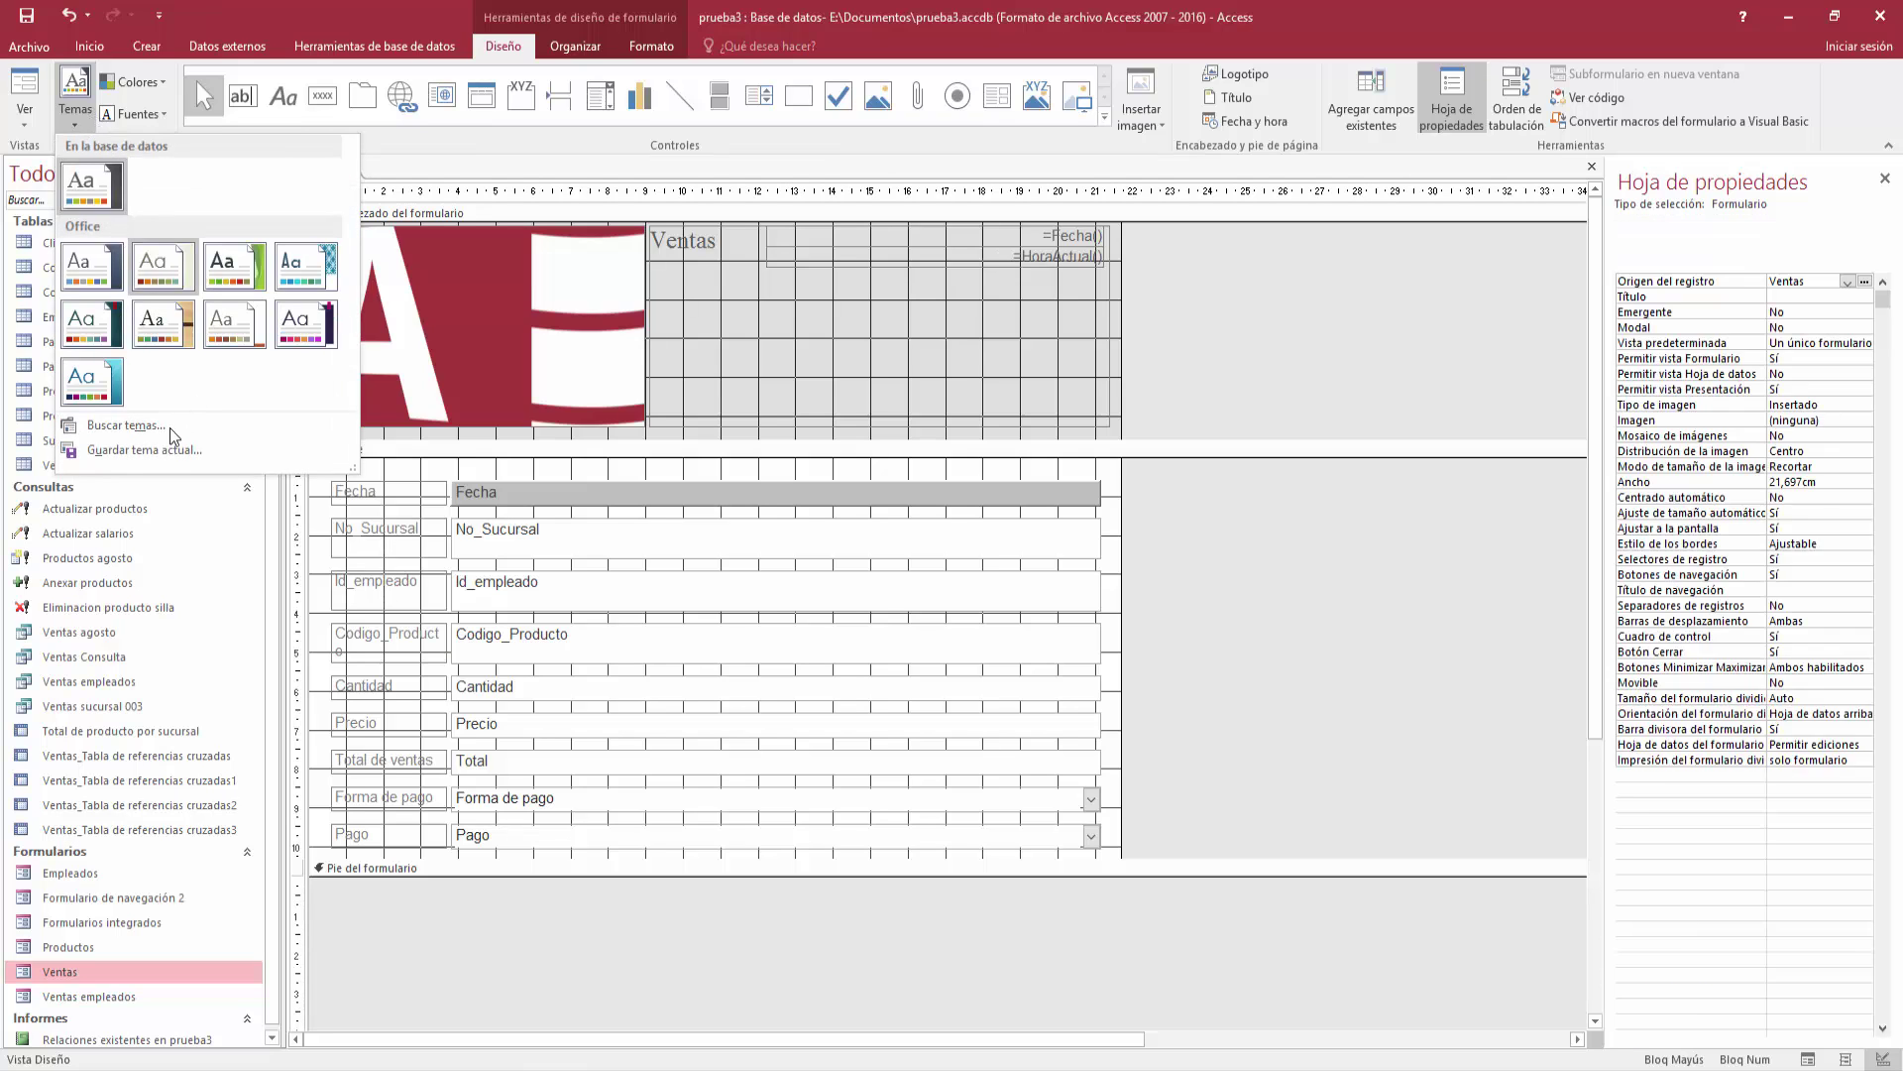
click(111, 383)
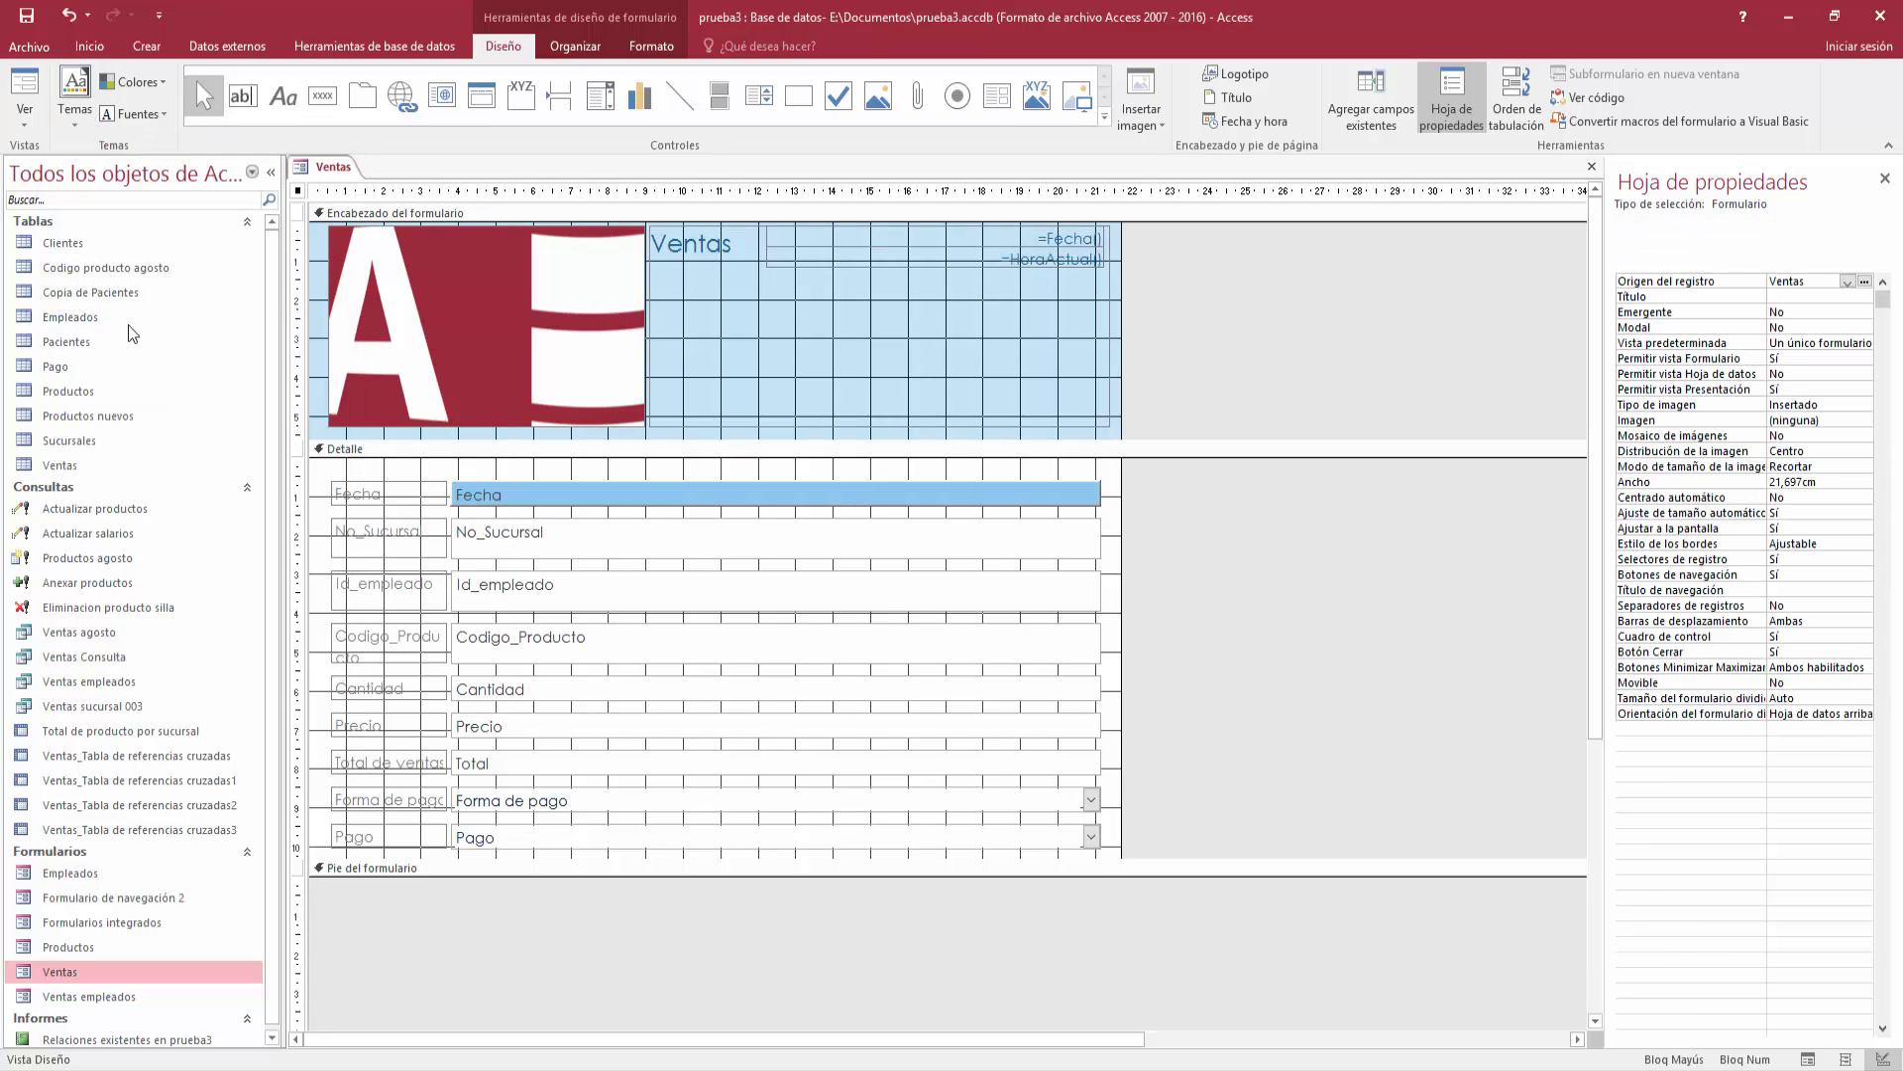
click(76, 111)
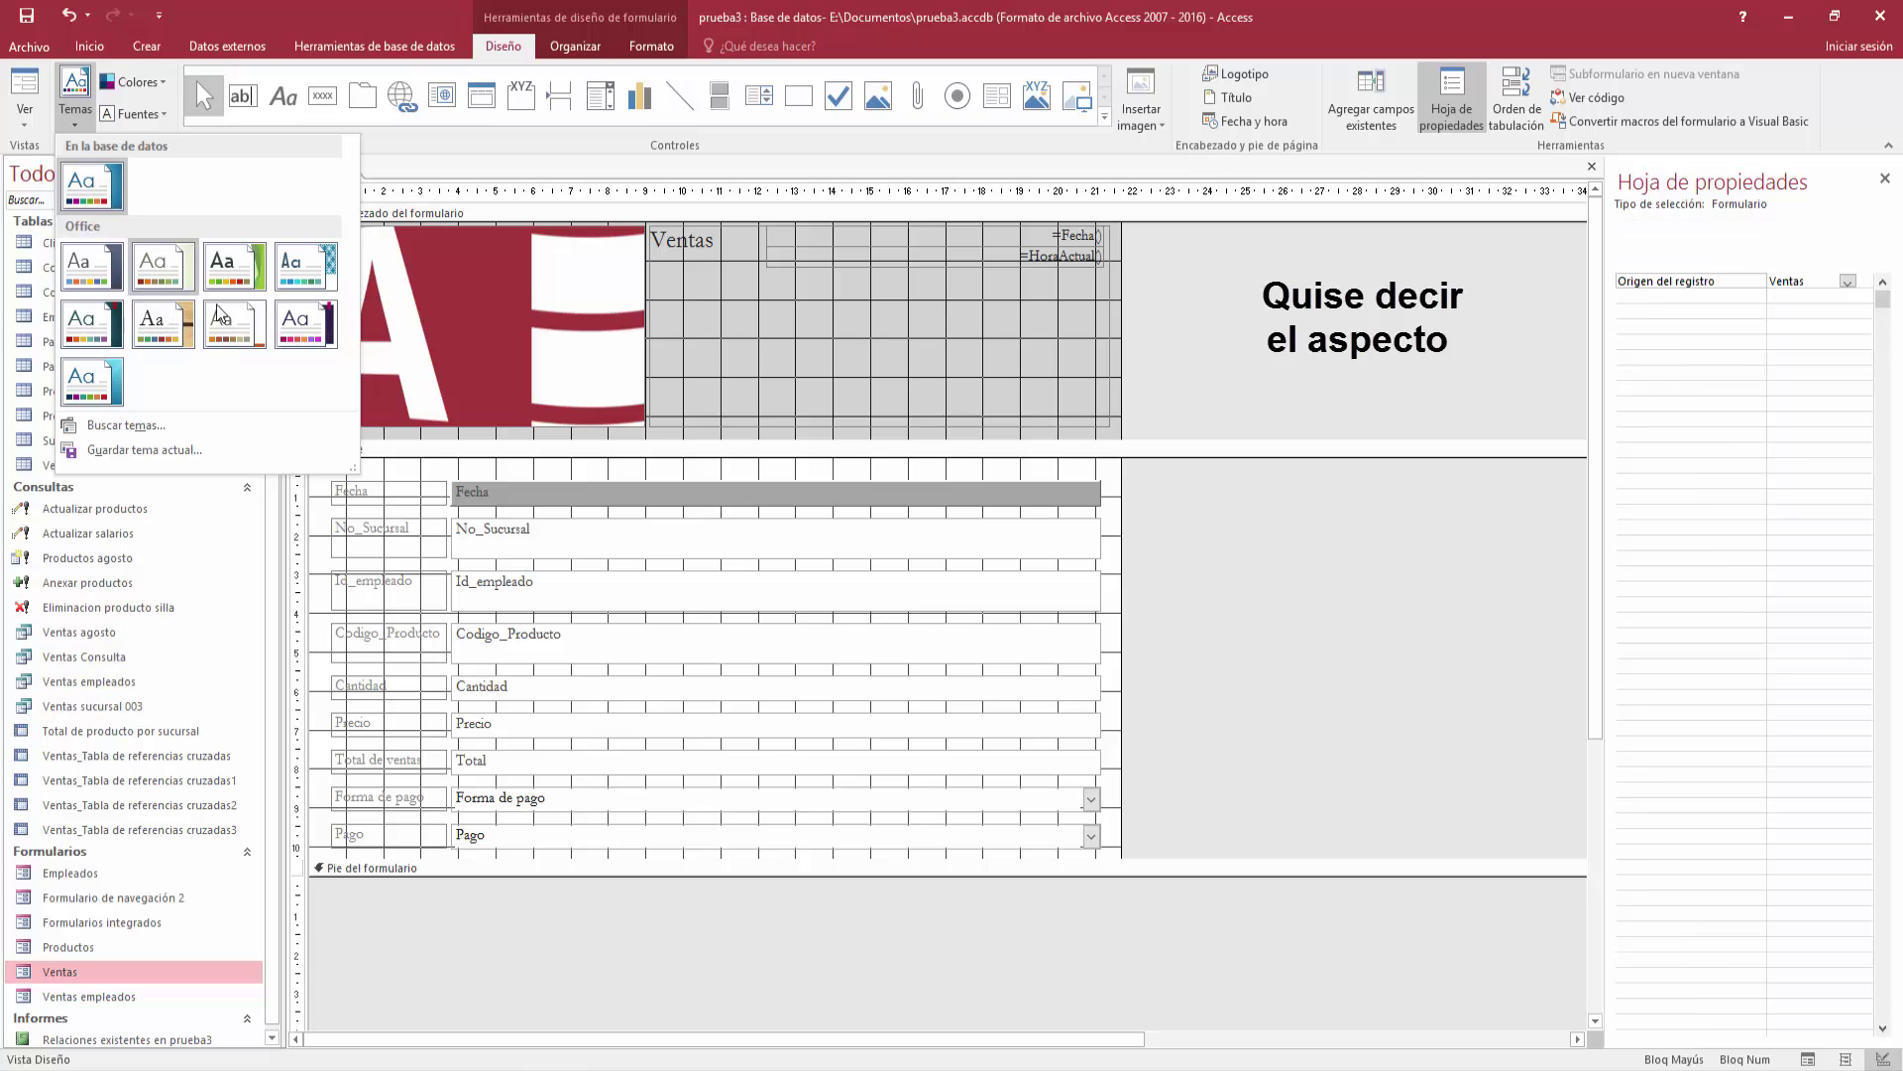
click(102, 376)
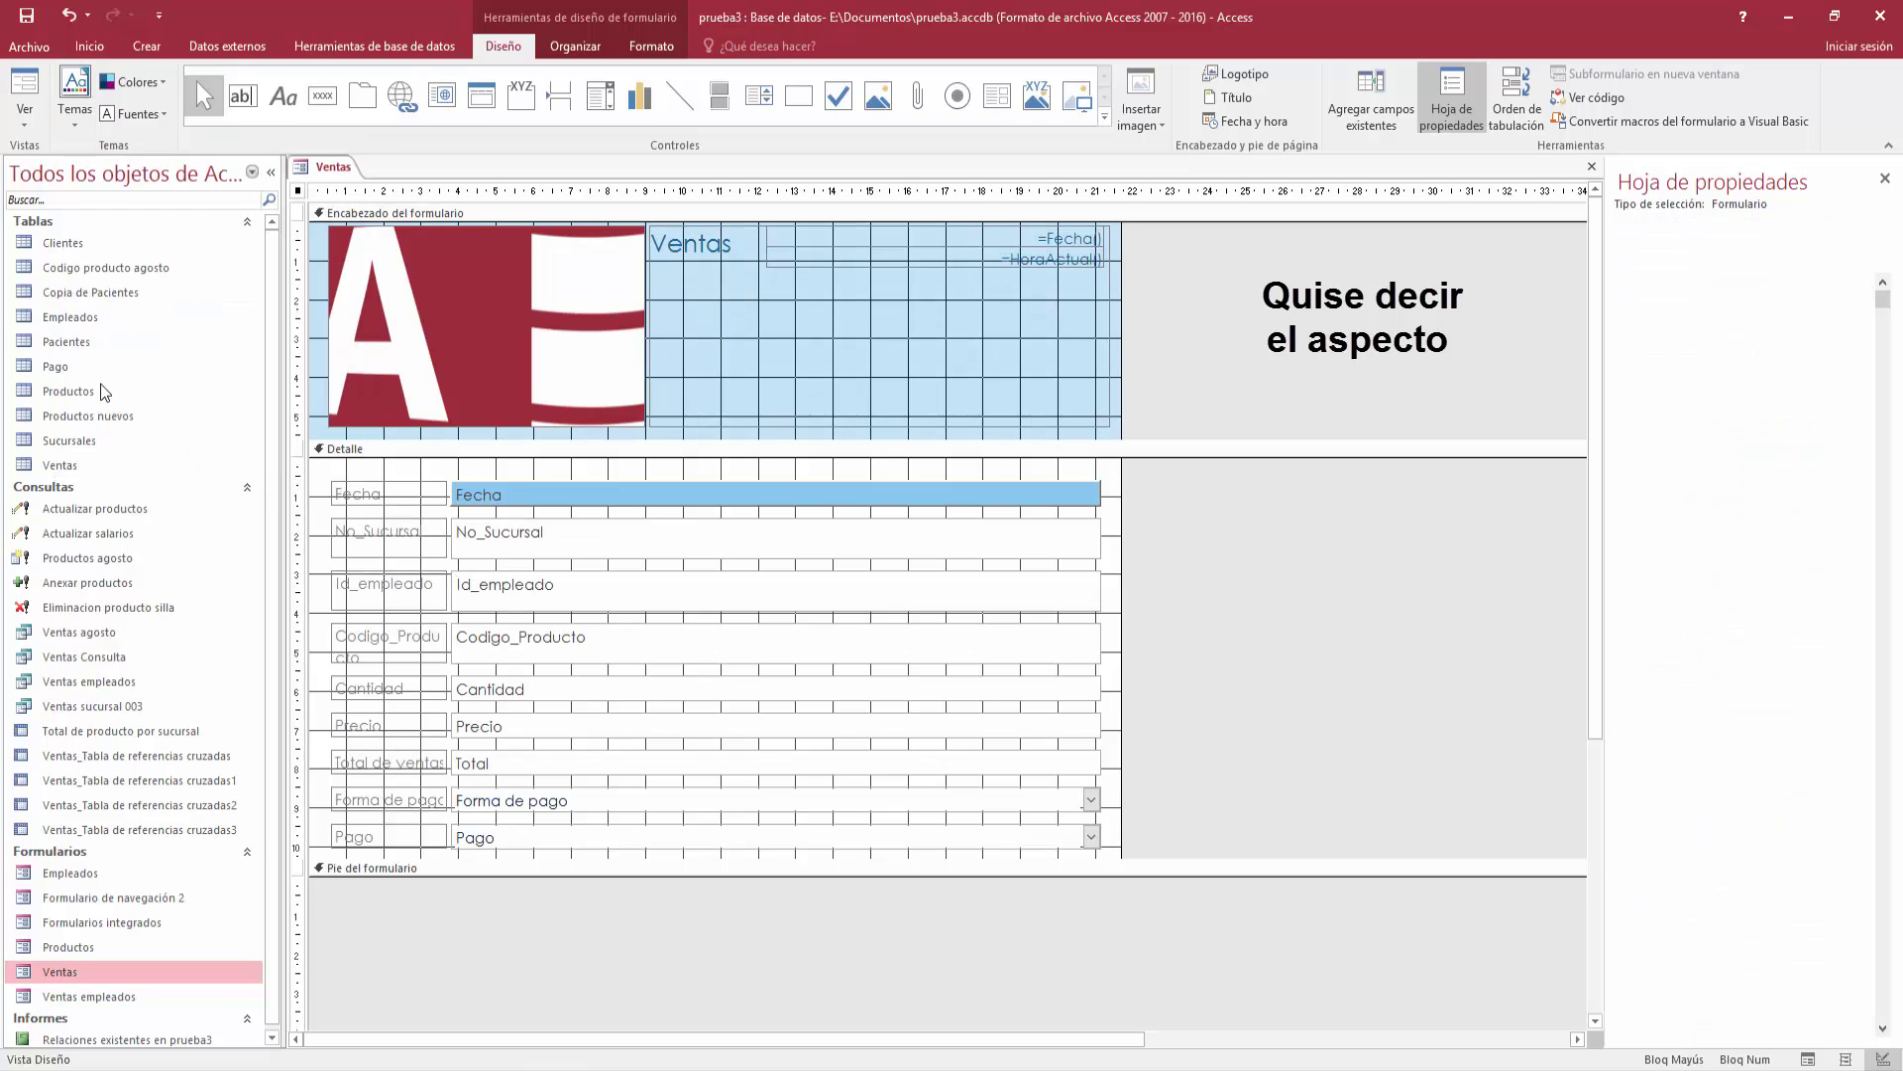
Set the theme fonts to Franklin Gothic and the theme colours to Rojo naranja
click(164, 115)
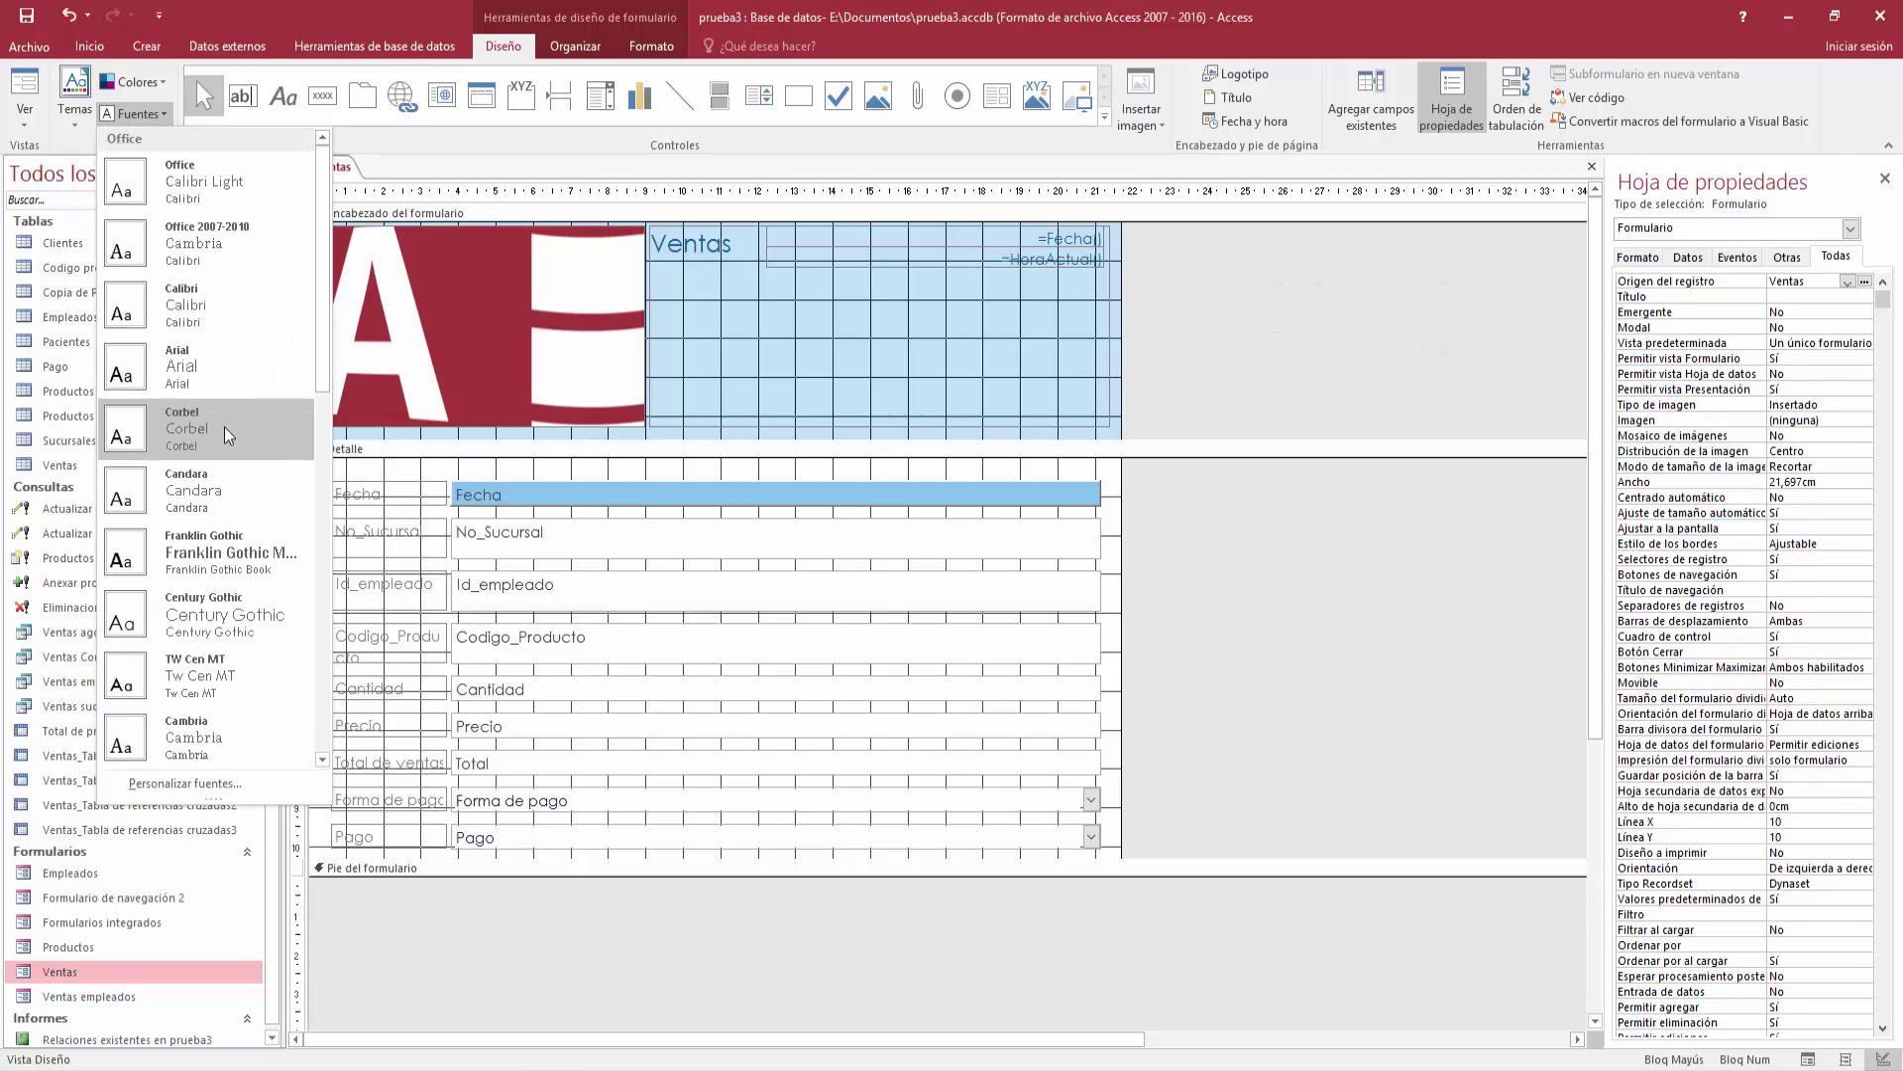
scroll(218, 466, down, 5)
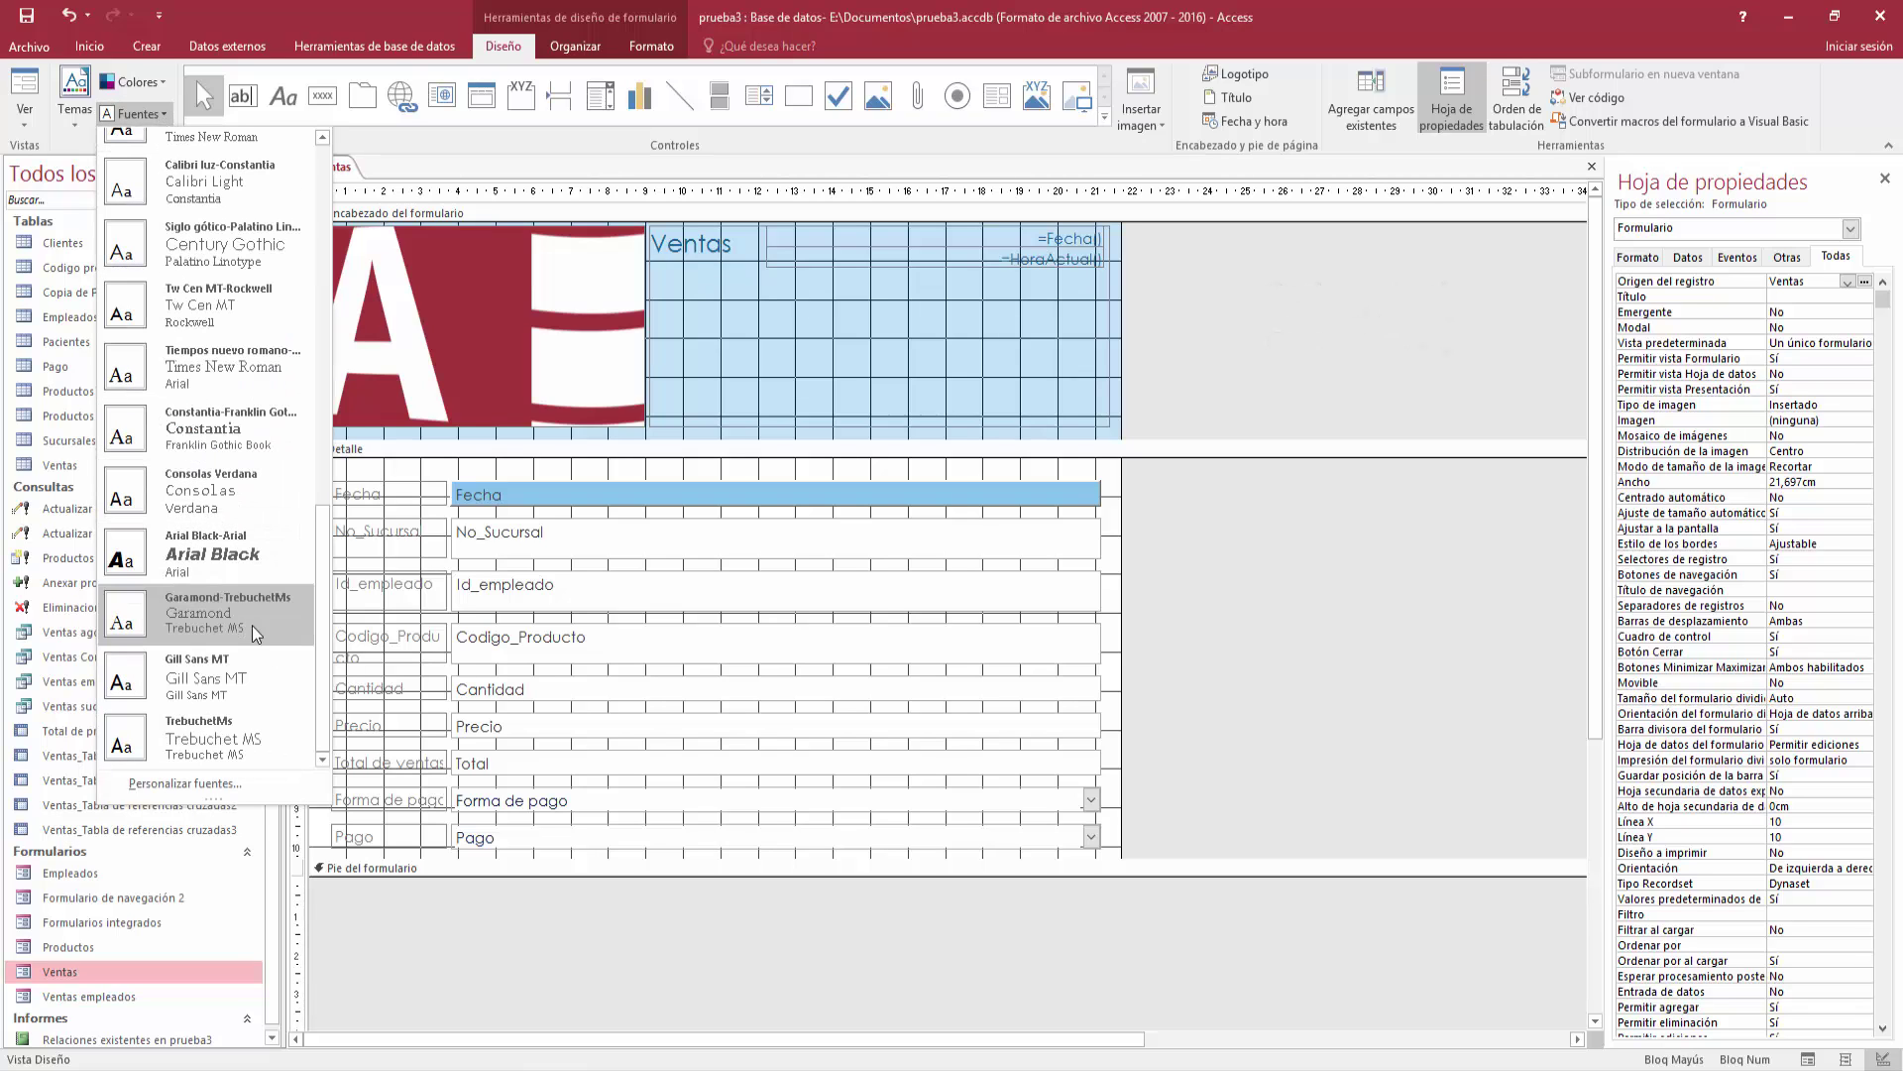
scroll(250, 501, up, 5)
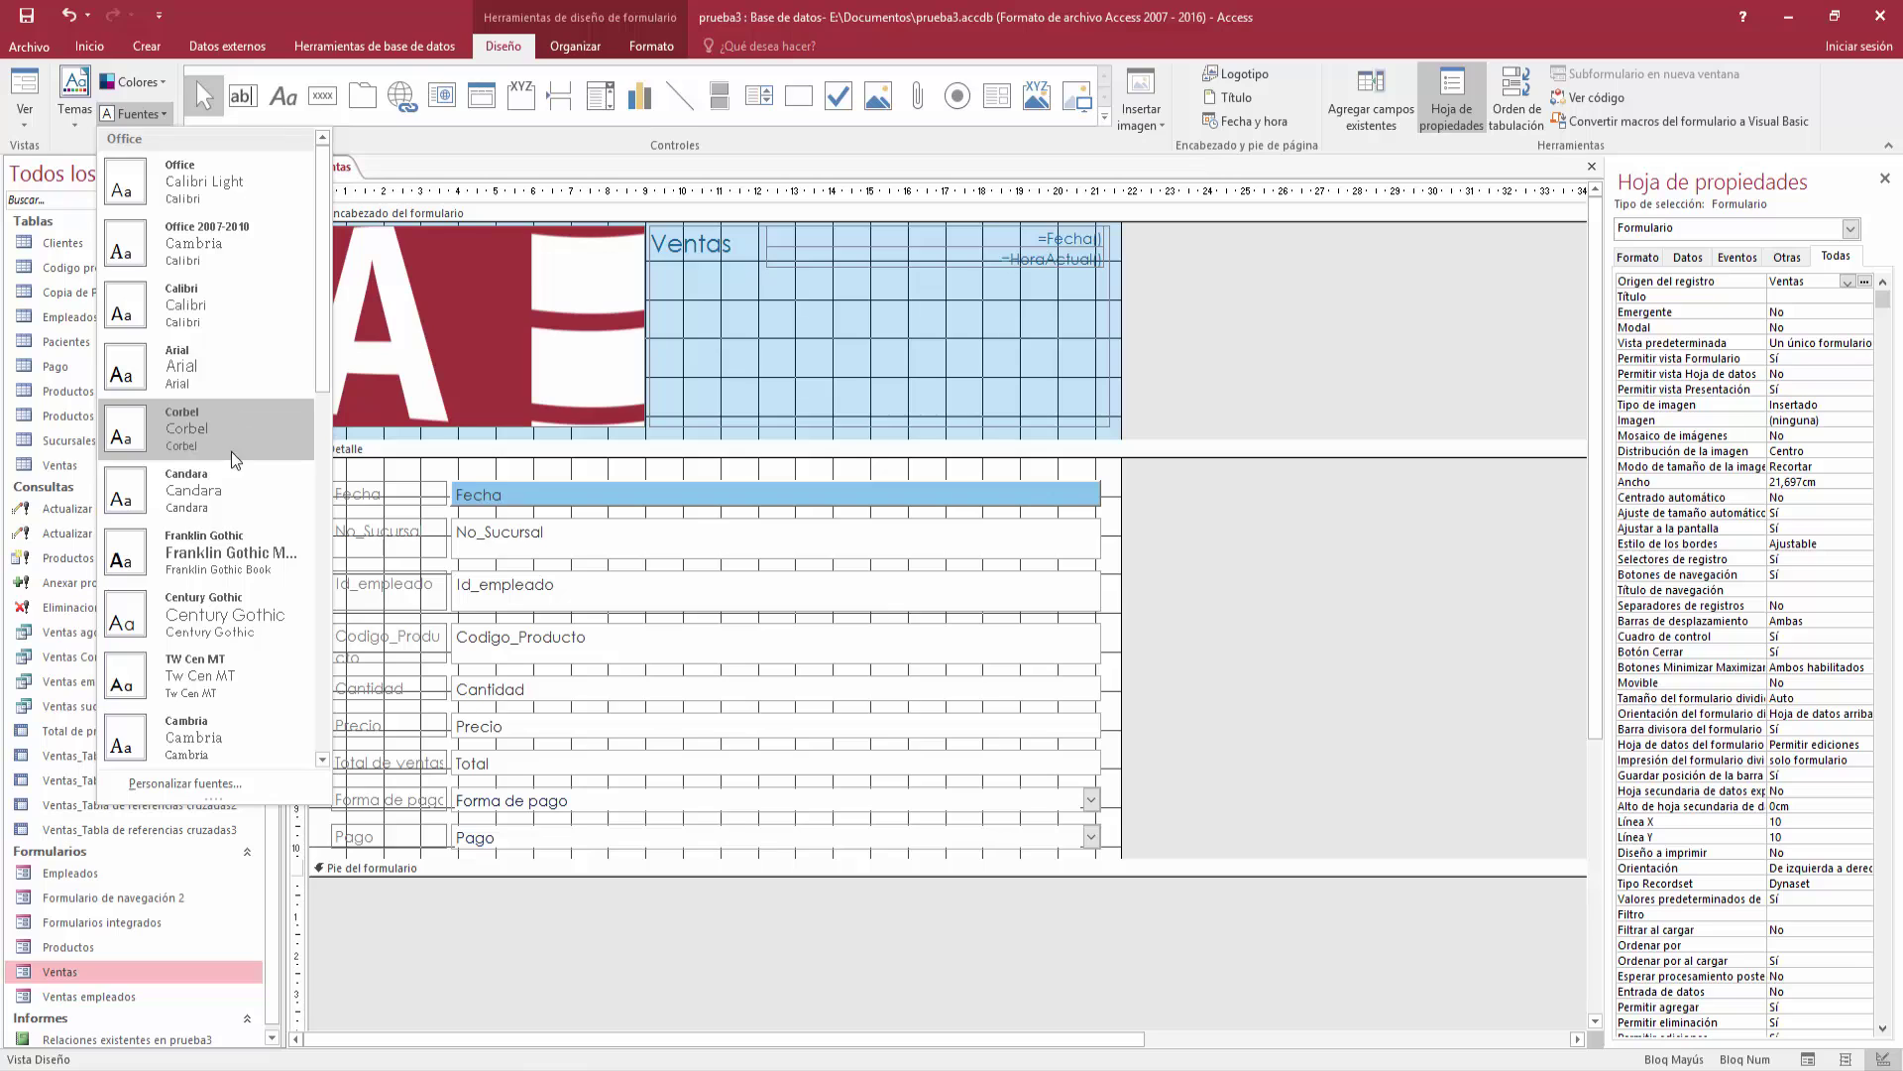
click(247, 543)
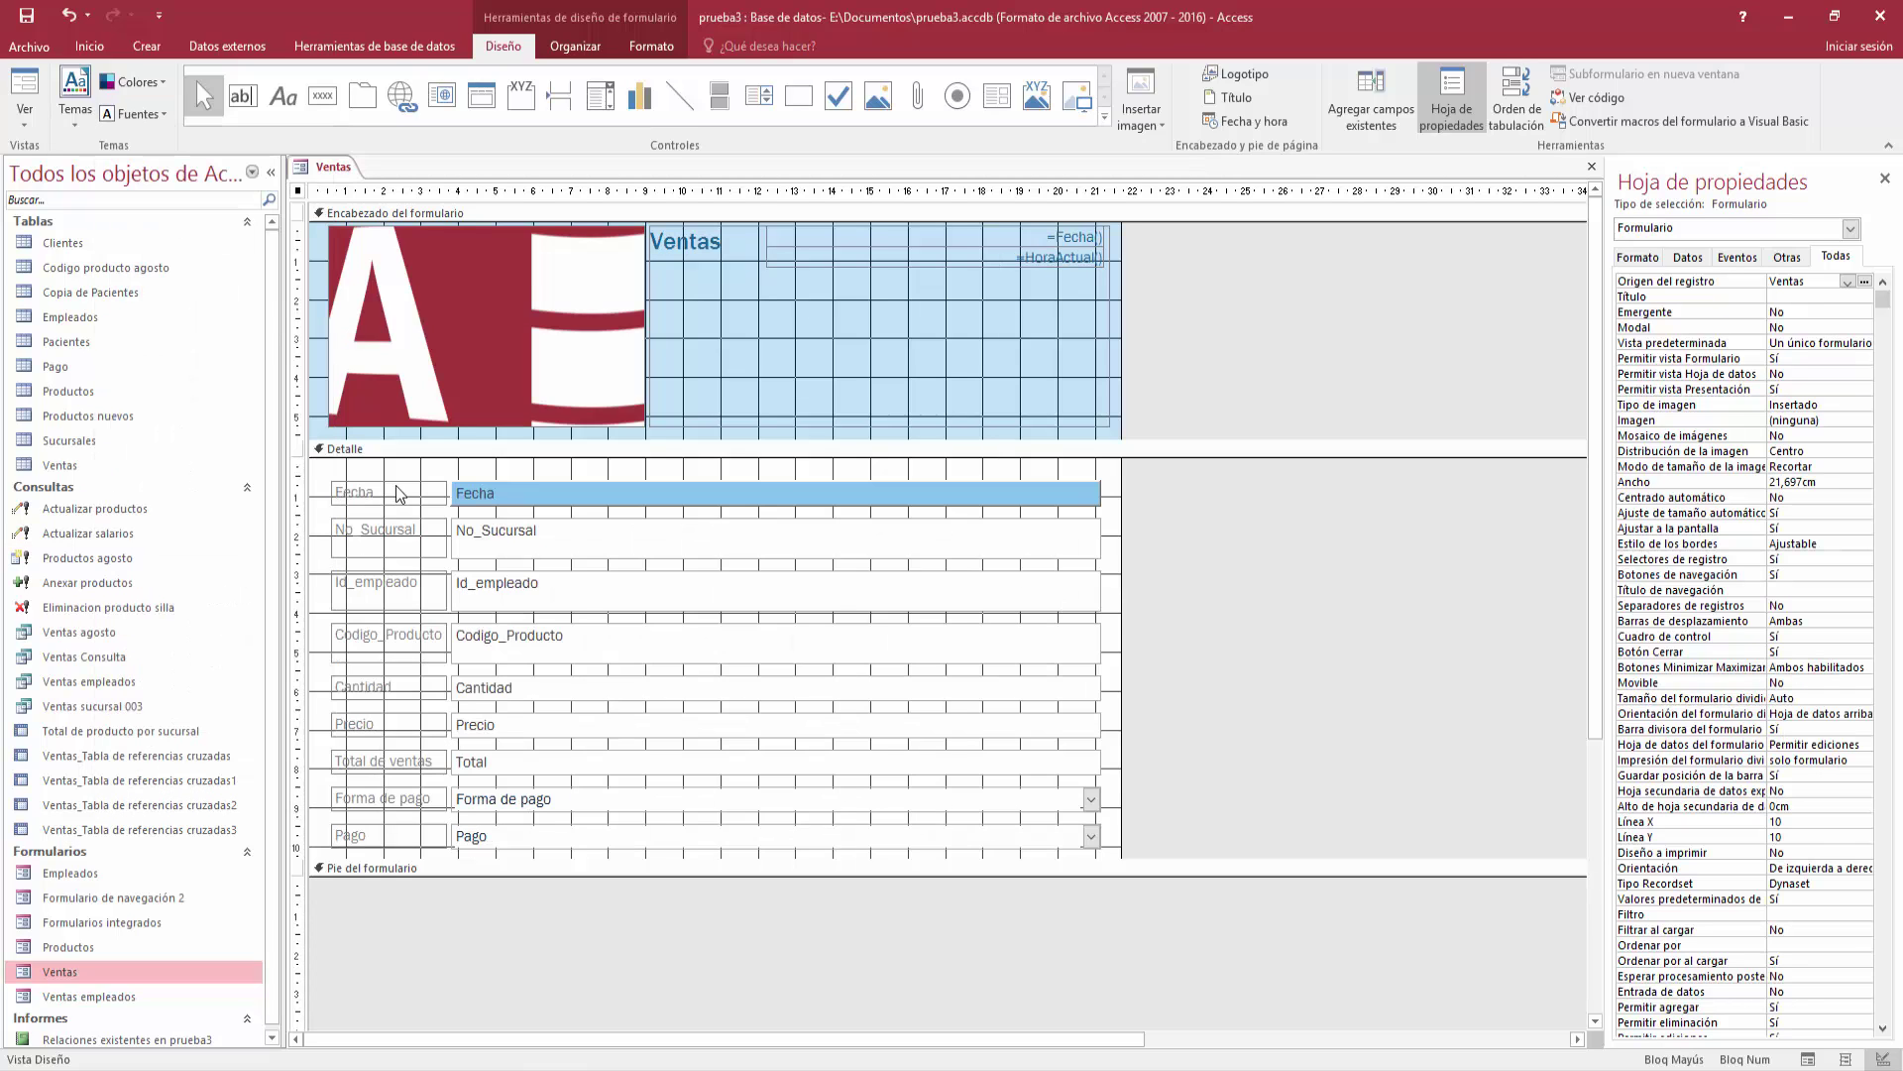
click(166, 79)
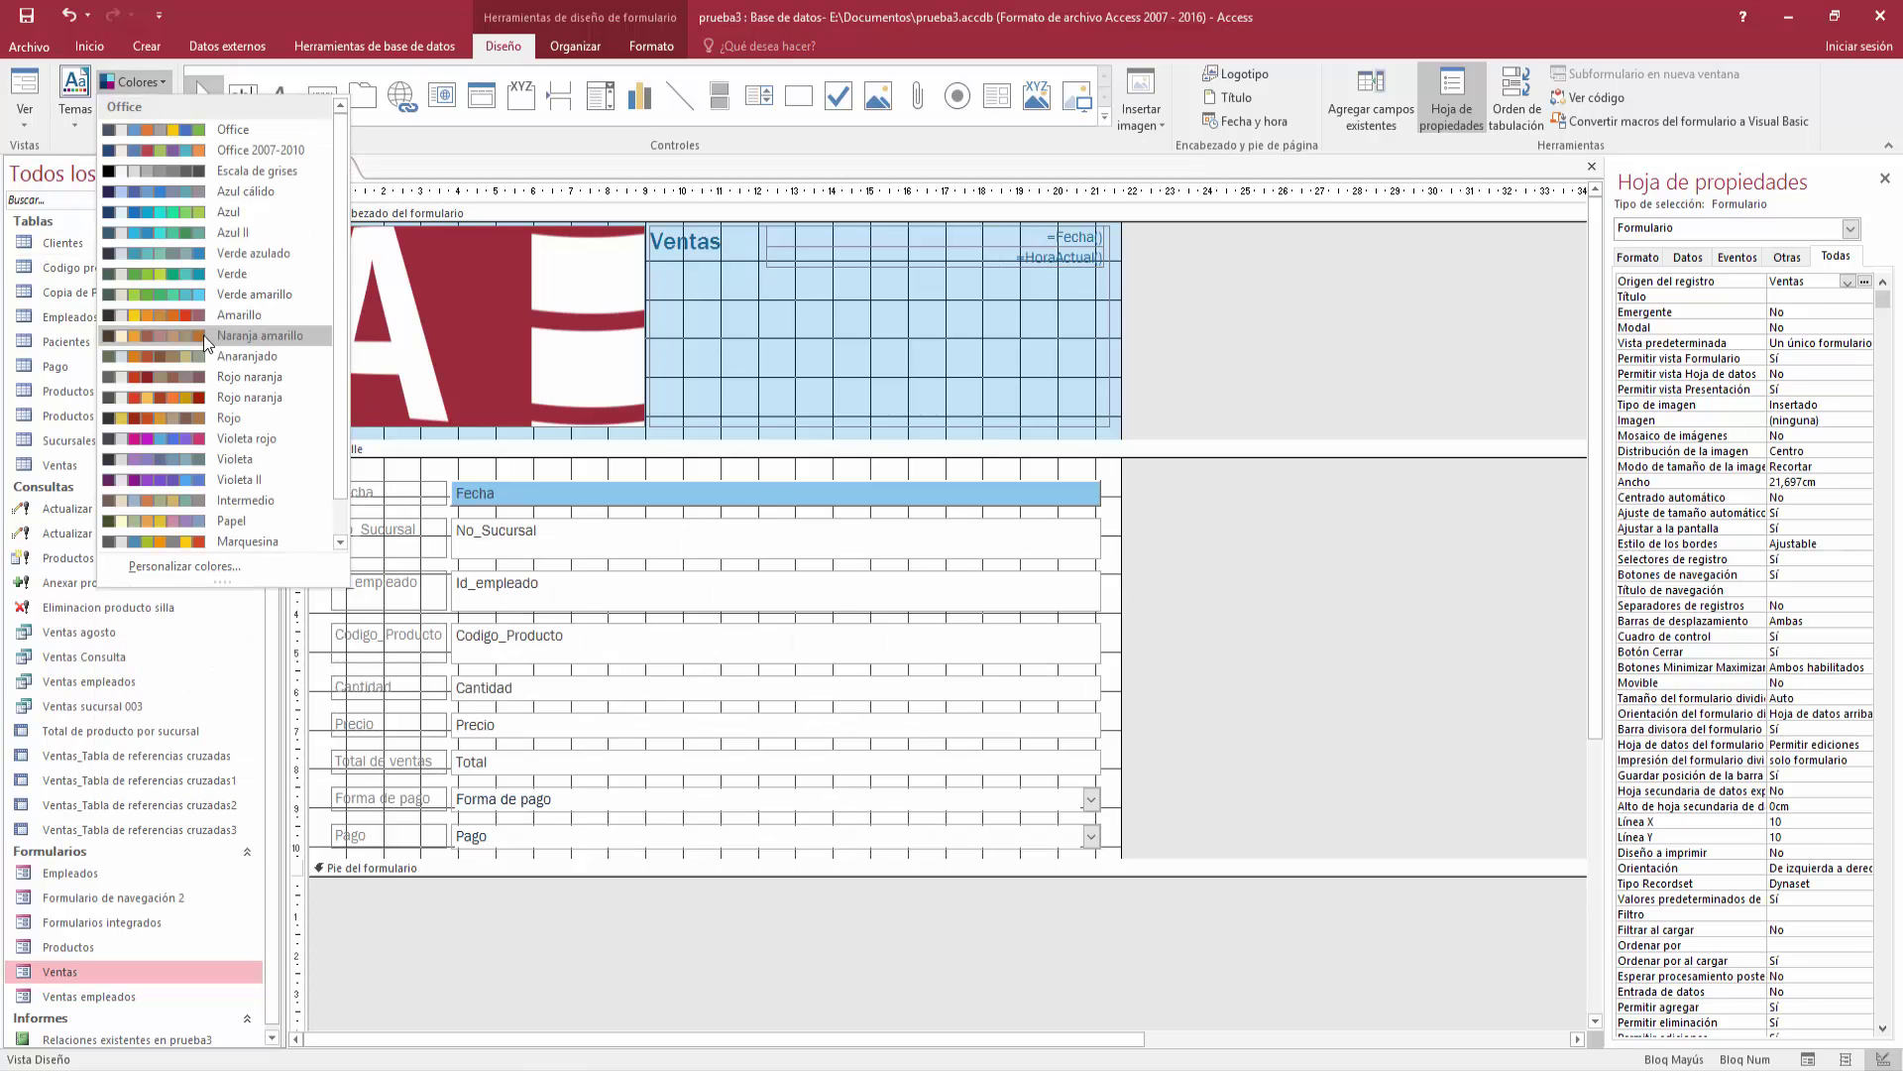
click(178, 374)
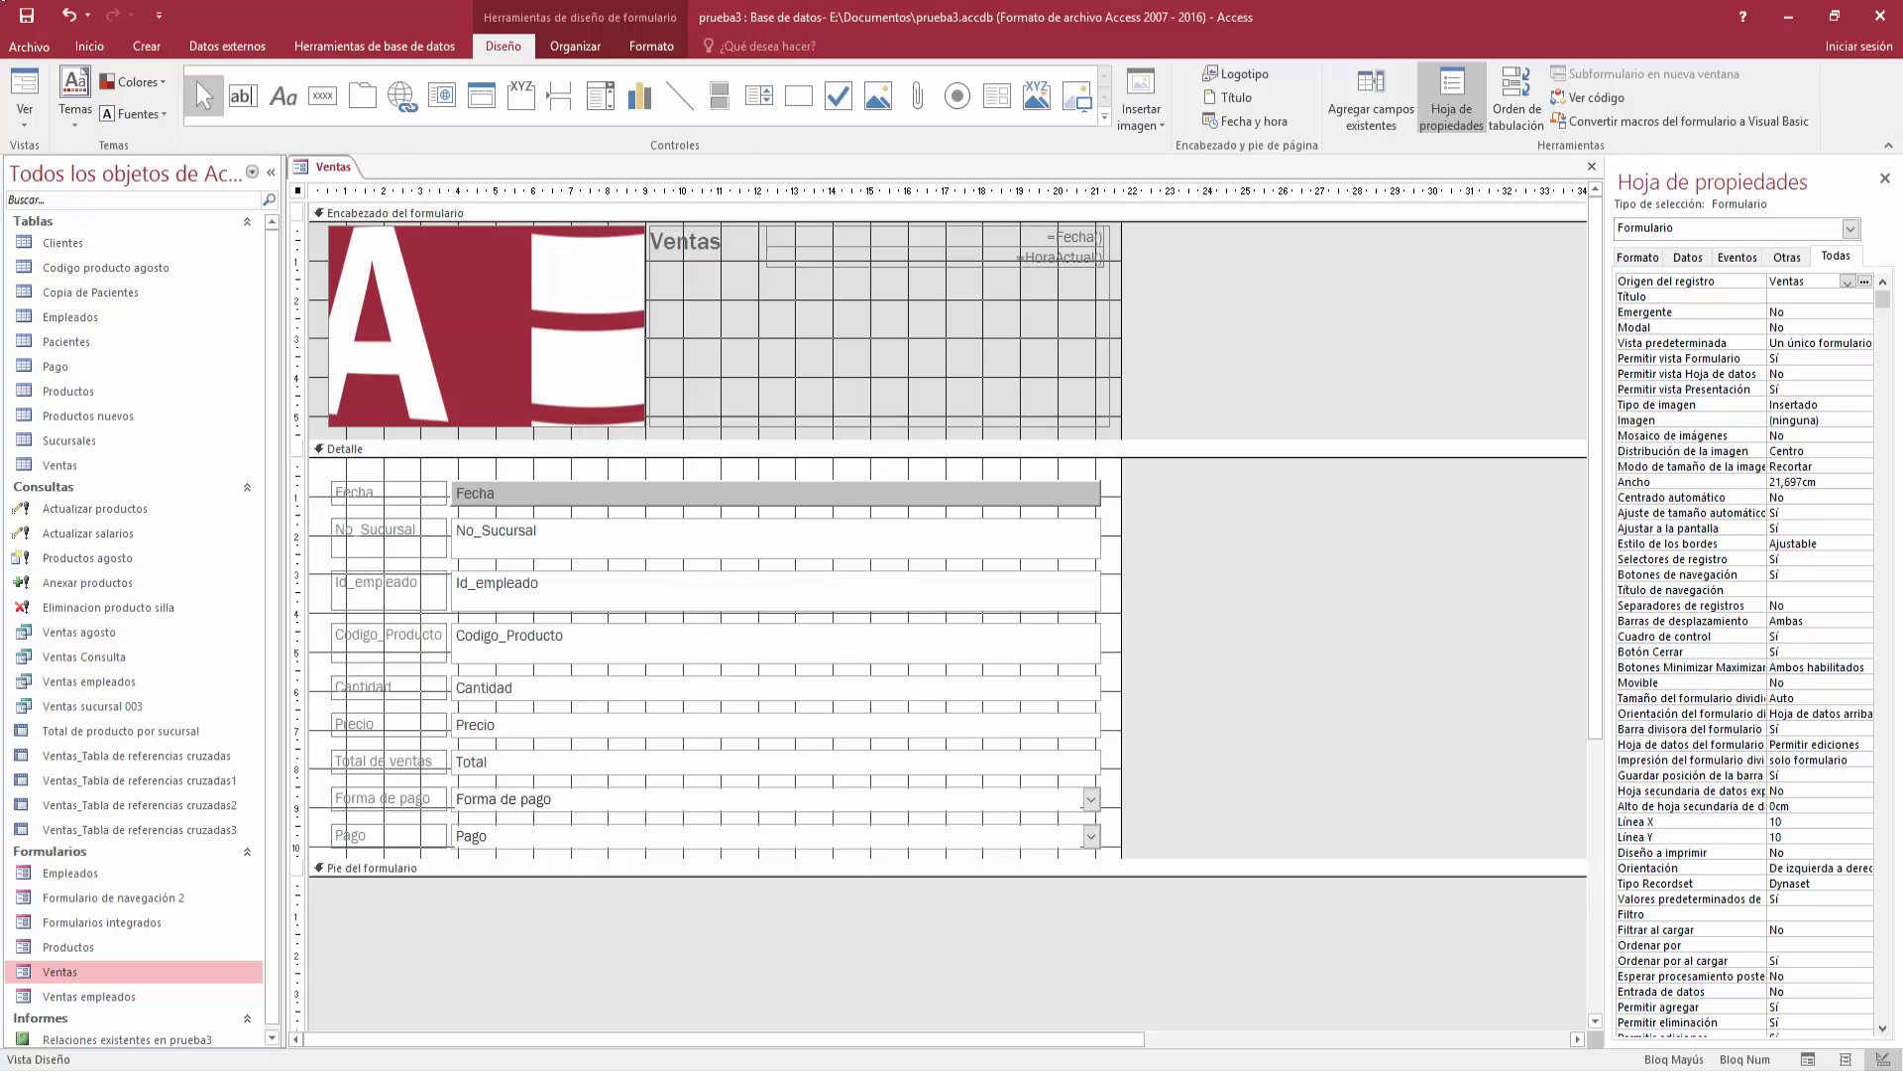
View the Ventas form in Form view, browse through its records to the end and return to the first record
click(25, 92)
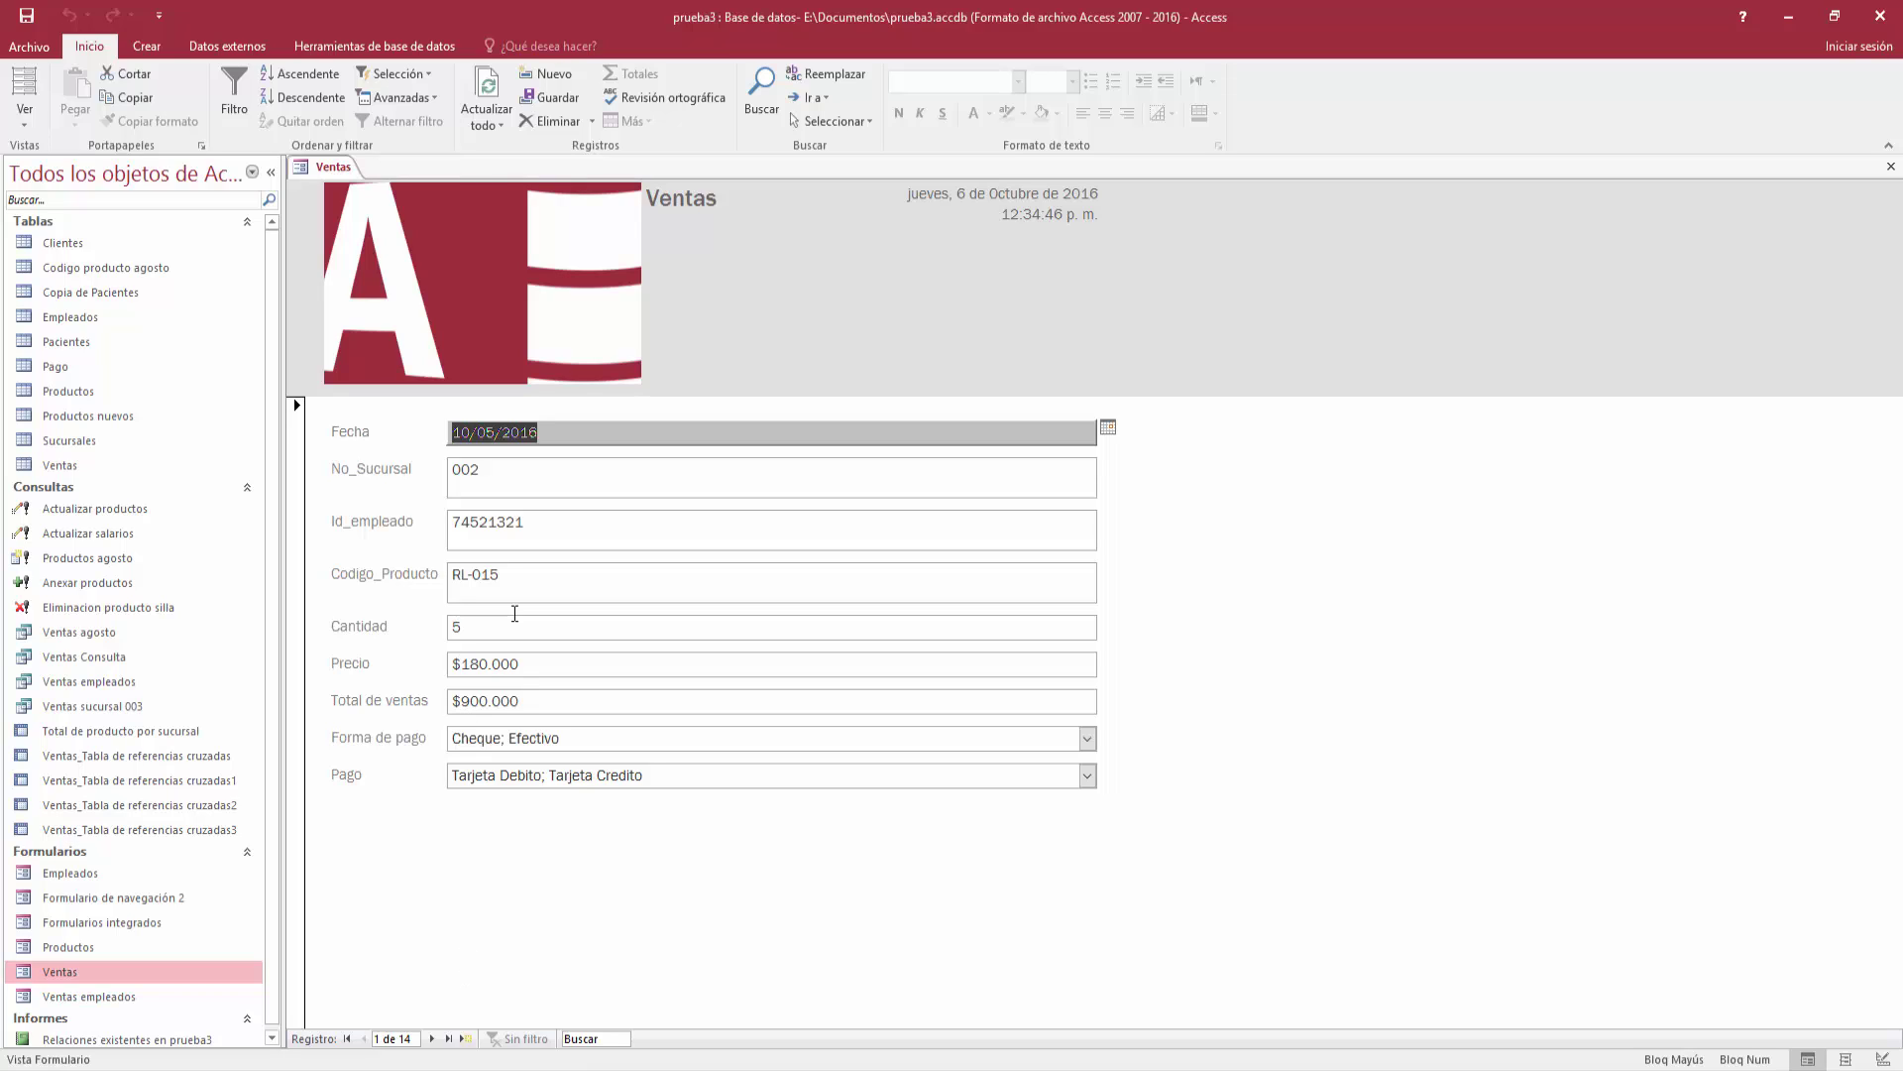
click(432, 1039)
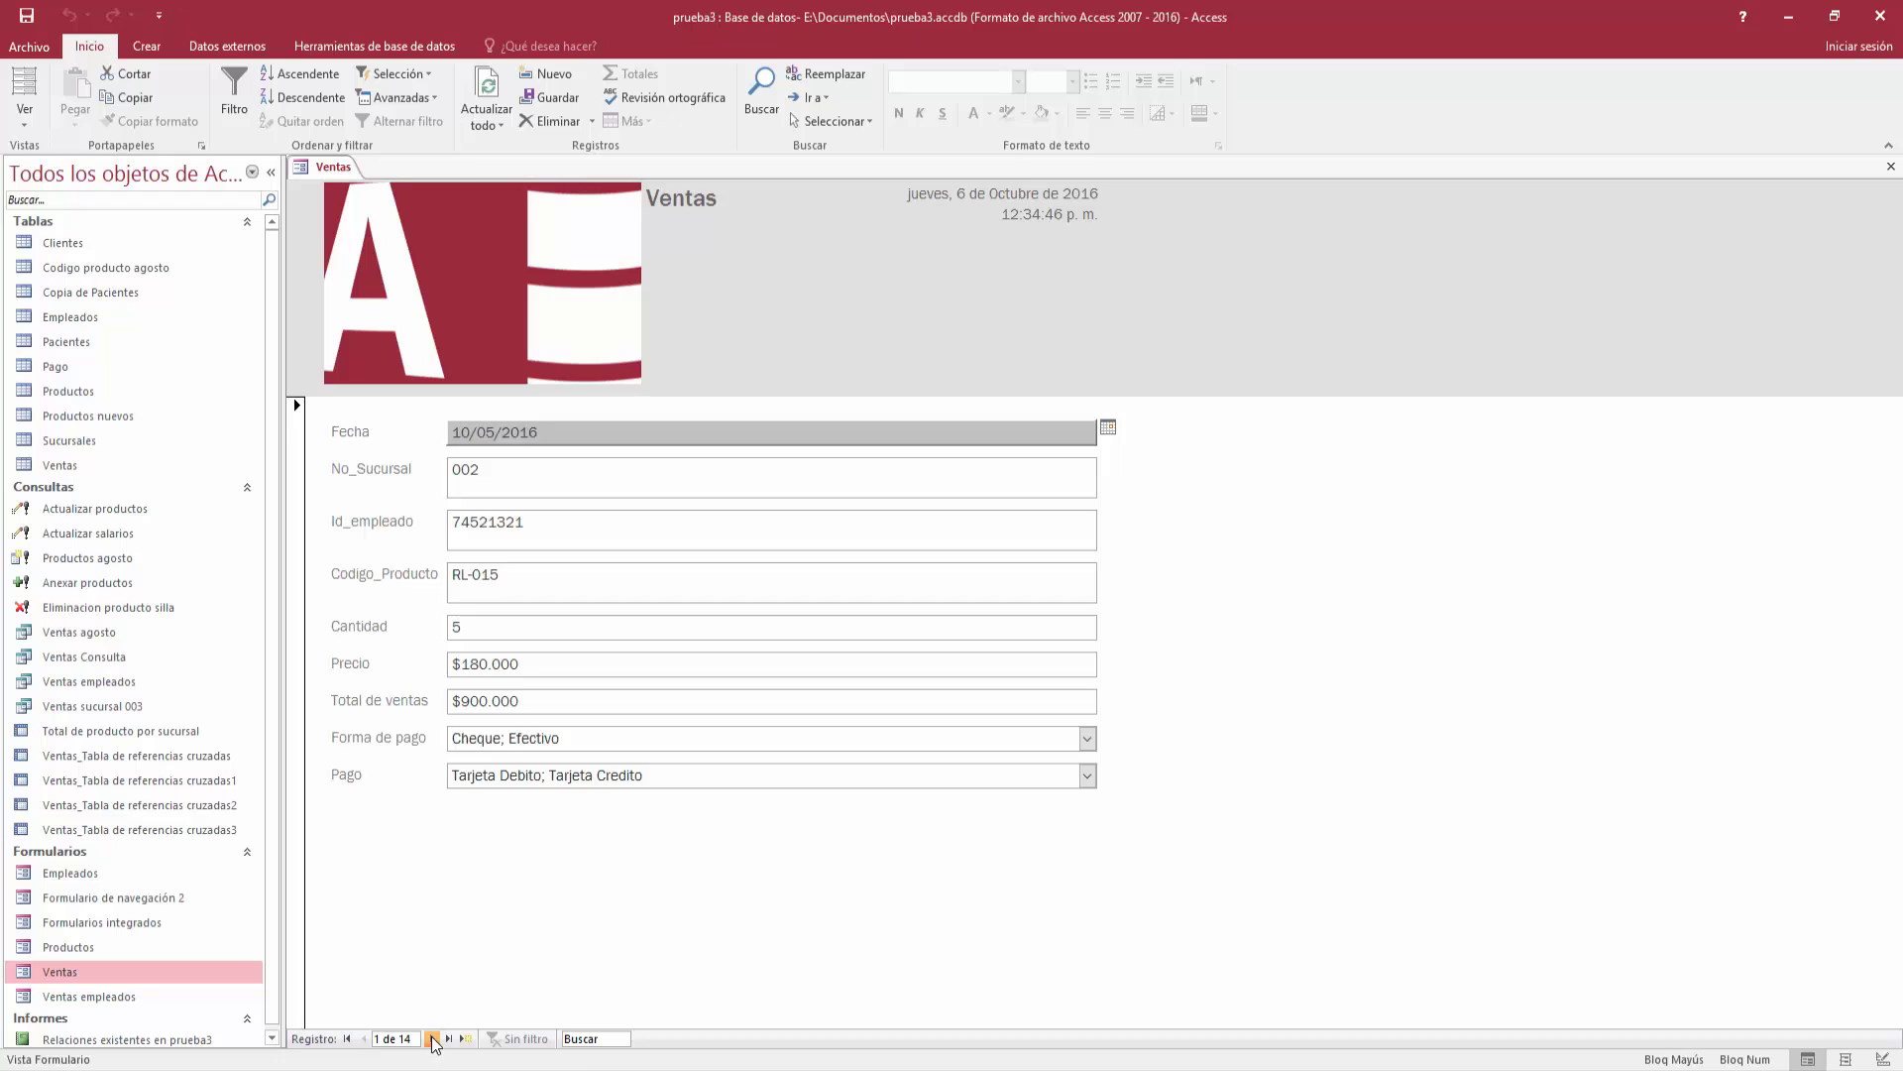
click(433, 1039)
click(432, 1039)
click(432, 1039)
click(433, 1039)
click(432, 1039)
click(432, 1038)
click(432, 1038)
click(432, 1039)
click(432, 1039)
click(432, 1038)
click(433, 1039)
click(432, 1039)
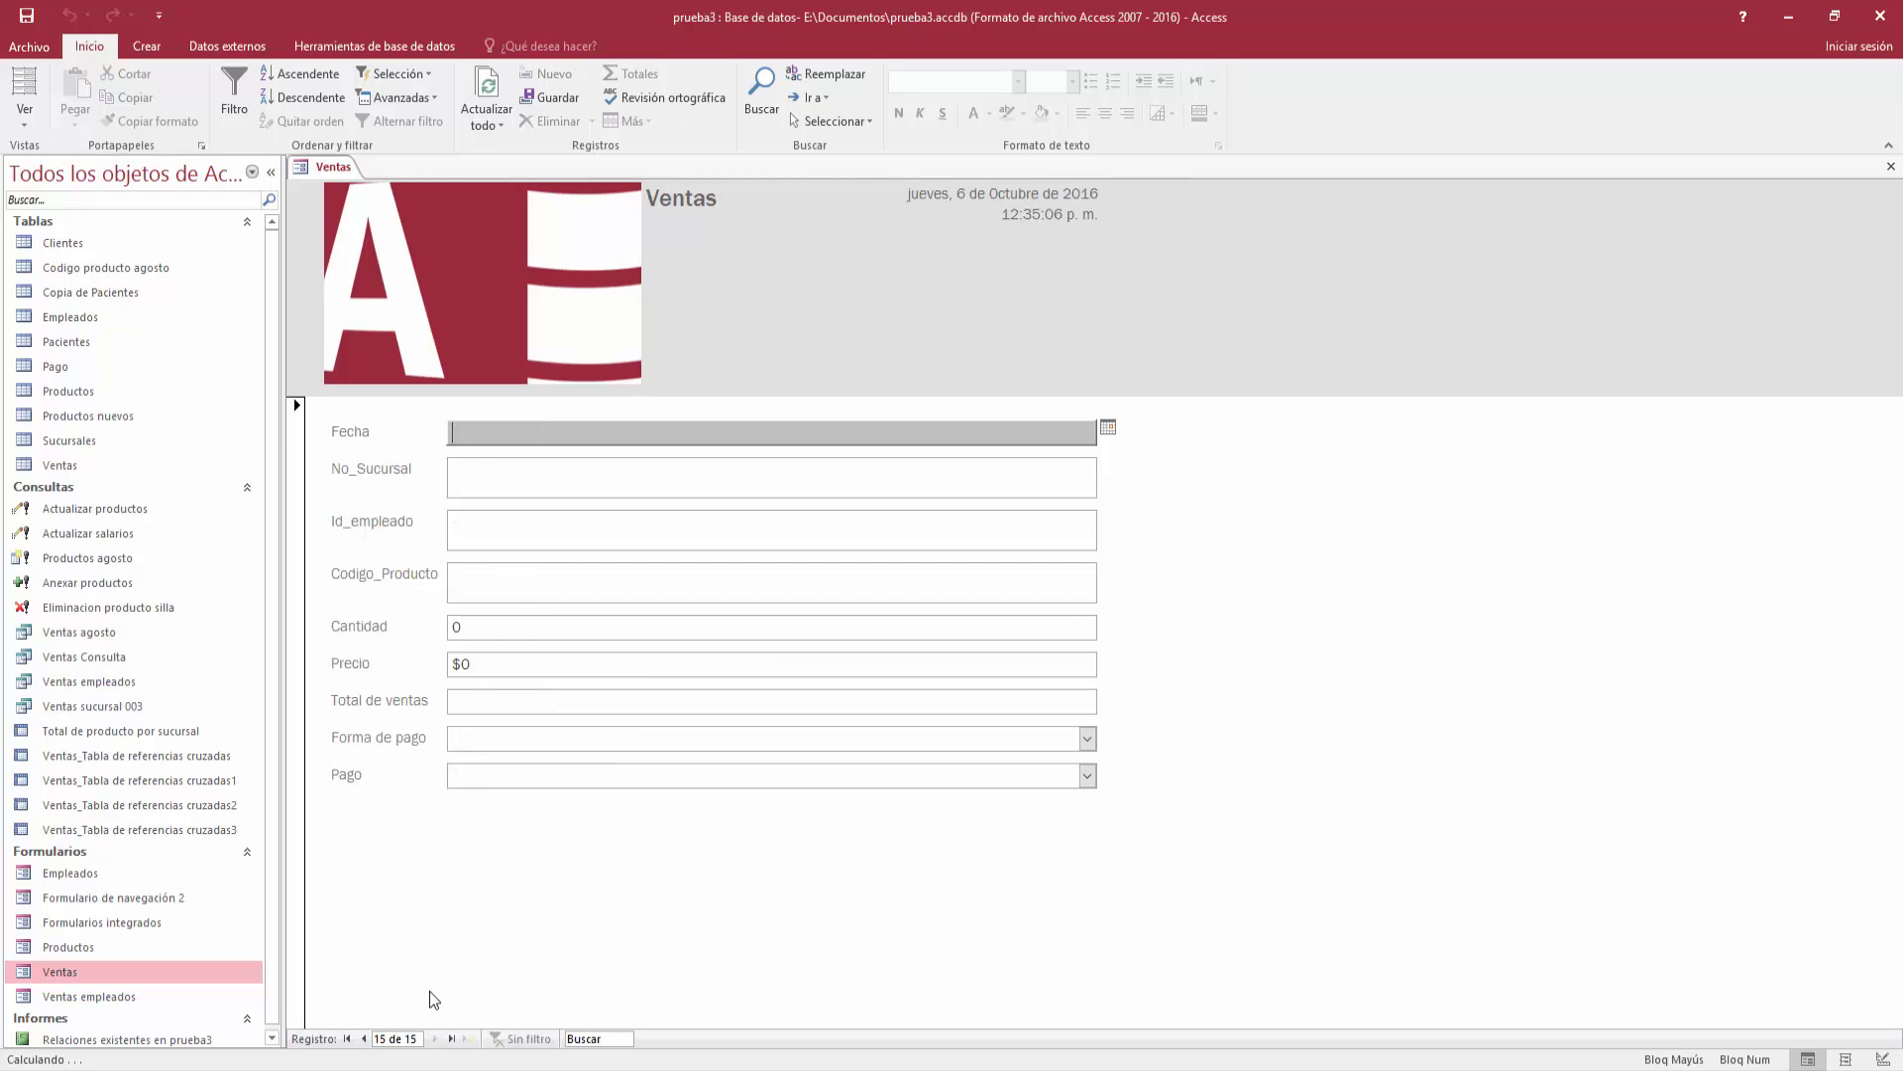
click(365, 1038)
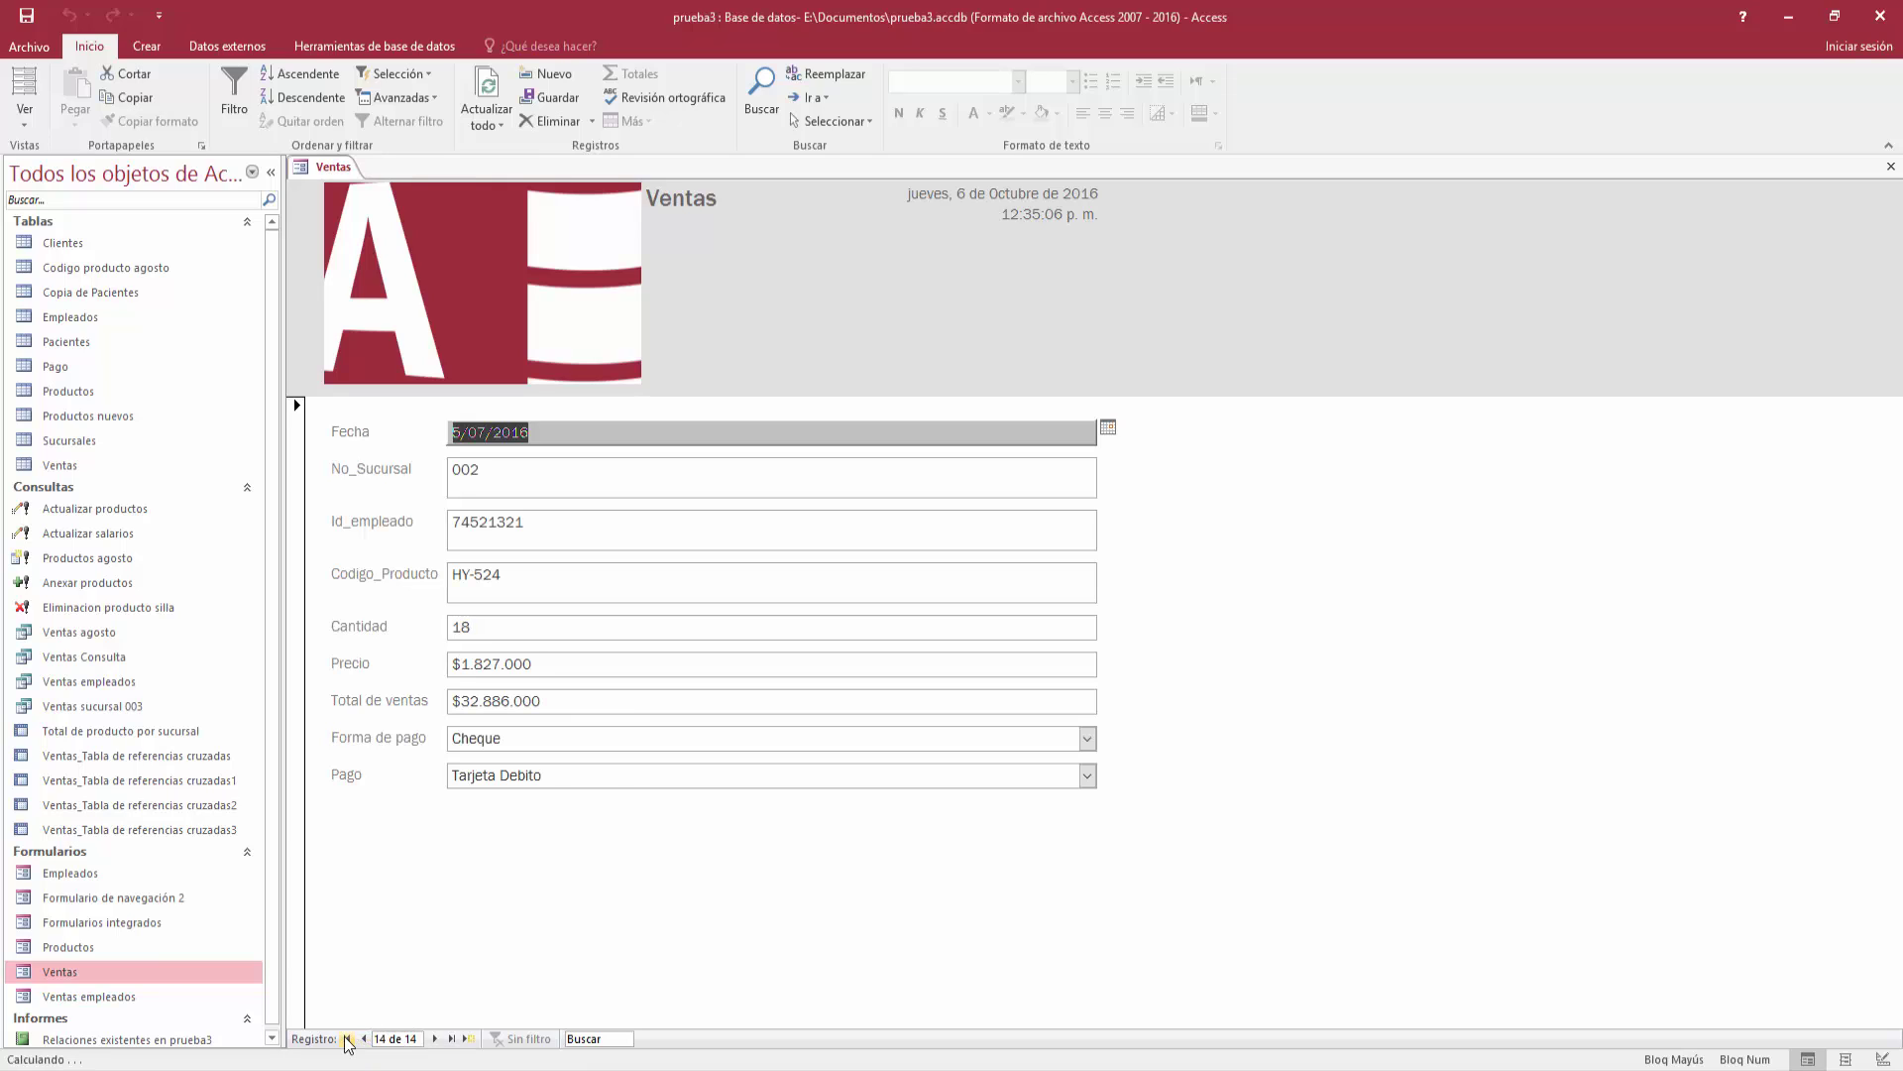
click(347, 1038)
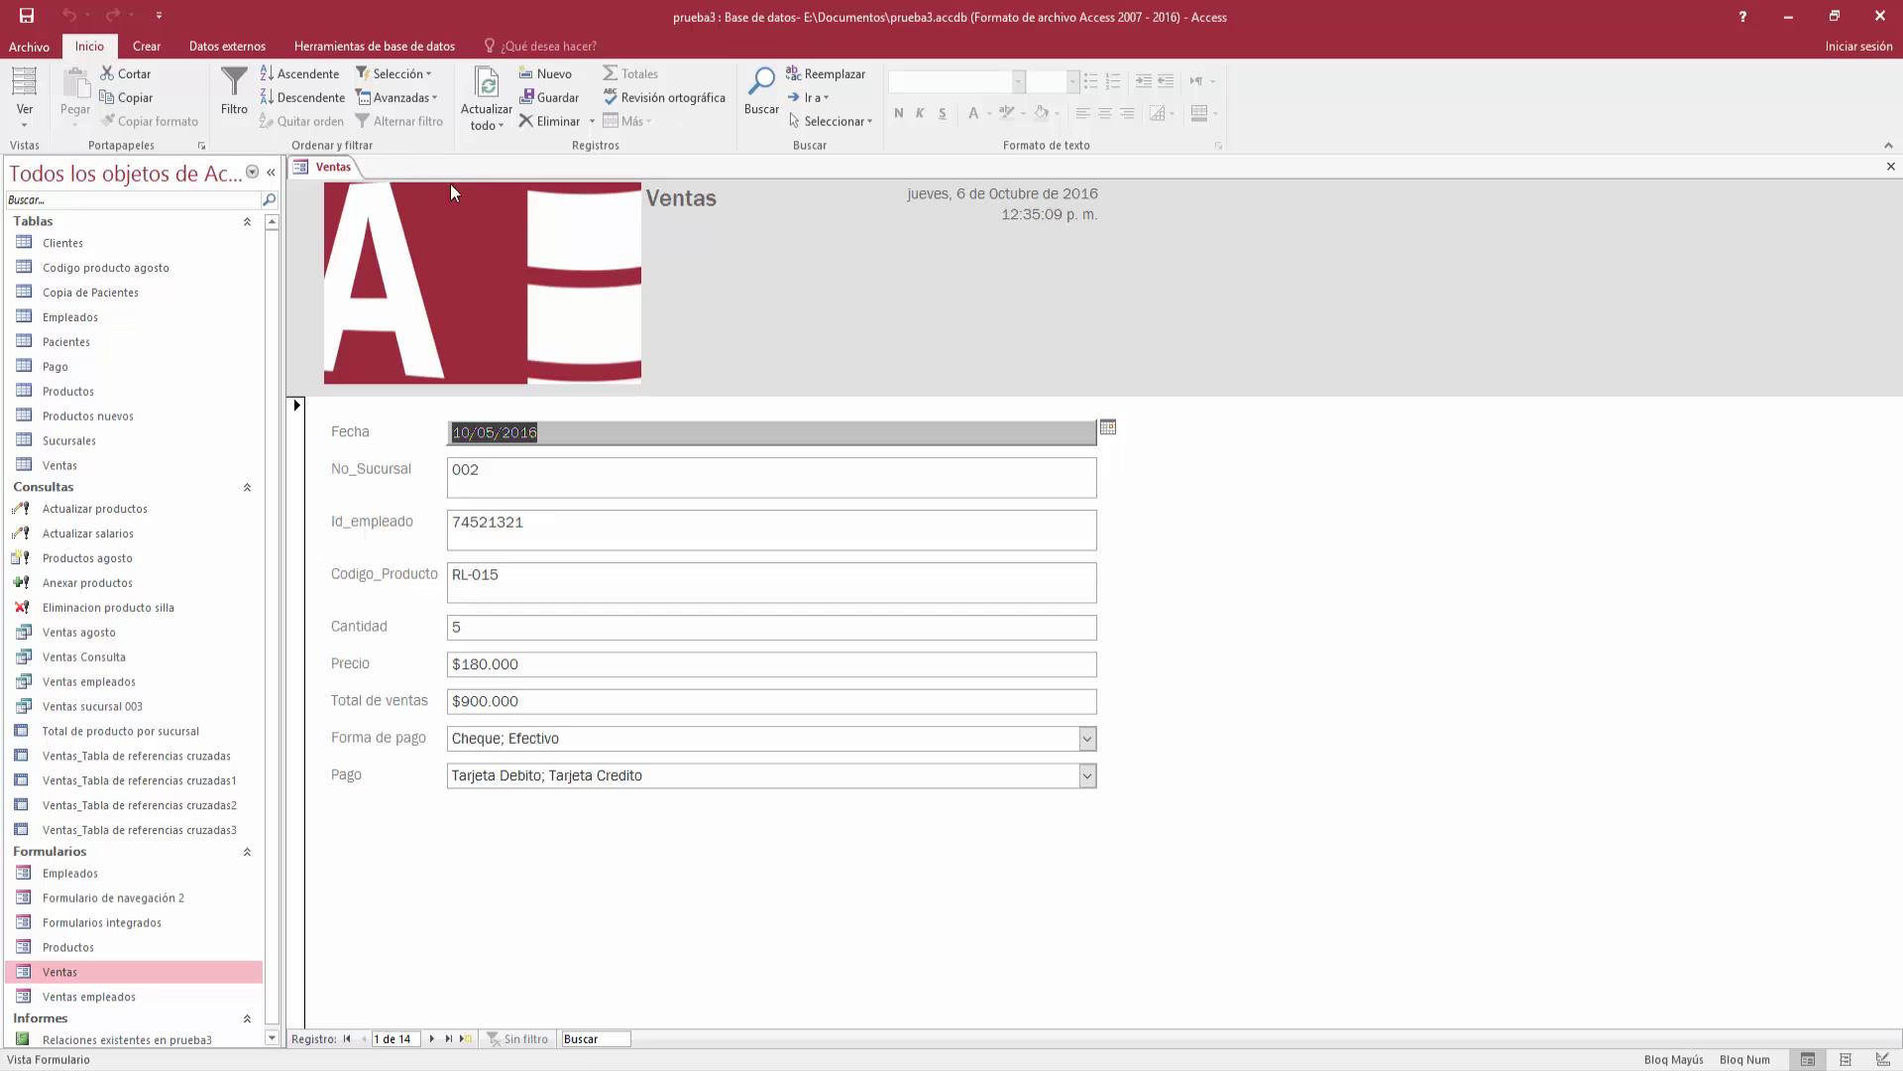
Start a filter by form on Ventas with No_Sucursal set to 002, leaving Fecha empty
click(437, 97)
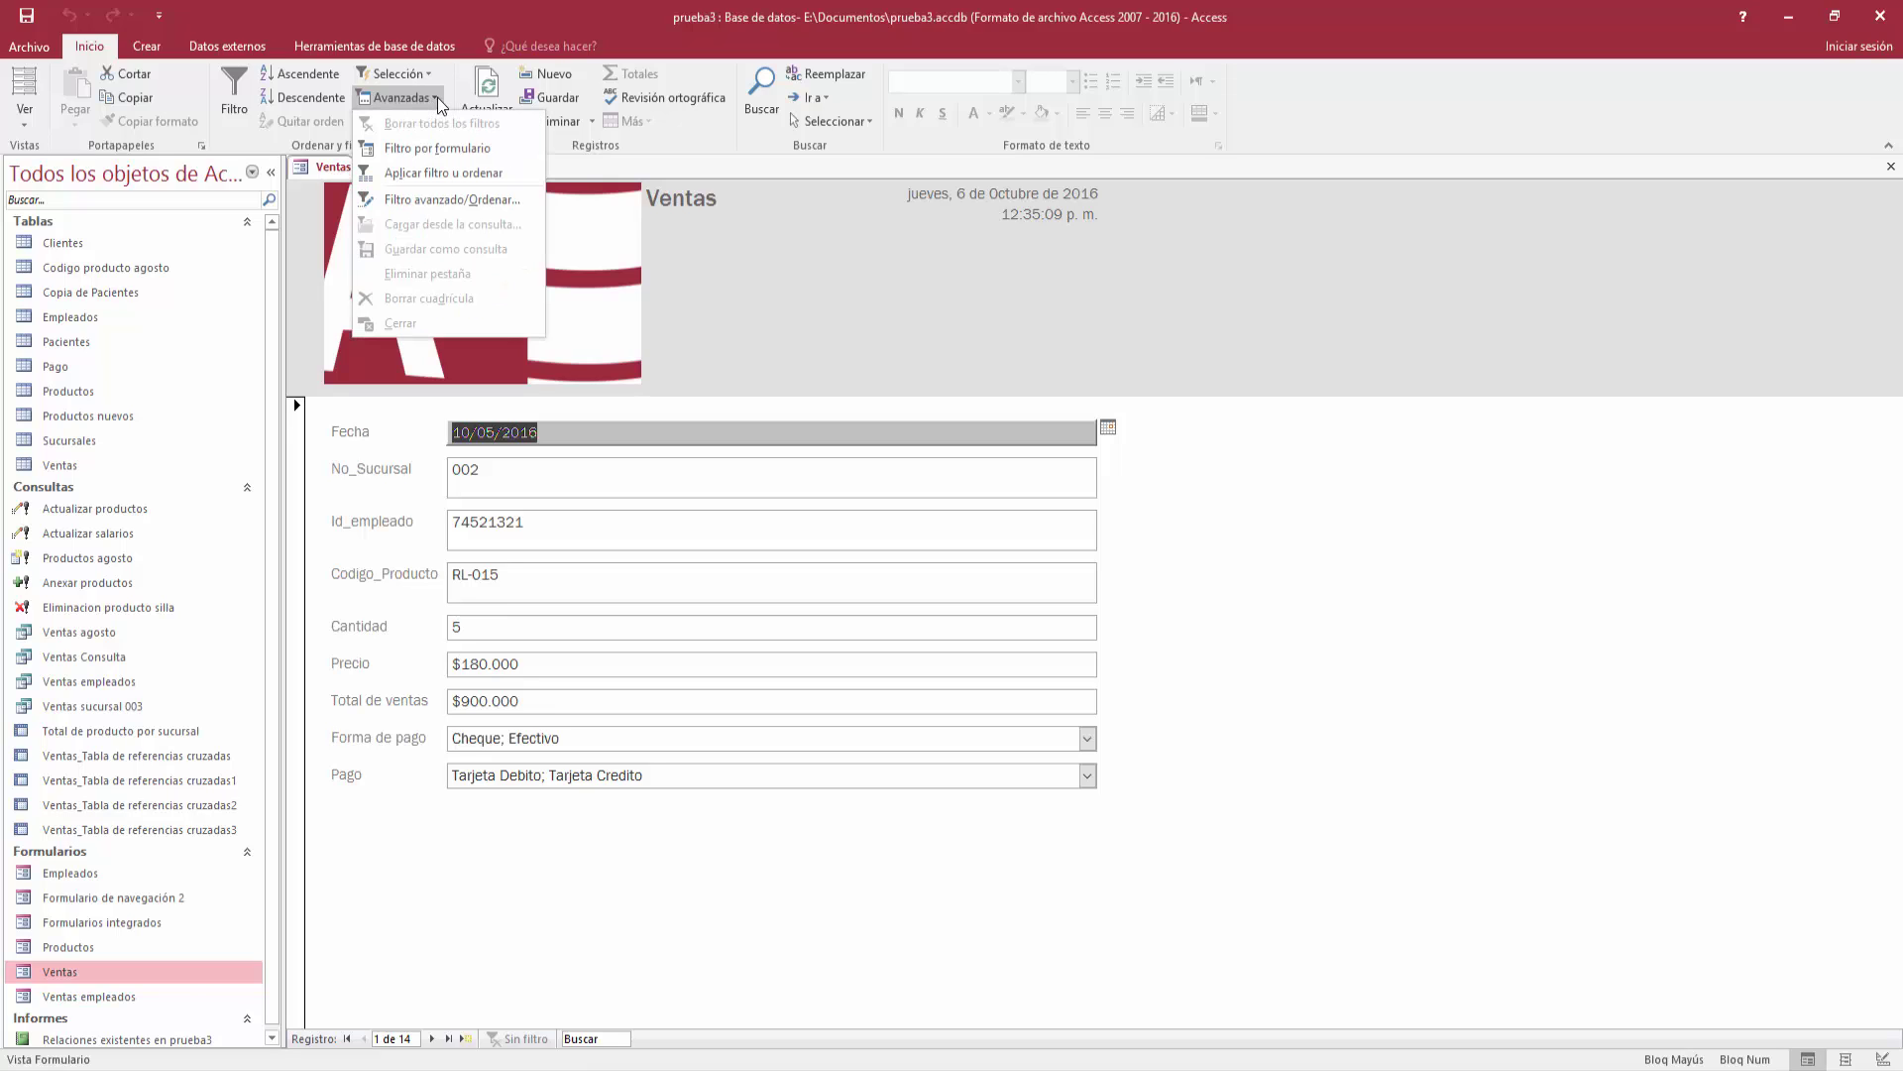
click(438, 152)
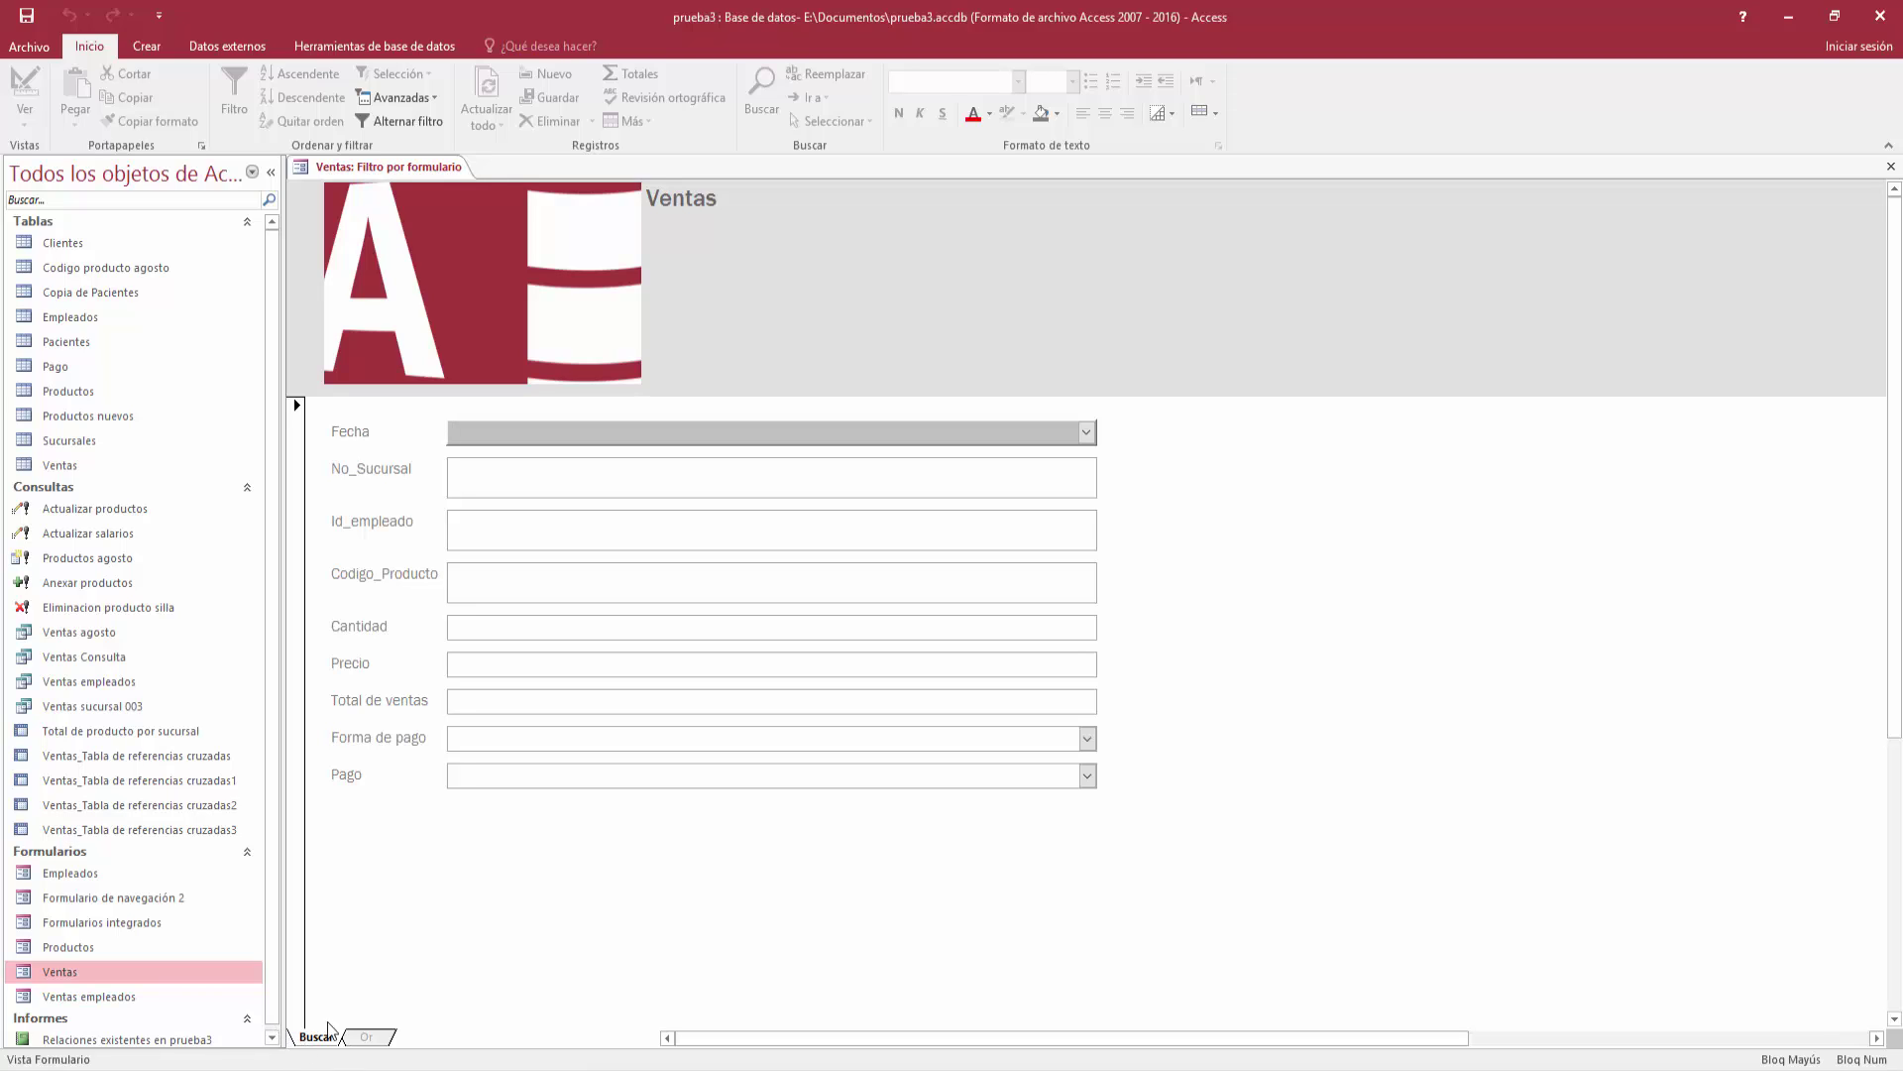
click(505, 538)
click(1072, 475)
click(1089, 476)
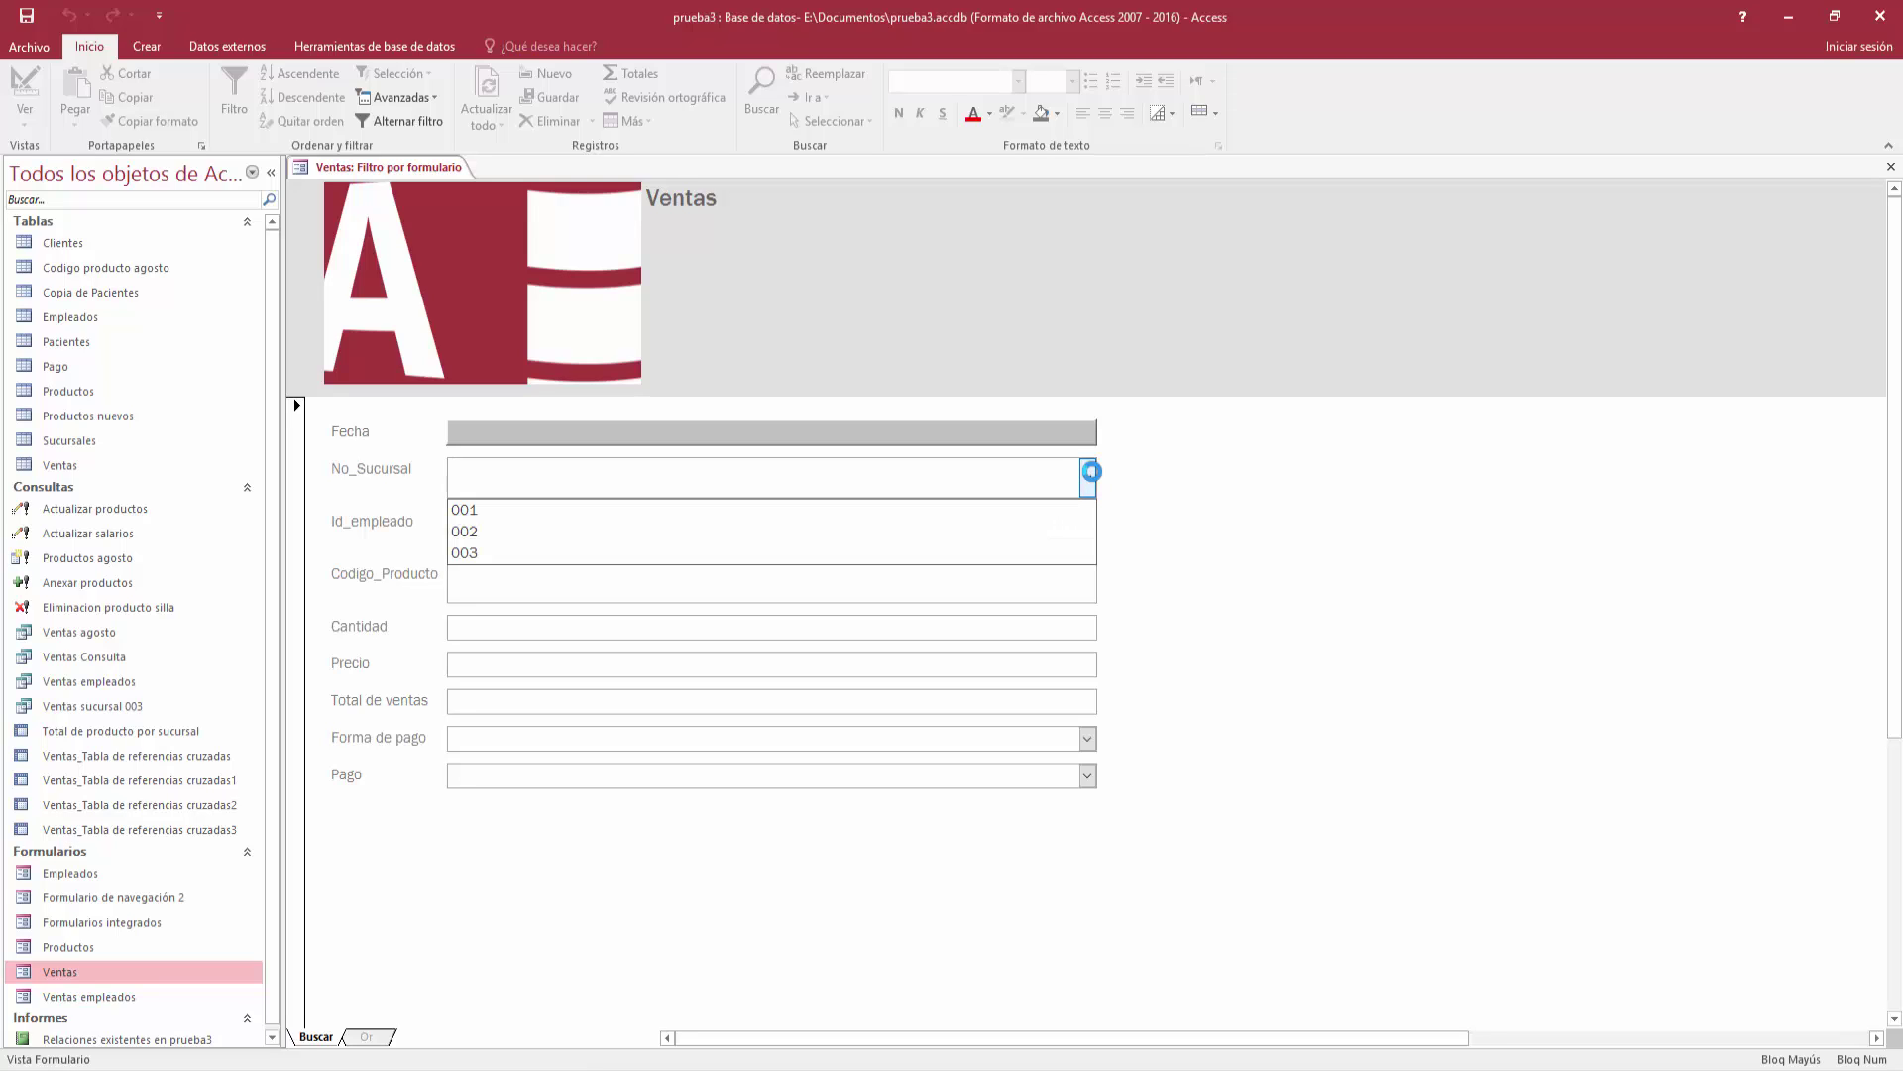
click(1021, 538)
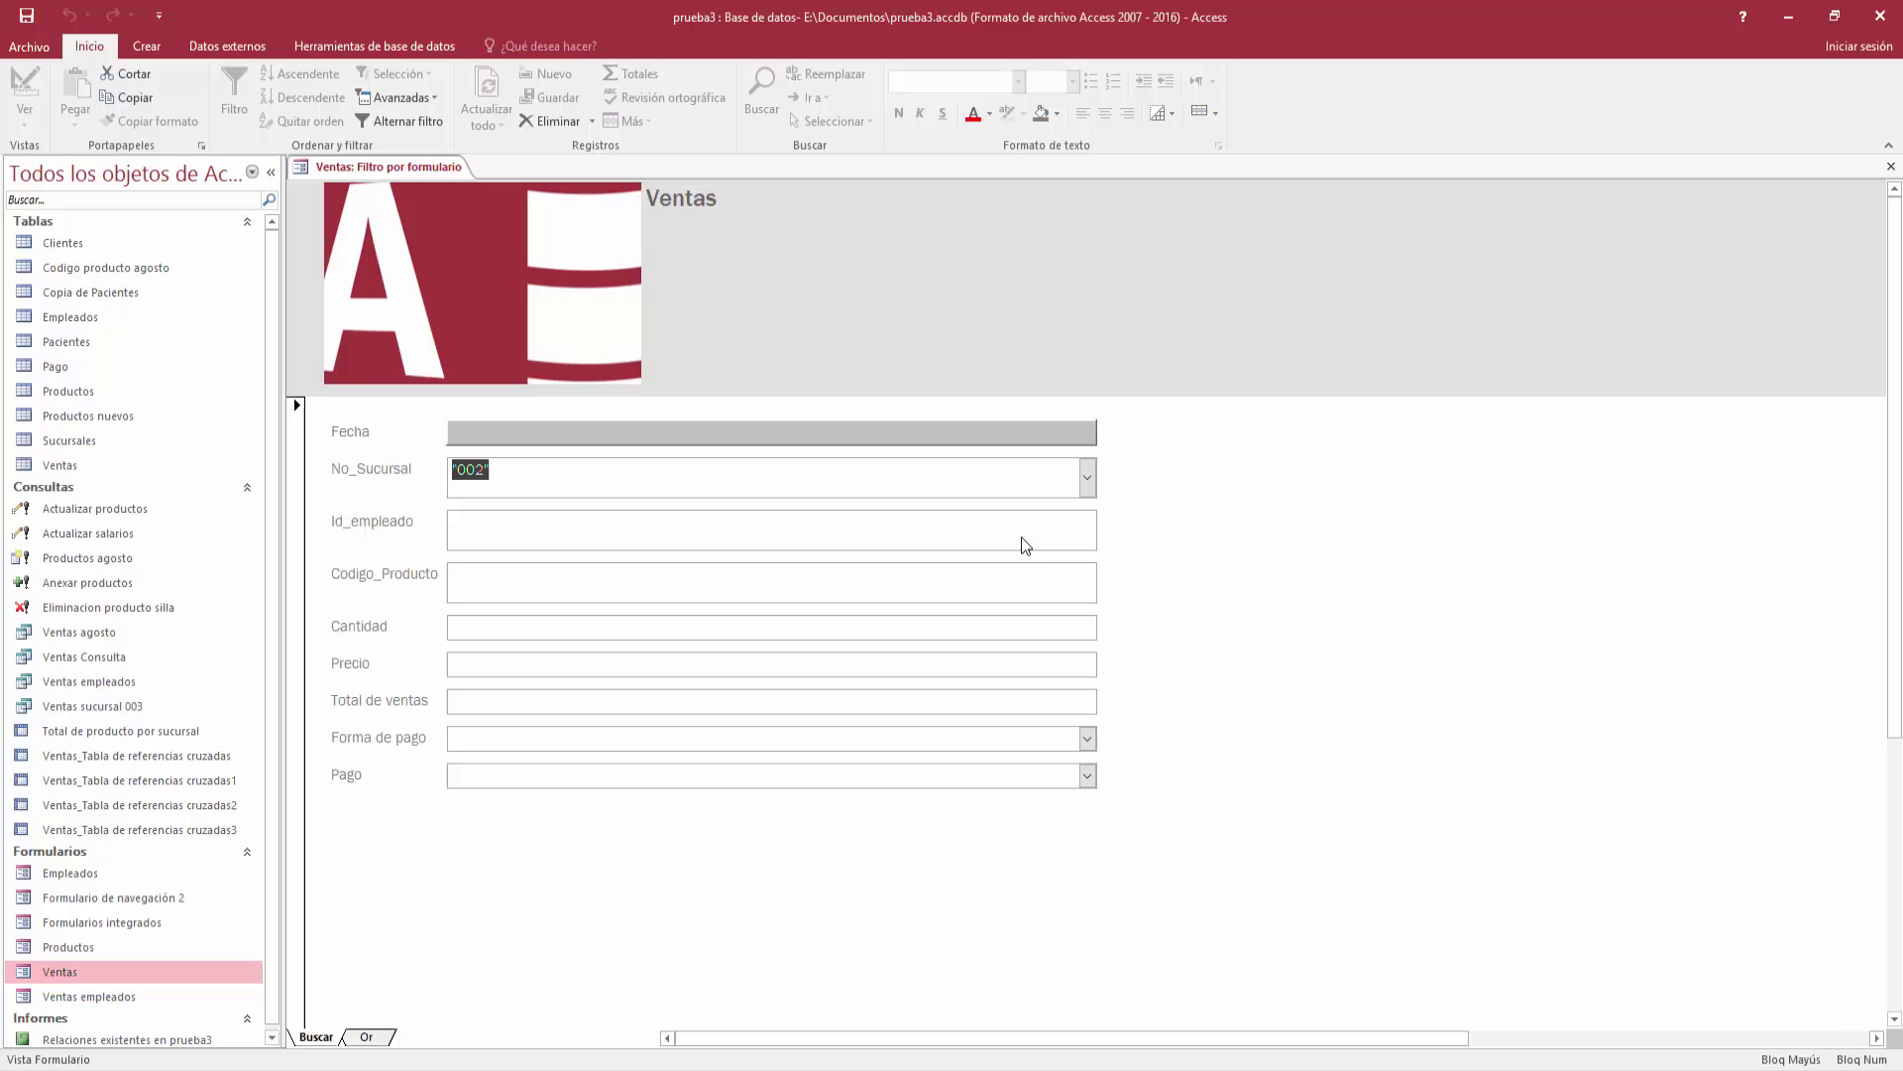
click(1084, 434)
click(1085, 435)
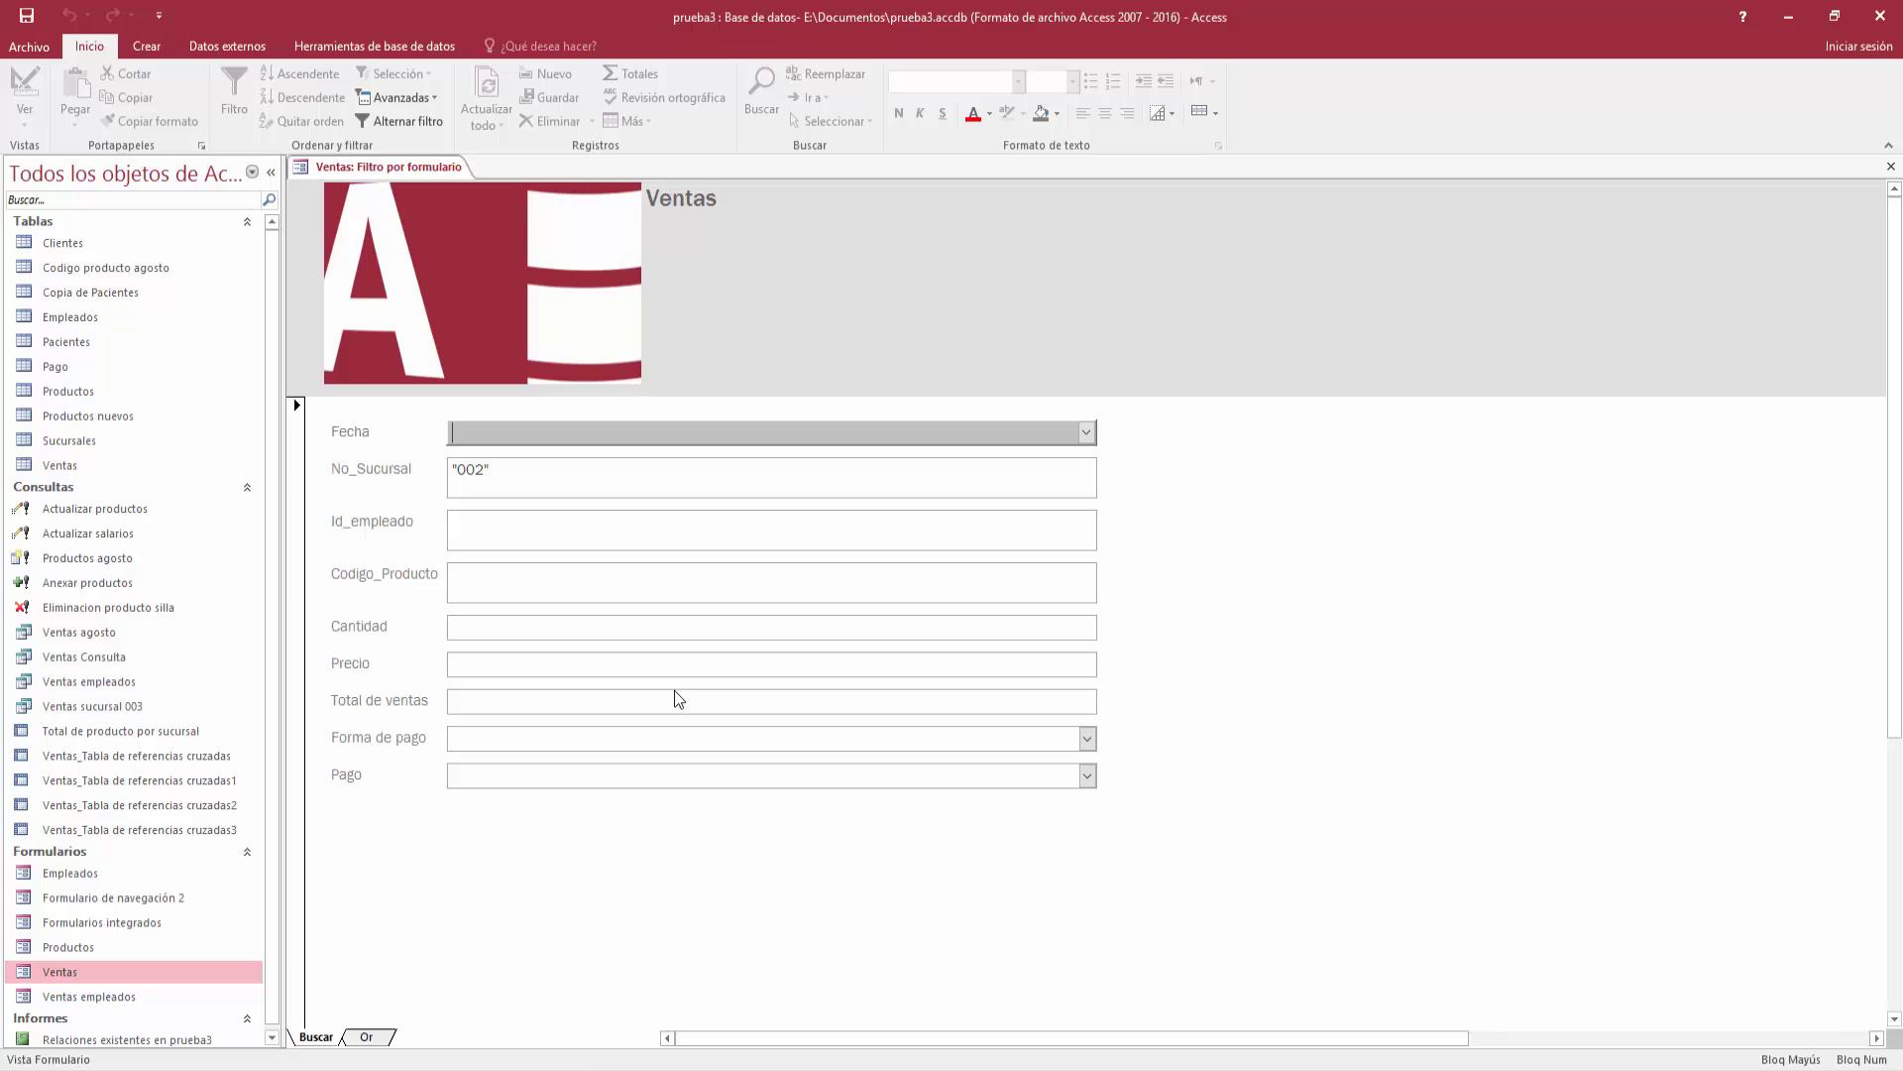
Open an alternative Or criteria page in the filter, consult the Productos table for product codes and return to the filter
click(373, 1041)
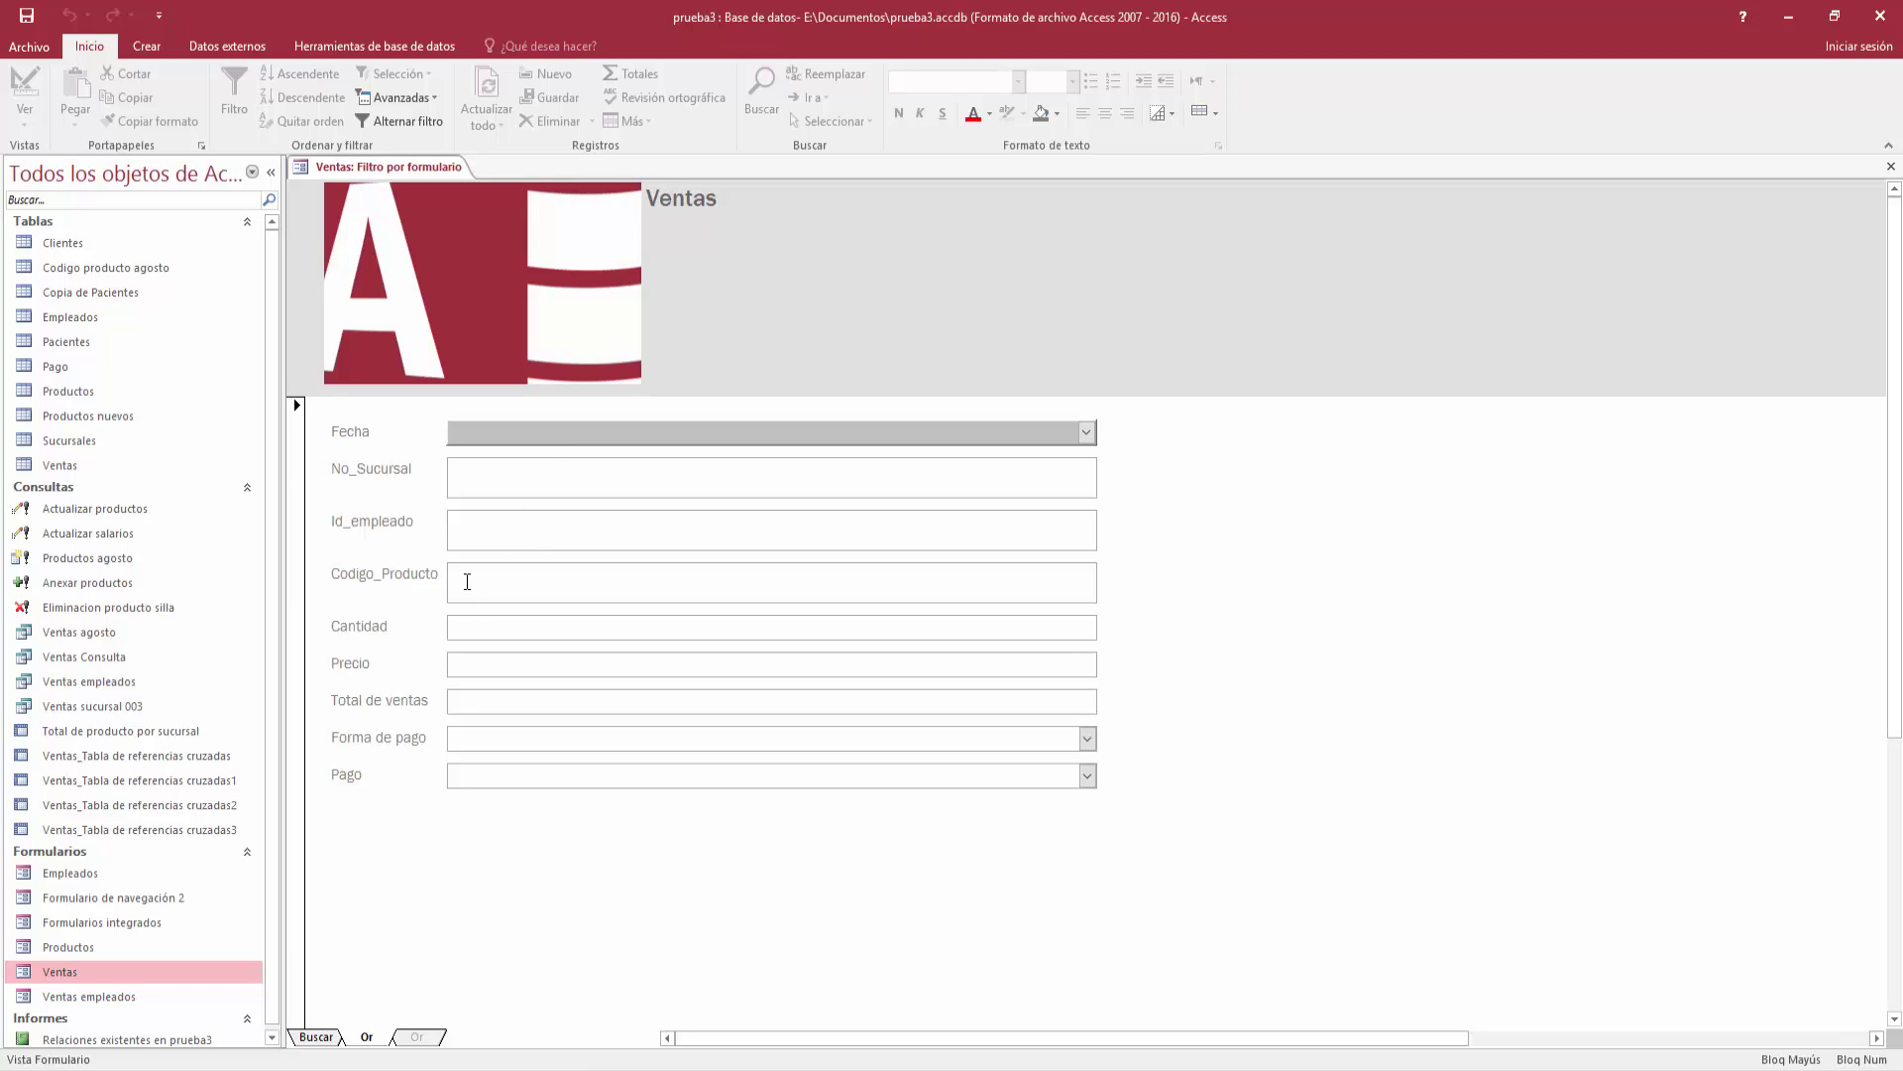
double_click(66, 391)
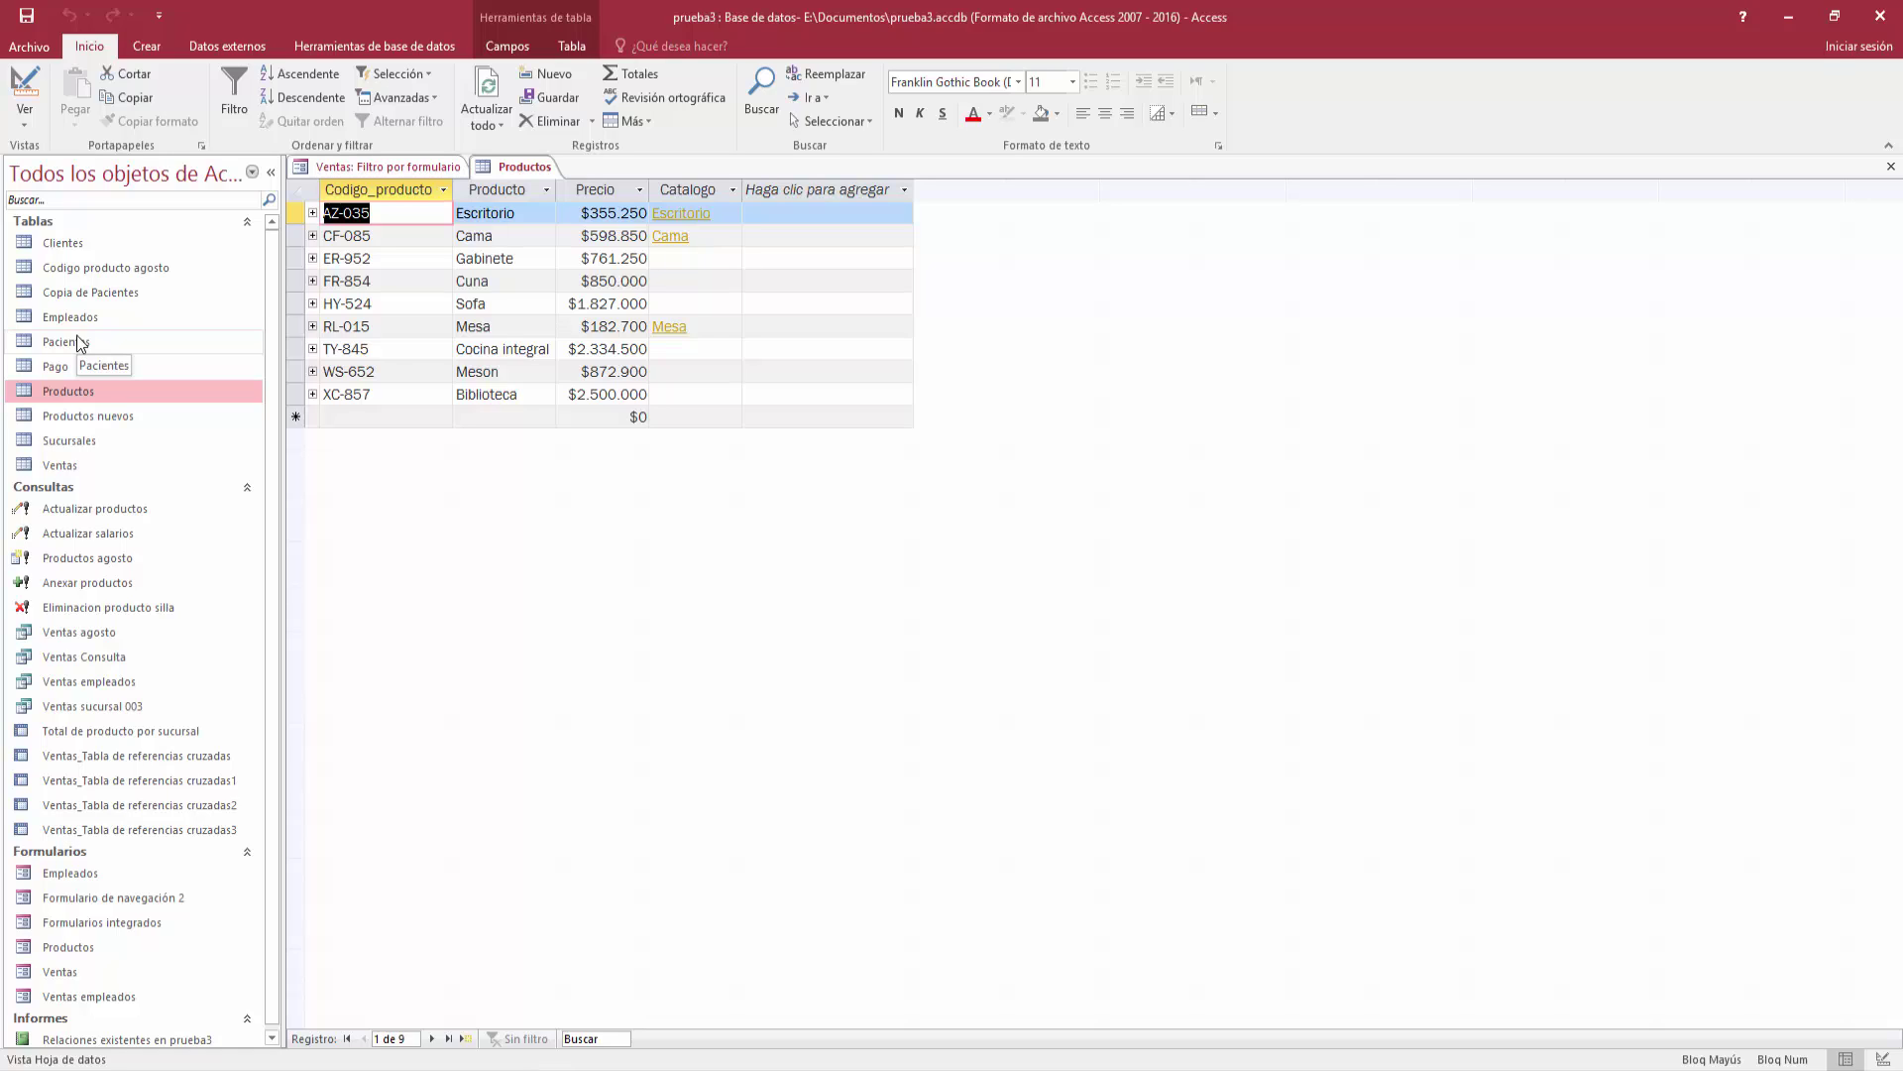
click(347, 166)
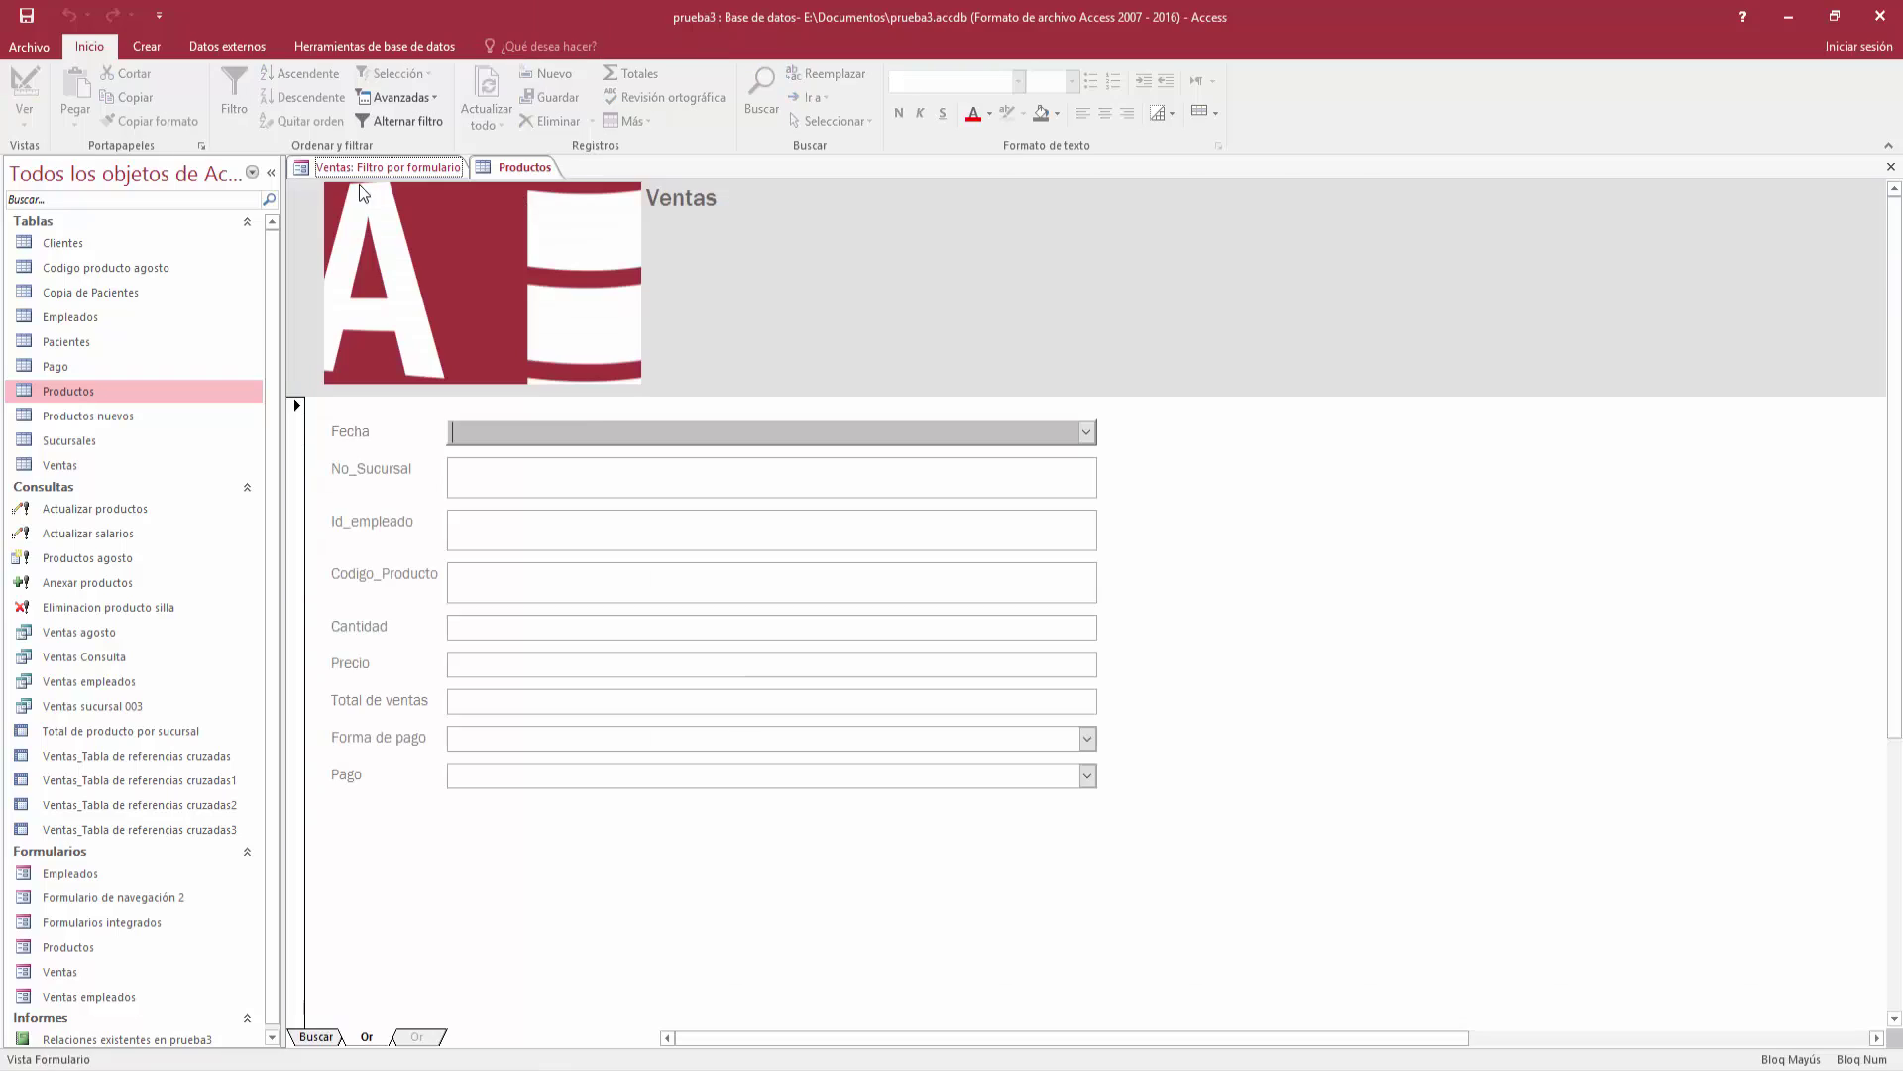
Set the alternative Or criterion for Codigo_Producto to AZ-035 and close the Productos table
click(488, 585)
click(1088, 583)
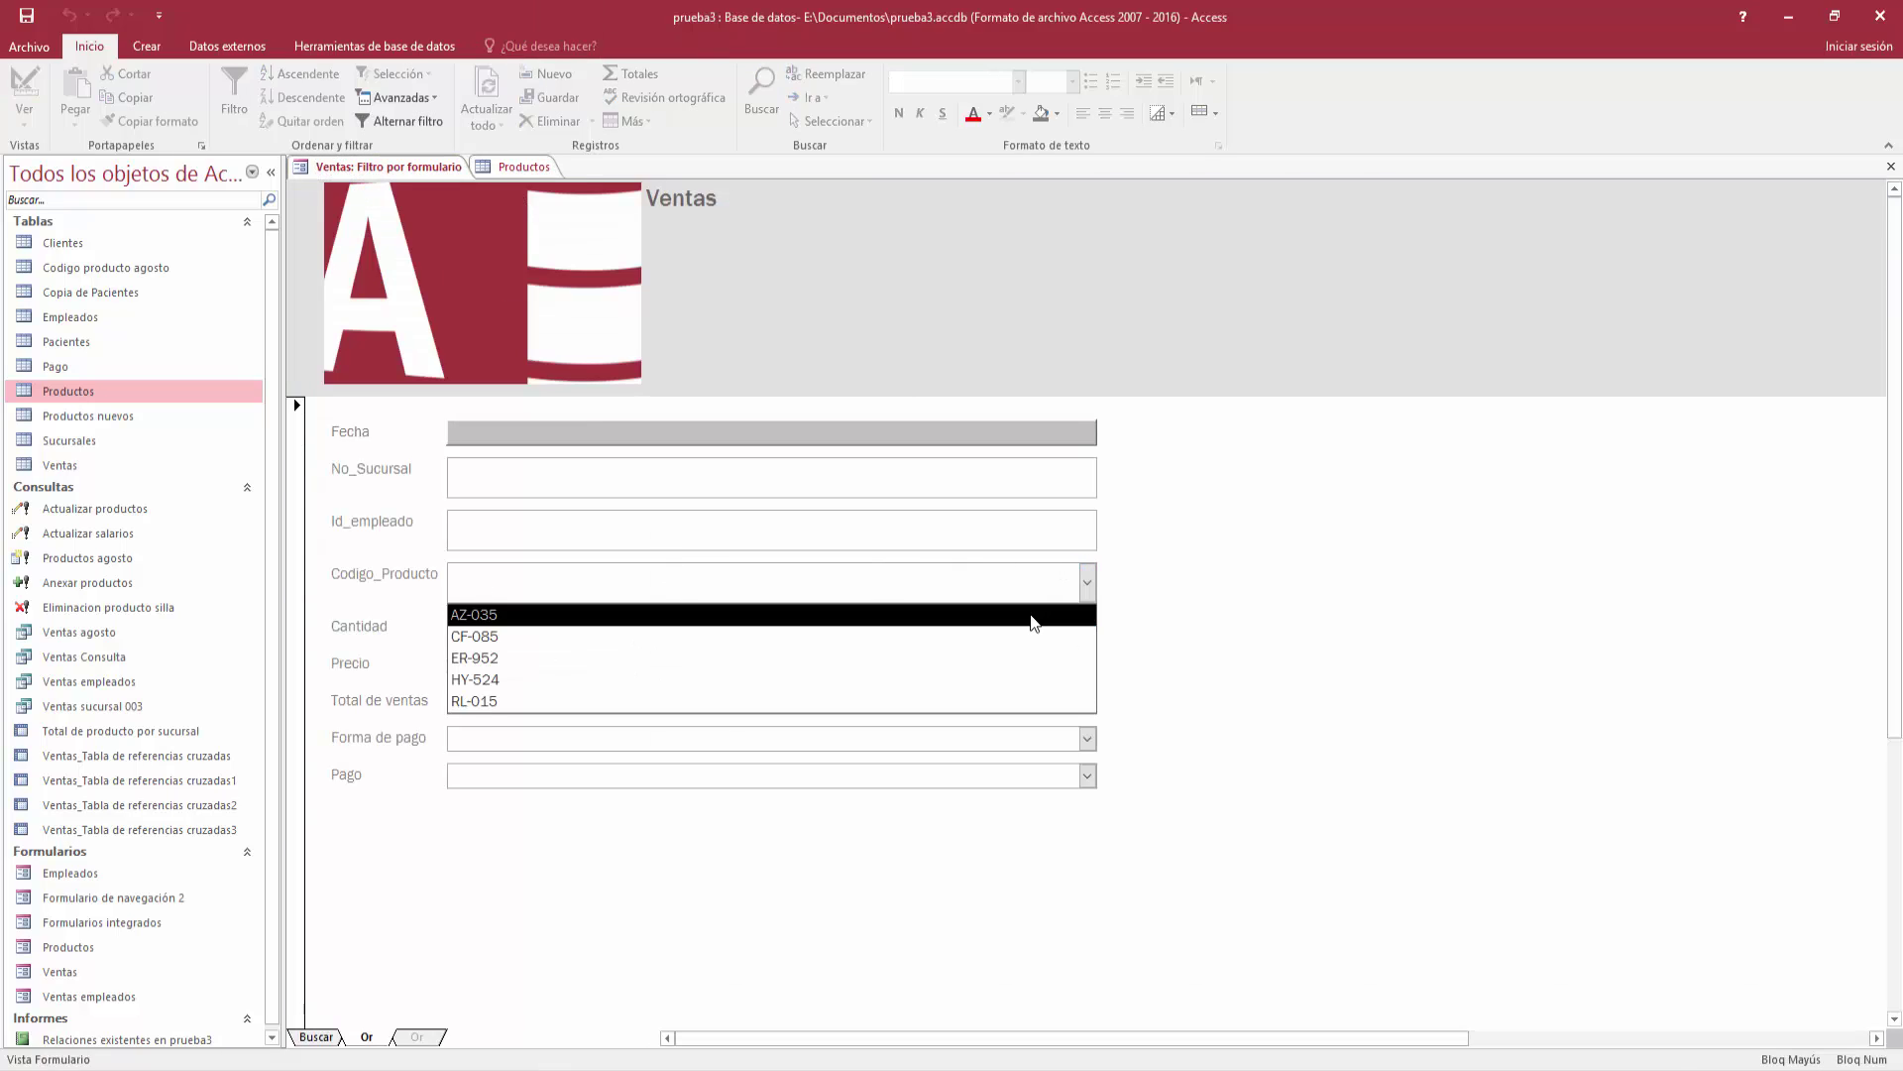
click(1011, 615)
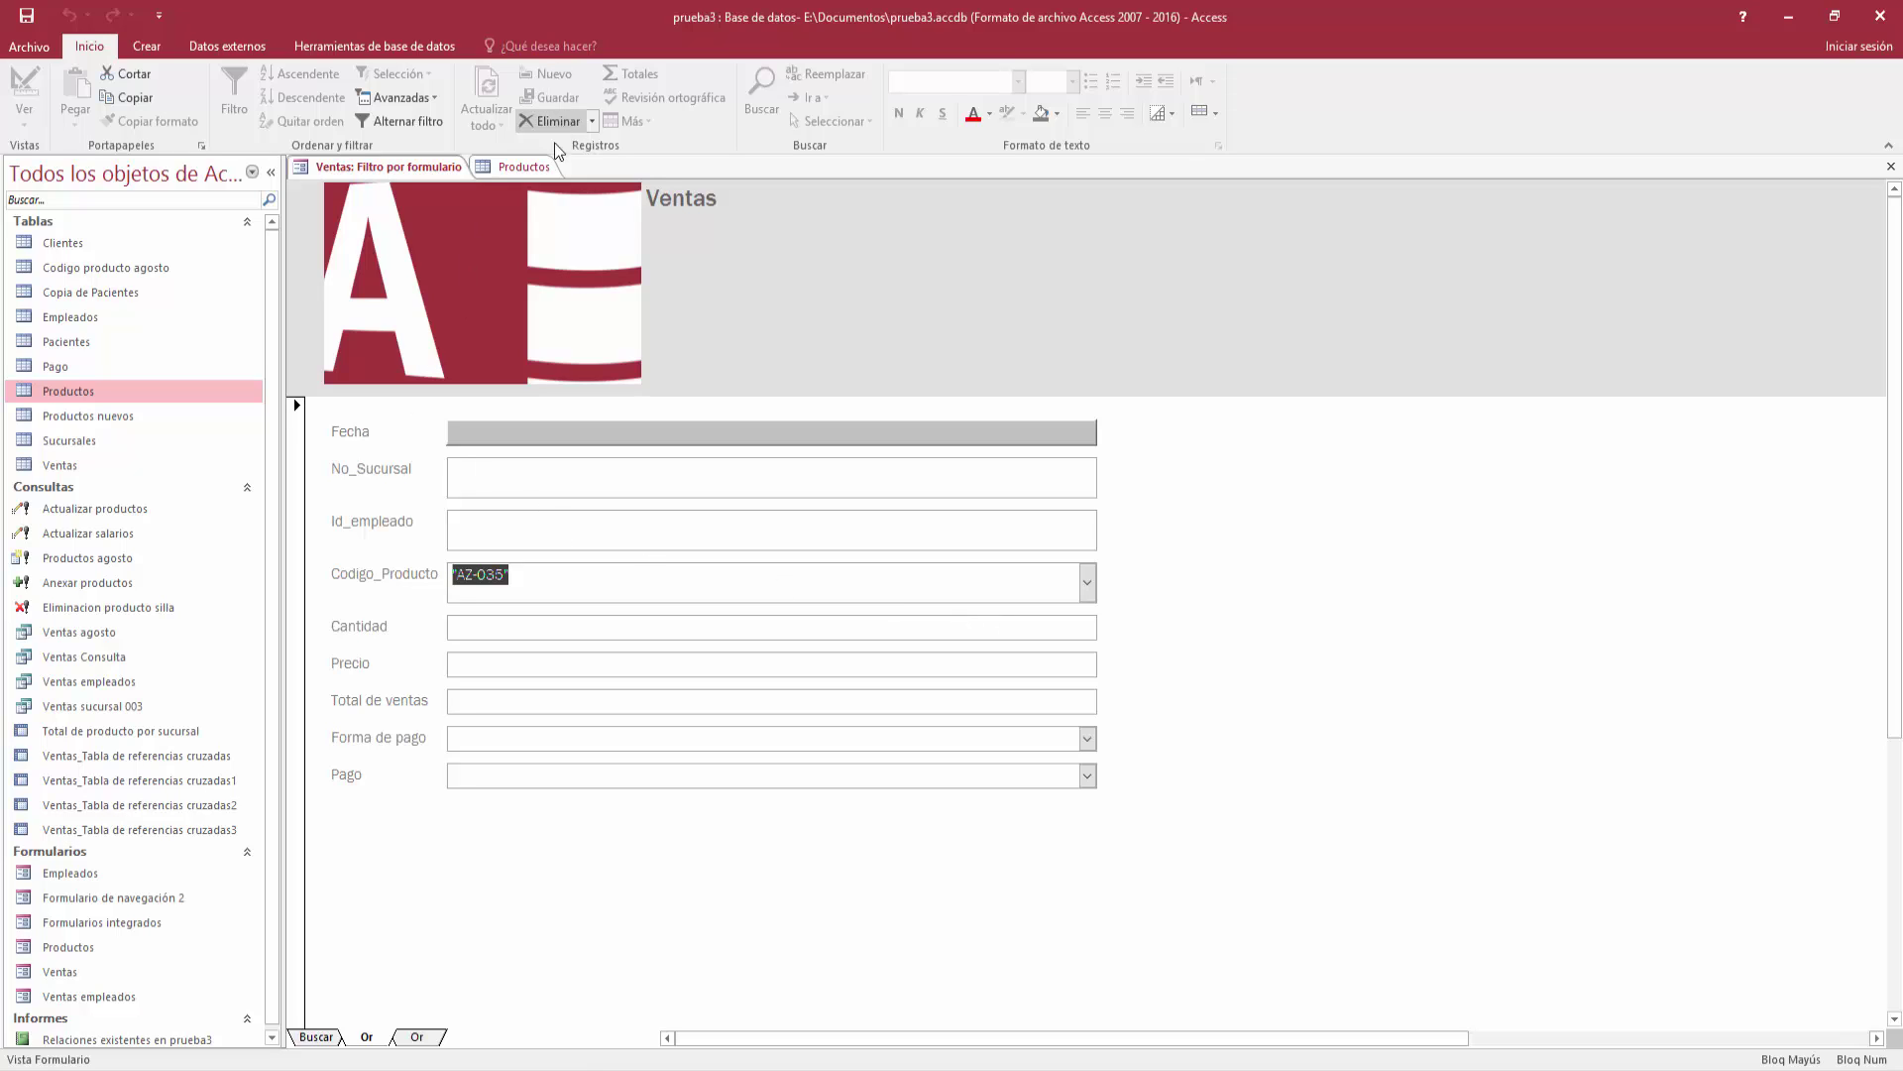
click(535, 167)
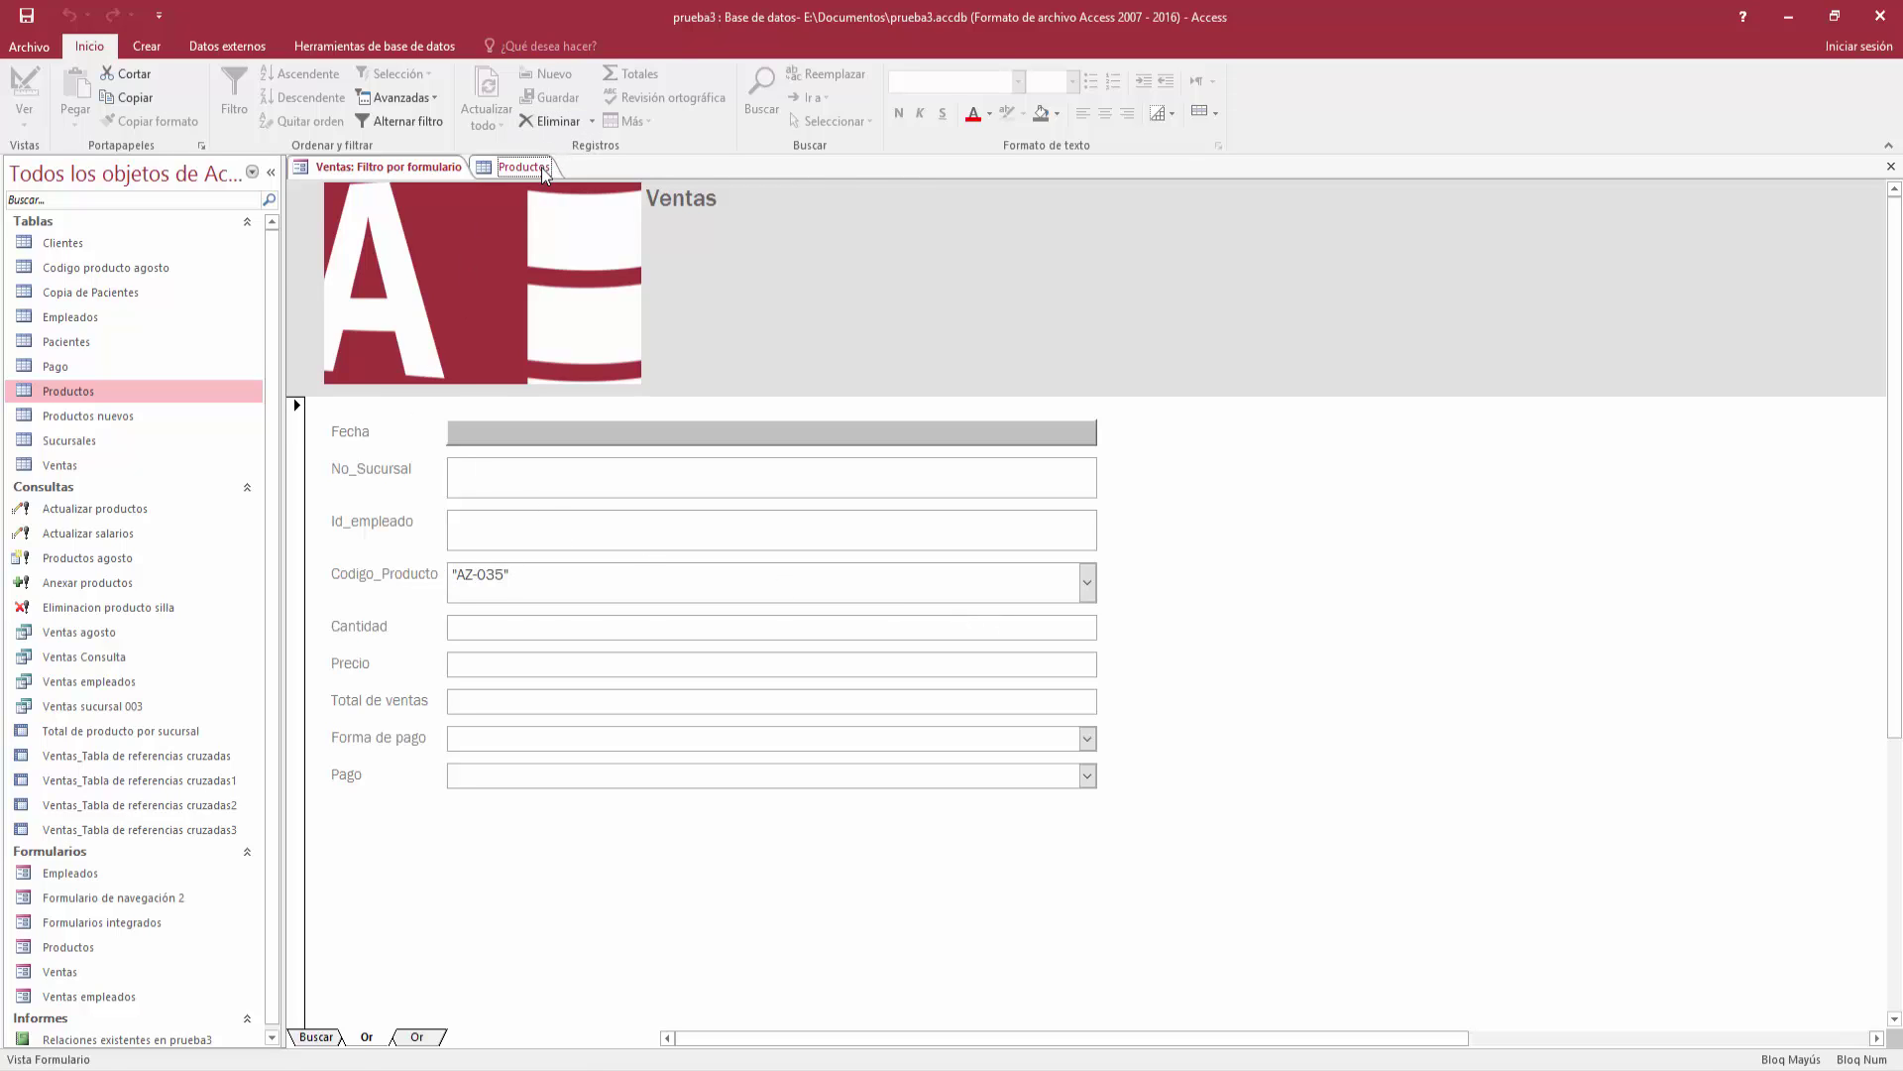
click(1889, 165)
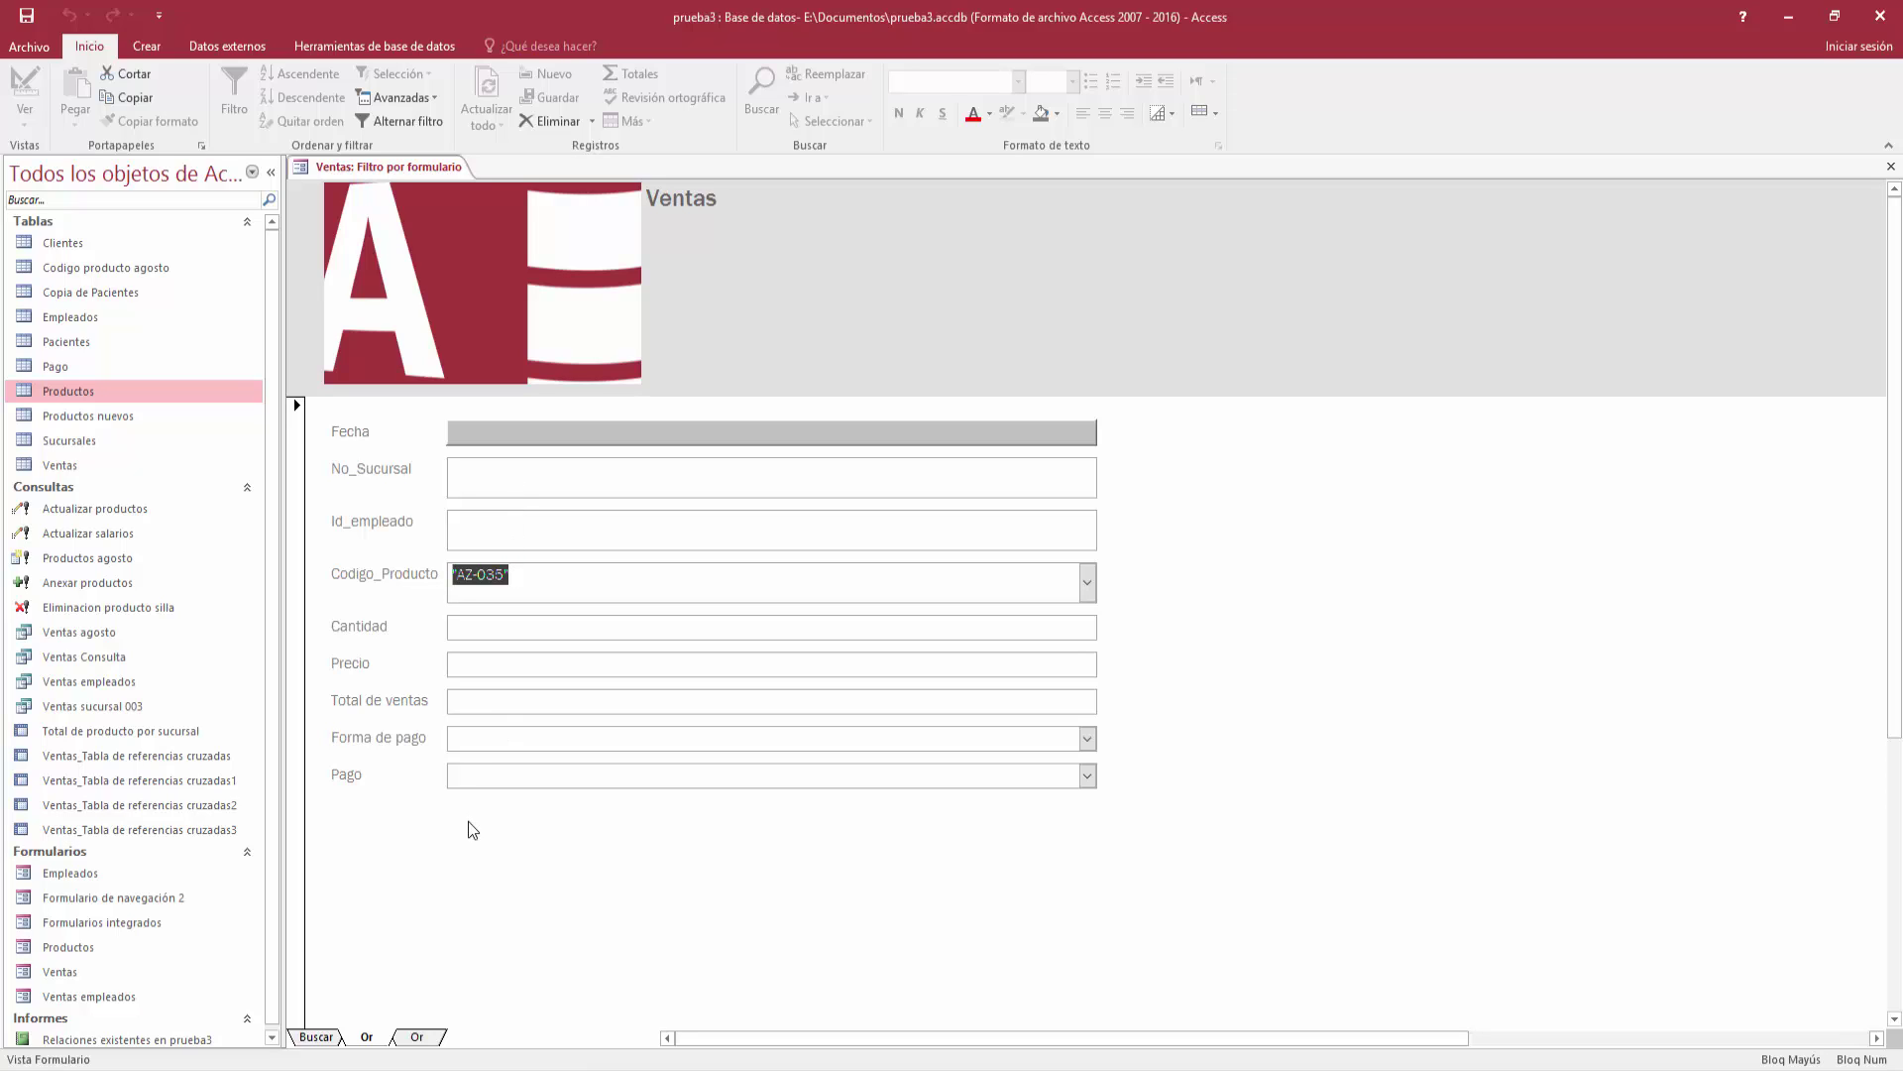
Check the filter's Or and main criteria pages, and apply the filter to the Ventas form
click(367, 1036)
click(316, 1036)
click(414, 119)
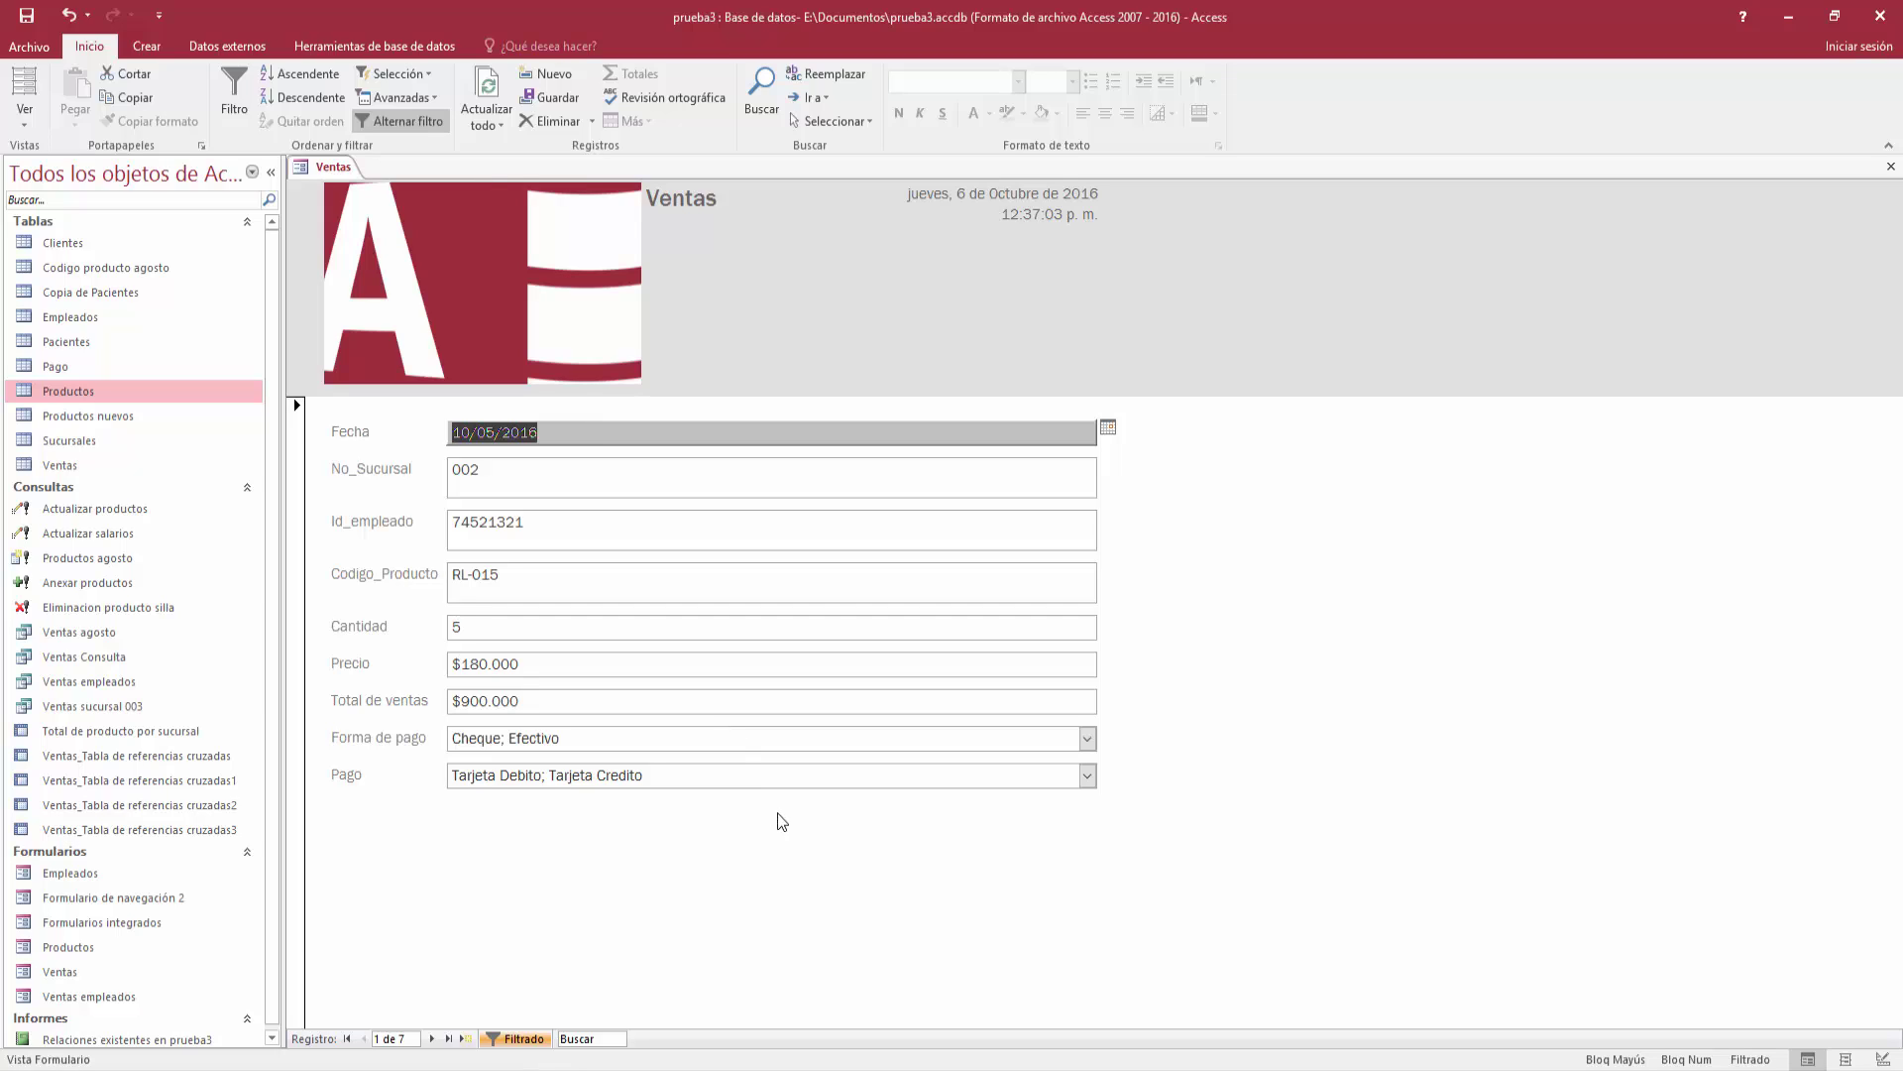
Browse forward through the filtered Ventas records up to the last one, checking No_Sucursal and Codigo_Producto
click(433, 1039)
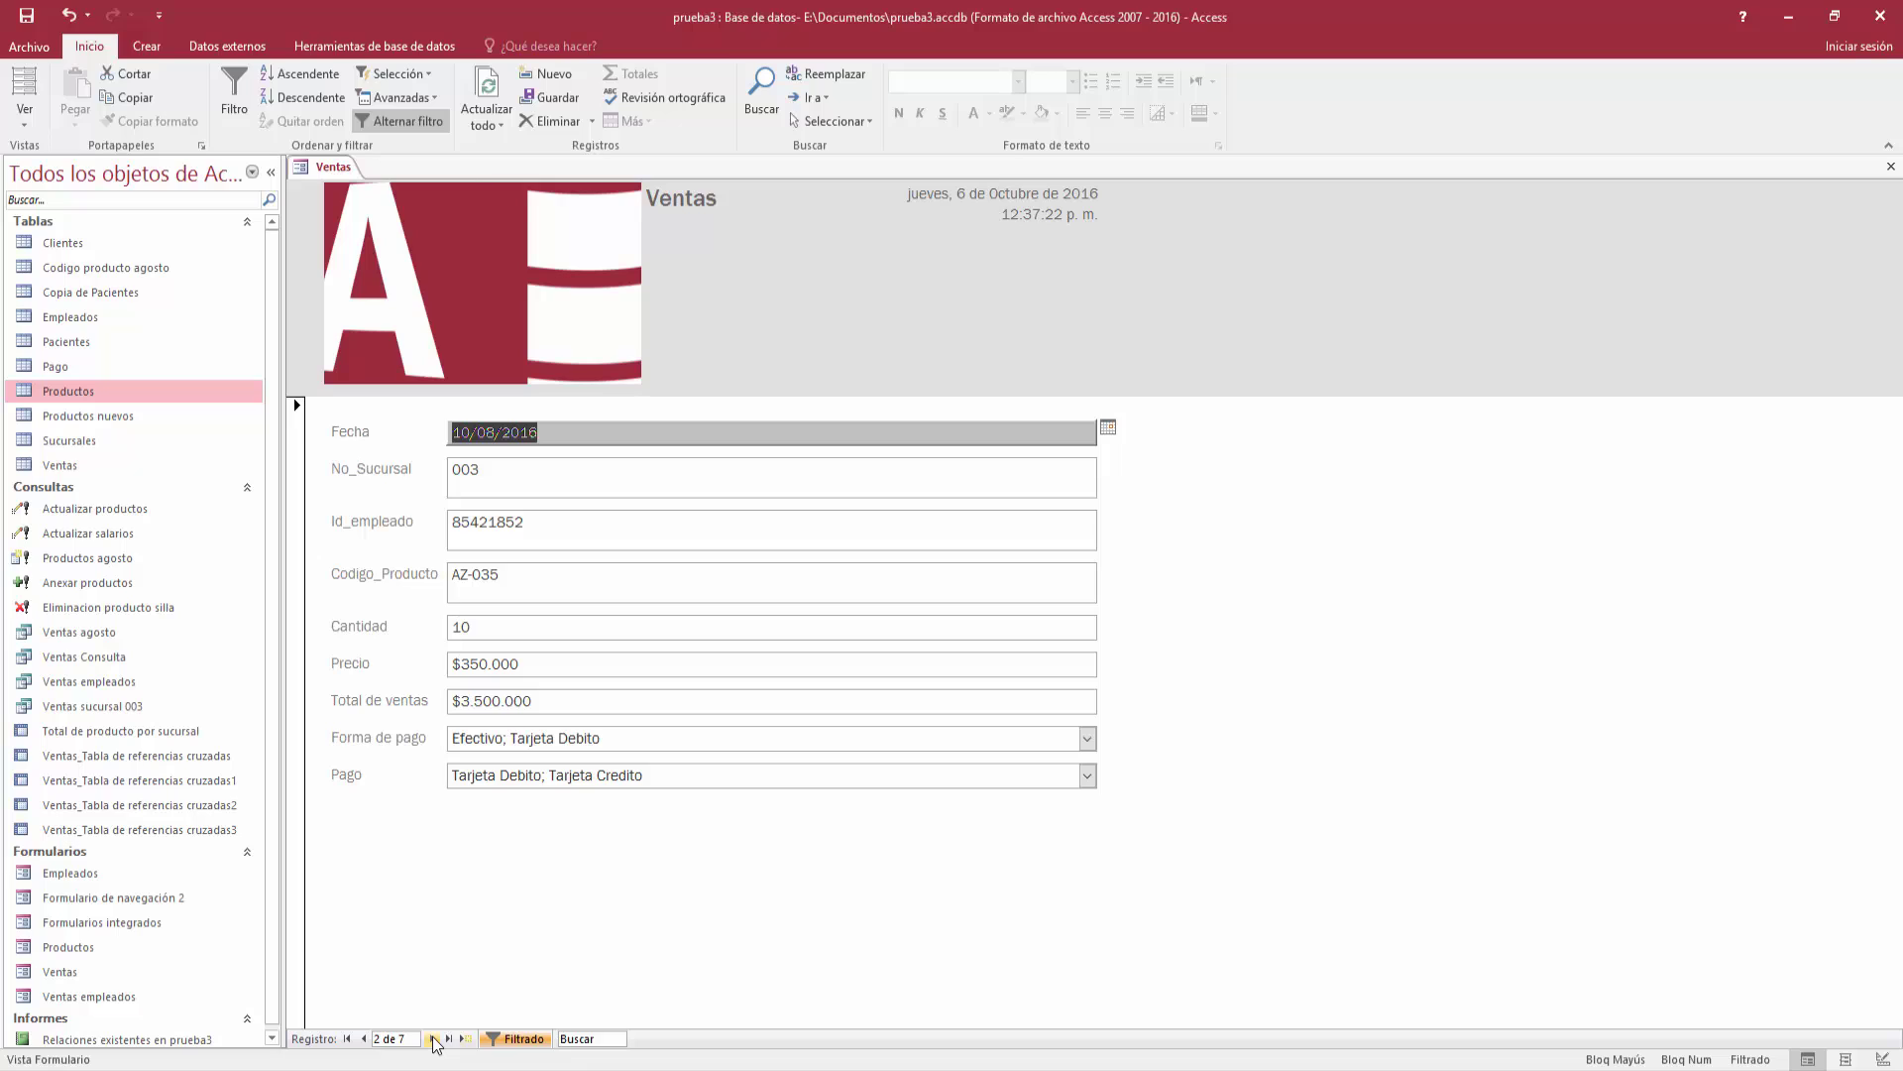
click(433, 1039)
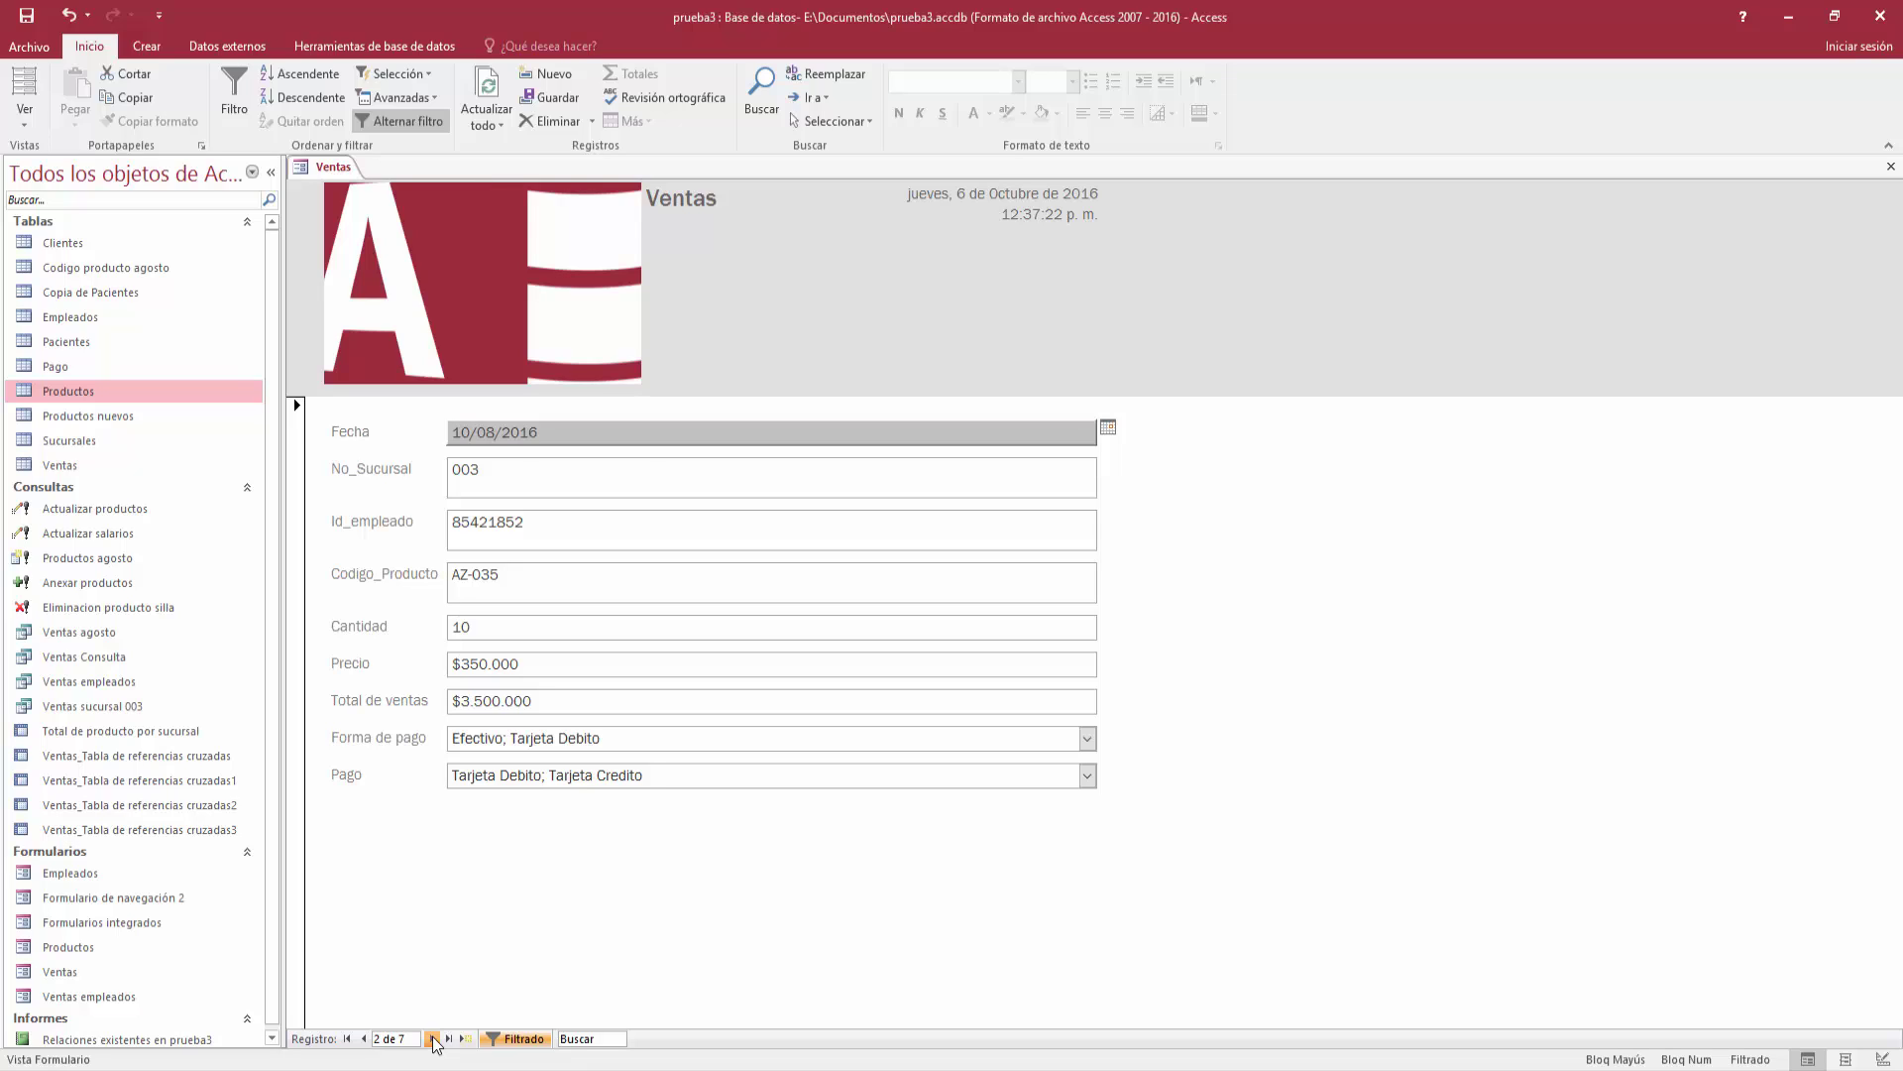
click(433, 1039)
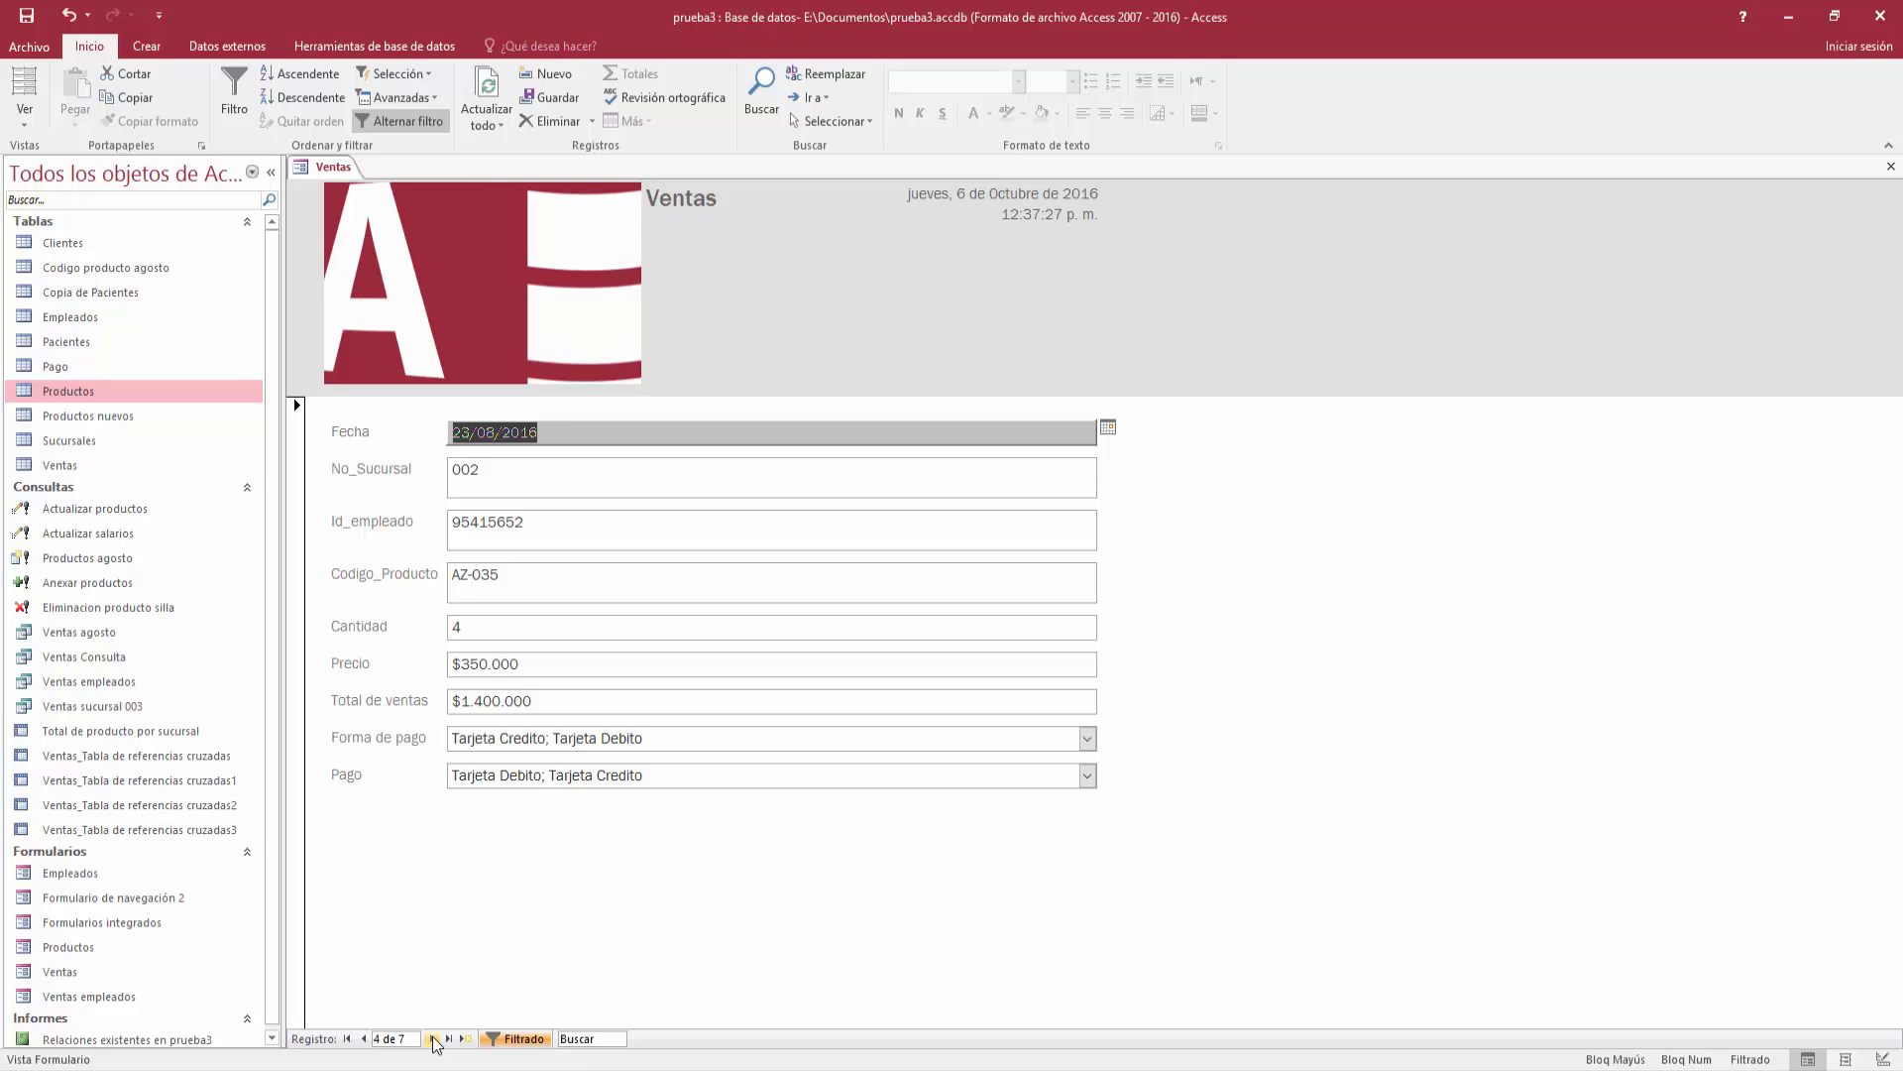
click(433, 1039)
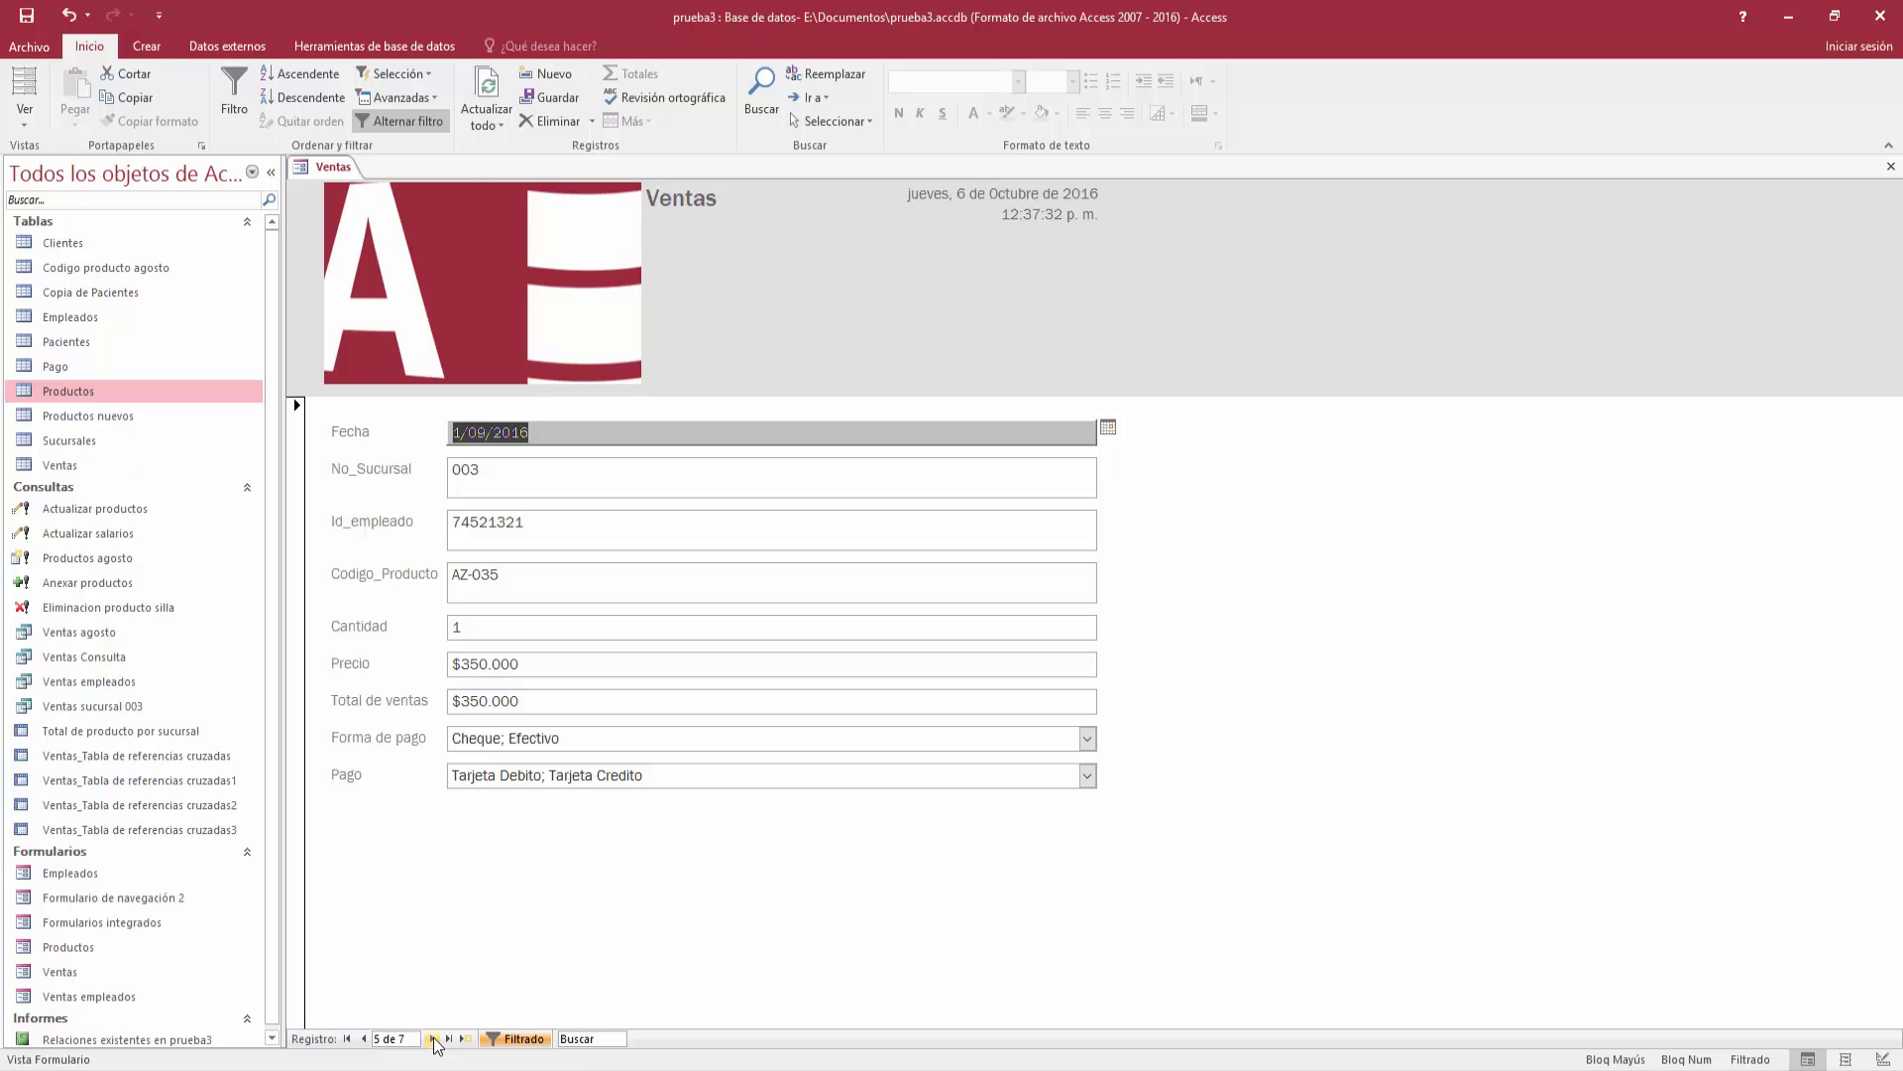
click(433, 1039)
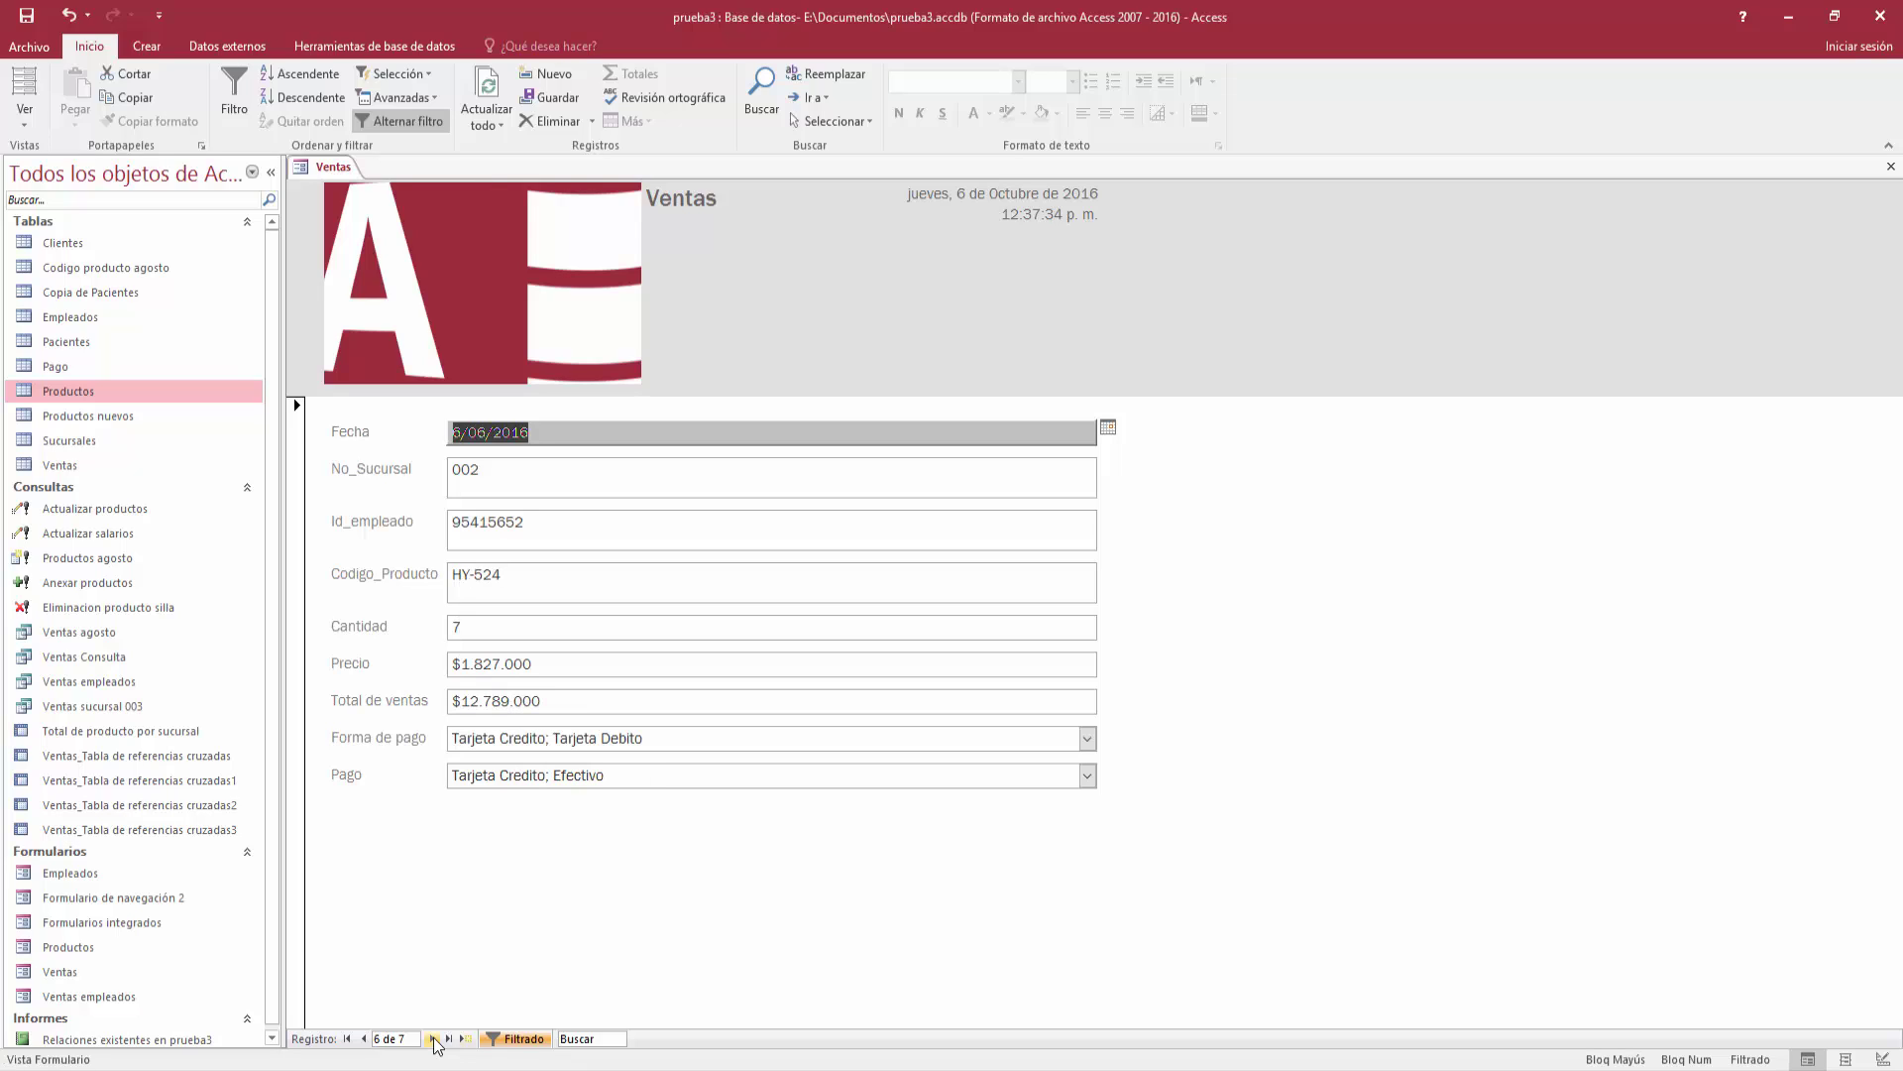
click(433, 1039)
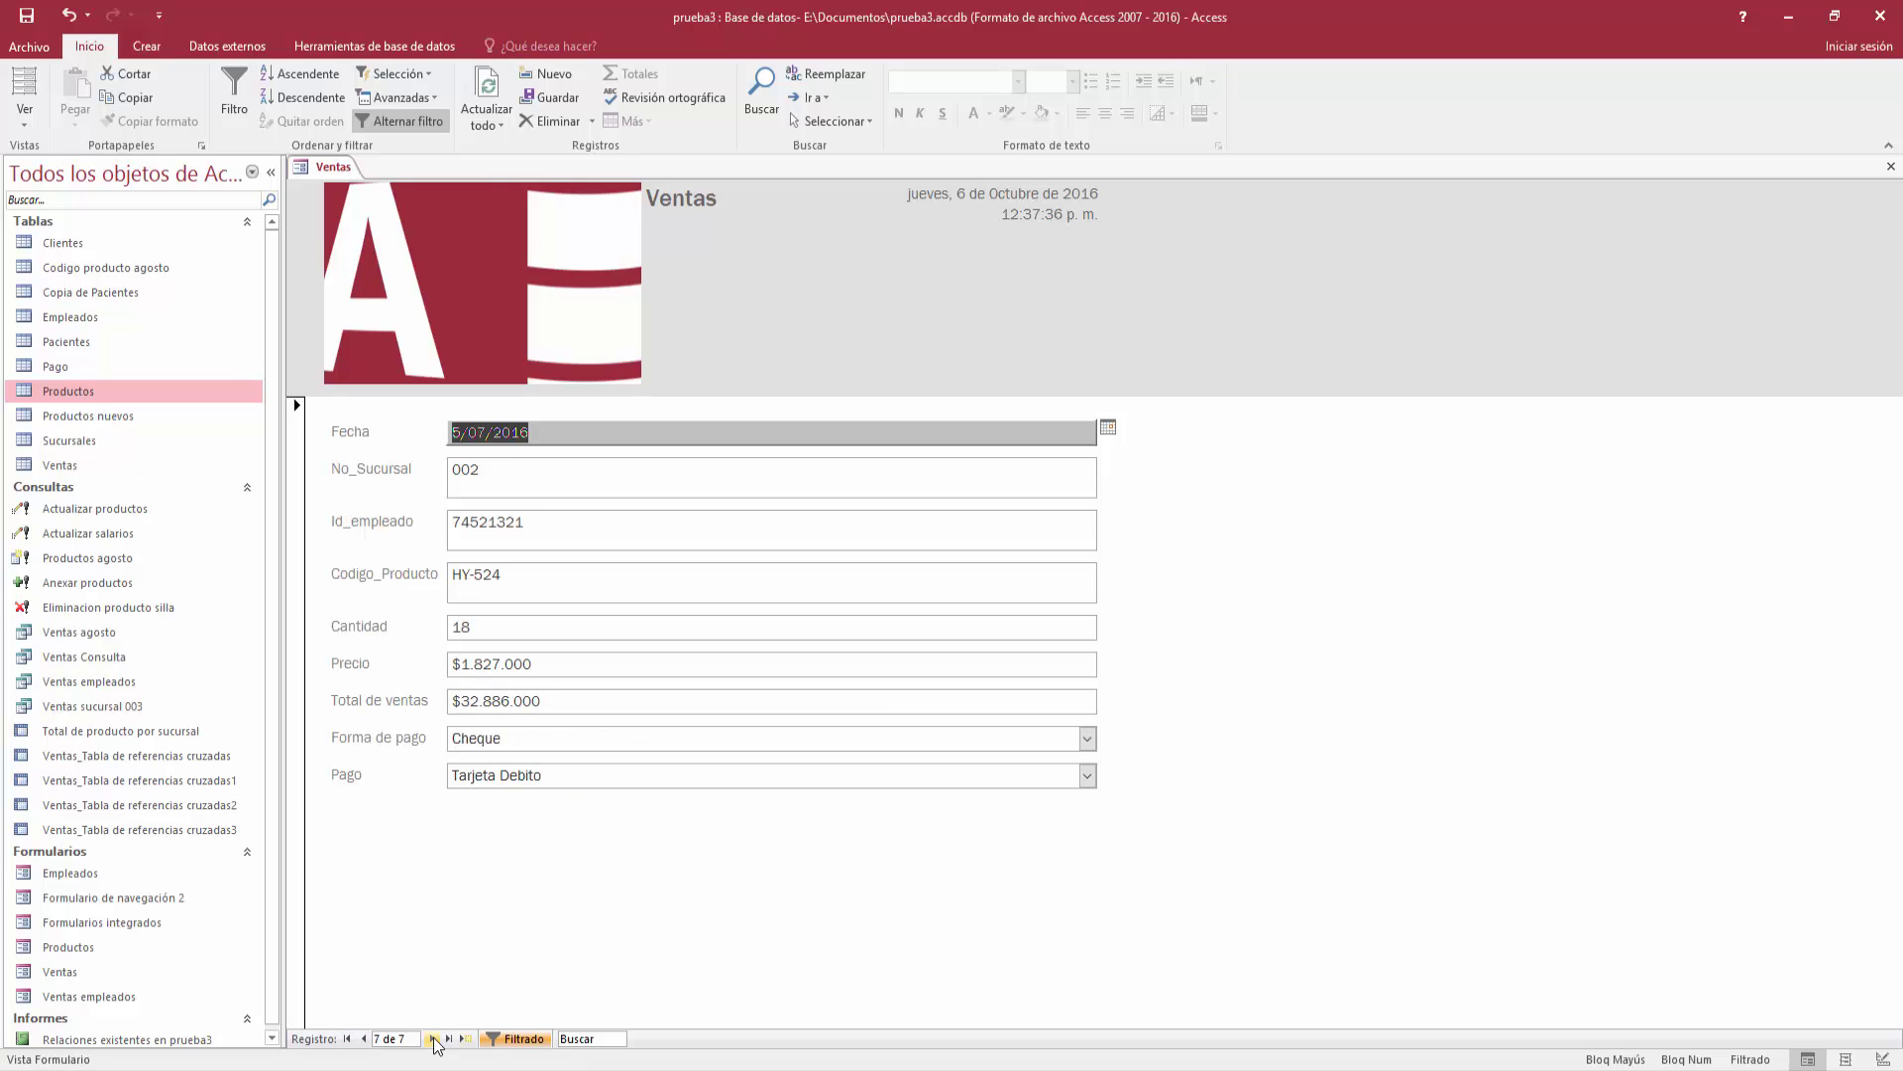